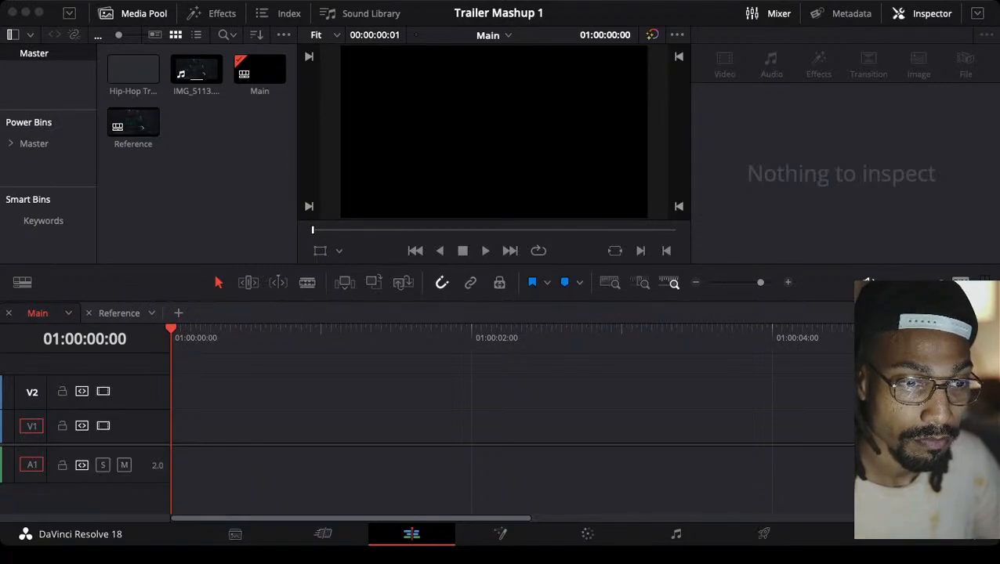
pyautogui.press('super+Tab')
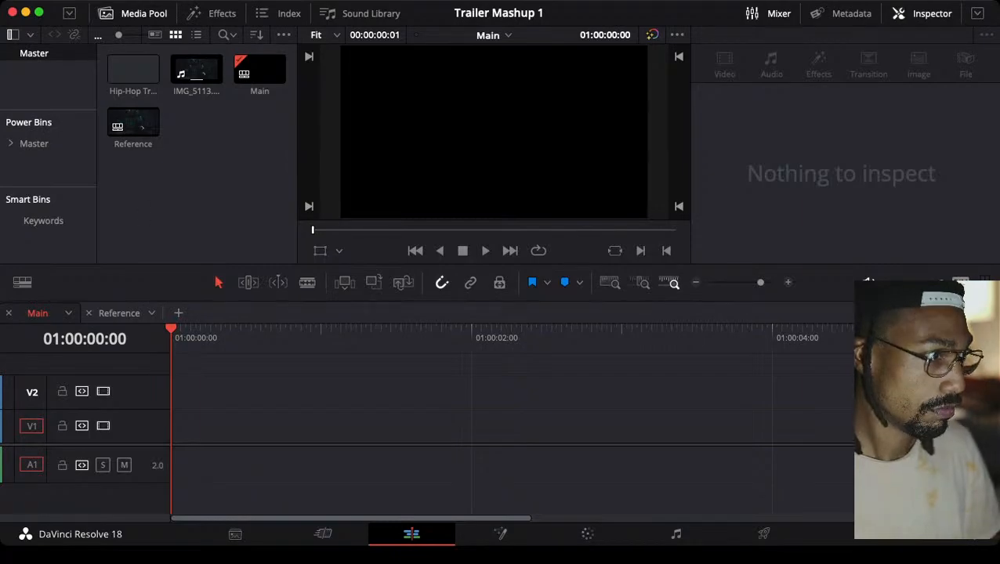
pyautogui.press('super+Tab')
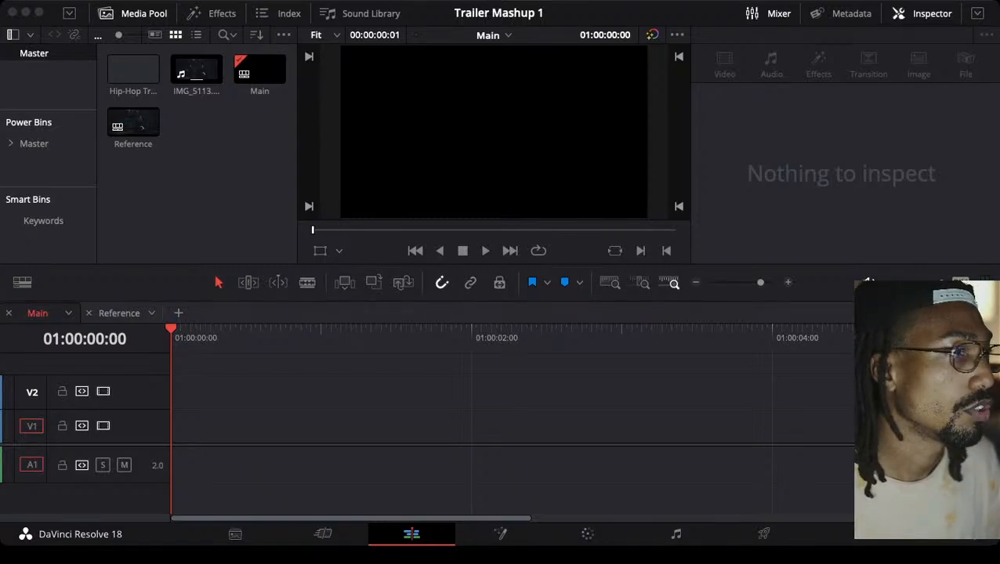
# Create a new bin named Footage inside the Master bin
pyautogui.click(210, 185)
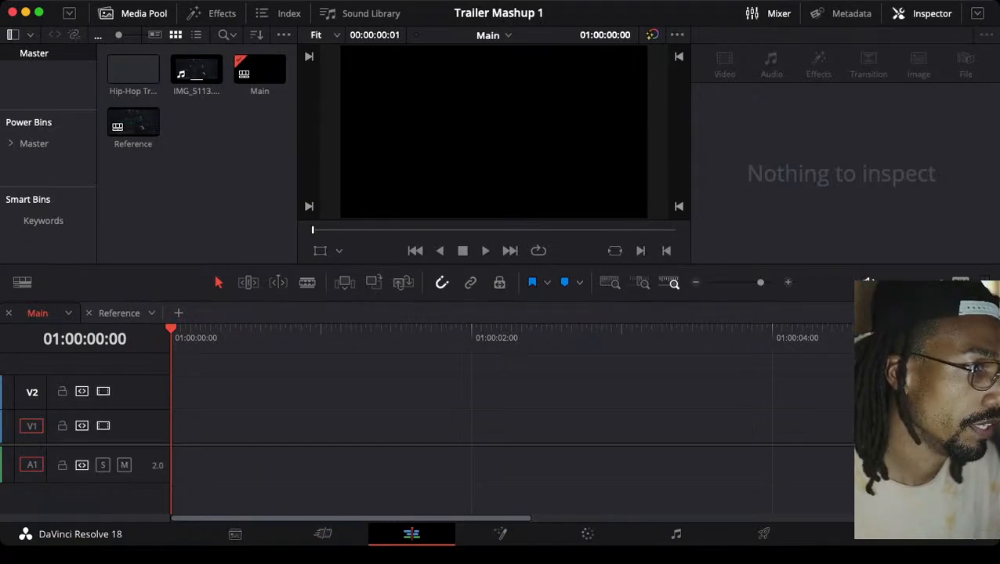
pyautogui.press('super+shift+n')
pyautogui.write('Fo')
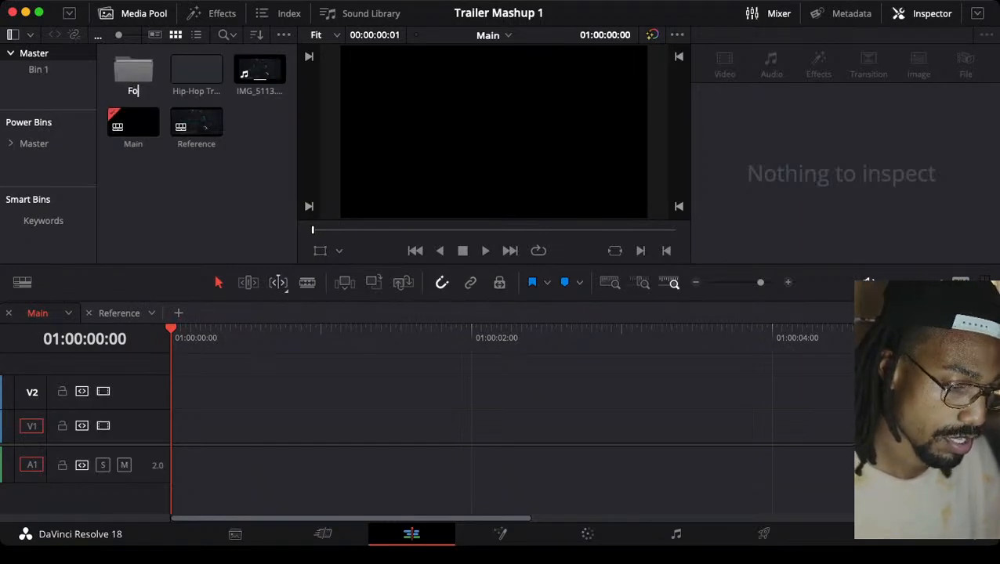
pyautogui.write('otage')
pyautogui.press('Return')
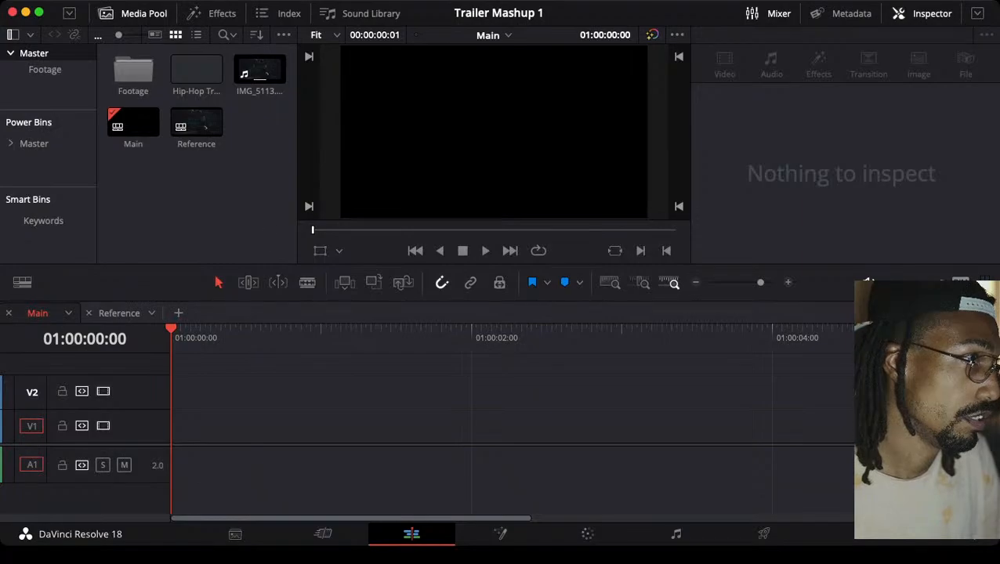
# Open the Footage bin and import the DSCF video clips into it from the file browser
pyautogui.press('super+Tab')
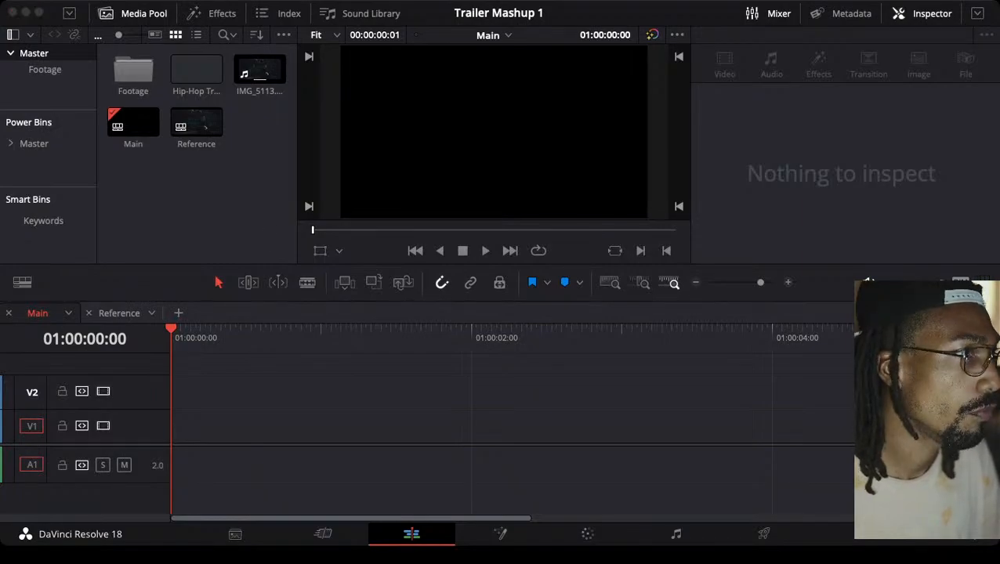
pyautogui.press('super+Tab')
pyautogui.doubleClick(133, 70)
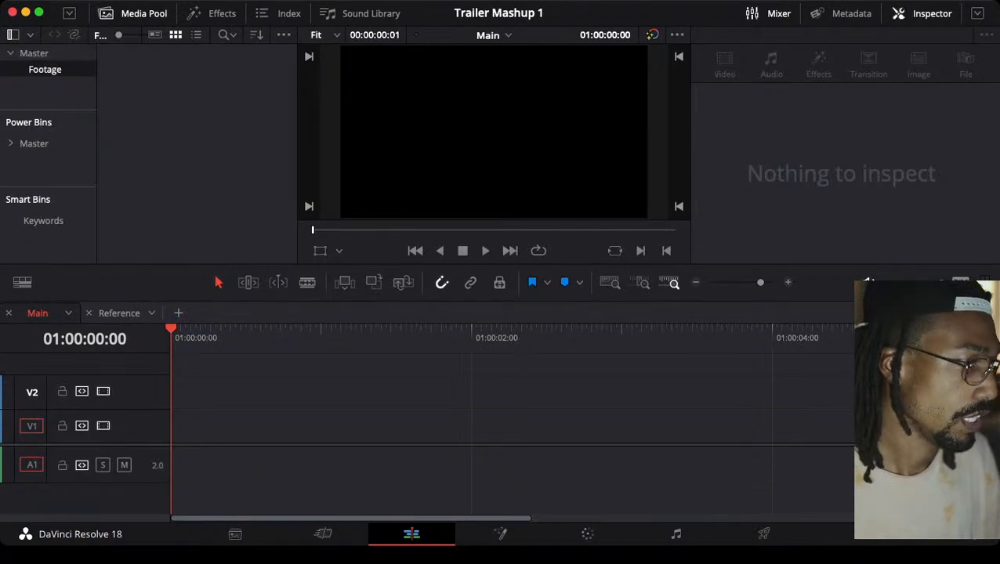
pyautogui.press('super+Tab')
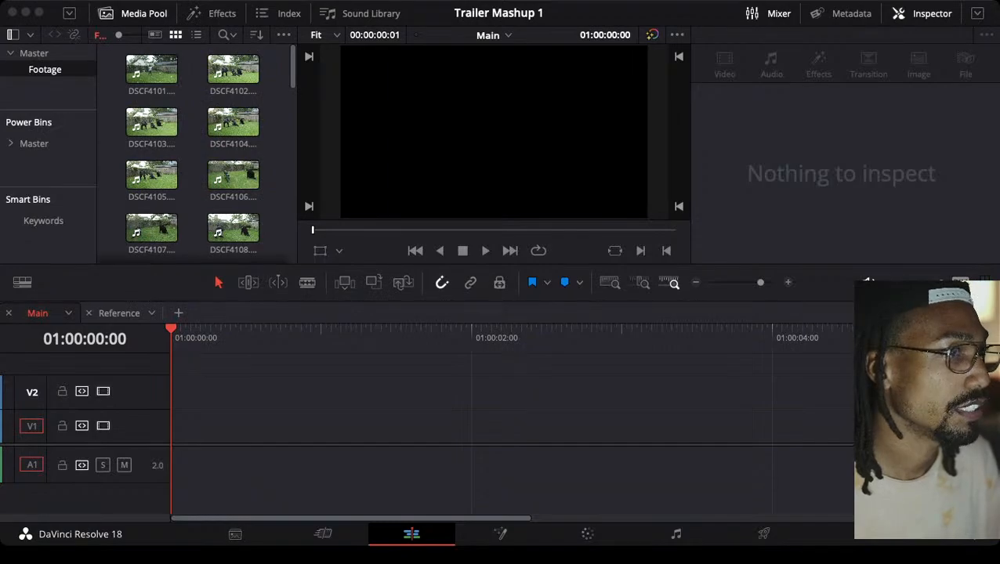
pyautogui.press('super+Tab')
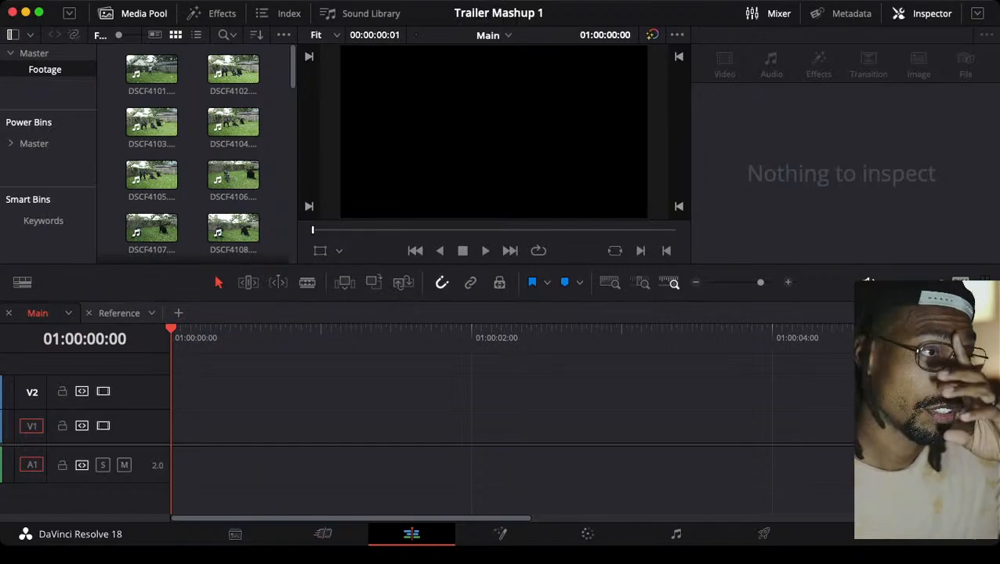
# Widen the media pool so three clips fit per row and look through the Footage bin
pyautogui.moveTo(297, 155); pyautogui.dragTo(312, 155)
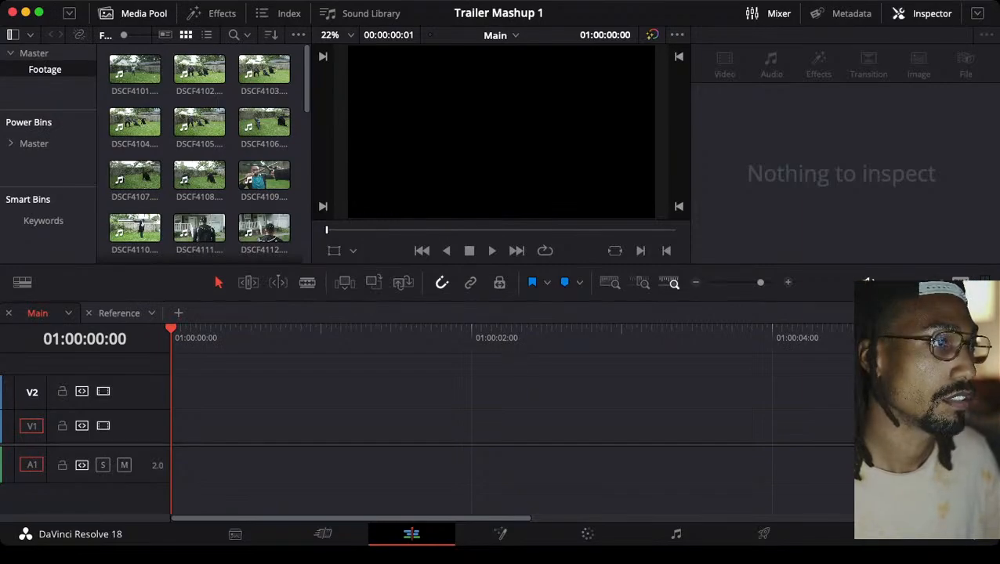
pyautogui.scroll(-4, 199, 156)
pyautogui.scroll(4, 199, 156)
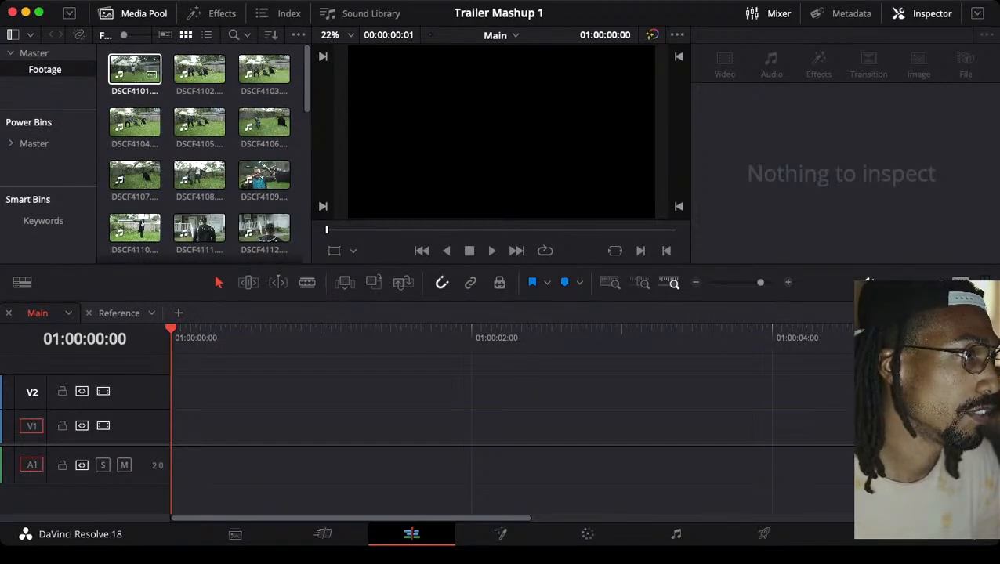
# Preview the clips DSCF4101, DSCF4102 and DSCF4103 from the Footage bin in the viewer
pyautogui.click(134, 69)
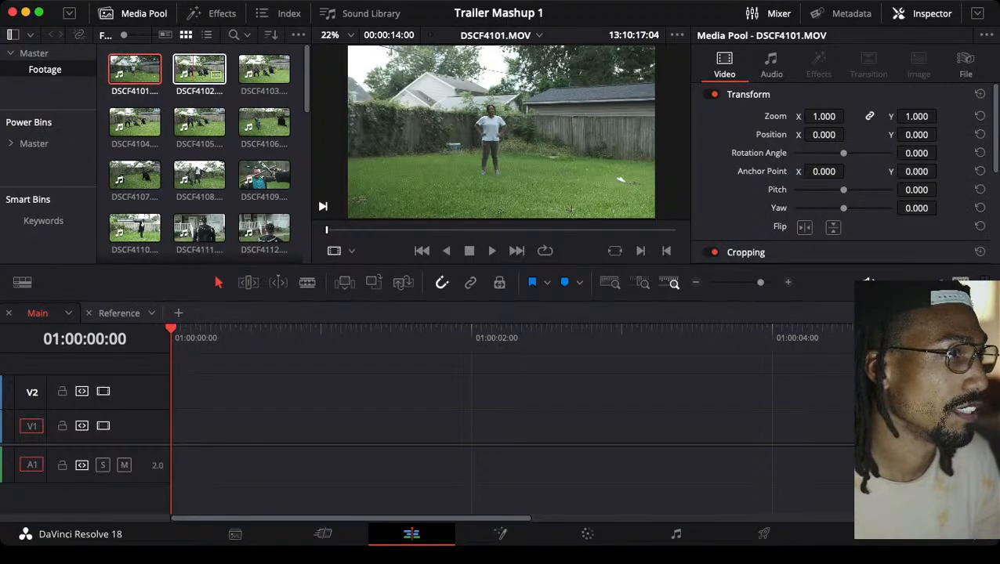
pyautogui.doubleClick(196, 69)
pyautogui.click(263, 69)
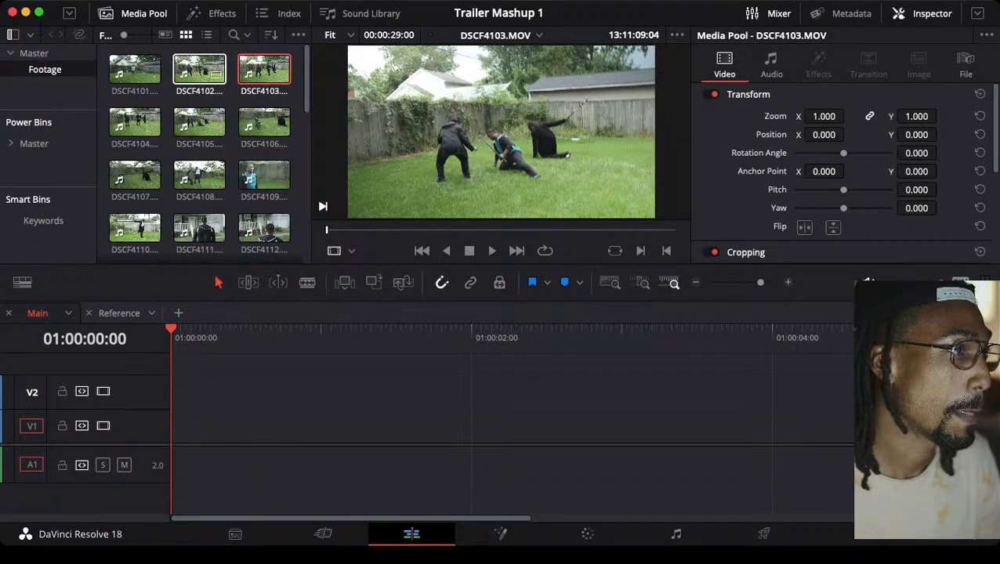
pyautogui.click(199, 70)
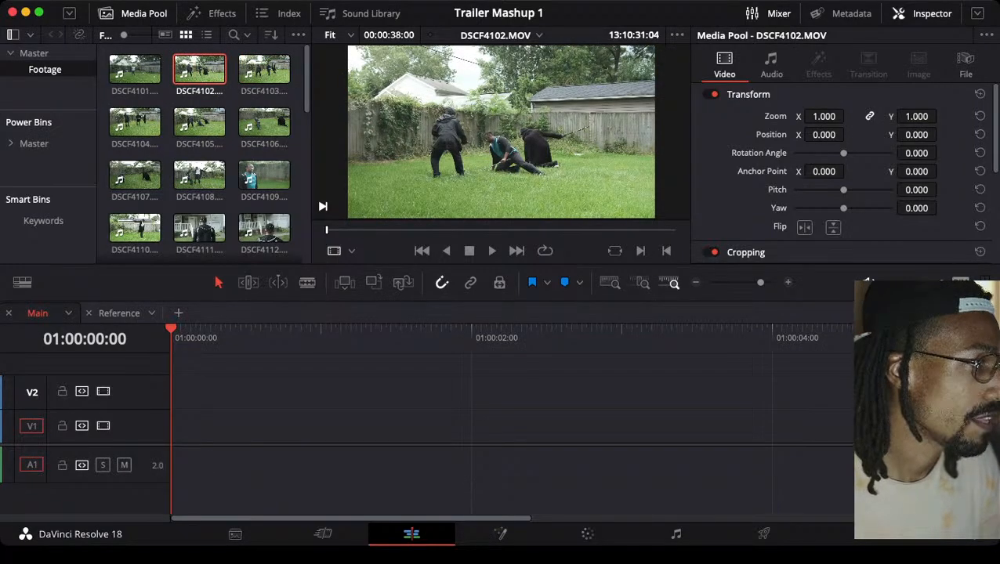
# Switch to the Reference timeline with the playhead at its very start and mute audio track A1
pyautogui.click(119, 312)
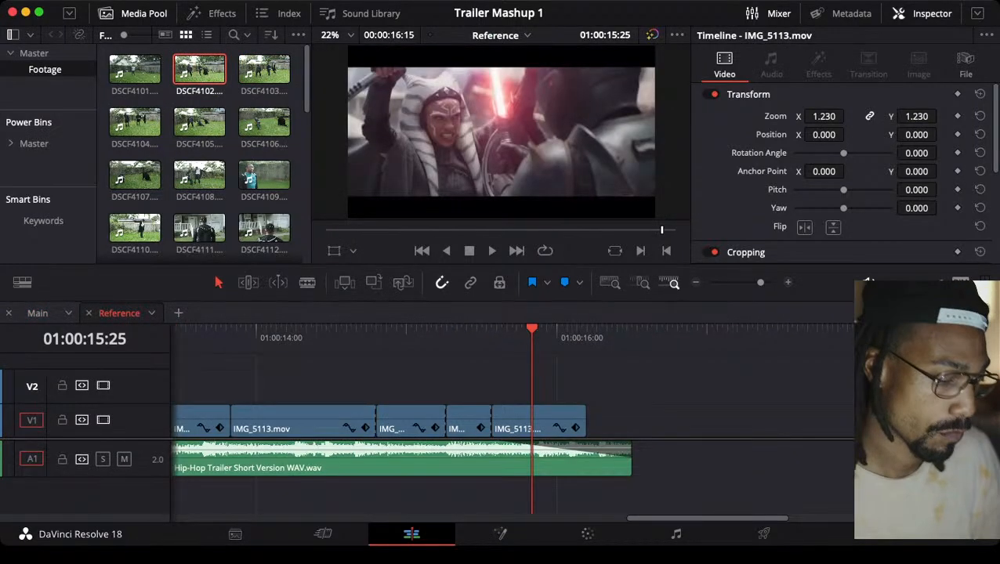
pyautogui.moveTo(662, 231); pyautogui.dragTo(327, 230)
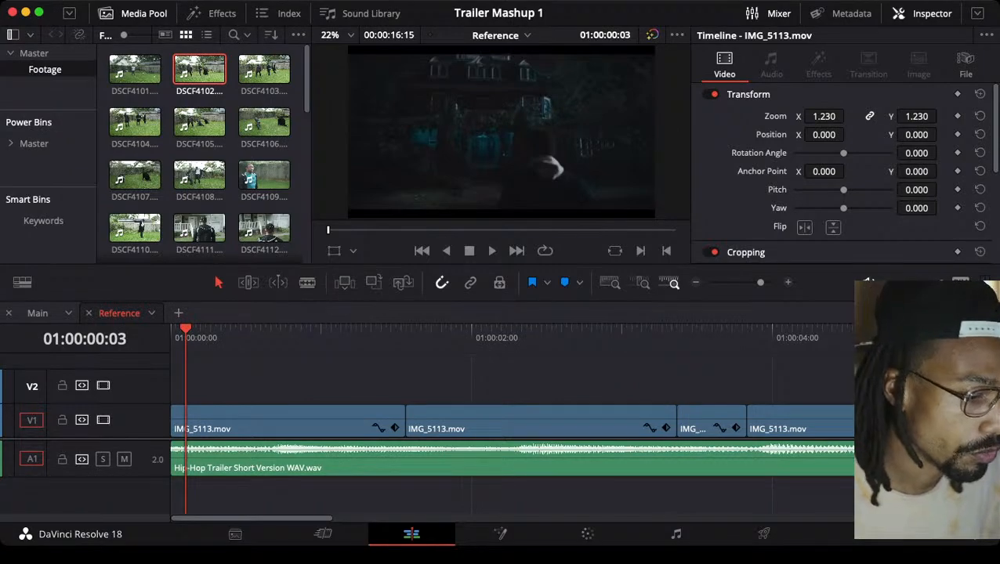
pyautogui.press('Left')
pyautogui.press('Left')
pyautogui.press('Left')
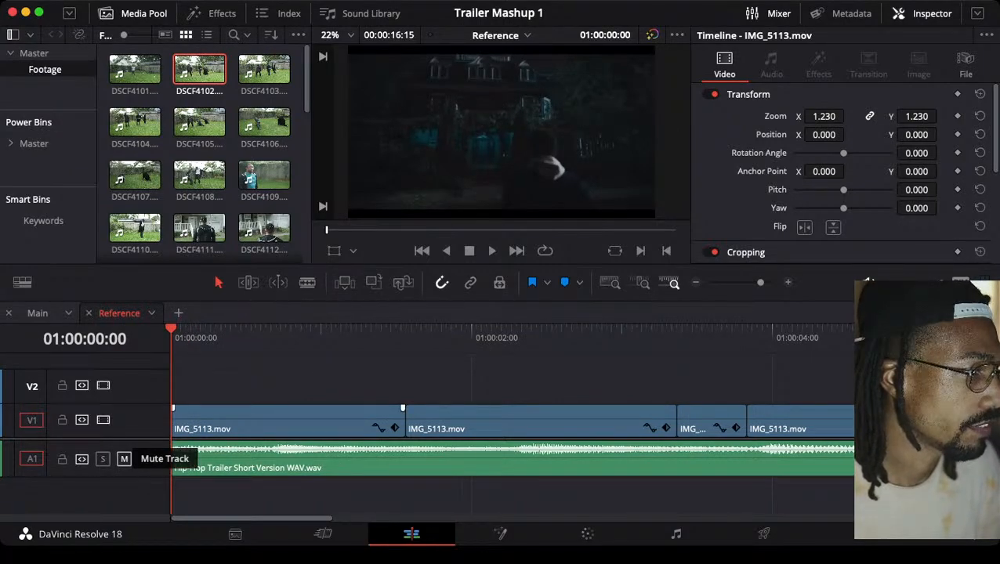
pyautogui.click(124, 459)
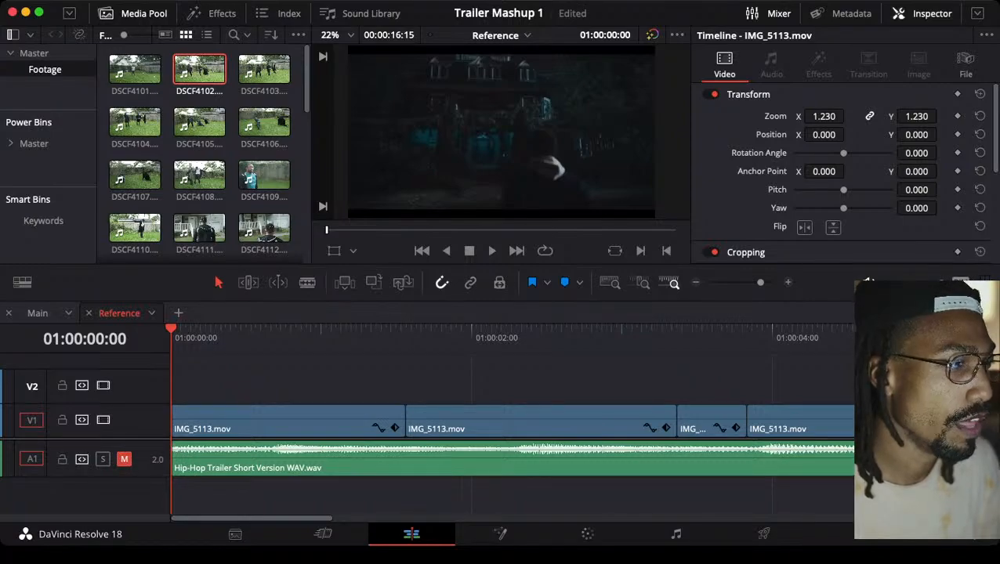
# Play and step through the opening shots of the Reference timeline, examining the second clip and the cut after it
pyautogui.press('space')
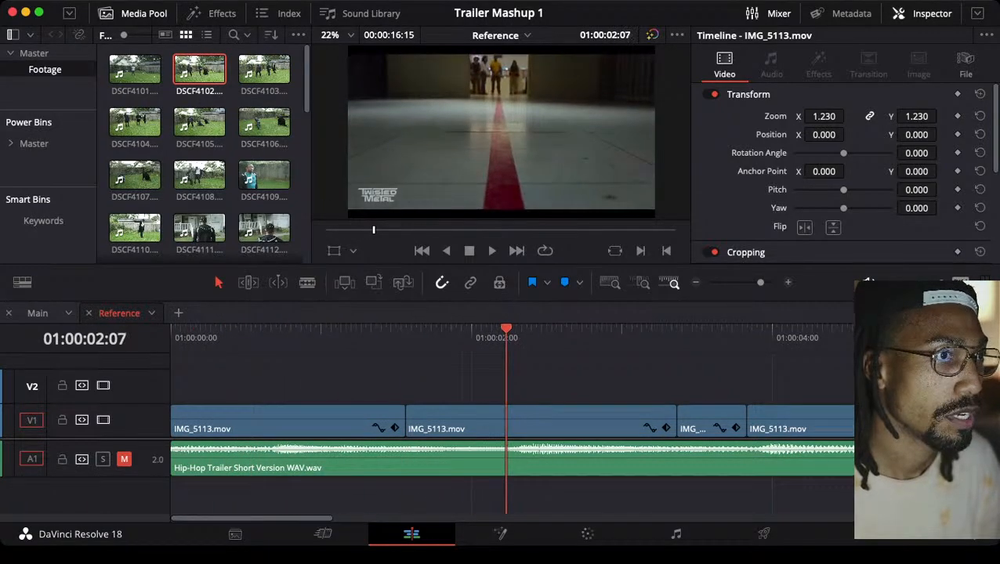
pyautogui.press('super+minus')
pyautogui.press('super+minus')
pyautogui.press('super+minus')
pyautogui.press('super+minus')
pyautogui.press('super+minus')
pyautogui.press('super+minus')
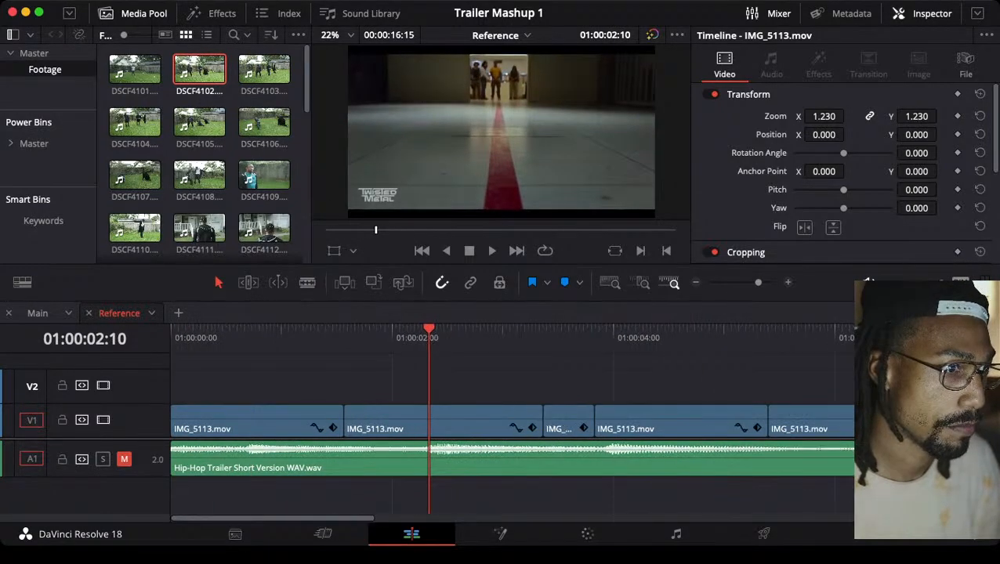
pyautogui.press('super+equal')
pyautogui.press('super+equal')
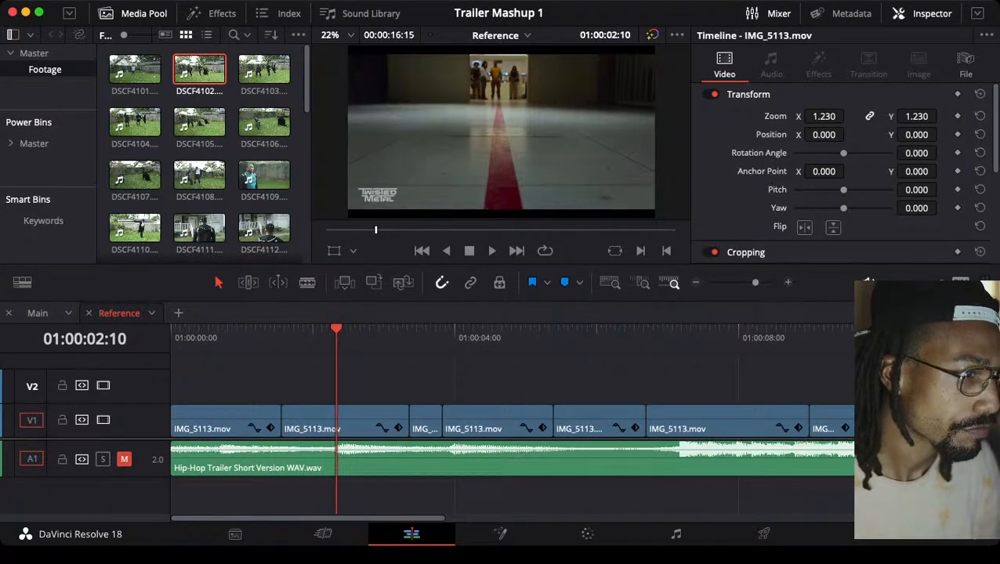
pyautogui.press('Right')
pyautogui.press('Right')
pyautogui.press('Right')
pyautogui.press('Right')
pyautogui.press('Right')
pyautogui.press('Right')
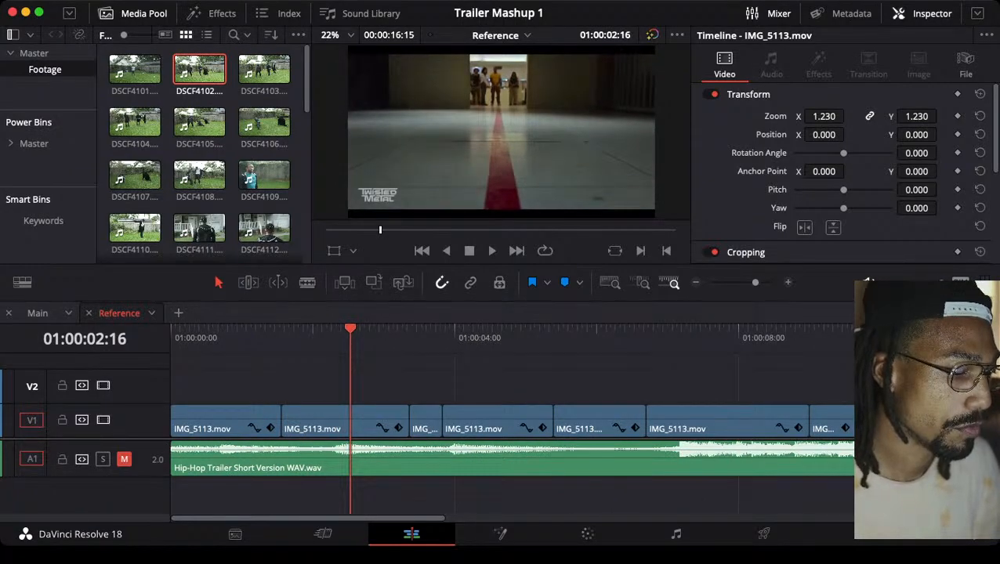
pyautogui.press('Down')
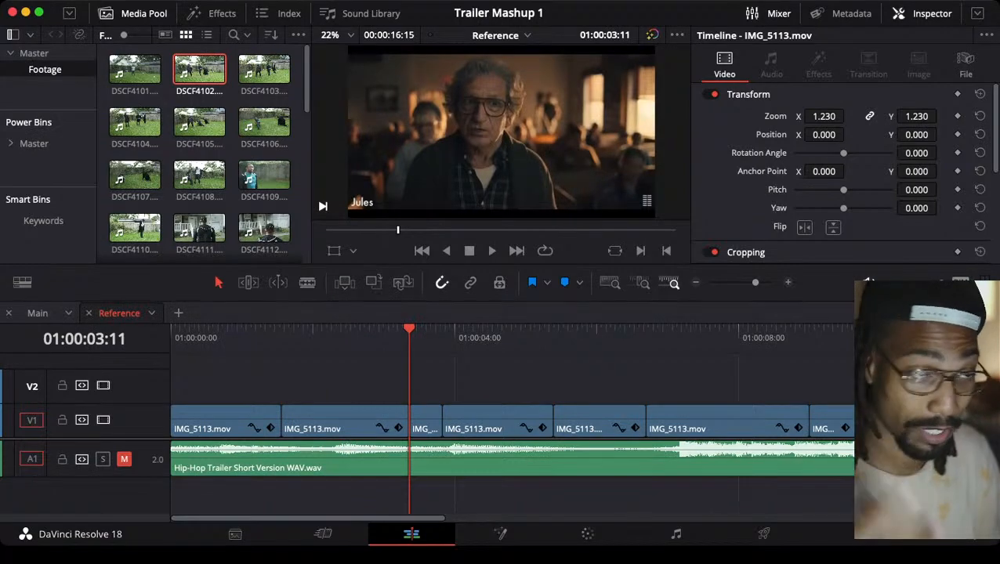
pyautogui.click(307, 329)
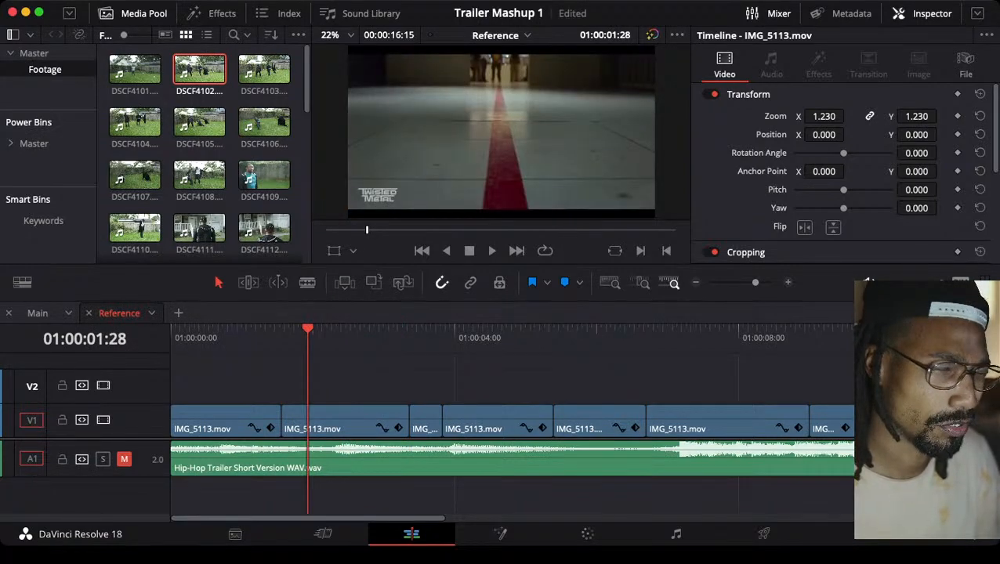
pyautogui.press('space')
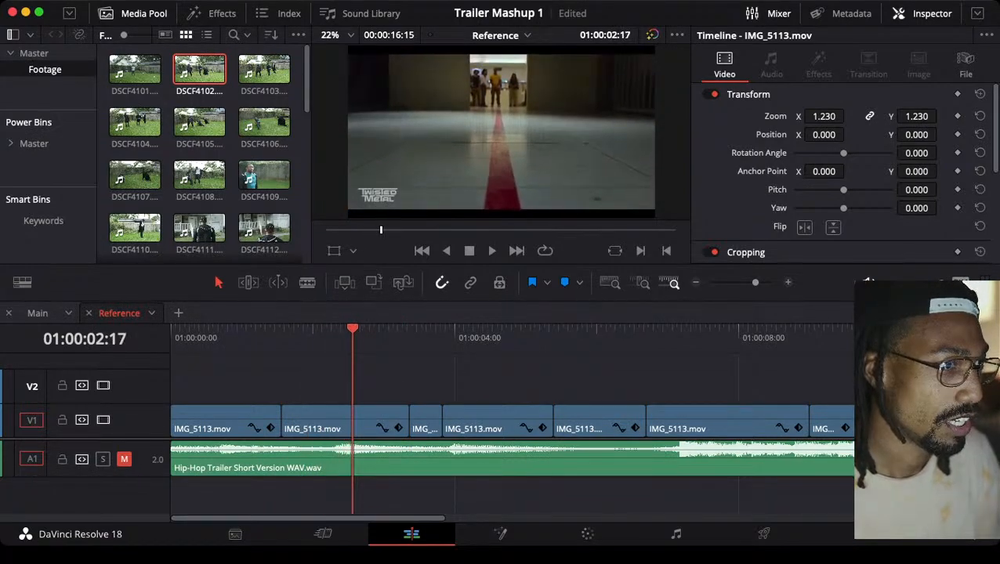
# Disable the short third clip on track V1, starting at 01:00:03:11, and clear the selection
pyautogui.press('Down')
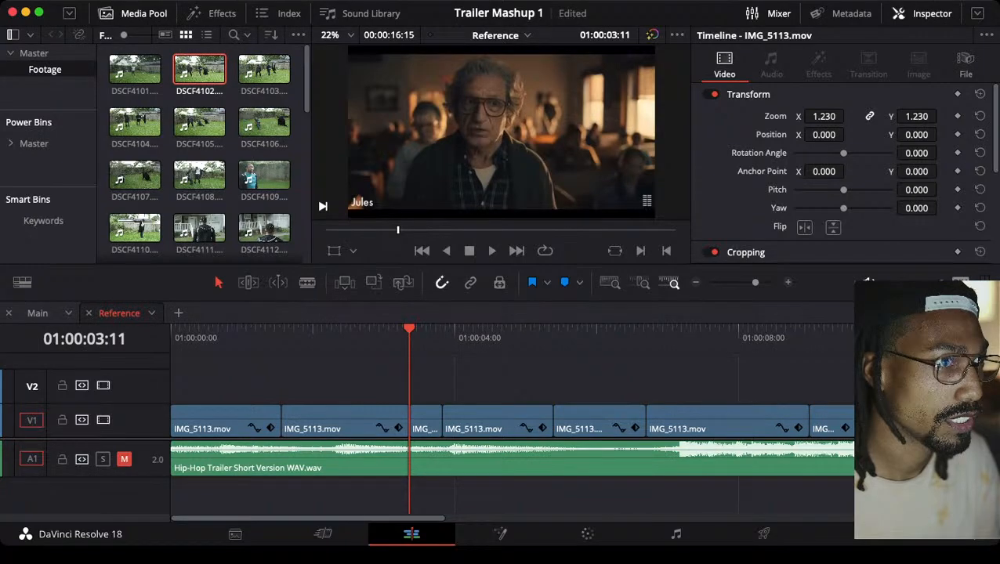
pyautogui.hotkey('shift', 'v')
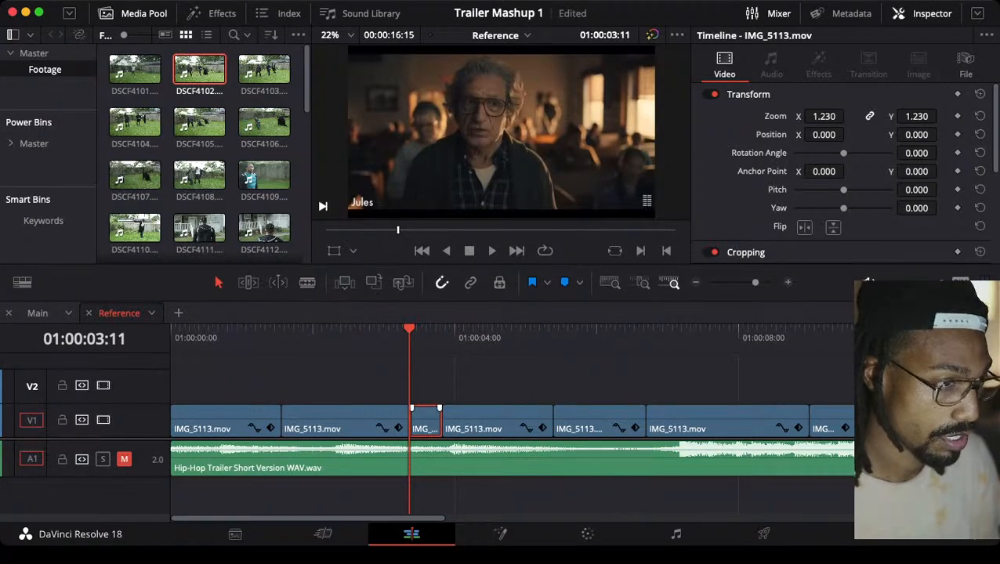
pyautogui.press('d')
pyautogui.press('super+shift+a')
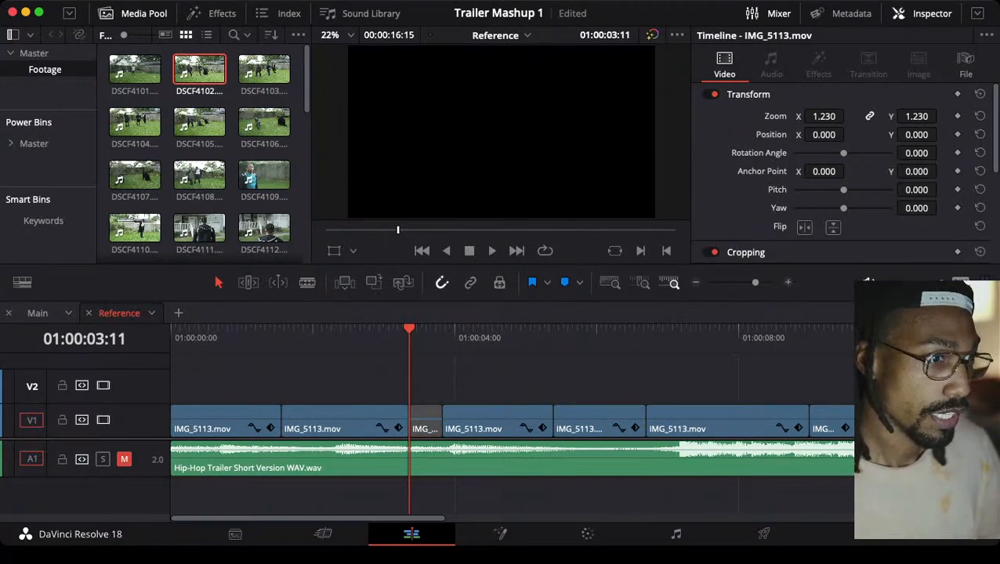
# Play the Reference timeline onward from the disabled third clip to review the next shots up to 01:00:07:01
pyautogui.press('space')
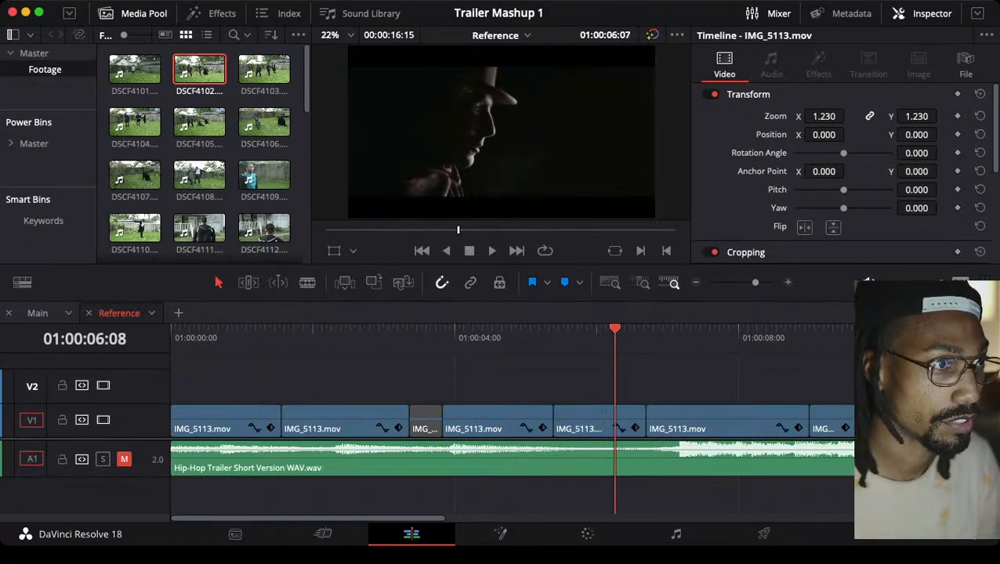
pyautogui.press('space')
pyautogui.press('super+minus')
pyautogui.press('super+minus')
pyautogui.press('super+minus')
pyautogui.press('super+minus')
pyautogui.press('super+equal')
pyautogui.press('super+equal')
pyautogui.press('super+equal')
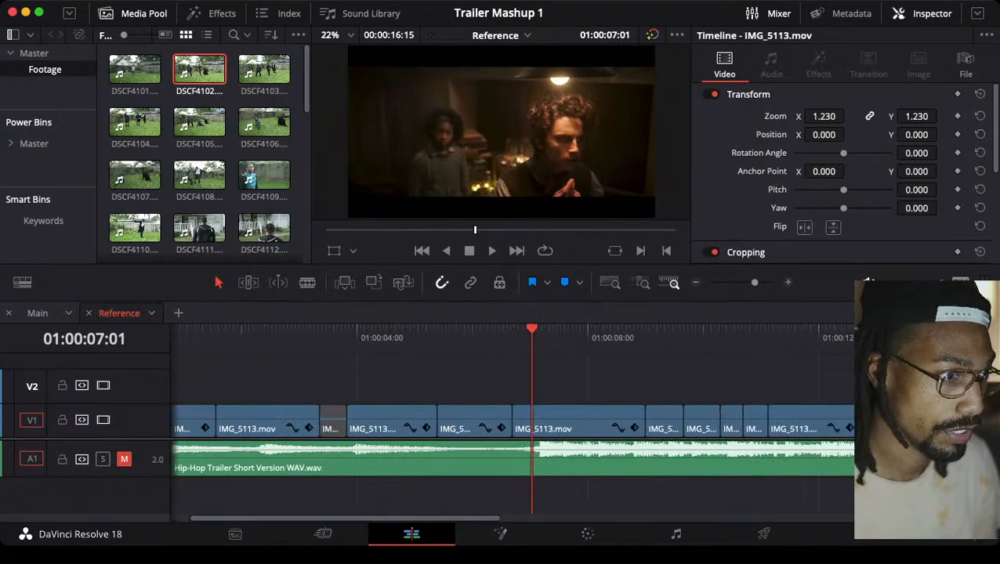
# Disable the short V1 clip starting at 01:00:10:21 and move the playhead to the following cut
pyautogui.moveTo(422, 333); pyautogui.dragTo(769, 333)
pyautogui.press('Up')
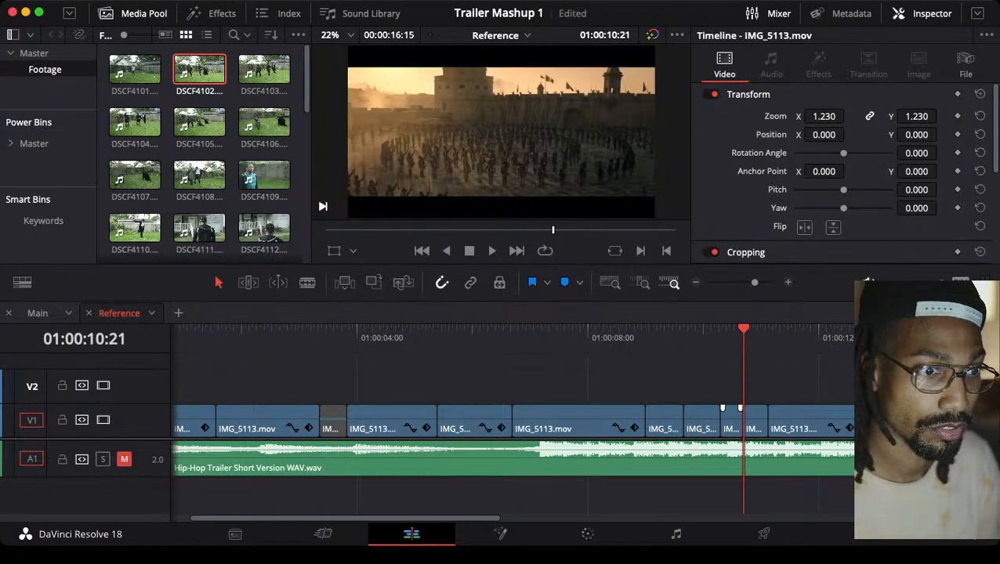
pyautogui.click(755, 420)
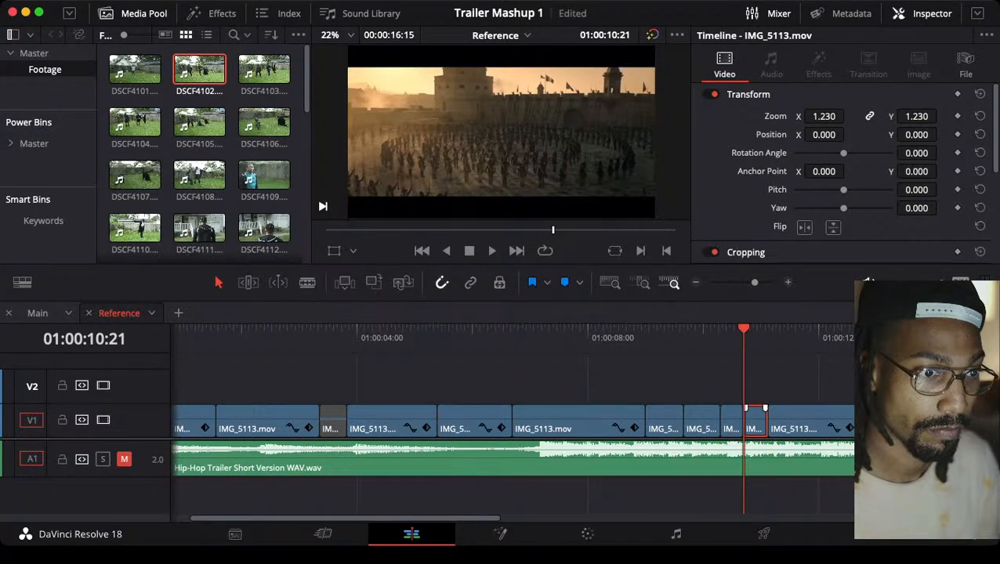
pyautogui.press('d')
pyautogui.press('Down')
# Examine the shot following the second disabled clip, around 01:00:11:17 in the Reference timeline
pyautogui.press('super+minus')
pyautogui.press('super+minus')
pyautogui.press('super+minus')
pyautogui.press('super+minus')
pyautogui.press('super+minus')
pyautogui.press('super+minus')
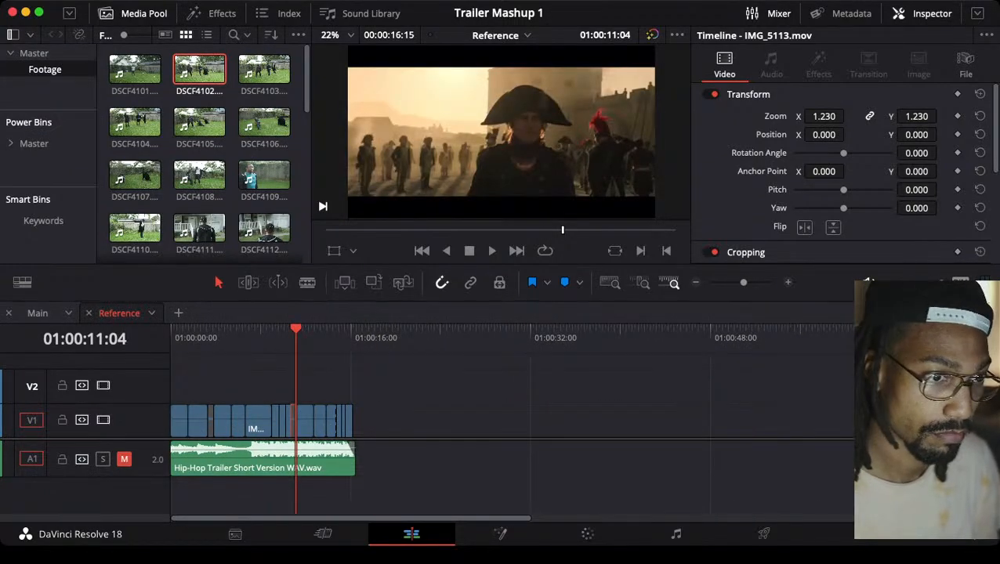
pyautogui.press('super+minus')
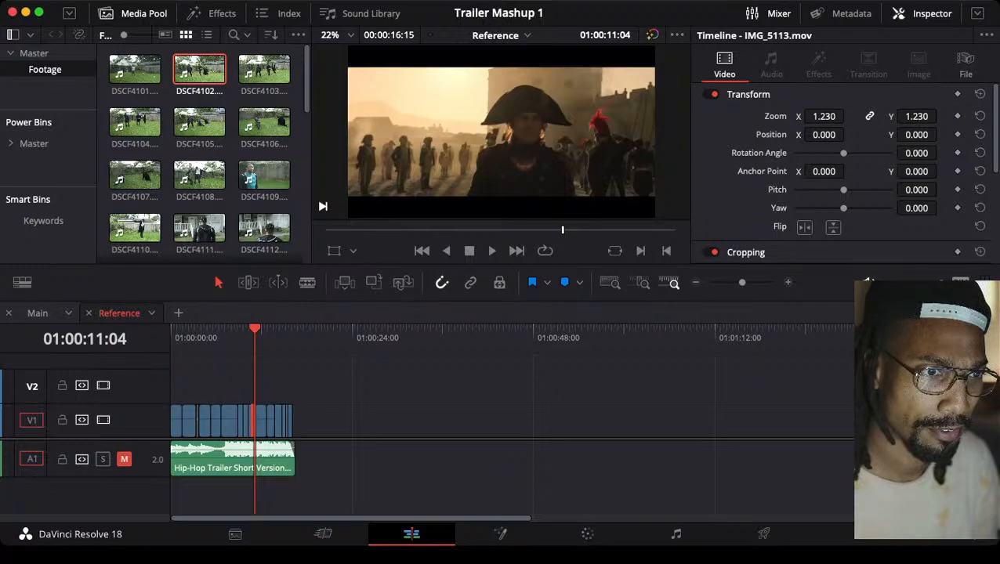
pyautogui.click(821, 332)
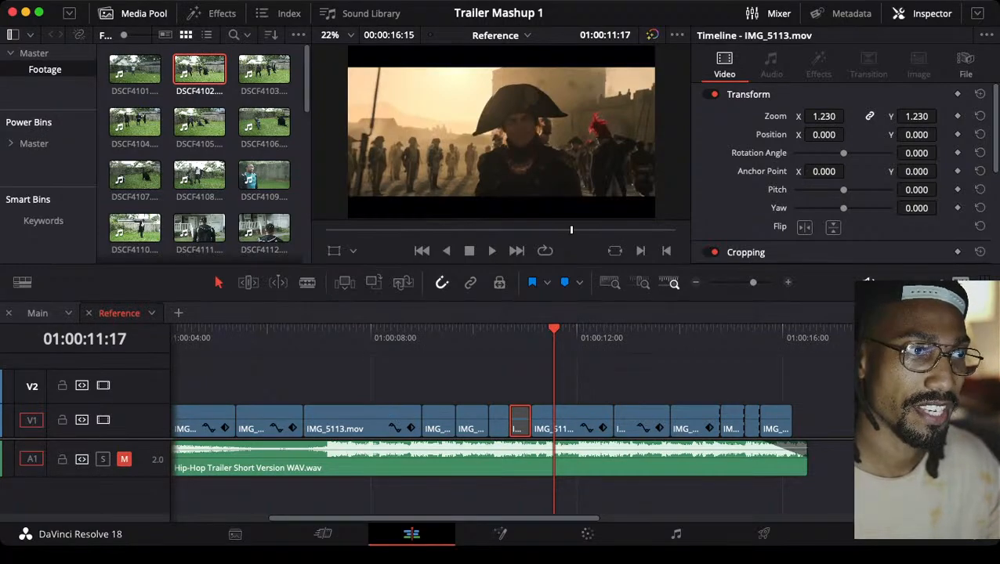
# Clear the selection and examine the Reference timeline shot between 01:00:12:22 and 01:00:13:07 back and forth, ending near 01:00:13:04
pyautogui.press('super+shift+a')
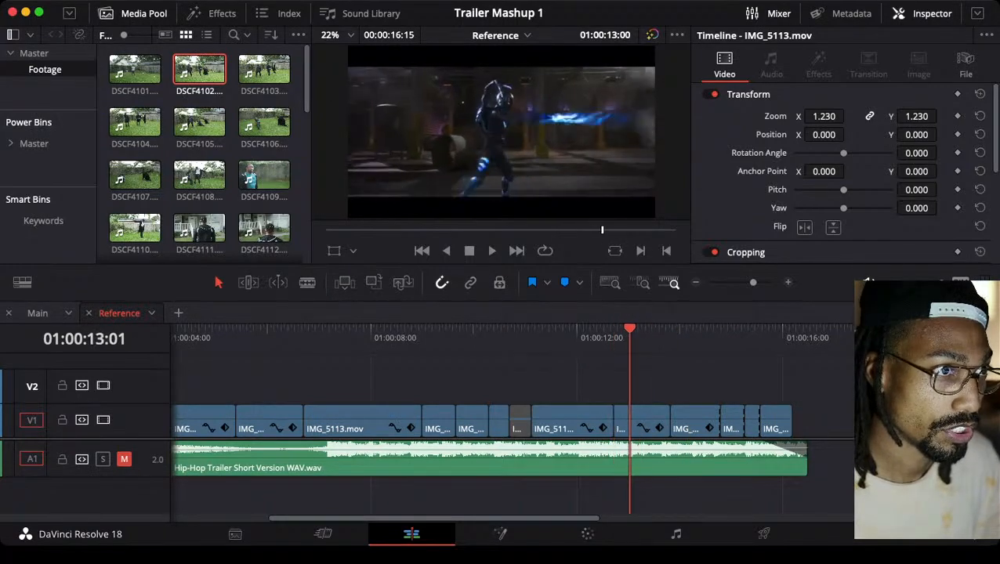
pyautogui.press('Right')
pyautogui.press('Right')
pyautogui.press('Right')
pyautogui.press('Right')
pyautogui.press('Right')
pyautogui.press('Right')
pyautogui.press('Right')
pyautogui.press('Right')
pyautogui.press('Right')
pyautogui.press('Right')
pyautogui.press('Left')
pyautogui.press('Left')
pyautogui.press('Left')
pyautogui.press('Left')
pyautogui.press('Left')
pyautogui.press('Left')
pyautogui.press('Left')
pyautogui.press('Left')
pyautogui.press('Left')
pyautogui.press('Left')
pyautogui.press('Left')
pyautogui.press('Left')
pyautogui.press('Left')
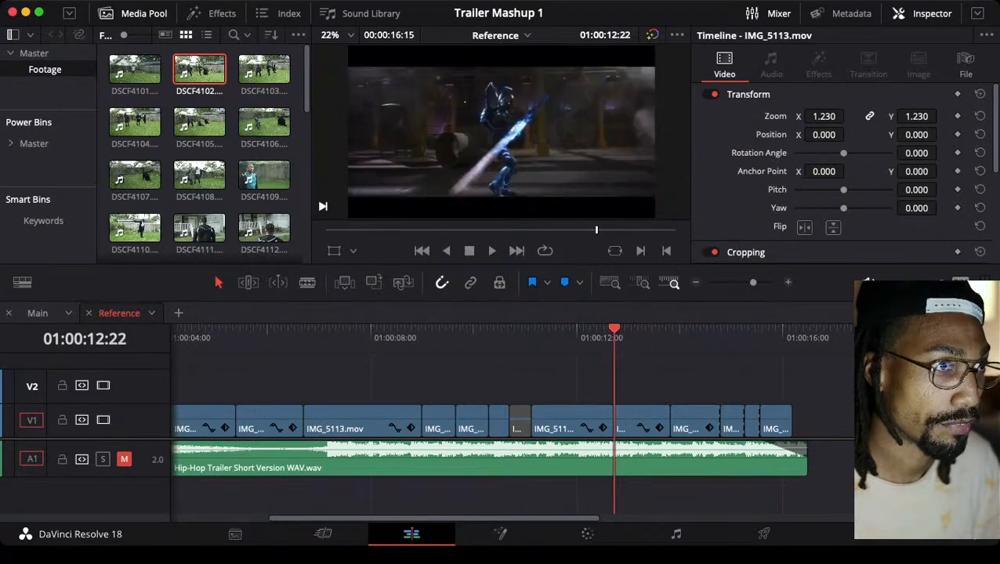
pyautogui.press('Right')
pyautogui.press('Right')
pyautogui.press('Right')
pyautogui.press('Right')
pyautogui.press('Right')
pyautogui.press('Right')
pyautogui.press('Right')
pyautogui.press('Right')
pyautogui.press('Right')
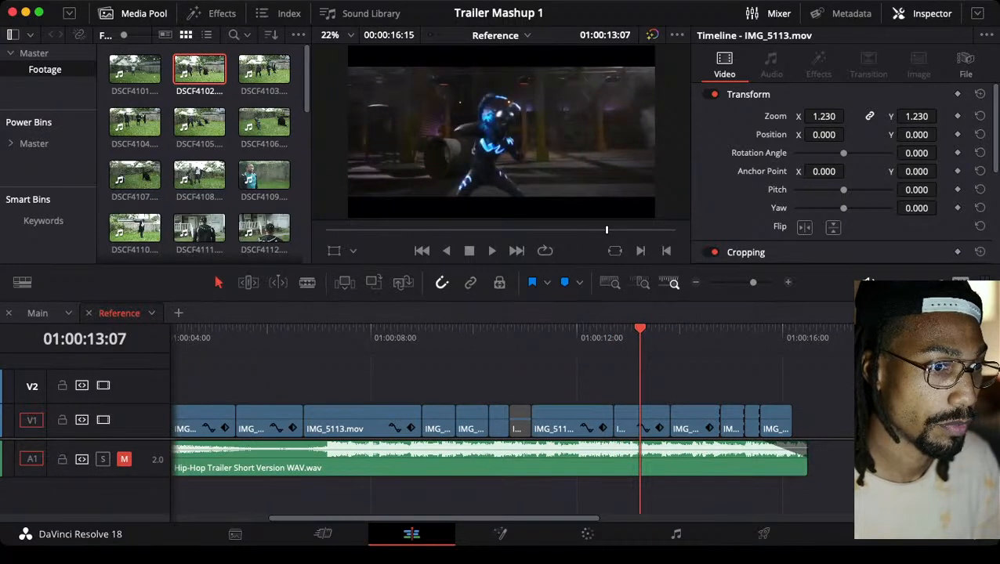
pyautogui.press('Left')
pyautogui.press('Left')
pyautogui.press('Left')
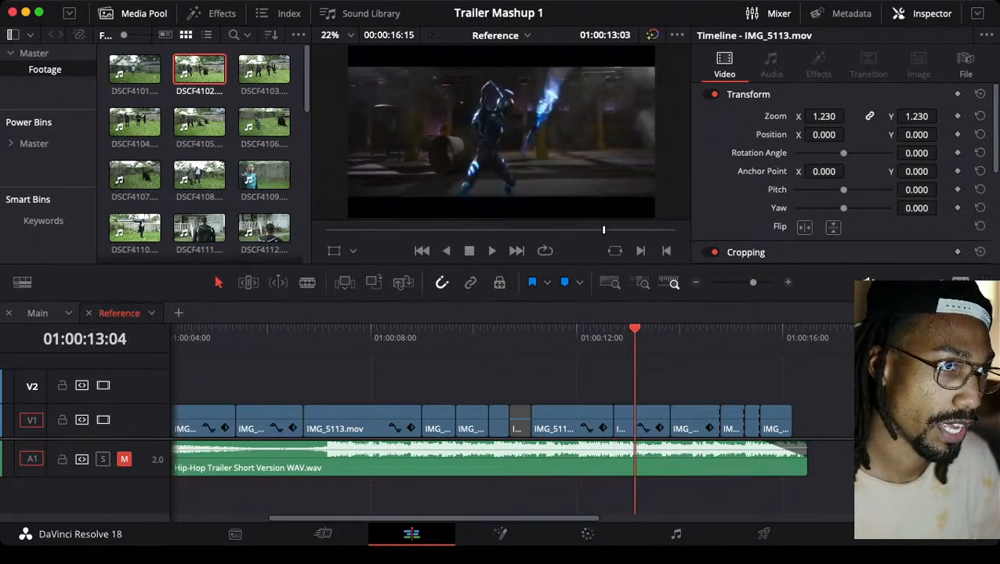
# Review the remaining Reference timeline shots from 01:00:13:04 through the final clip at 01:00:15:17
pyautogui.press('Right')
pyautogui.press('Right')
pyautogui.press('Right')
pyautogui.press('Right')
pyautogui.press('Right')
pyautogui.press('Right')
pyautogui.press('Right')
pyautogui.press('Right')
pyautogui.press('Right')
pyautogui.press('Right')
pyautogui.press('Right')
pyautogui.press('Right')
pyautogui.press('Right')
pyautogui.press('Right')
pyautogui.press('Right')
pyautogui.press('Right')
pyautogui.press('Right')
pyautogui.press('Right')
pyautogui.press('Right')
pyautogui.press('Right')
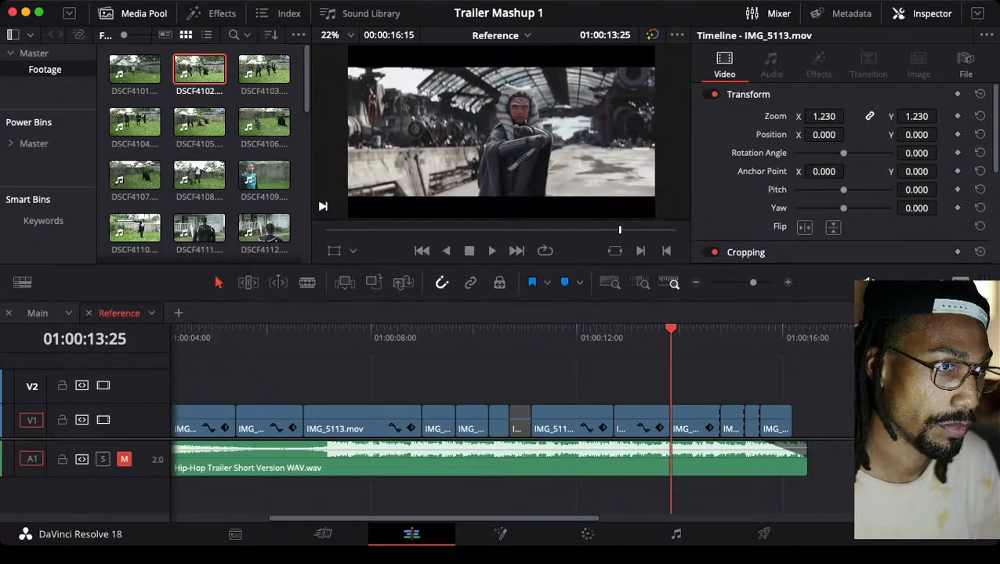
pyautogui.press('Right')
pyautogui.press('Right')
pyautogui.press('Right')
pyautogui.press('Right')
pyautogui.press('Right')
pyautogui.press('Right')
pyautogui.press('Right')
pyautogui.press('Right')
pyautogui.press('Right')
pyautogui.press('Right')
pyautogui.press('Right')
pyautogui.press('Right')
pyautogui.press('Right')
pyautogui.press('Right')
pyautogui.press('Right')
pyautogui.press('Right')
pyautogui.press('Right')
pyautogui.press('Right')
pyautogui.press('Right')
pyautogui.press('Right')
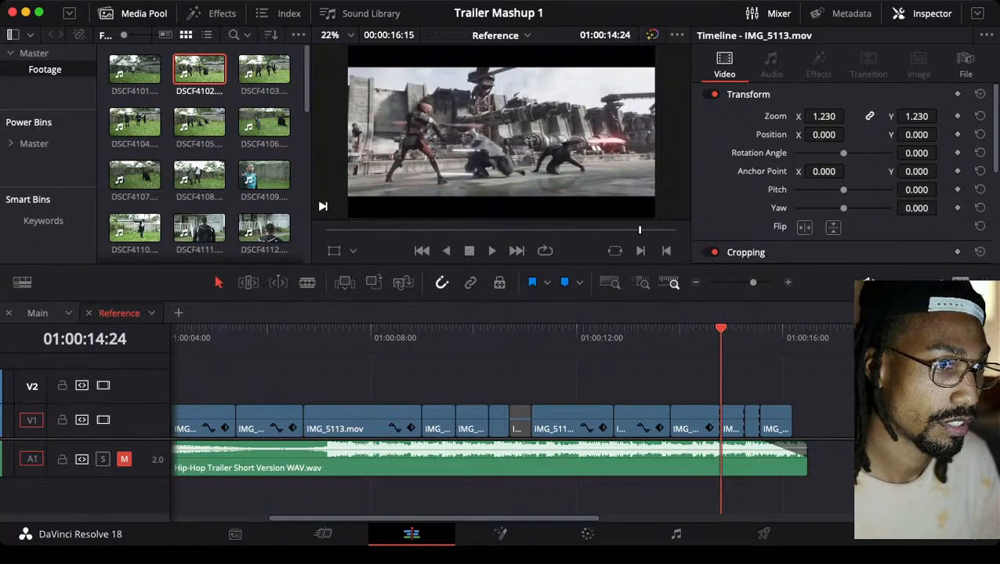
pyautogui.press('Right')
pyautogui.press('Right')
pyautogui.press('Right')
pyautogui.press('Right')
pyautogui.press('Right')
pyautogui.press('Right')
pyautogui.press('Right')
pyautogui.press('Right')
pyautogui.press('Right')
pyautogui.press('Right')
pyautogui.press('Right')
pyautogui.press('Right')
pyautogui.press('Right')
pyautogui.press('Right')
pyautogui.press('Right')
pyautogui.press('Right')
pyautogui.press('Right')
pyautogui.press('Right')
pyautogui.press('Right')
pyautogui.press('Right')
pyautogui.press('Right')
pyautogui.press('Right')
pyautogui.press('Right')
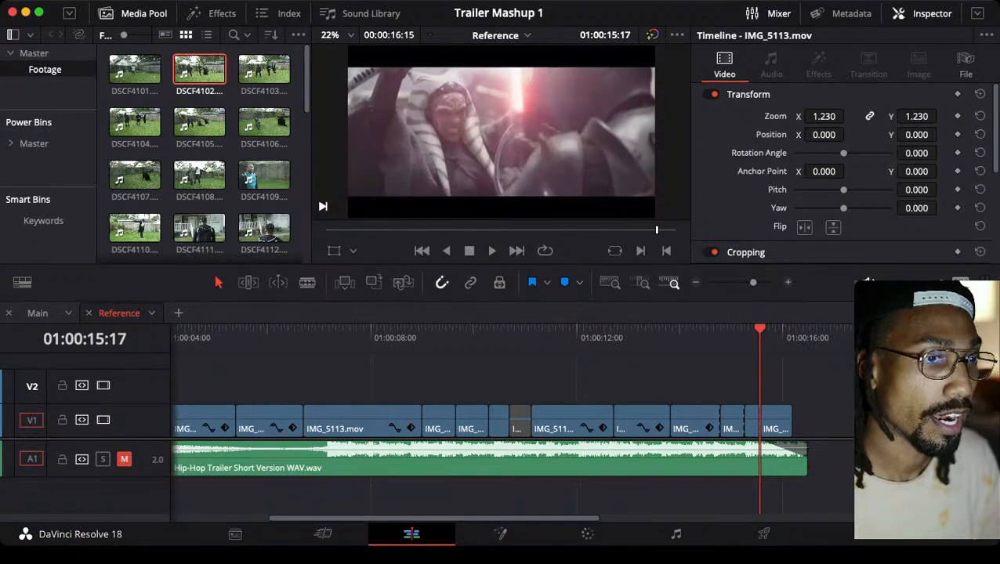
# Return the playhead to the start of the Reference timeline and fit the full sequence in view
pyautogui.press('super+minus')
pyautogui.press('super+minus')
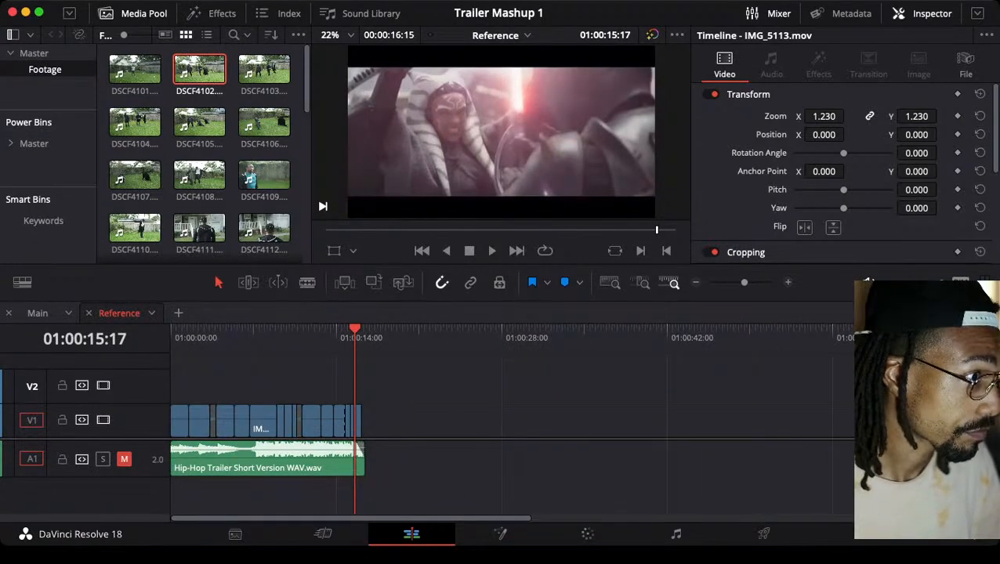
pyautogui.press('Up')
pyautogui.press('Up')
pyautogui.press('Up')
pyautogui.press('Up')
pyautogui.press('Up')
pyautogui.press('Up')
pyautogui.press('Up')
pyautogui.press('Up')
pyautogui.press('Up')
pyautogui.press('Up')
pyautogui.press('Up')
pyautogui.press('Up')
pyautogui.press('Up')
pyautogui.press('Up')
pyautogui.press('Up')
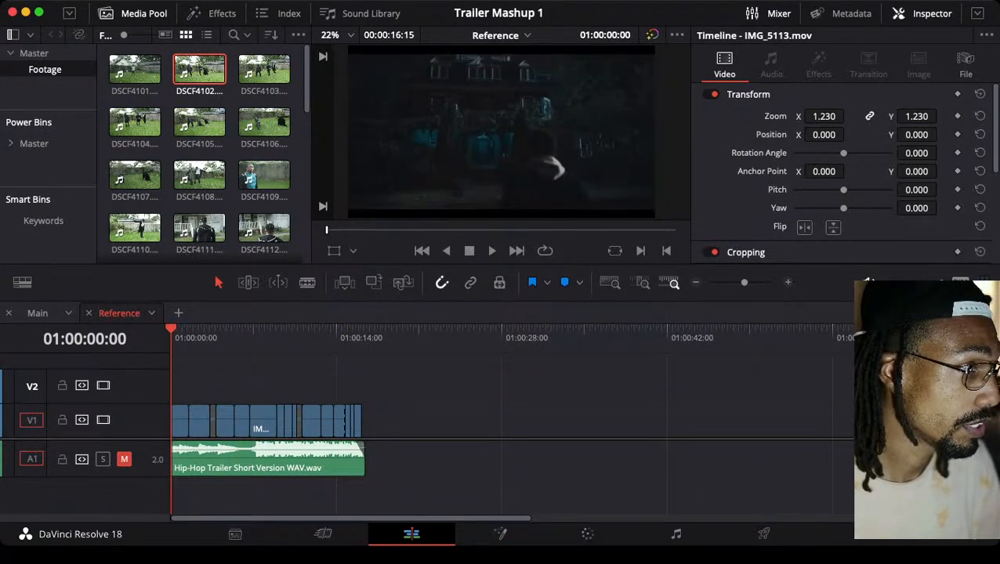
pyautogui.press('super+equal')
pyautogui.press('super+equal')
pyautogui.press('super+equal')
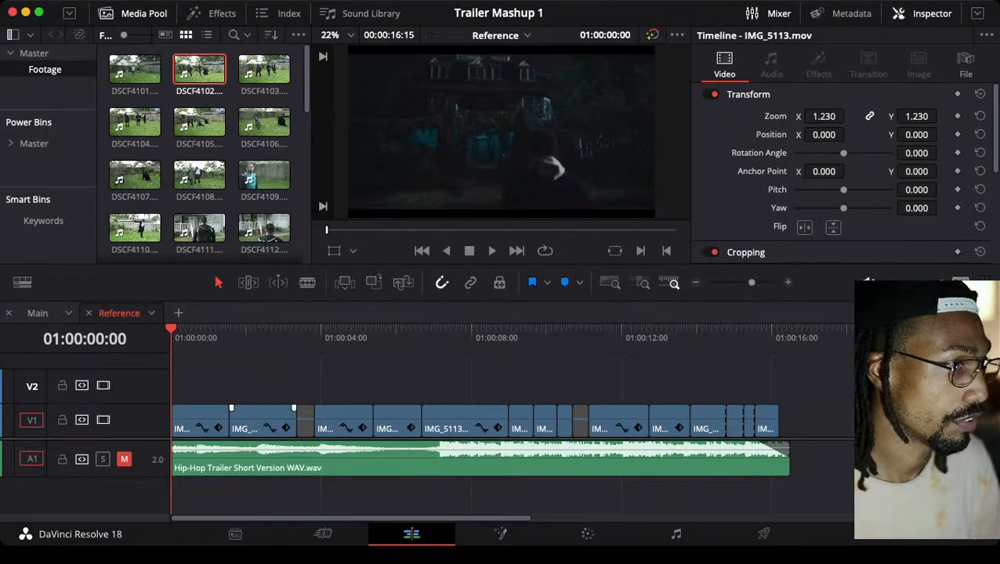
# Switch to the Main timeline and preview DSCF4111.MOV from the Footage bin up to 13:14:35:14
pyautogui.click(38, 313)
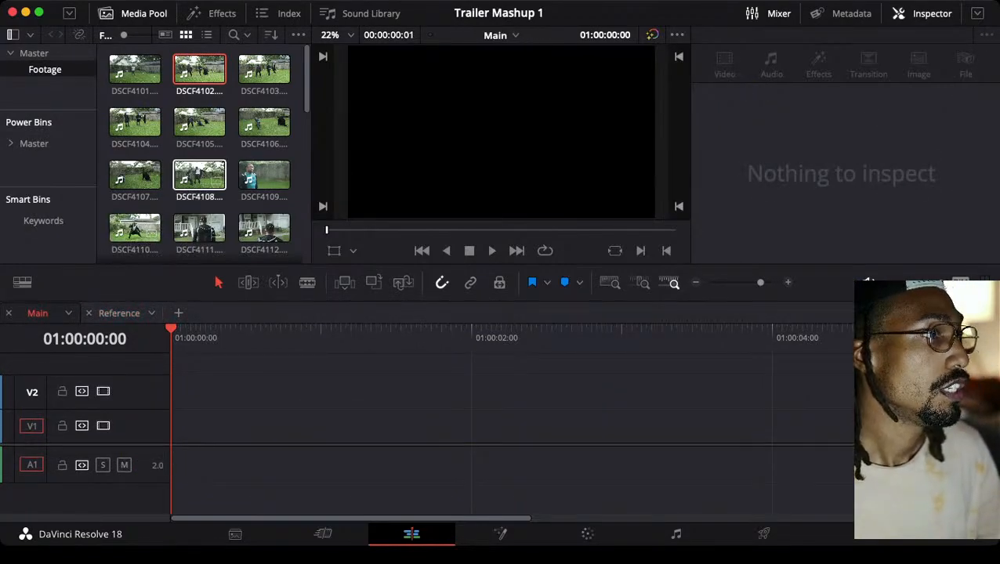
pyautogui.scroll(-3, 199, 129)
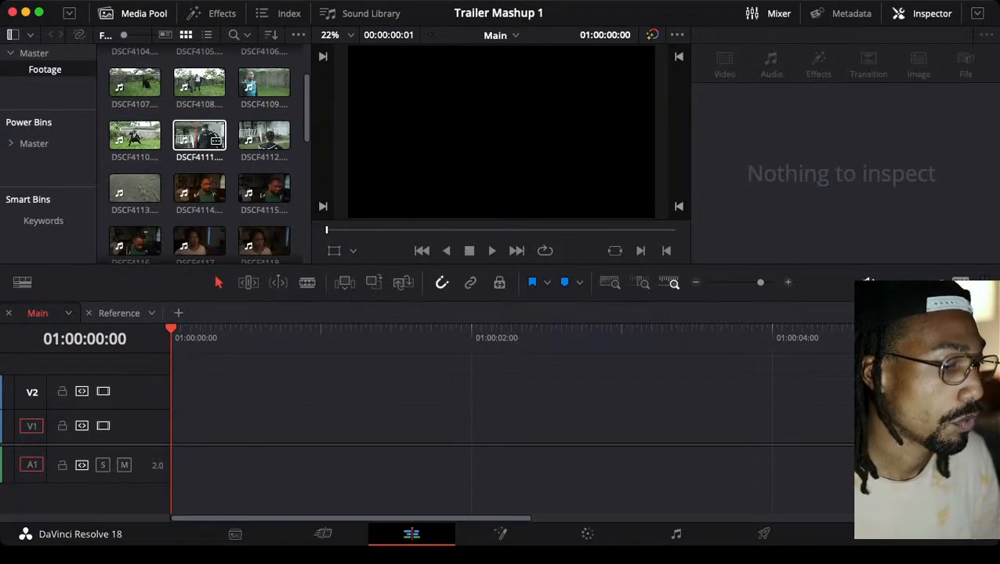
pyautogui.scroll(5, 199, 135)
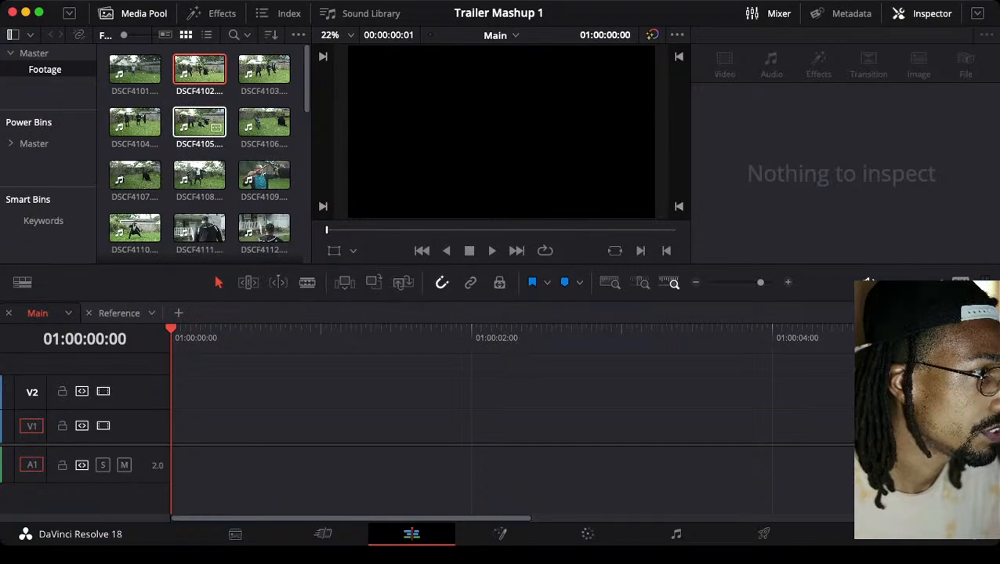
pyautogui.scroll(-2, 199, 126)
pyautogui.click(199, 167)
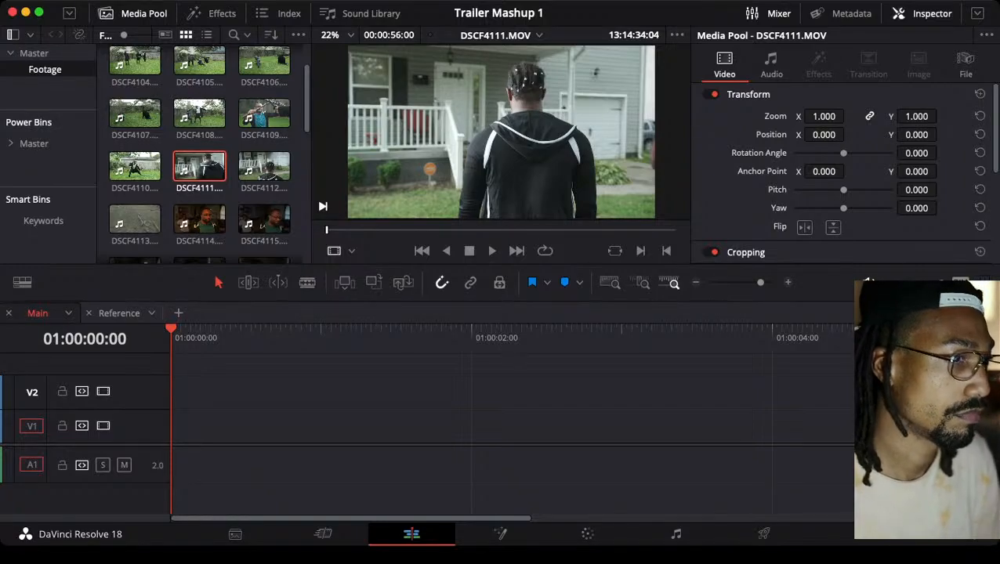
pyautogui.moveTo(327, 231)
pyautogui.mouseDown()
pyautogui.moveTo(358, 231)
pyautogui.moveTo(335, 231)
pyautogui.mouseUp()
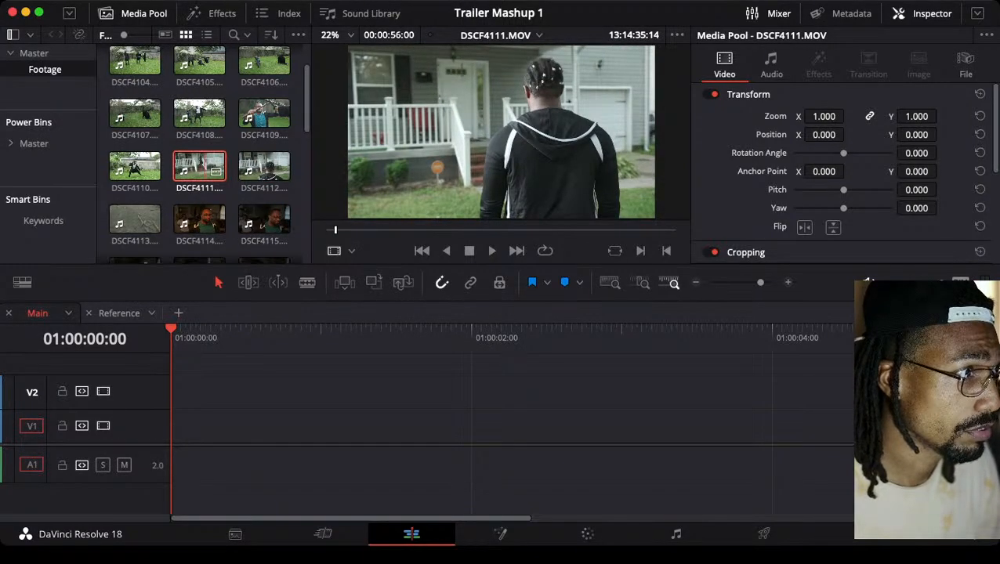
# Compare the source clips DSCF4112, DSCF4108 and DSCF4109 with DSCF4111.MOV, finishing with DSCF4111.MOV loaded in the viewer
pyautogui.scroll(2, 199, 126)
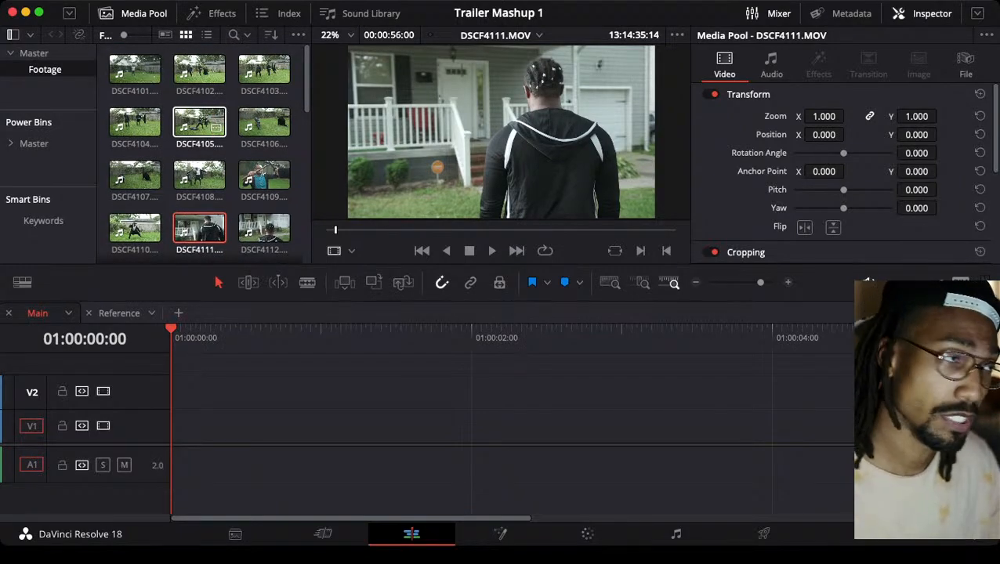
pyautogui.scroll(-2, 199, 153)
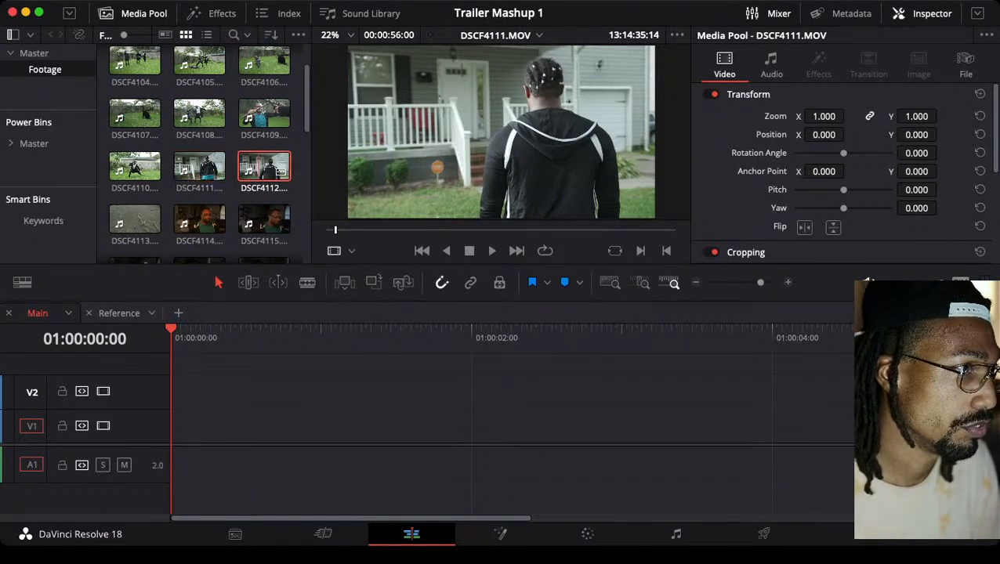
pyautogui.doubleClick(264, 166)
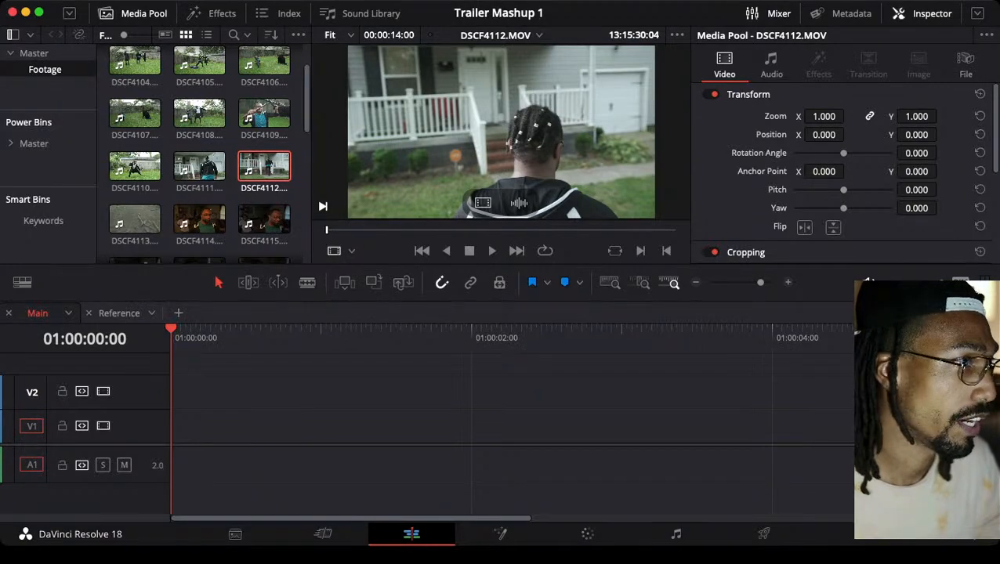
pyautogui.doubleClick(196, 166)
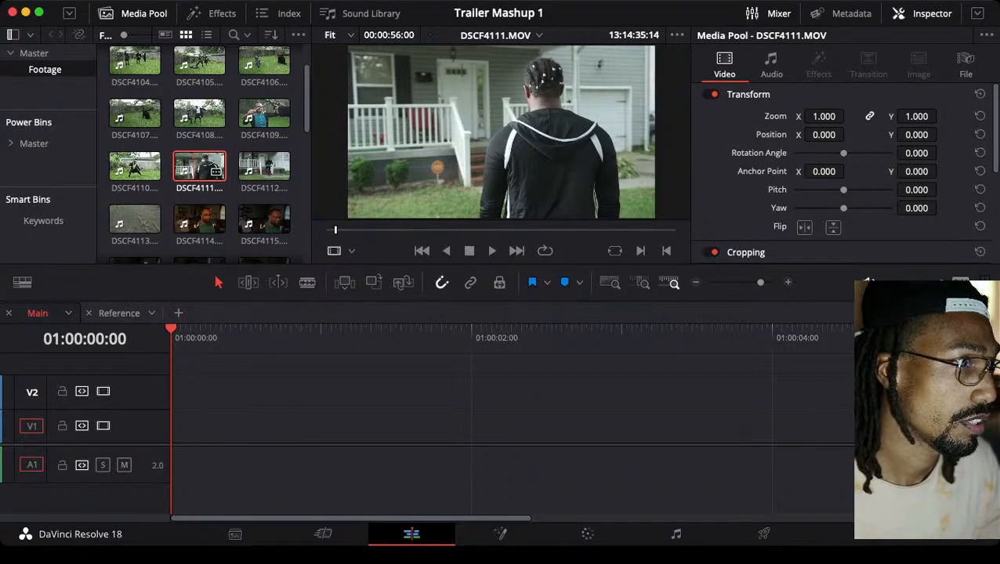
pyautogui.doubleClick(199, 115)
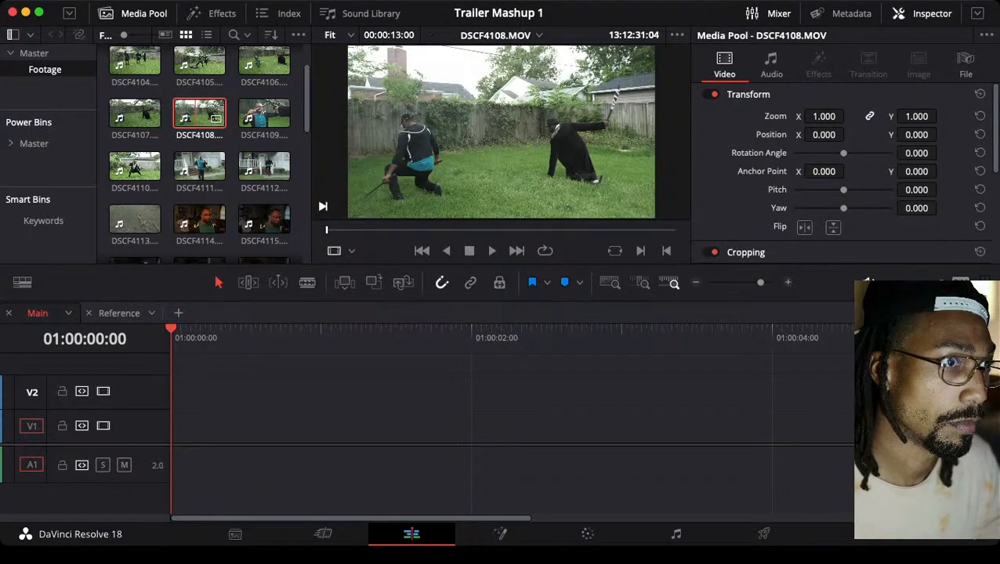
pyautogui.doubleClick(264, 114)
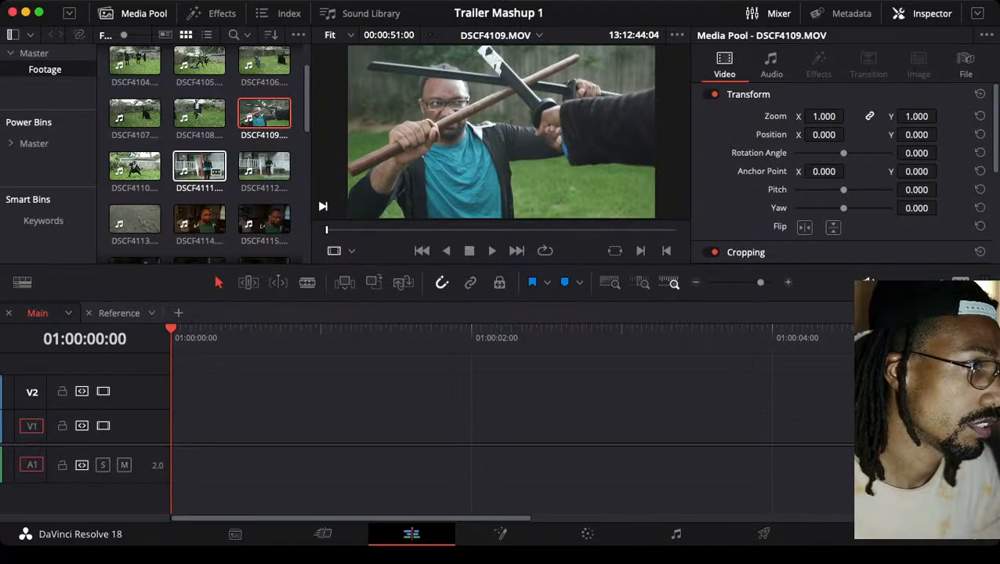
pyautogui.doubleClick(199, 167)
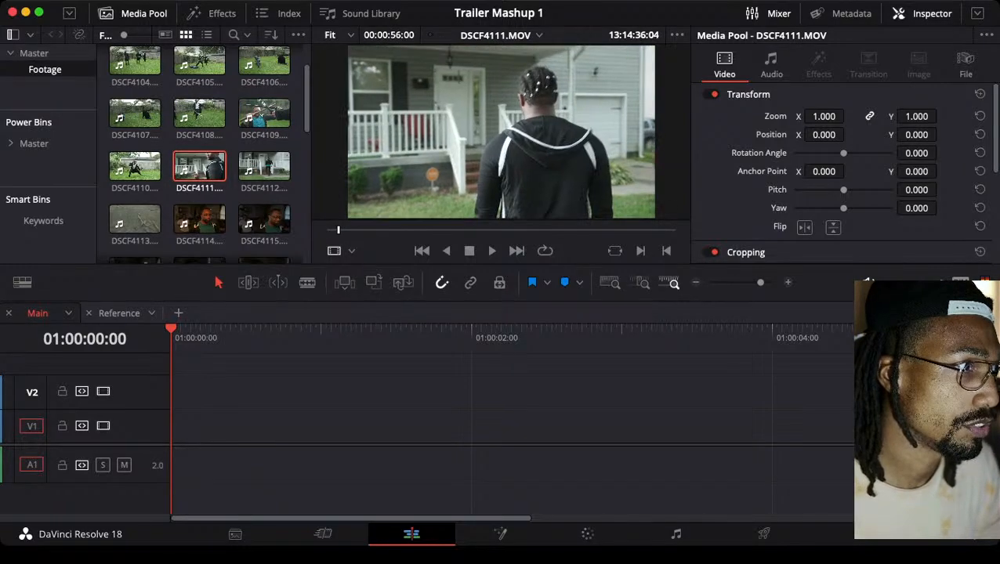
# Add a marker and an in point to DSCF4111.MOV at 13:14:37:19, and set the out point at 13:14:43:15
pyautogui.moveTo(370, 230); pyautogui.dragTo(349, 230)
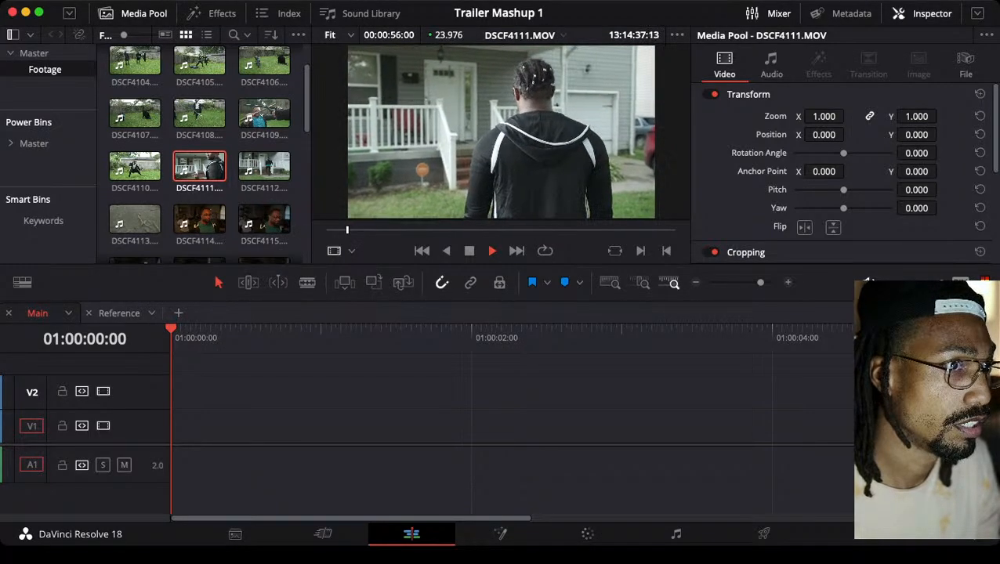
pyautogui.press('space')
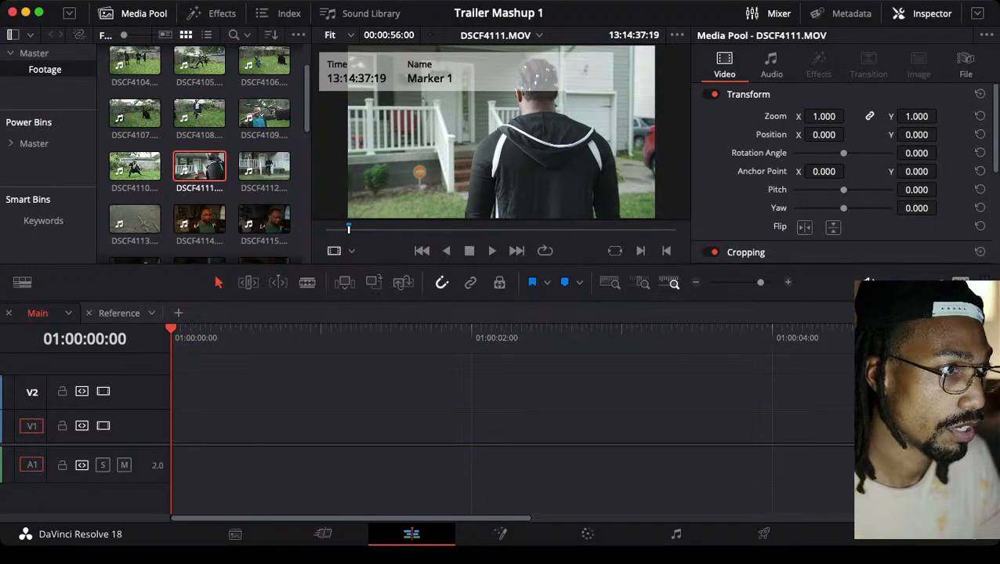
pyautogui.press('space')
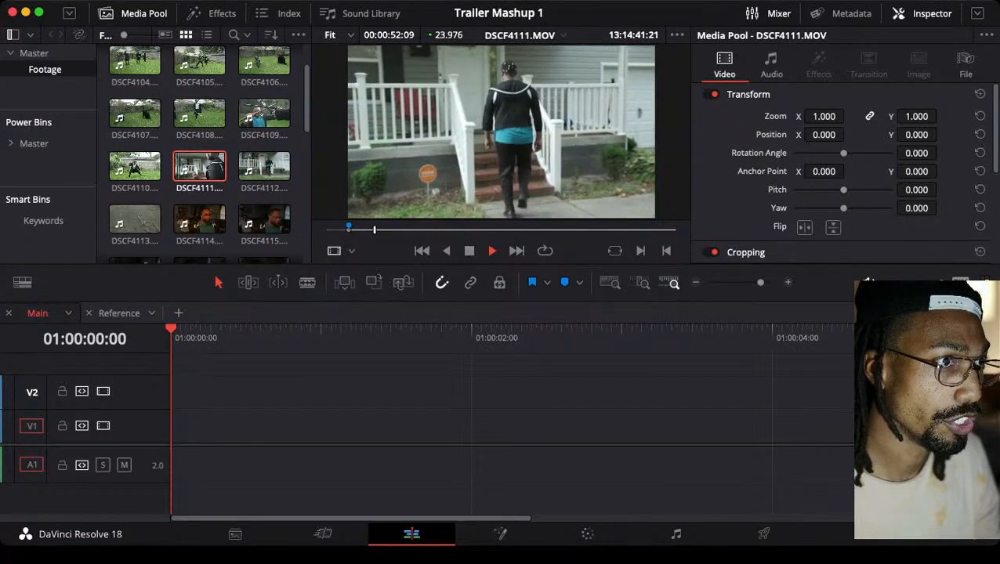
pyautogui.press('space')
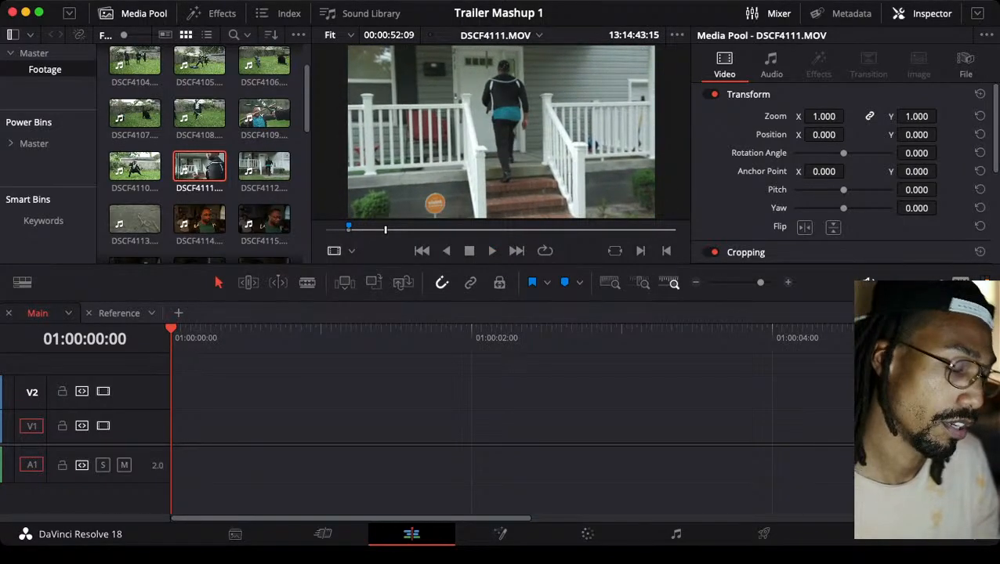
pyautogui.press('o')
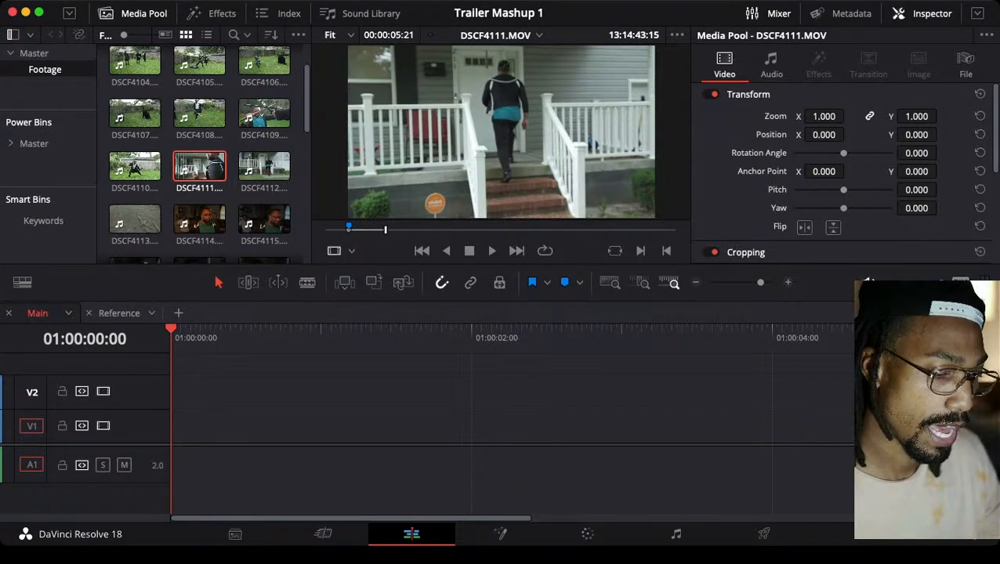
# Place the marked DSCF4111.MOV range as video only at the start of the Main timeline and move it up to track V2
pyautogui.moveTo(483, 203)
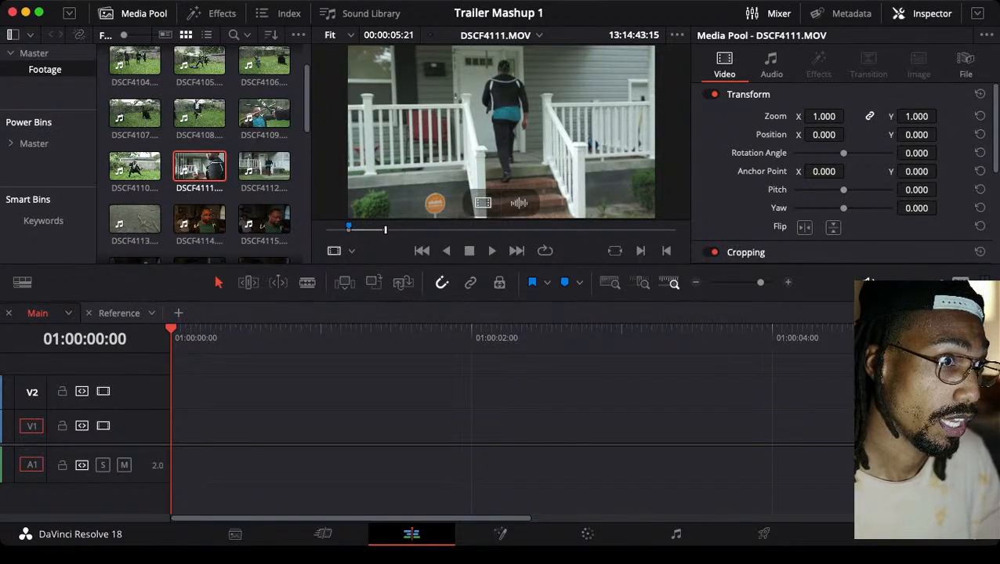
pyautogui.moveTo(483, 203); pyautogui.dragTo(174, 427)
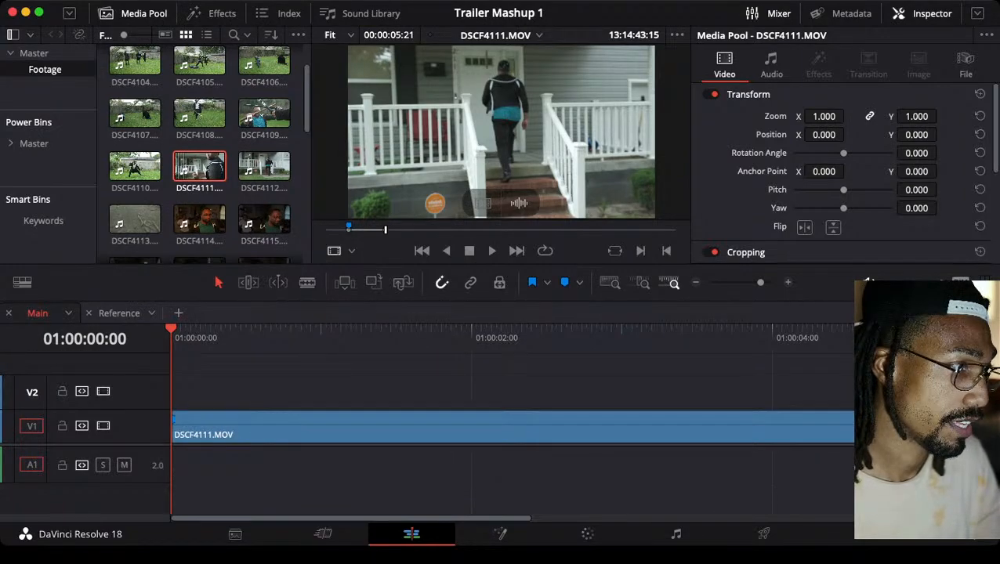
pyautogui.press('super+minus')
pyautogui.press('super+minus')
pyautogui.press('super+minus')
pyautogui.press('super+minus')
pyautogui.press('super+minus')
pyautogui.click(203, 427)
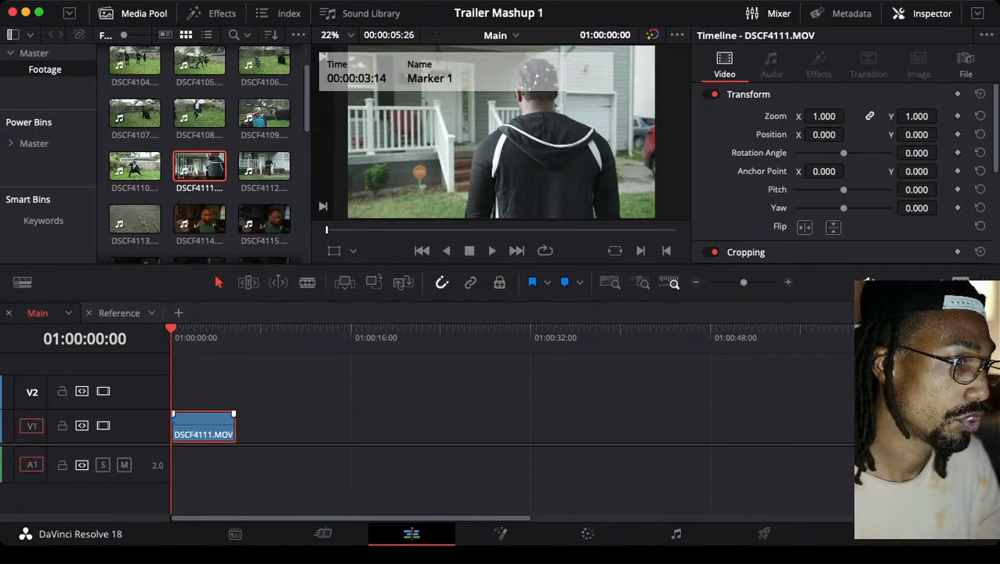
pyautogui.moveTo(229, 416); pyautogui.dragTo(231, 379)
# Extend the DSCF4111.MOV range back to 13:14:34:04 and place it video only on V1 beneath the V2 clip, then reload the source
pyautogui.click(216, 171)
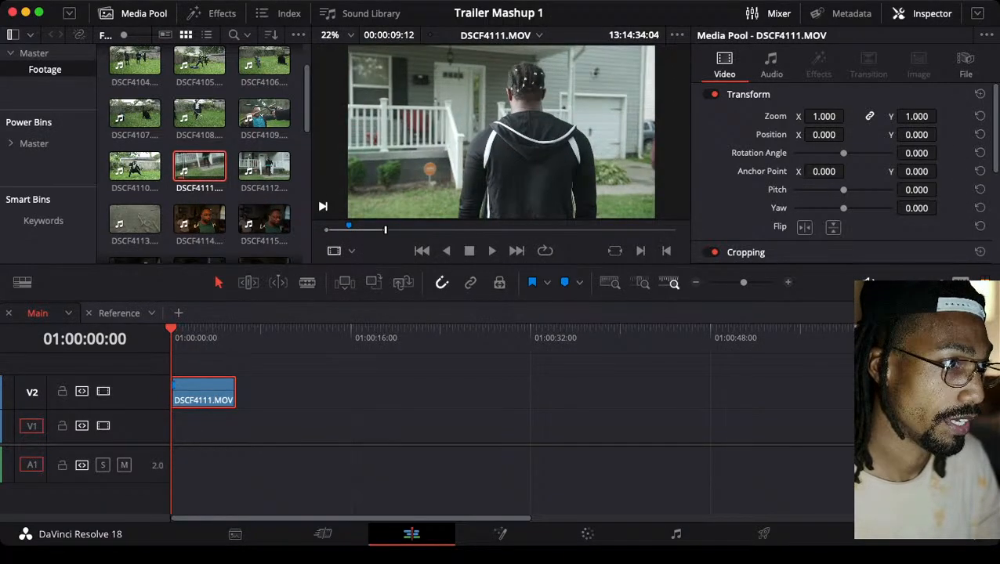
pyautogui.moveTo(386, 229); pyautogui.dragTo(675, 230)
pyautogui.moveTo(483, 203)
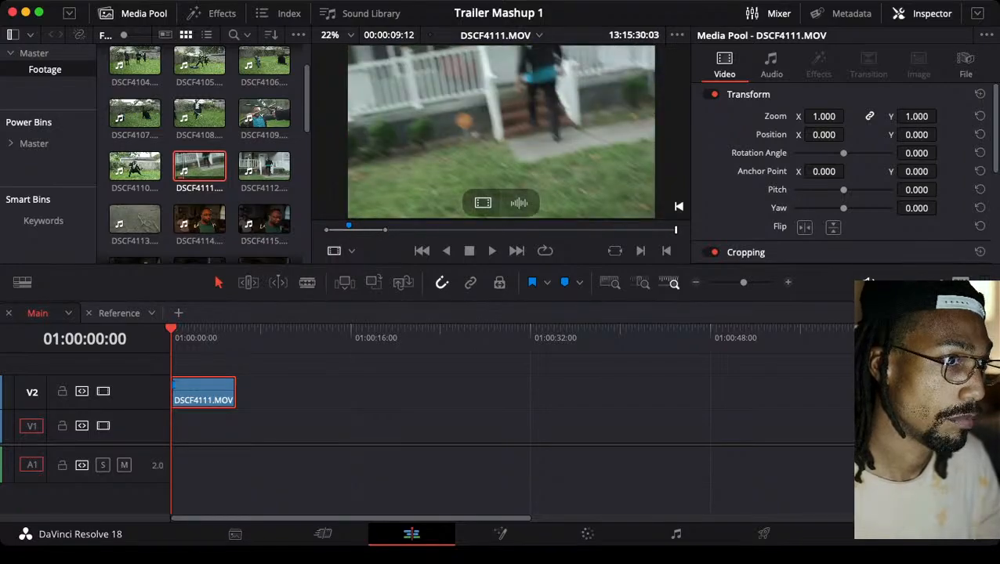
pyautogui.moveTo(483, 203)
pyautogui.mouseDown()
pyautogui.moveTo(263, 424)
pyautogui.moveTo(212, 426)
pyautogui.mouseUp()
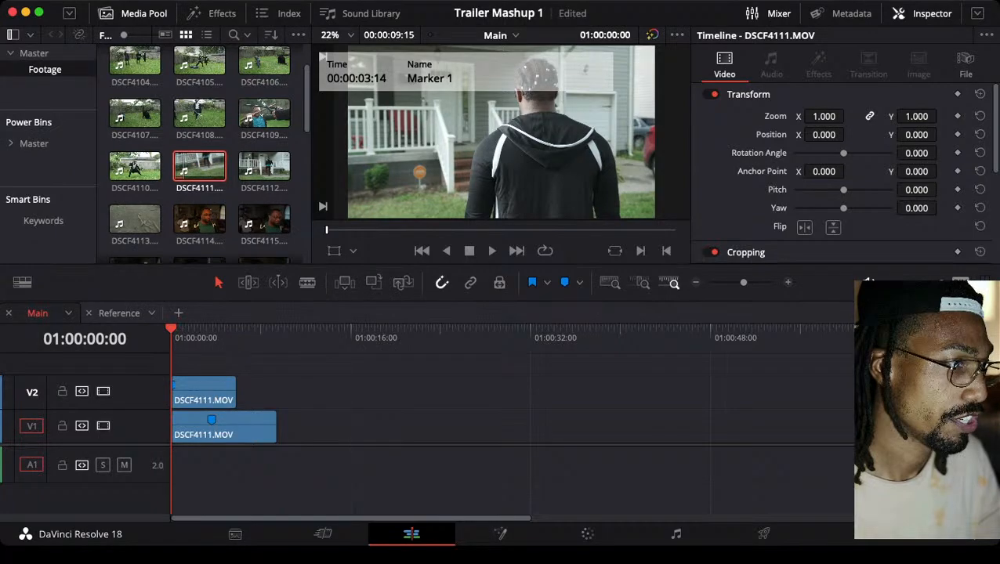
pyautogui.moveTo(194, 333); pyautogui.dragTo(171, 333)
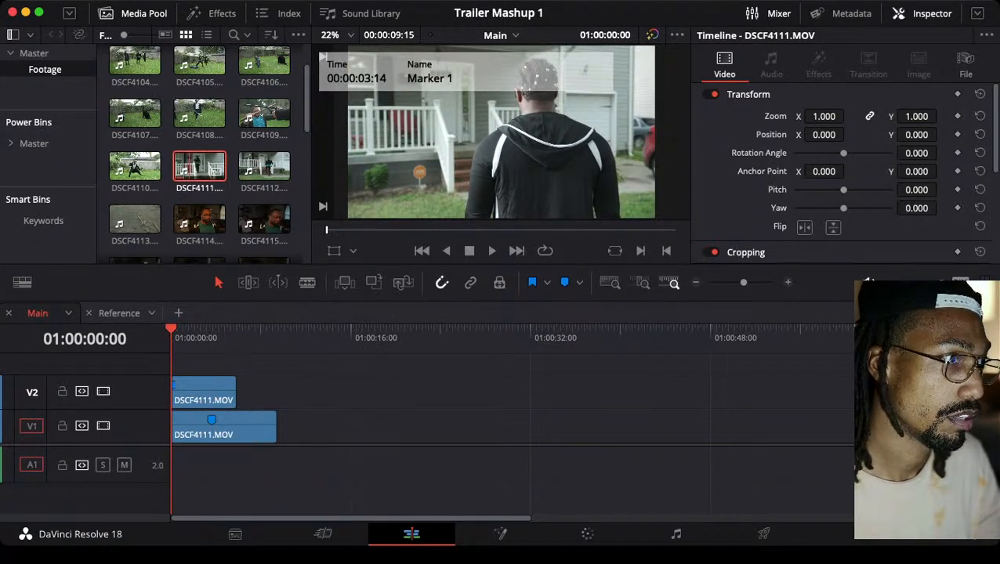
pyautogui.doubleClick(217, 170)
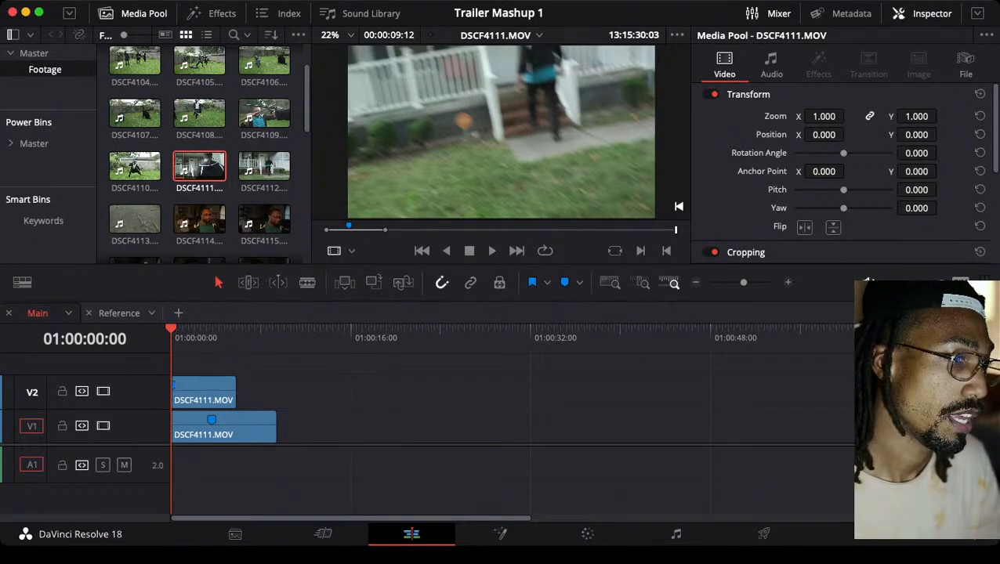
# Move the V2 clip aside to preview the DSCF4111.MOV clip on V1, then return it to the start of the timeline
pyautogui.moveTo(208, 391); pyautogui.dragTo(540, 397)
pyautogui.press('space')
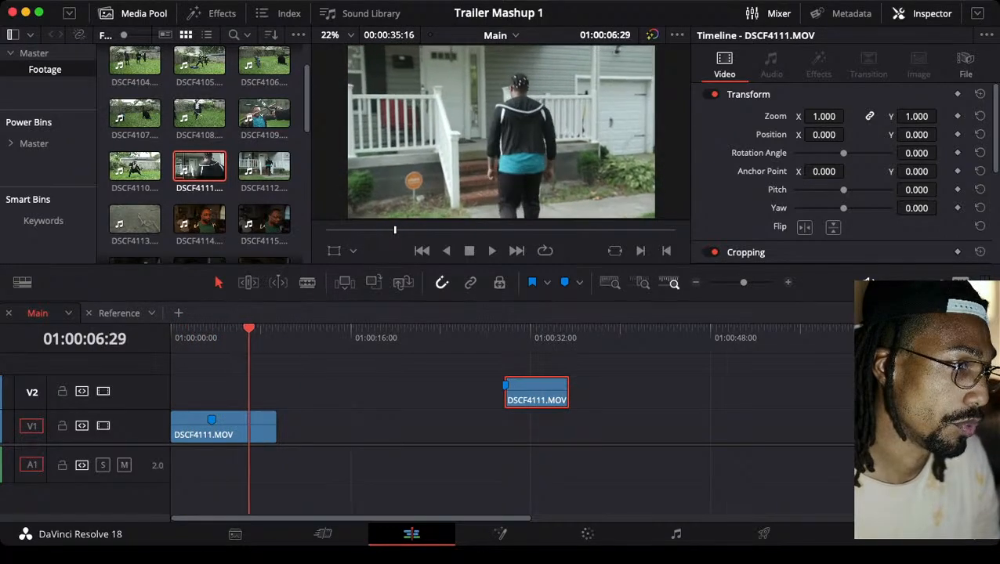
pyautogui.moveTo(249, 329); pyautogui.dragTo(171, 329)
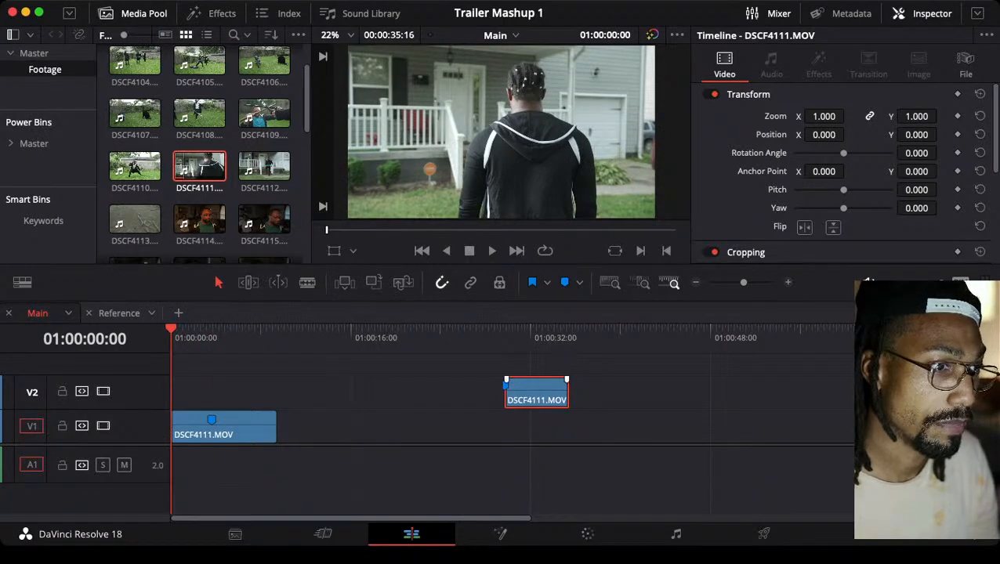
pyautogui.moveTo(537, 395); pyautogui.dragTo(204, 395)
pyautogui.click(199, 166)
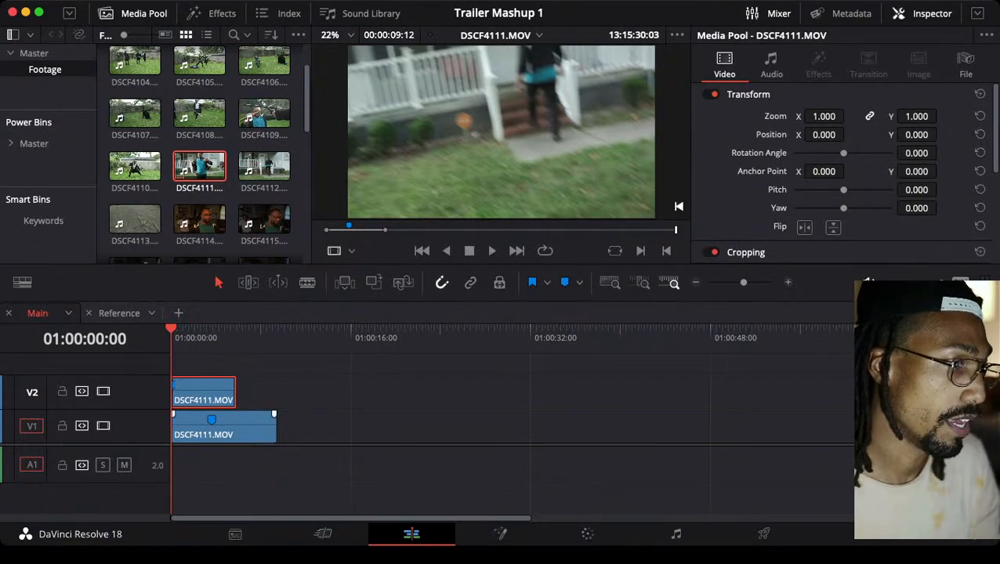
# Delete the longer DSCF4111.MOV clip from V1 and move the V2 clip down to V1 at the timeline start
pyautogui.click(235, 427)
pyautogui.press('BackSpace')
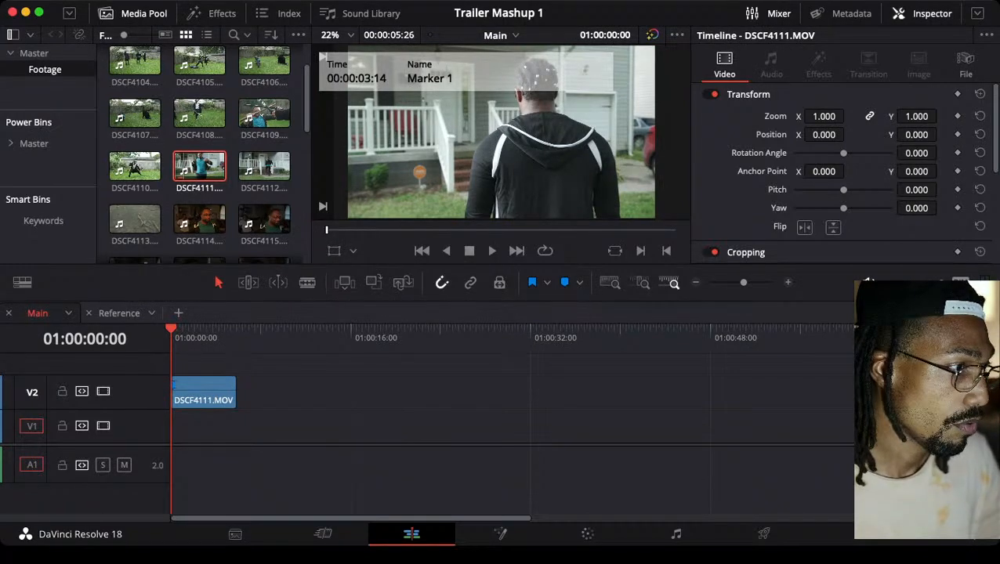
pyautogui.moveTo(204, 393); pyautogui.dragTo(203, 427)
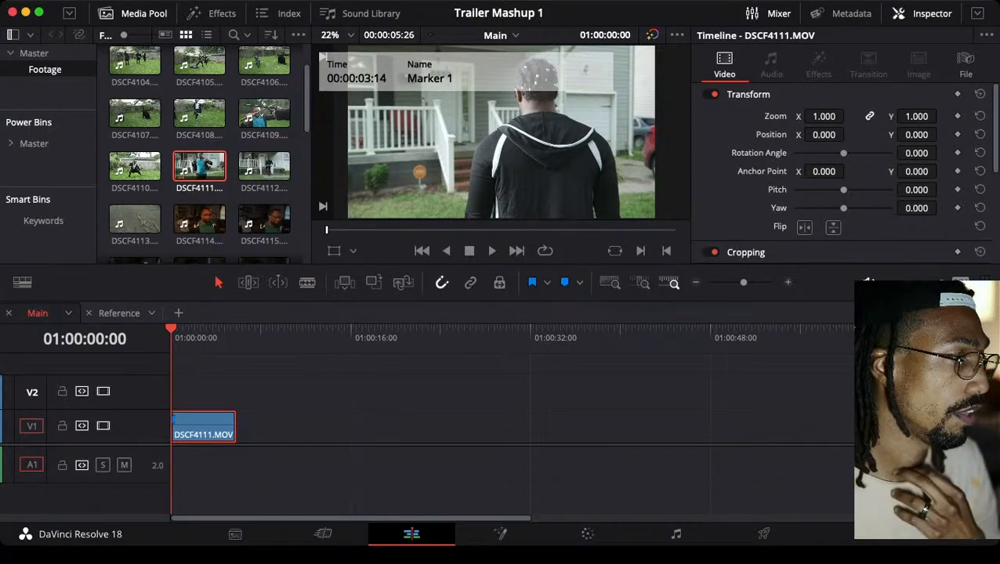
# Duplicate the Main timeline and rename the copy as Selects
pyautogui.click(119, 312)
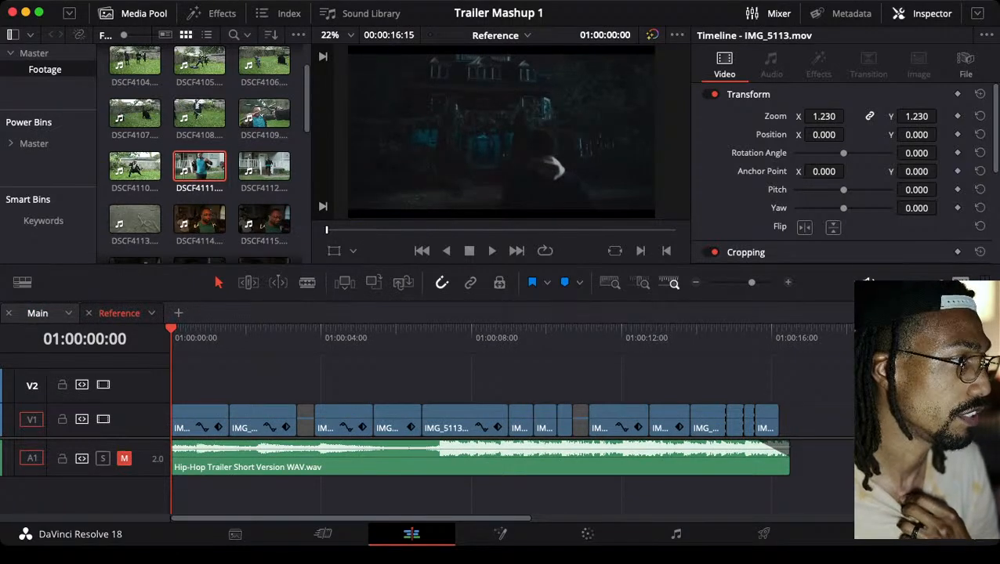
pyautogui.click(38, 312)
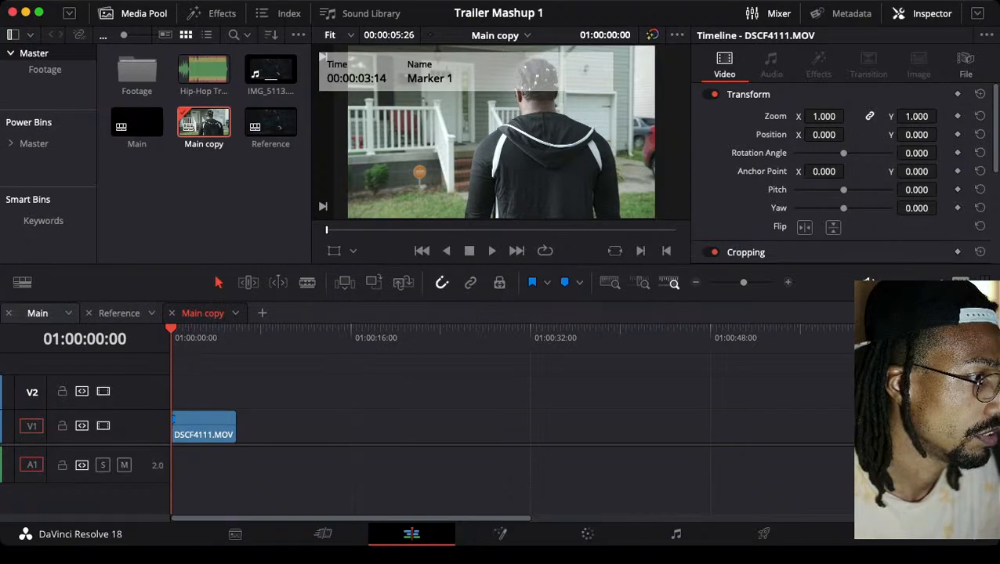
pyautogui.doubleClick(202, 314)
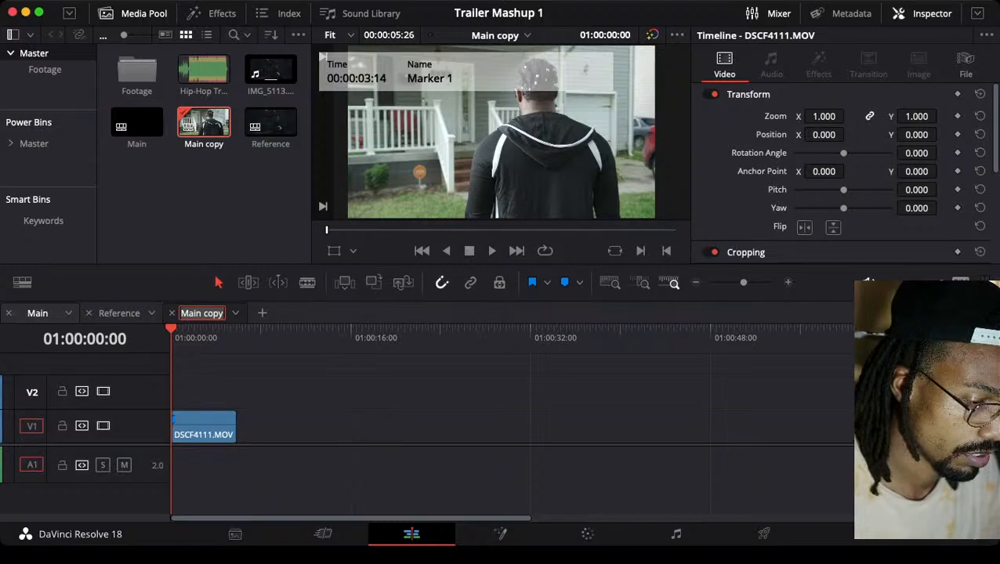
pyautogui.write('Selects')
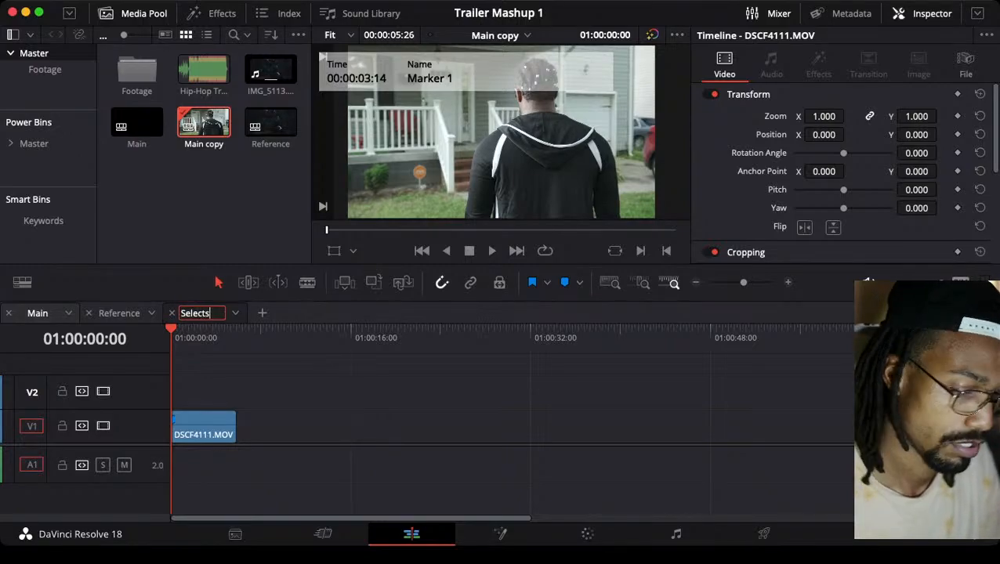
pyautogui.press('Return')
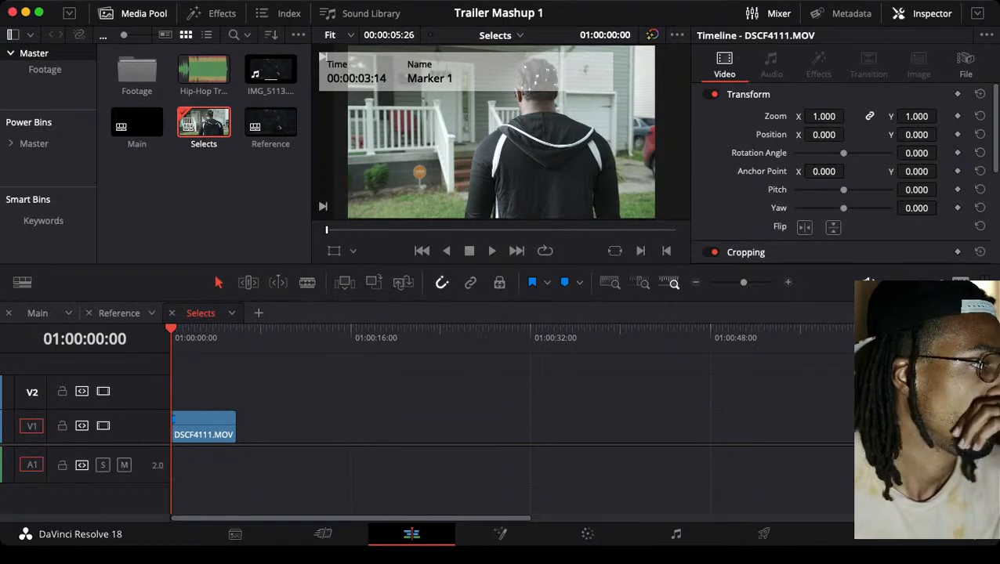
# Delete the DSCF4111.MOV clip from the Main timeline, leaving Selects intact, and open the Footage bin
pyautogui.click(38, 313)
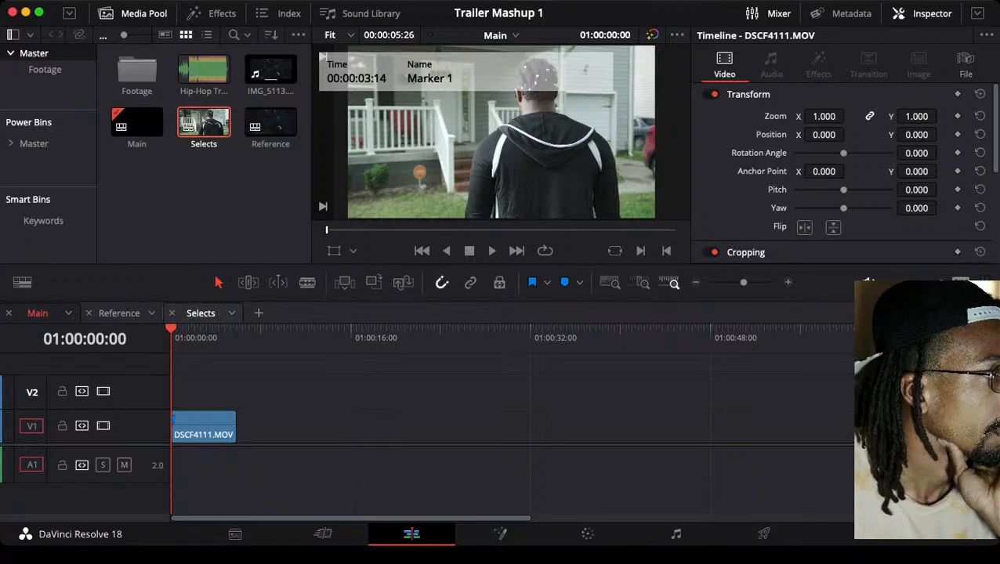
pyautogui.click(200, 313)
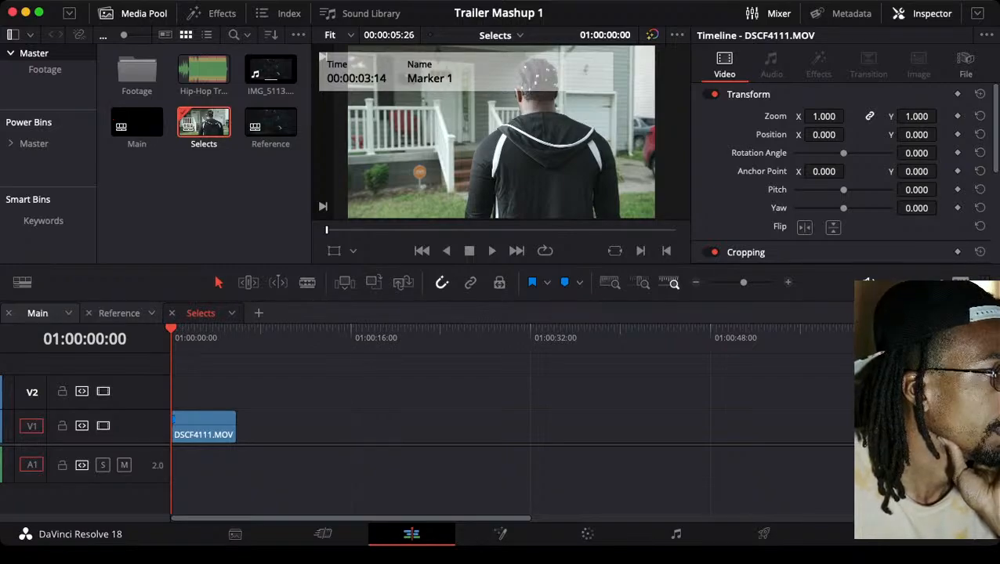
pyautogui.click(38, 313)
pyautogui.doubleClick(137, 71)
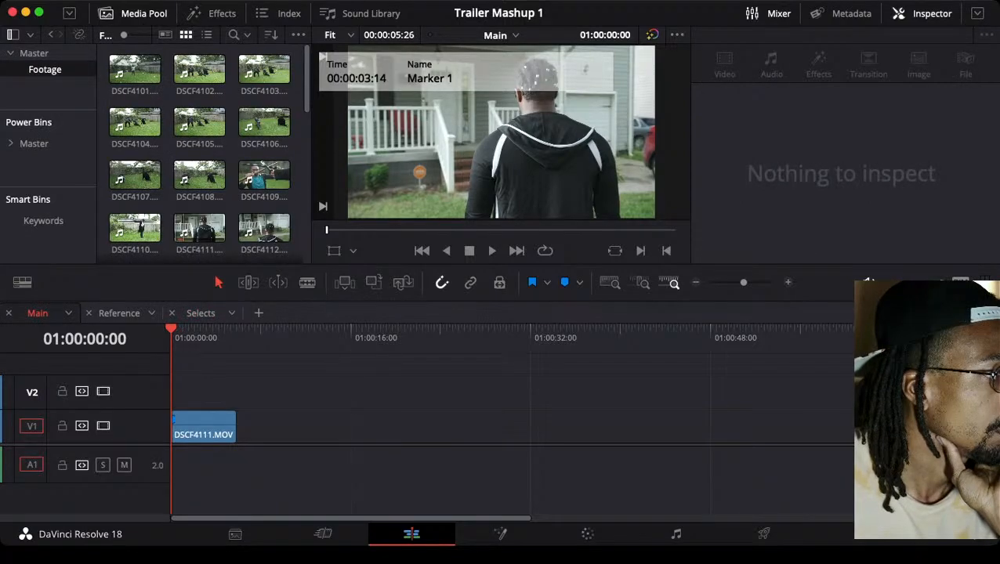
pyautogui.click(177, 423)
pyautogui.press('Delete')
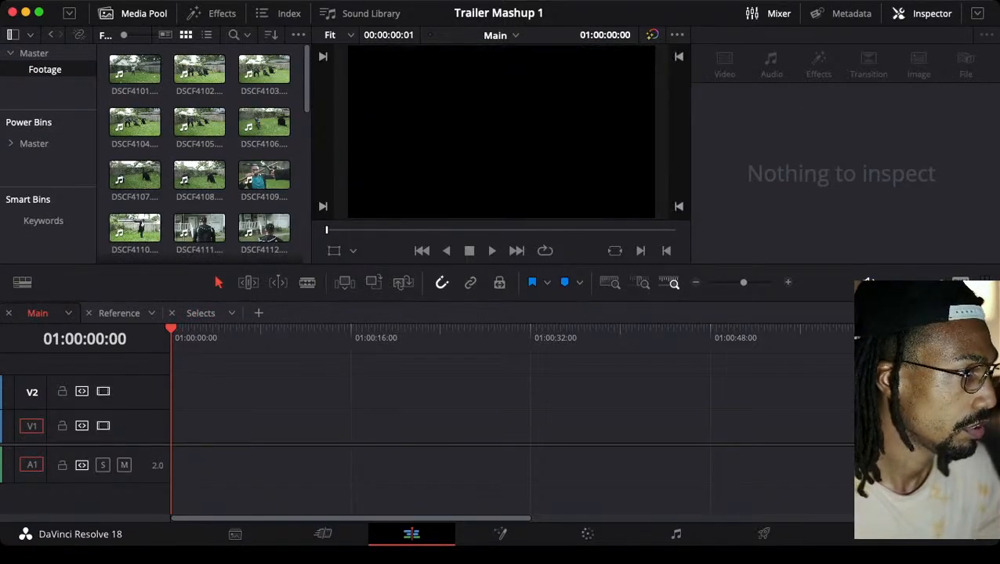
# Switch to the Selects timeline, load DSCF4111.MOV in the viewer and set an in point at 13:14:54:01
pyautogui.click(201, 313)
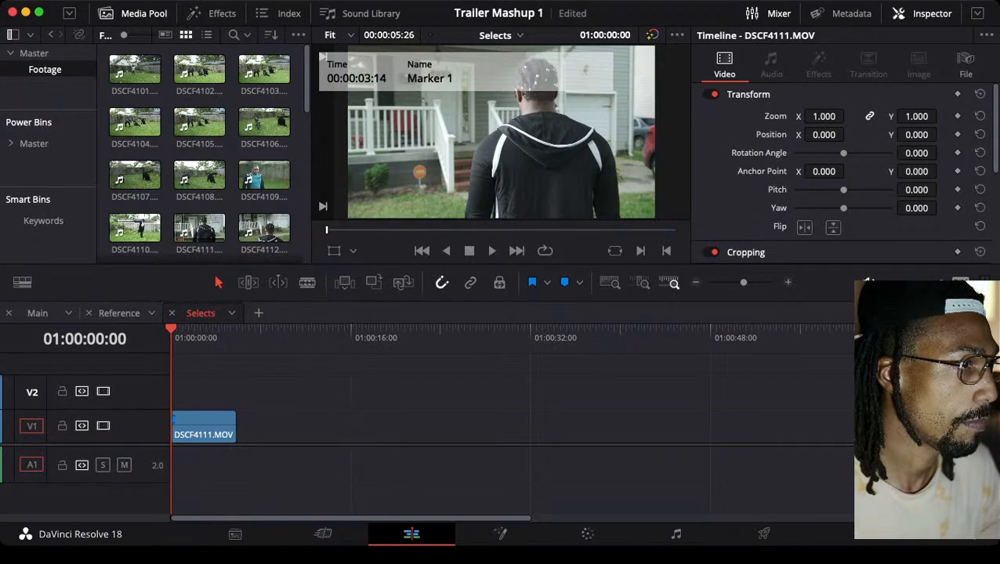
pyautogui.click(199, 228)
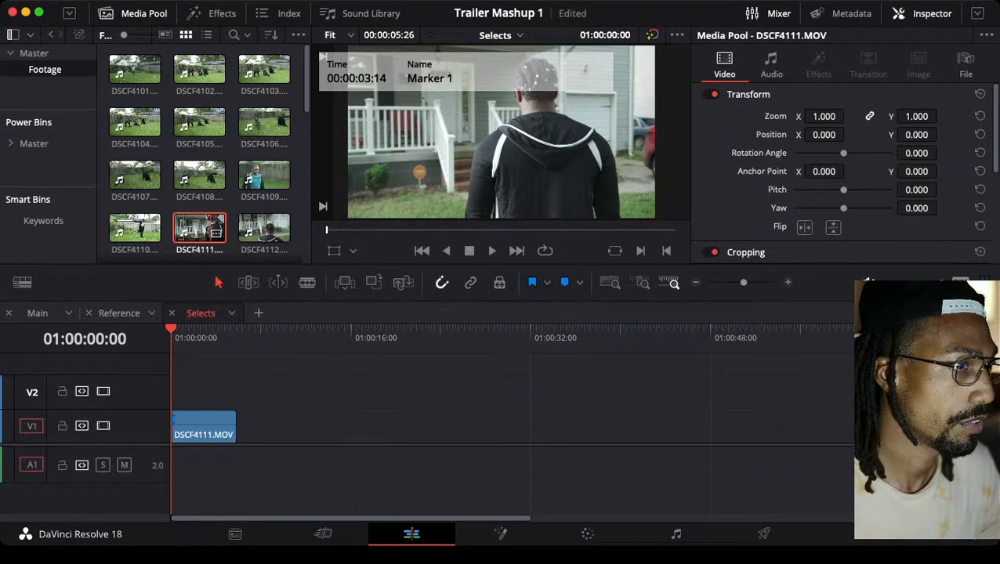
pyautogui.doubleClick(199, 228)
pyautogui.press('space')
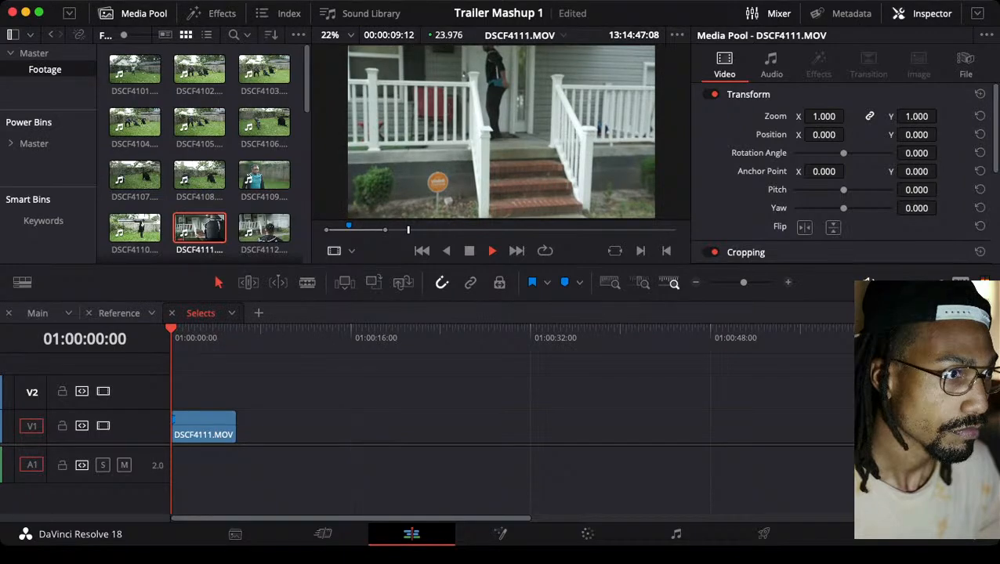
pyautogui.press('space')
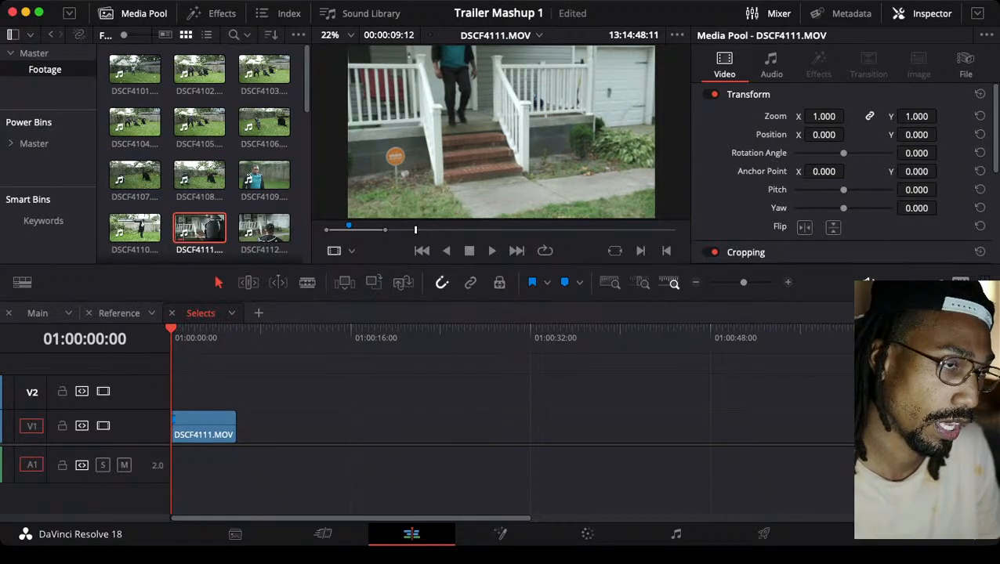
pyautogui.press('space')
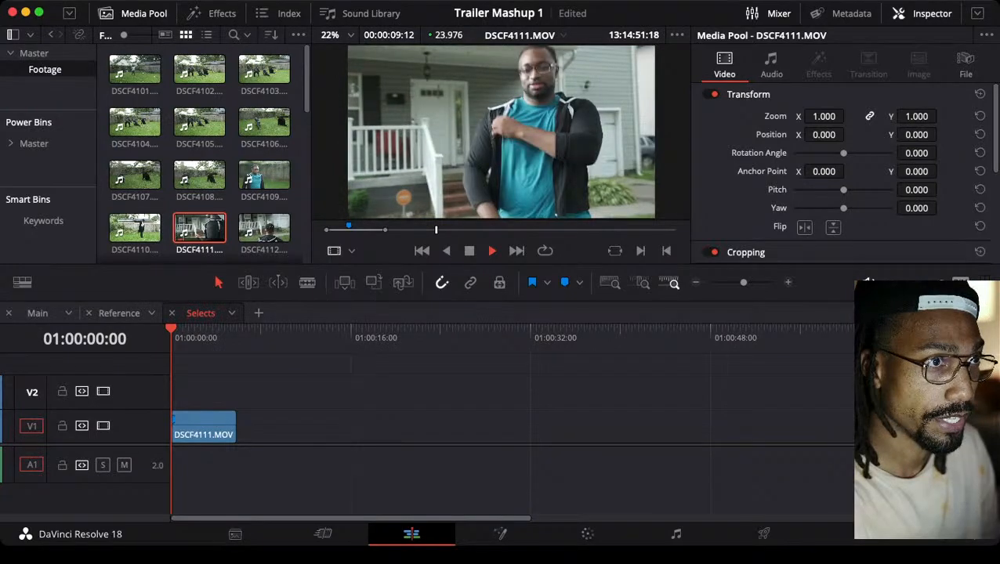
pyautogui.press('space')
pyautogui.press('i')
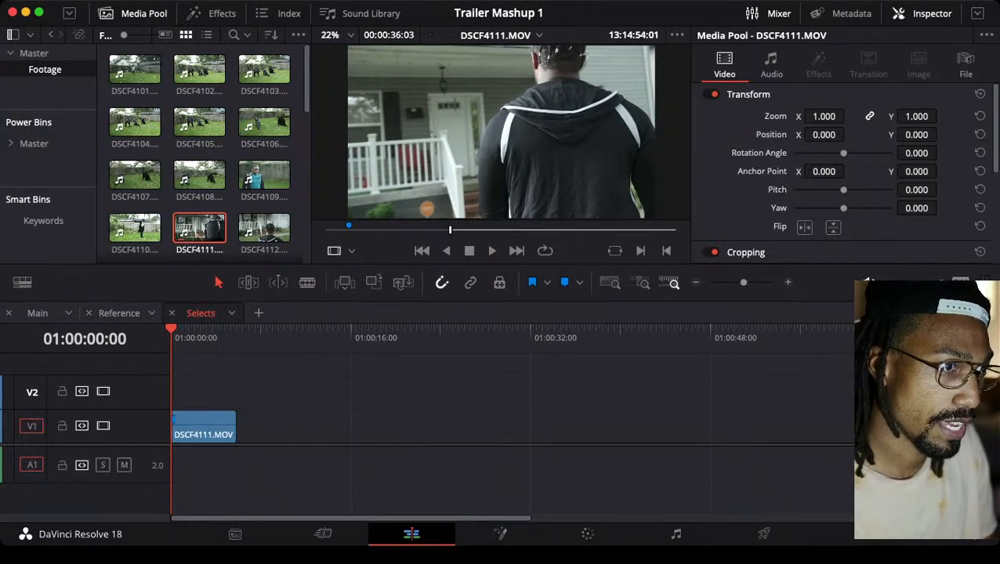
# Play further through DSCF4111.MOV and reset its in point to about 13:15:01, just before the man walks to the porch
pyautogui.press('space')
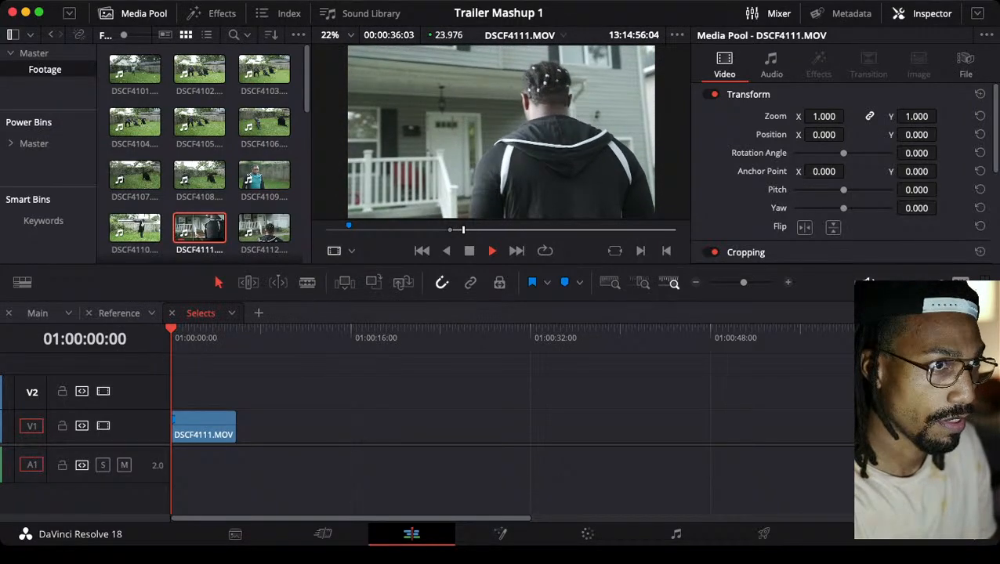
pyautogui.press('space')
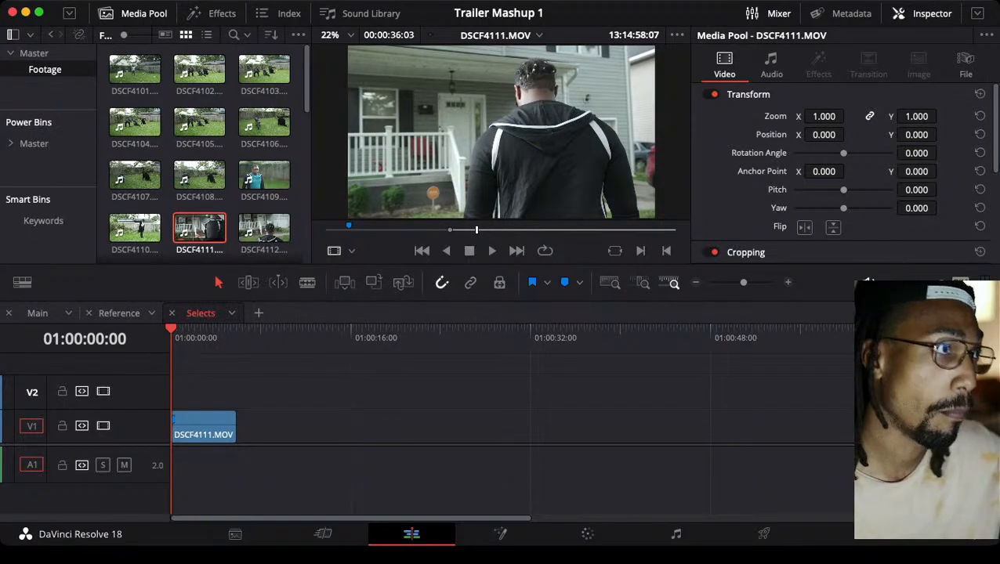
pyautogui.scroll(-3, 203, 154)
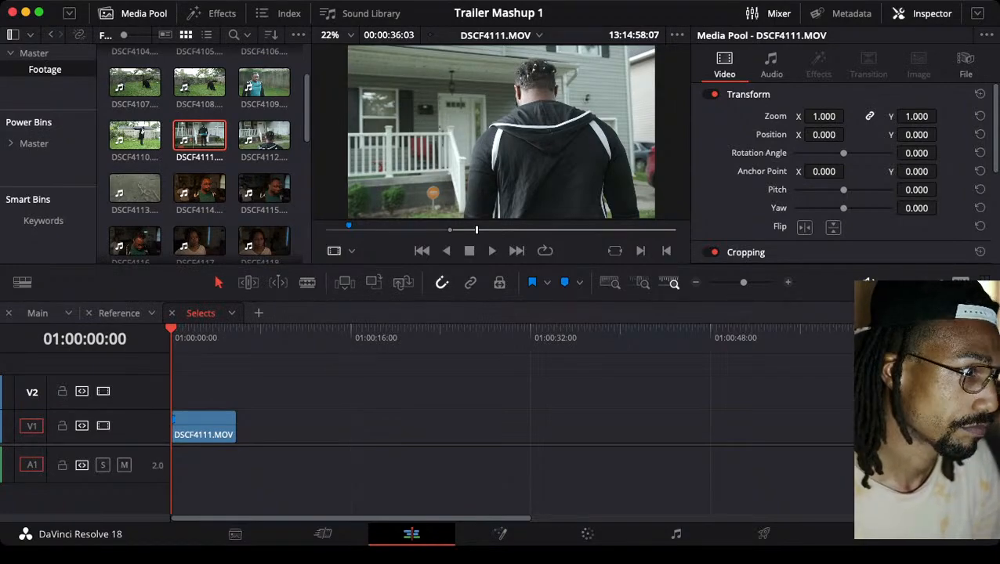
pyautogui.press('q')
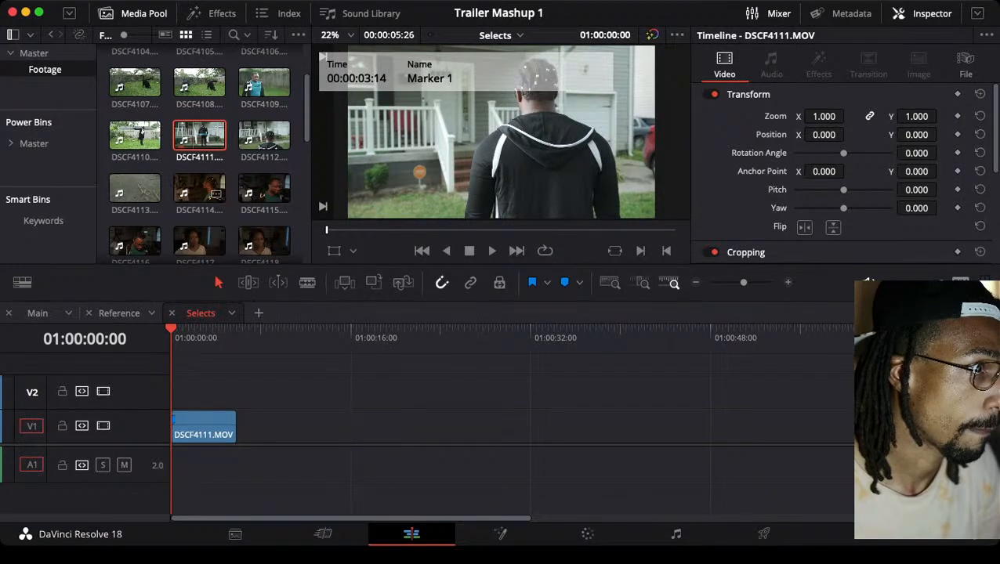
pyautogui.click(203, 136)
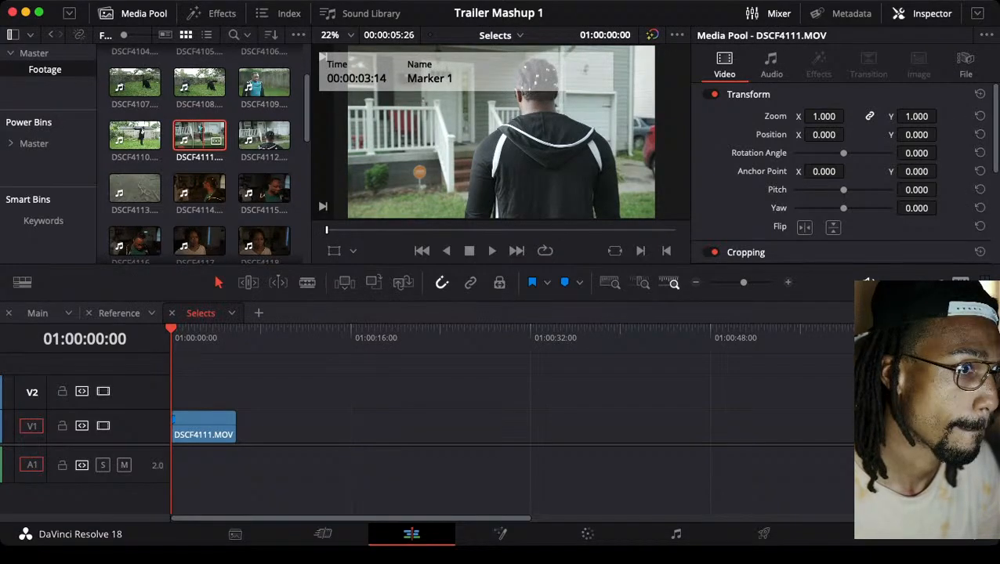
pyautogui.press('space')
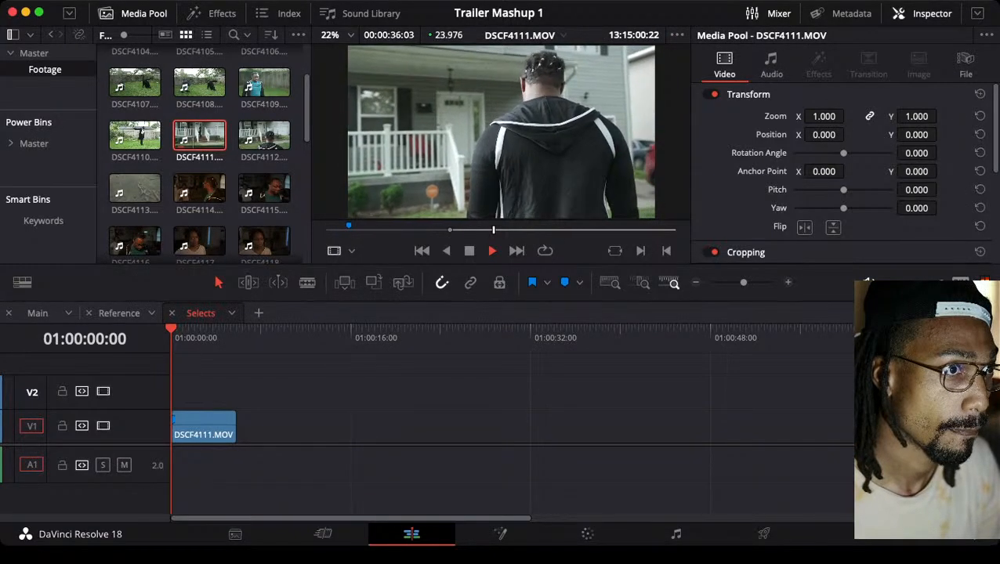
pyautogui.press('space')
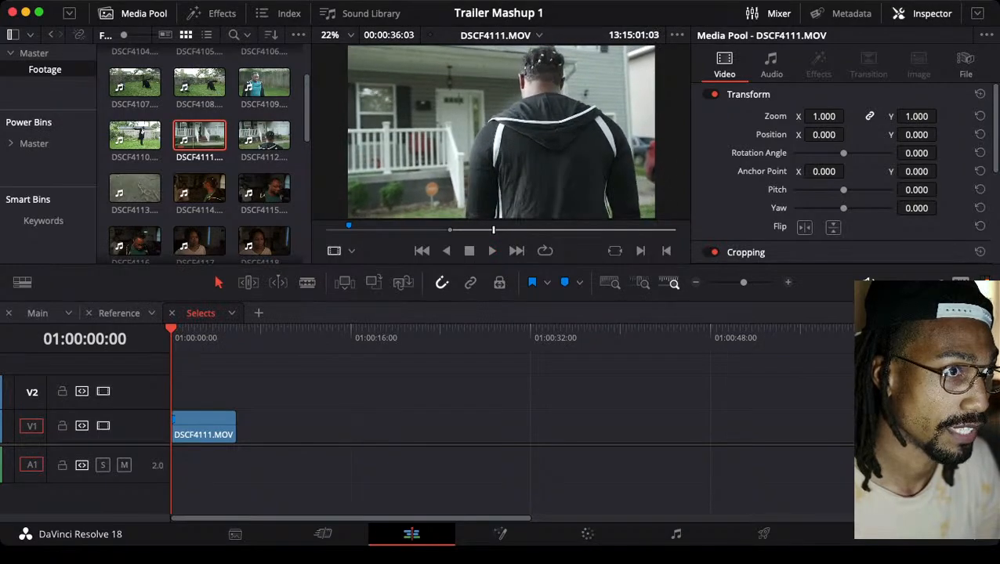
pyautogui.press('i')
# Set the DSCF4111.MOV out point at 13:15:06:14 and place the range as video only after the first clip on V1 in Selects
pyautogui.press('space')
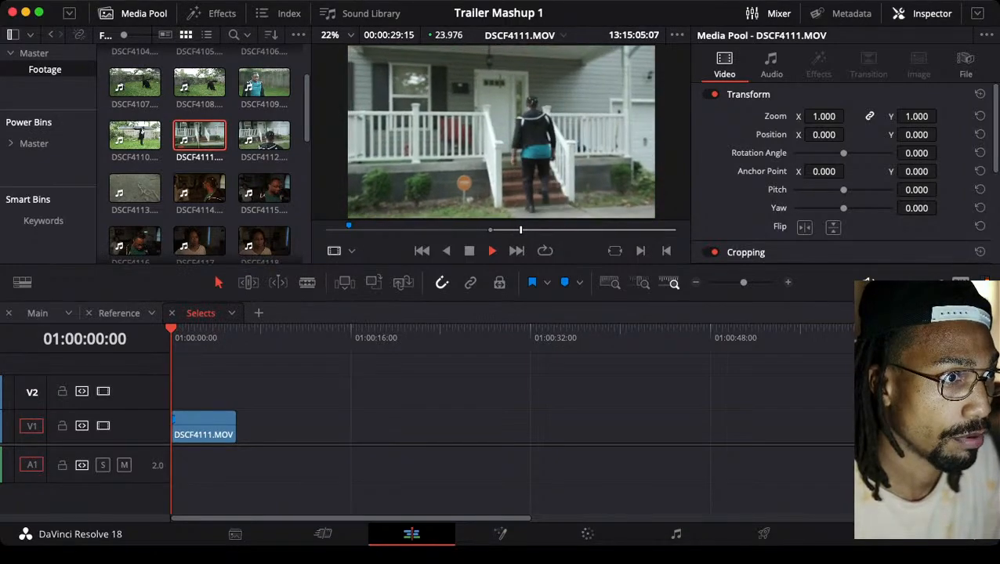
pyautogui.press('space')
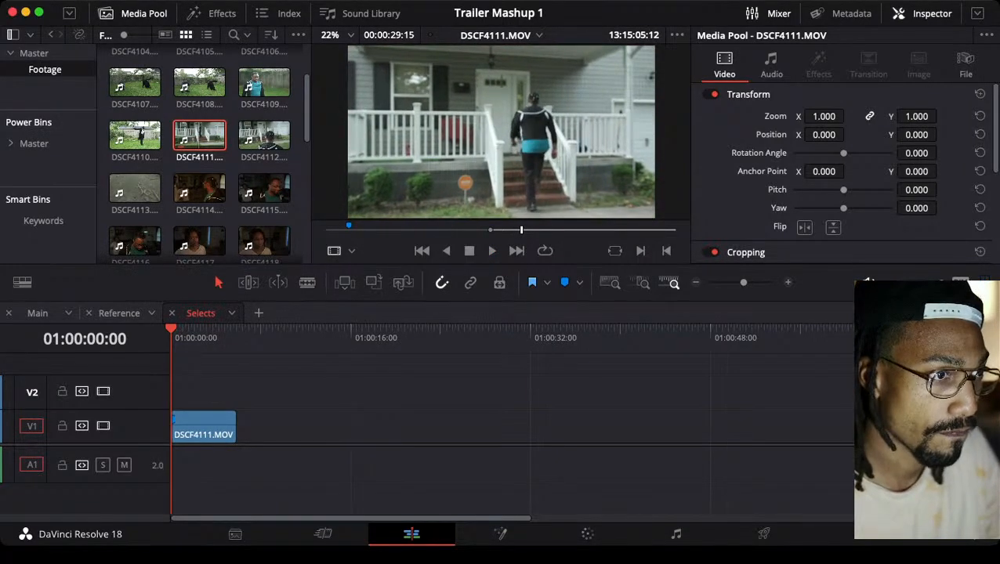
pyautogui.press('o')
pyautogui.press('space')
pyautogui.press('space')
pyautogui.press('o')
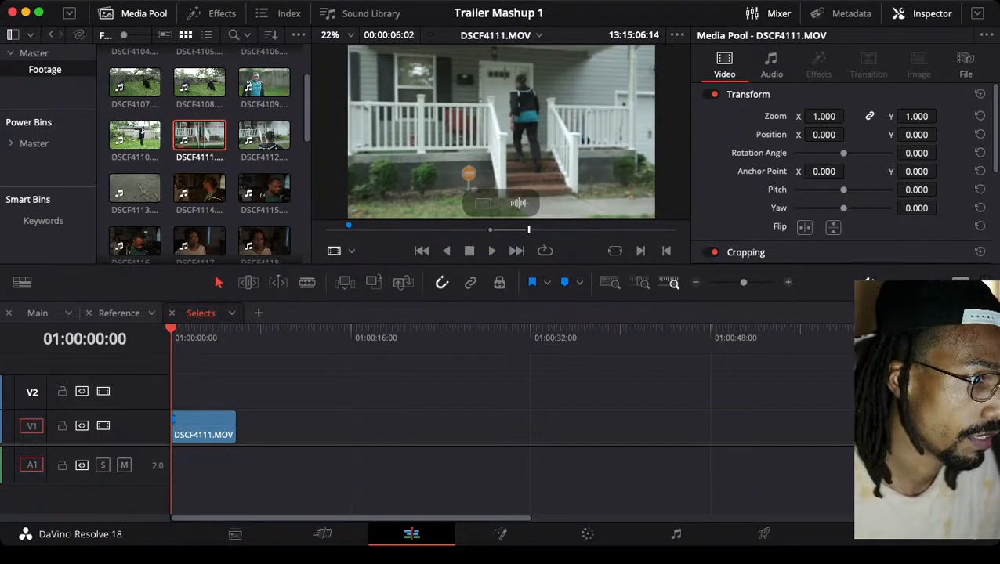
pyautogui.moveTo(482, 203); pyautogui.dragTo(237, 427)
# Play further through DSCF4111.MOV in the viewer and set a new in point at 13:15:24:03, behind the man facing the porch
pyautogui.doubleClick(212, 137)
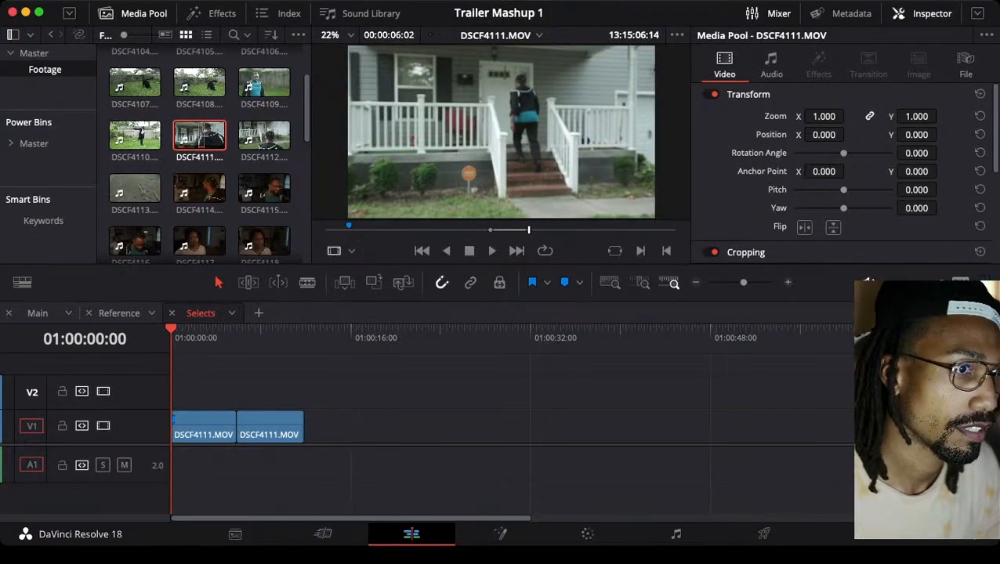
pyautogui.press('space')
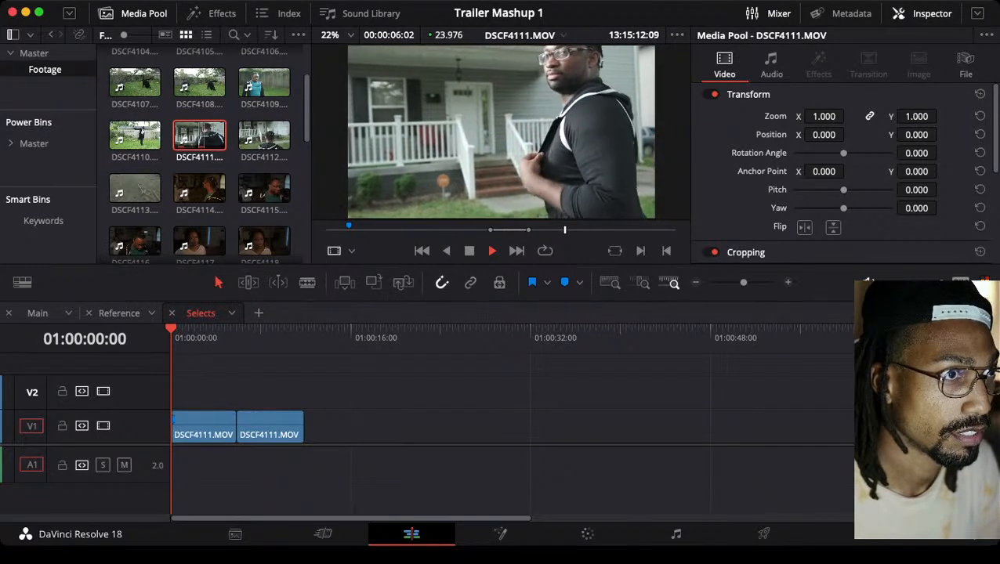
pyautogui.press('space')
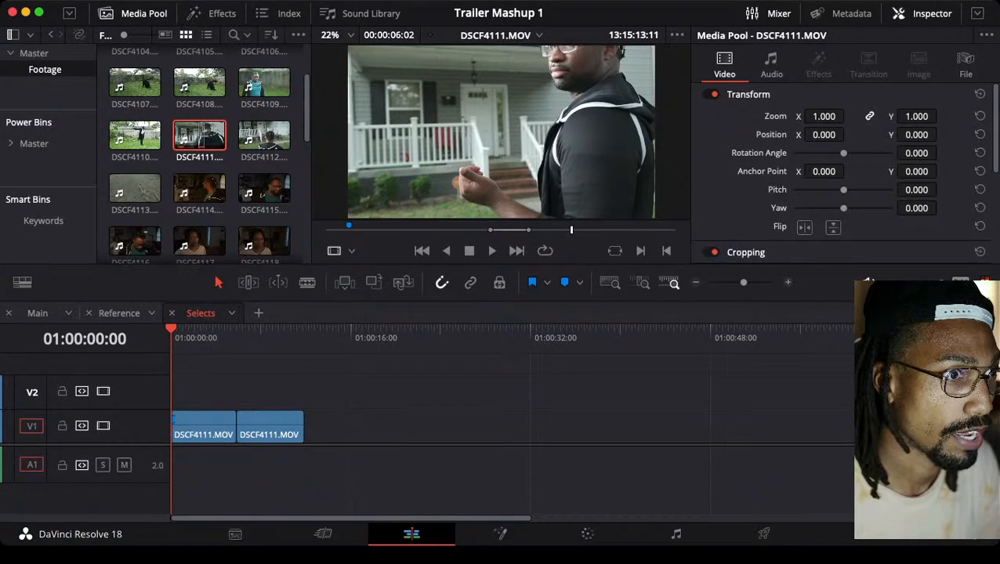
pyautogui.hotkey('shift', 'Right')
pyautogui.hotkey('shift', 'Right')
pyautogui.hotkey('shift', 'Right')
pyautogui.hotkey('shift', 'Right')
pyautogui.hotkey('shift', 'Right')
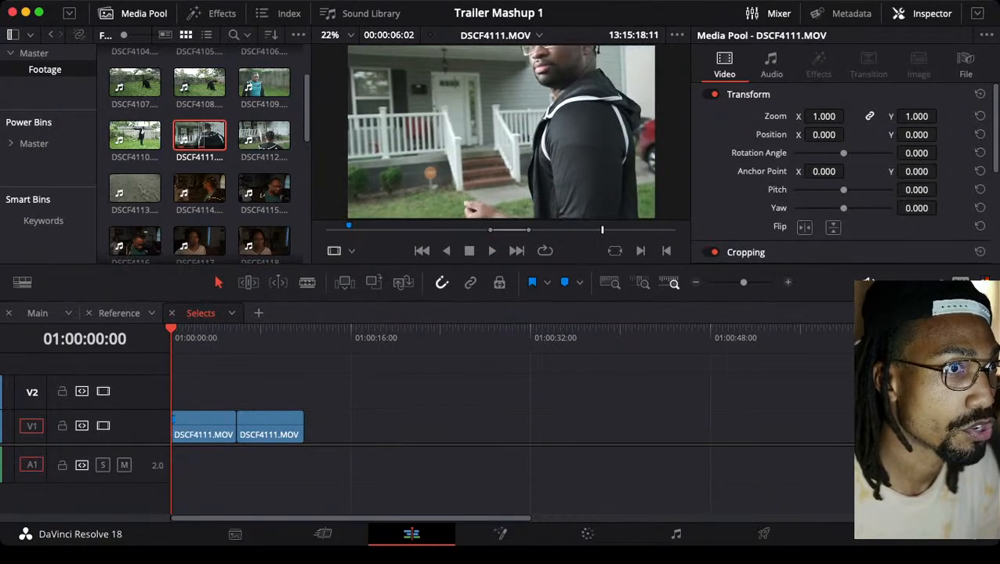
pyautogui.press('Right')
pyautogui.press('Right')
pyautogui.press('Right')
pyautogui.press('Right')
pyautogui.press('Right')
pyautogui.press('Right')
pyautogui.press('Right')
pyautogui.press('Right')
pyautogui.press('Right')
pyautogui.press('Right')
pyautogui.press('Right')
pyautogui.press('Right')
pyautogui.press('Right')
pyautogui.press('Right')
pyautogui.press('Right')
pyautogui.press('Right')
pyautogui.press('Right')
pyautogui.press('Right')
pyautogui.press('Right')
pyautogui.press('Right')
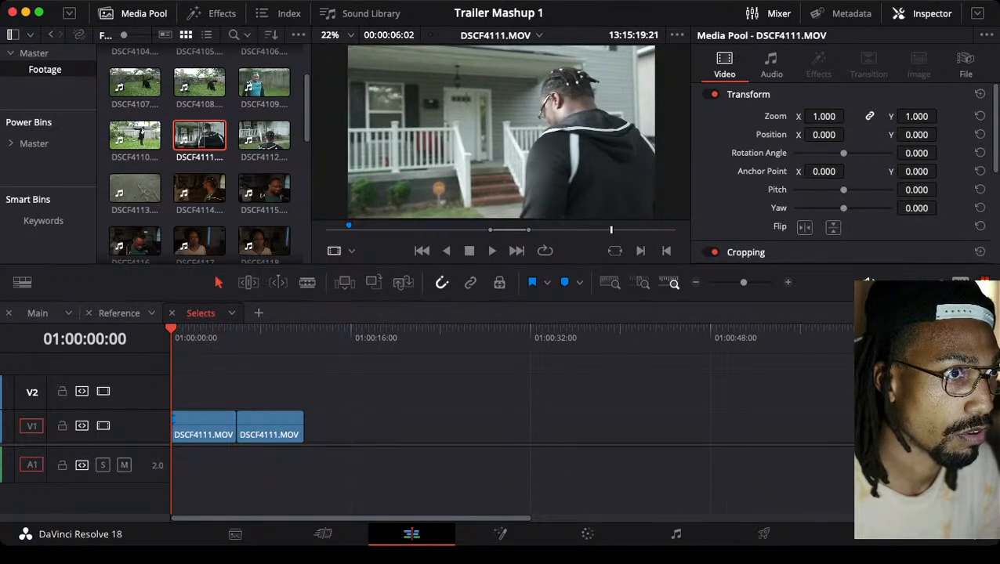
pyautogui.press('space')
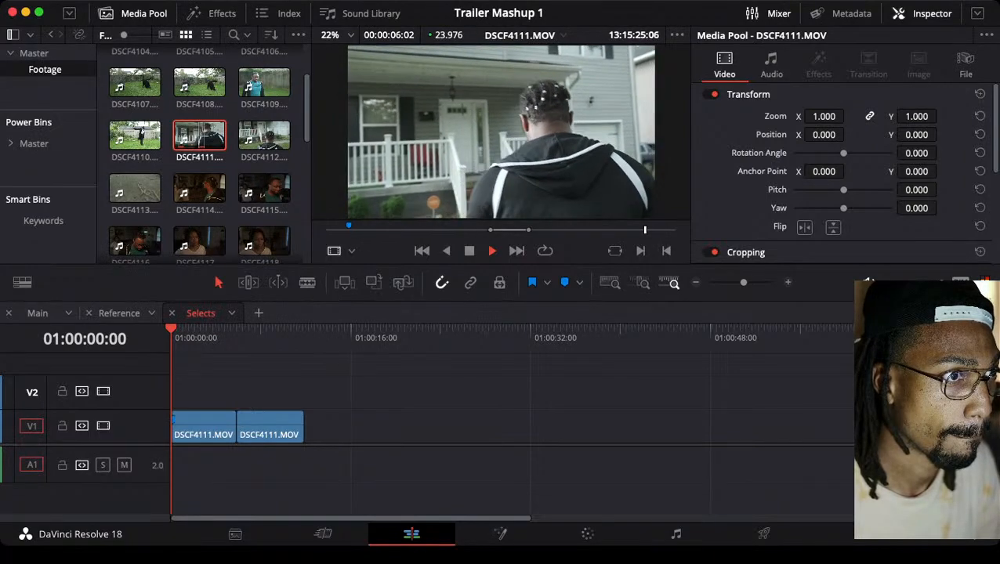
pyautogui.press('space')
pyautogui.moveTo(646, 230); pyautogui.dragTo(639, 229)
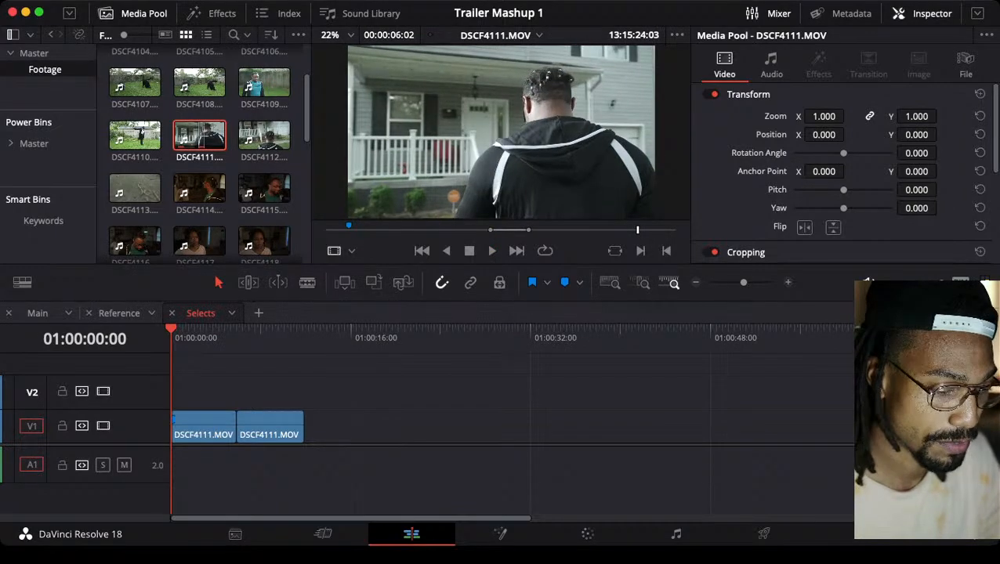
pyautogui.press('i')
# Reset the DSCF4111.MOV in point to 13:15:25:01, just before the man walks to the porch again
pyautogui.press('space')
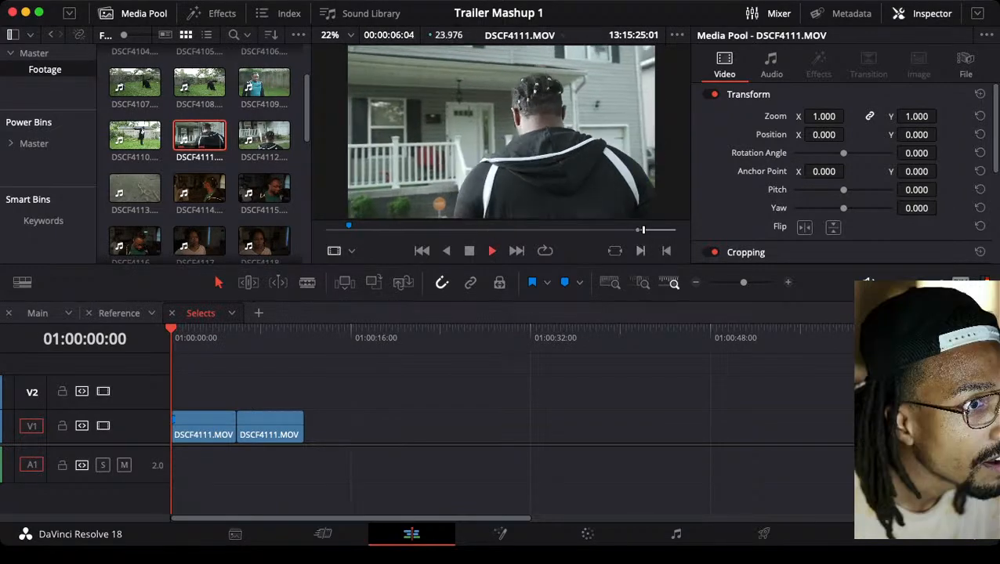
pyautogui.press('space')
pyautogui.press('Left')
pyautogui.press('Left')
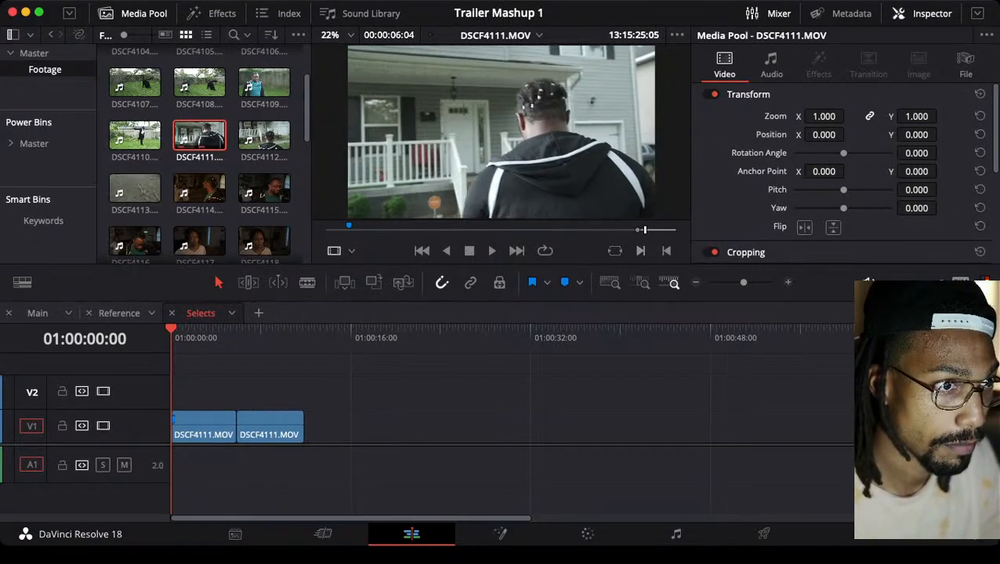
pyautogui.press('Left')
pyautogui.press('Left')
pyautogui.press('Left')
pyautogui.press('Left')
pyautogui.press('i')
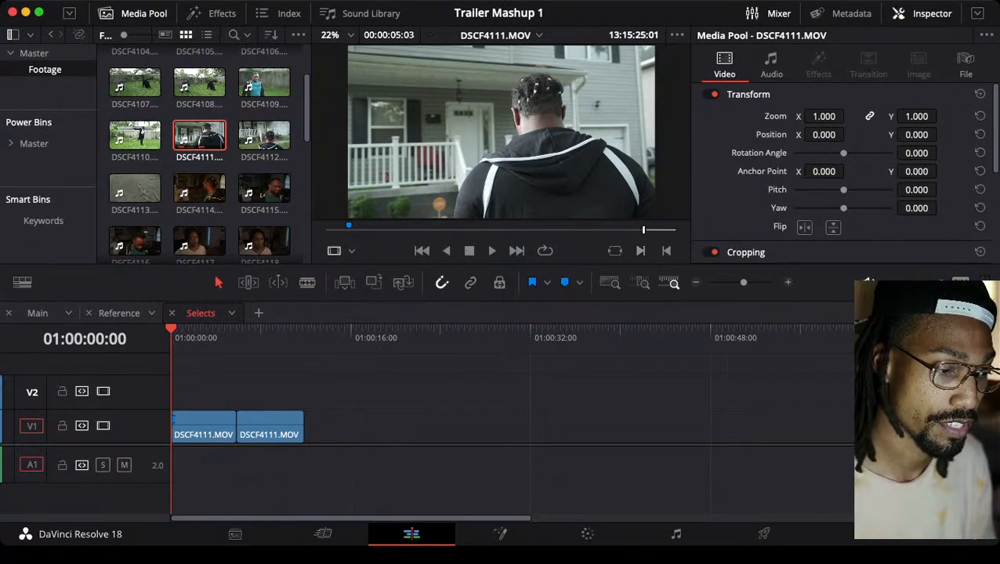
# Set the DSCF4111.MOV out point at 13:15:29:14 and place the range as video only after the second clip on V1 in Selects
pyautogui.press('space')
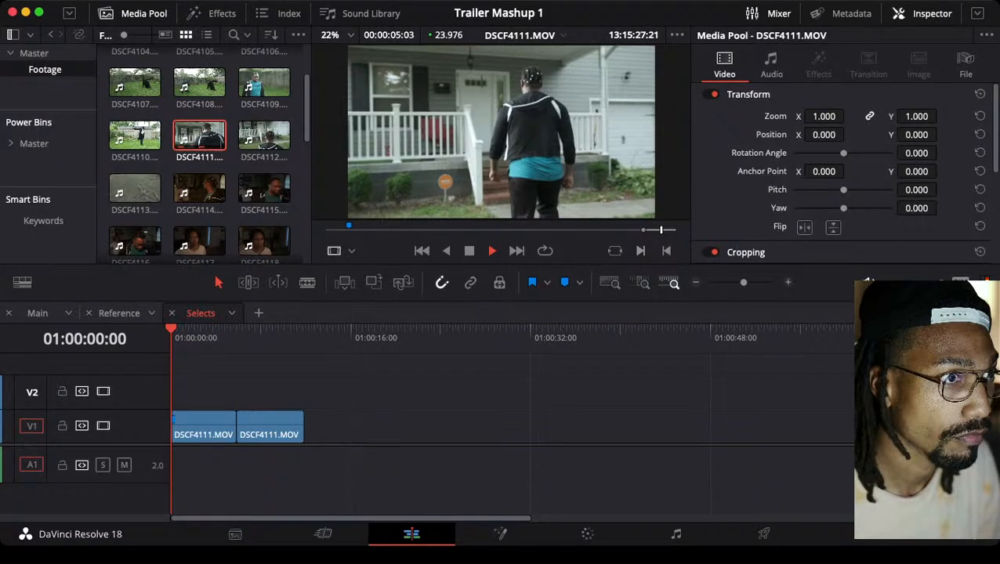
pyautogui.press('space')
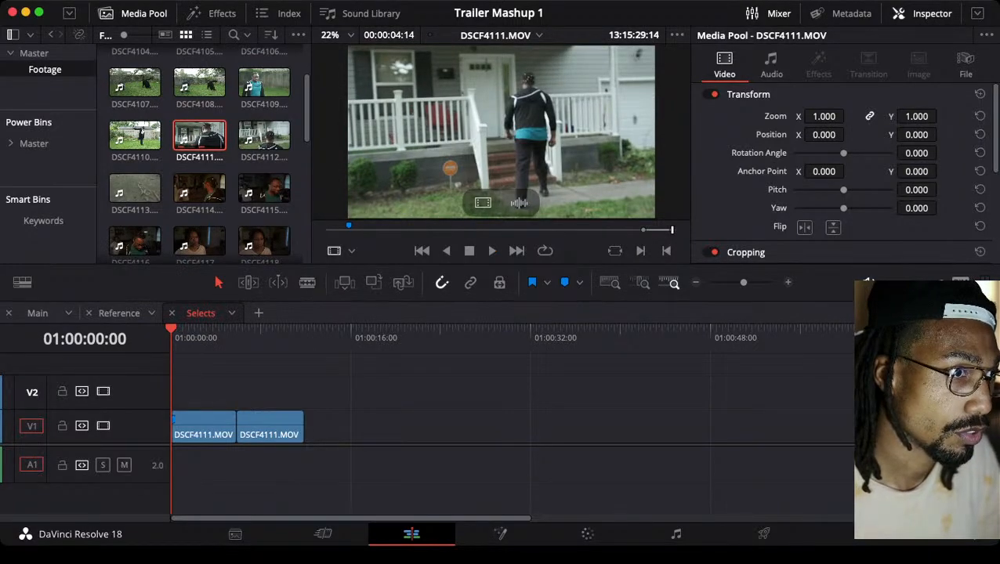
pyautogui.moveTo(483, 203); pyautogui.dragTo(327, 432)
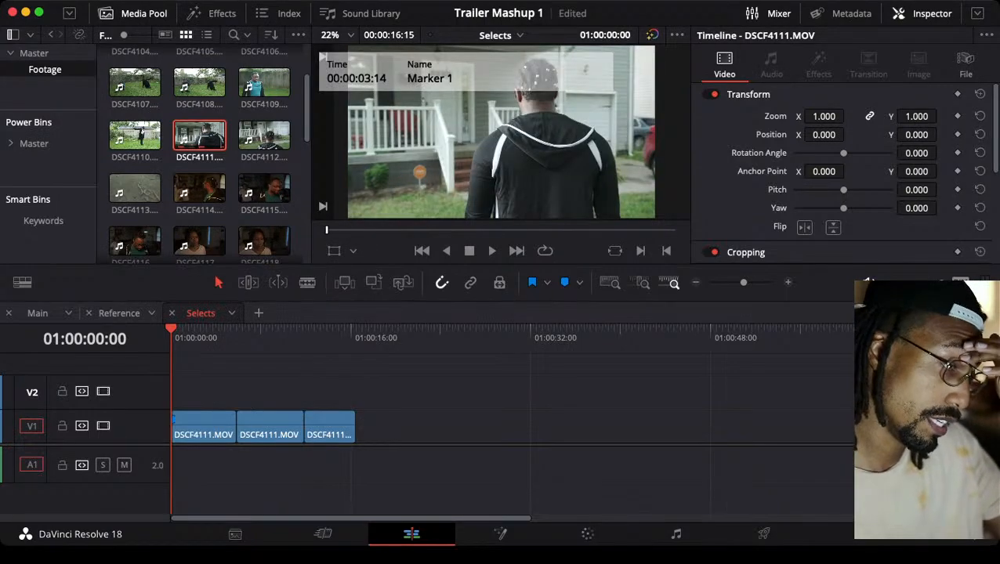
# Colour the three DSCF4111.MOV clips on V1 in Selects orange
pyautogui.moveTo(403, 390); pyautogui.dragTo(171, 448)
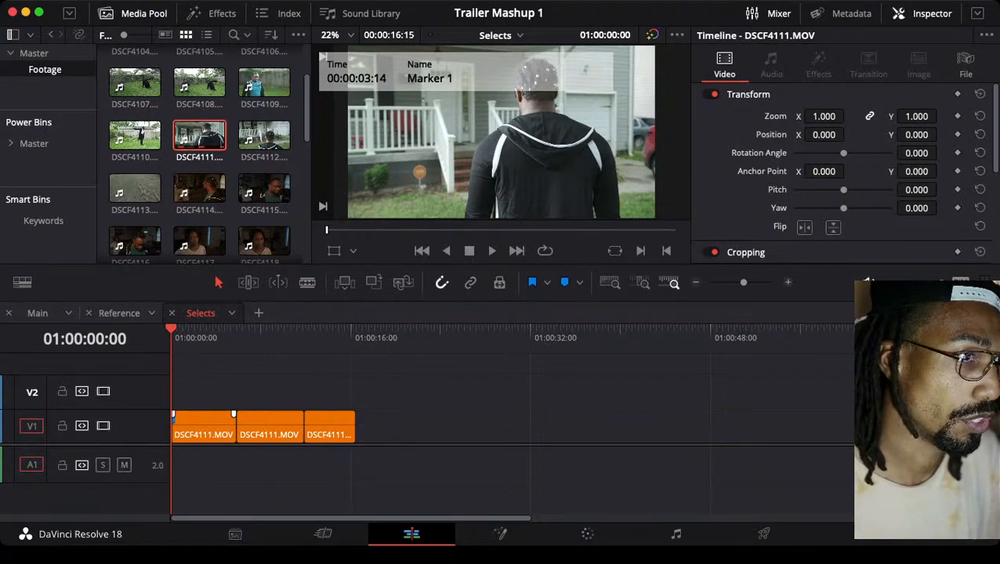
pyautogui.press('space')
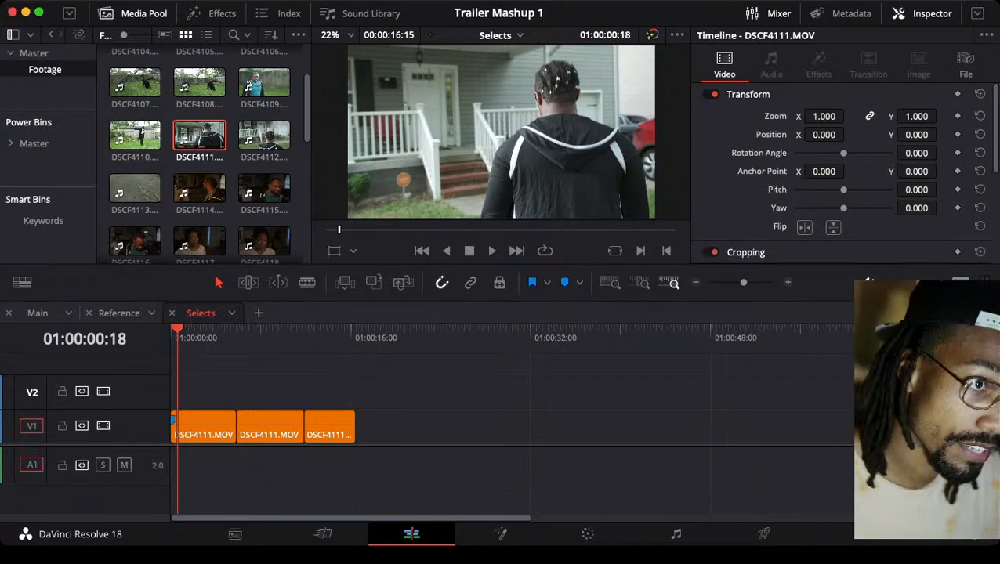
# Load DSCF4112.MOV from the Footage bin, play it and set an in point at 13:15:33:23
pyautogui.doubleClick(264, 135)
pyautogui.press('space')
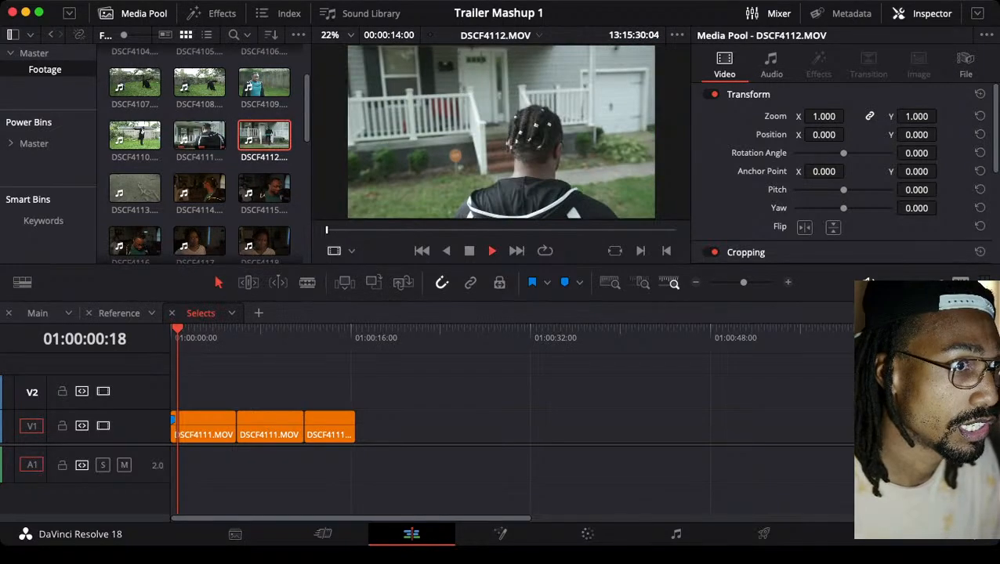
pyautogui.press('space')
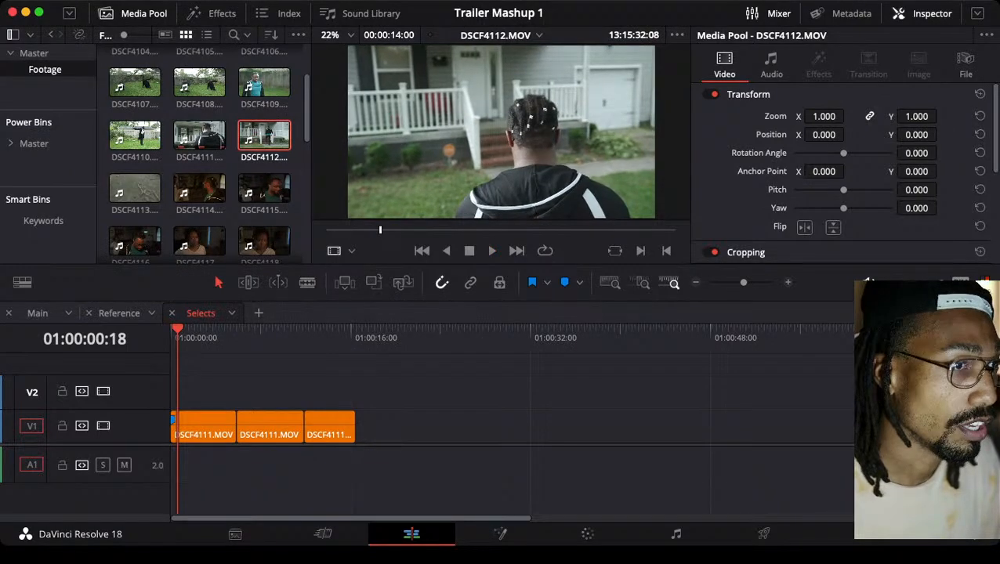
pyautogui.press('space')
pyautogui.press('i')
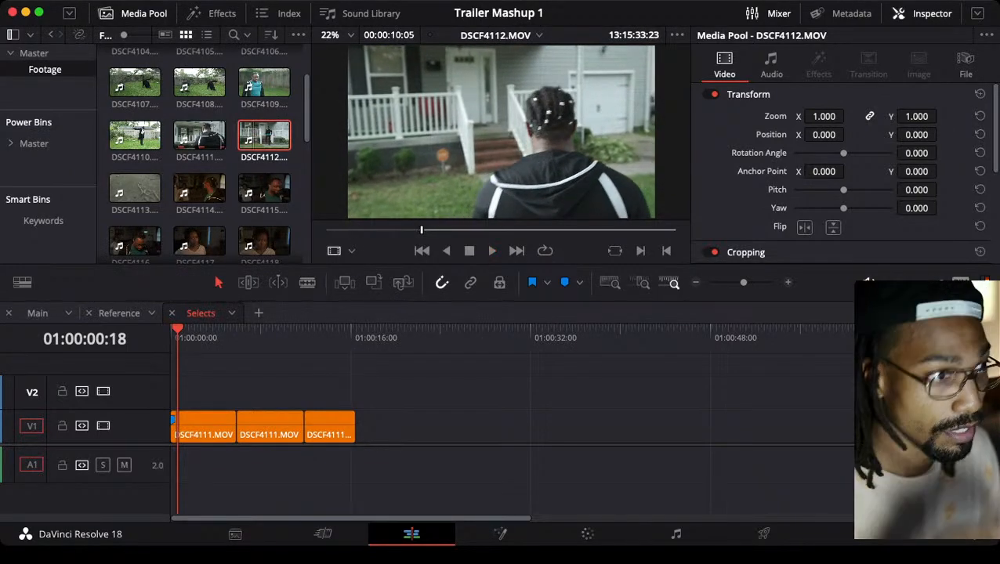
# Set the DSCF4112.MOV out point at about 13:15:38 and place the range as video only after the third clip on V1
pyautogui.press('space')
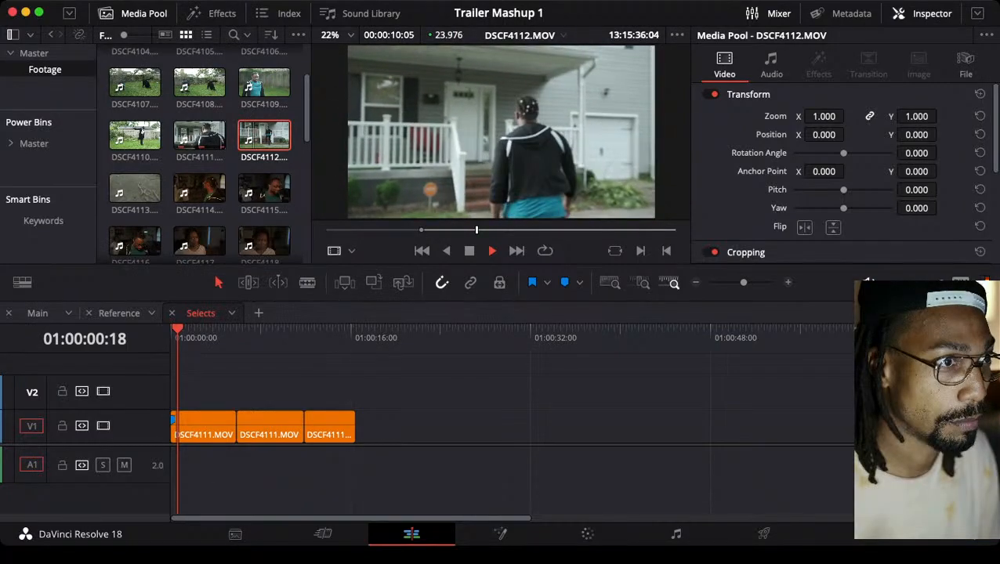
pyautogui.press('space')
pyautogui.press('o')
pyautogui.press('space')
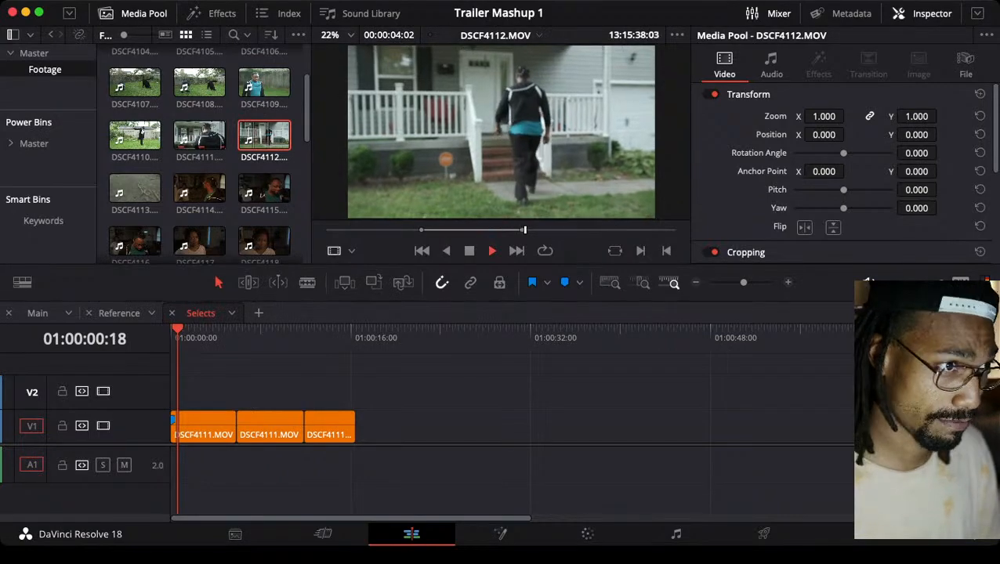
pyautogui.press('space')
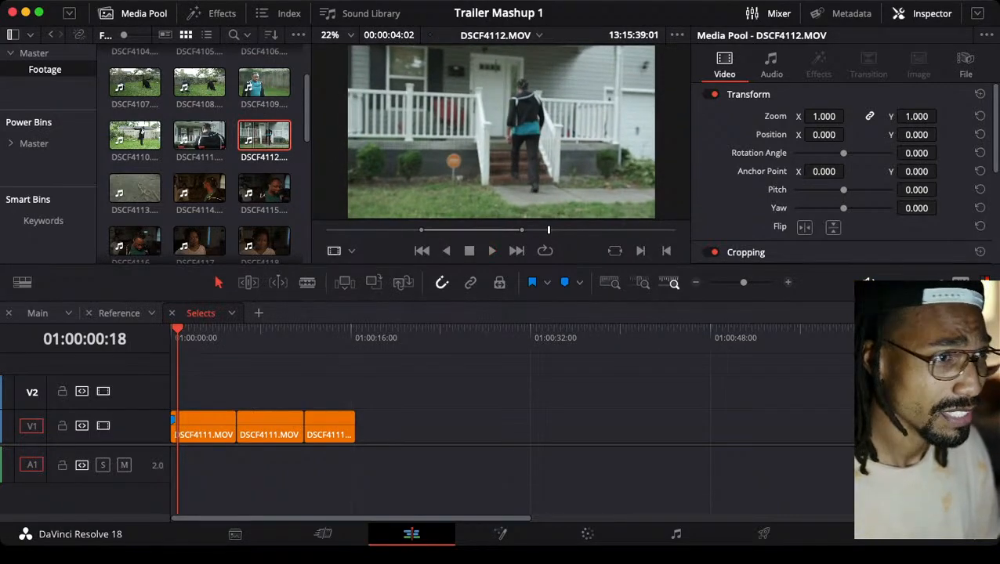
pyautogui.press('space')
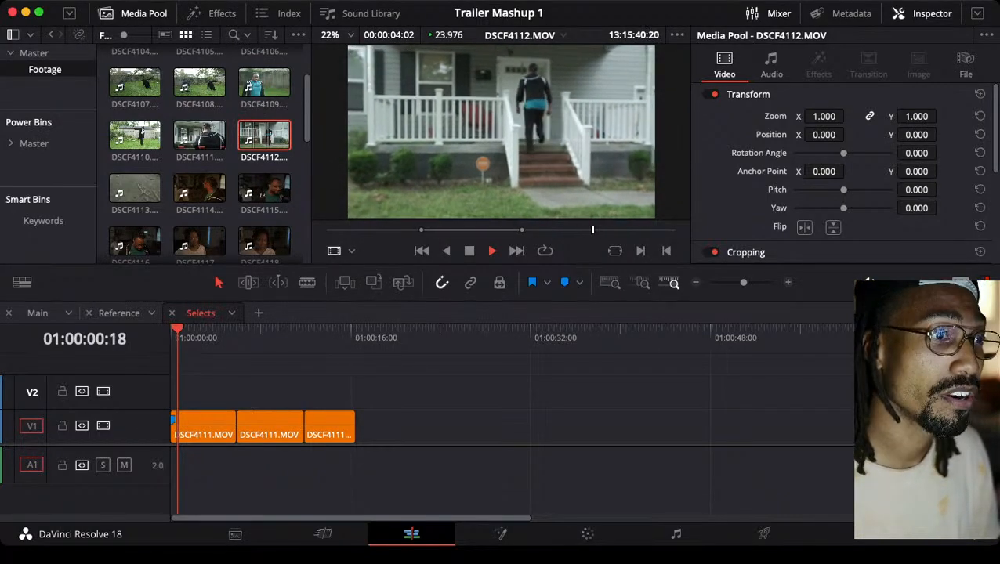
pyautogui.press('space')
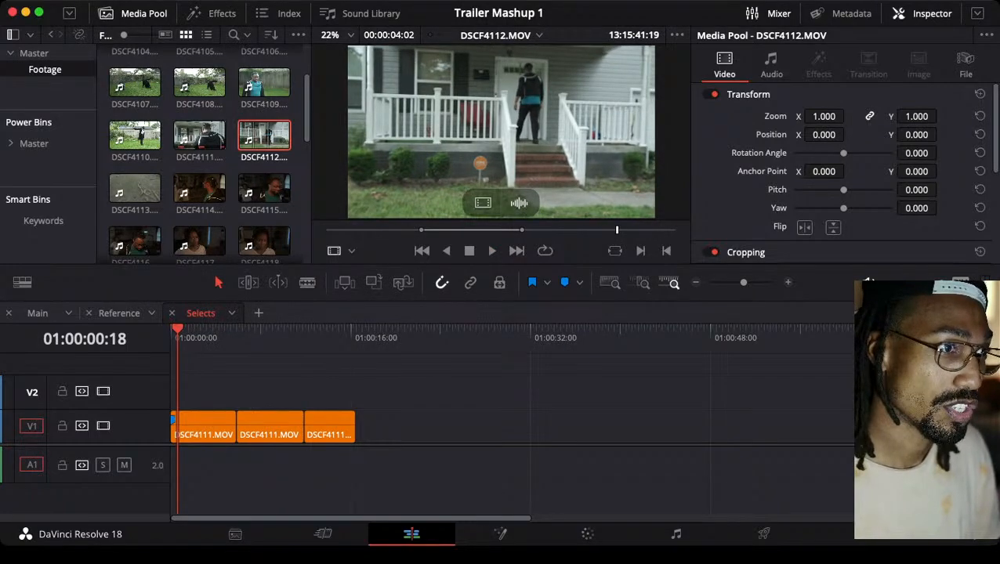
pyautogui.moveTo(483, 203); pyautogui.dragTo(378, 427)
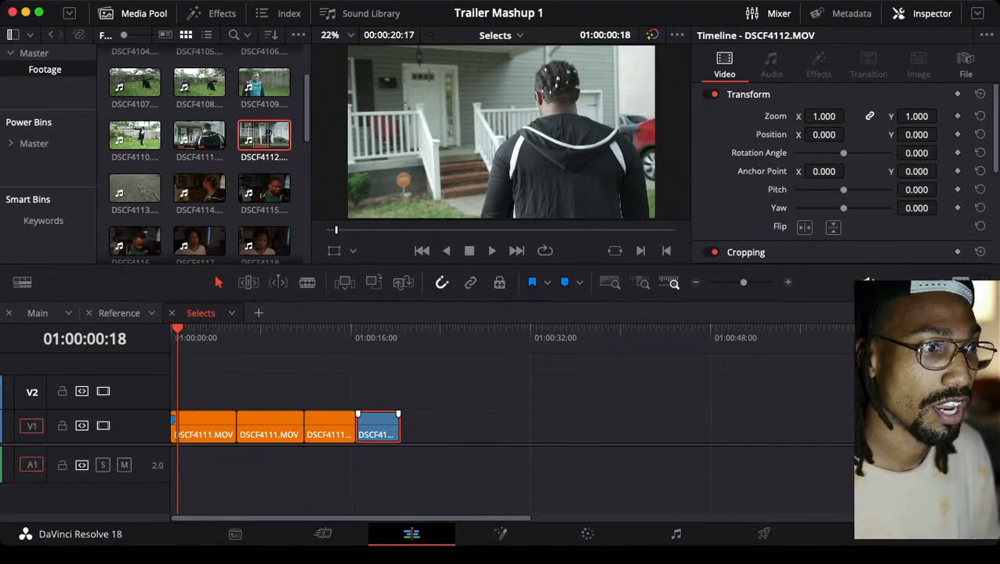
# Try colouring the DSCF4112.MOV clip in Selects orange, undo the colour change and select the clip
pyautogui.click(637, 282)
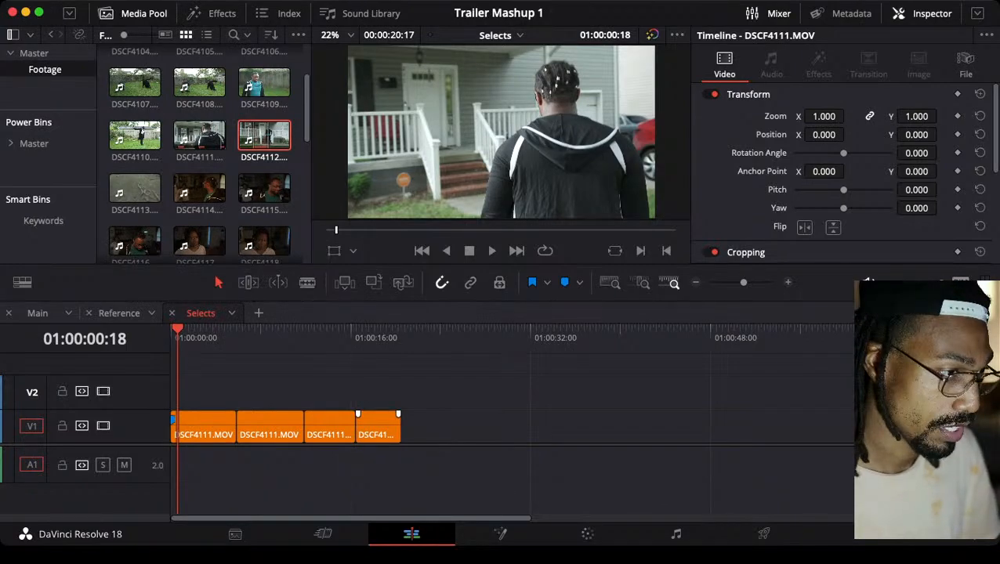
pyautogui.press('super+z')
pyautogui.press('super+z')
pyautogui.press('super+shift+z')
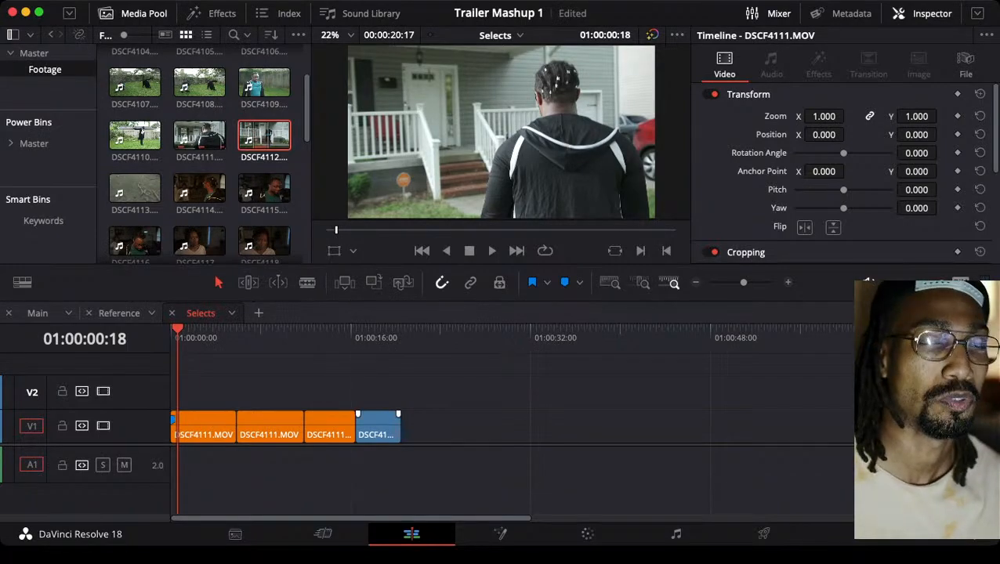
pyautogui.click(378, 429)
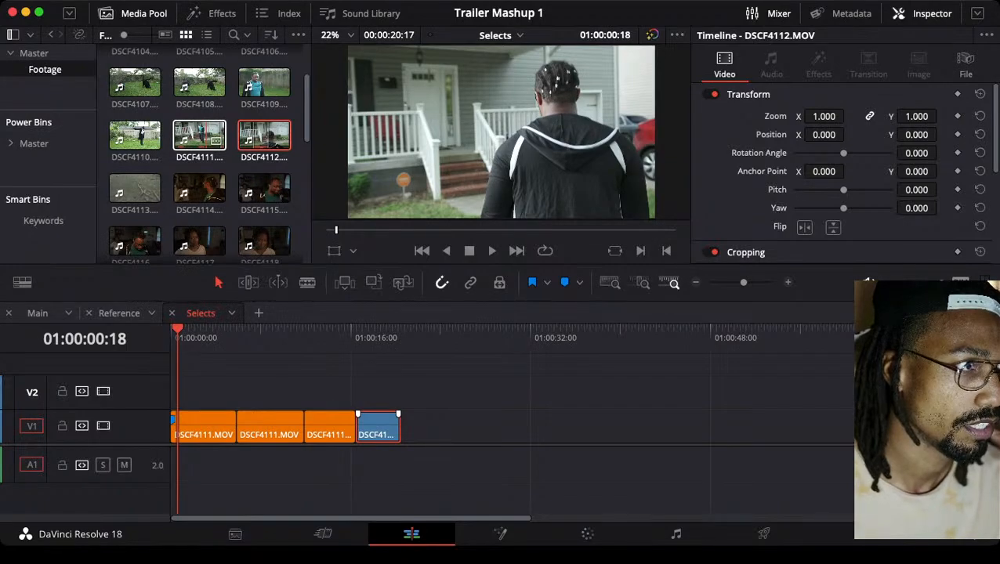
# Place DSCF4111.MOV and DSCF4107.MOV with audio in the empty area of Selects, then delete both test clips
pyautogui.moveTo(199, 136); pyautogui.dragTo(501, 426)
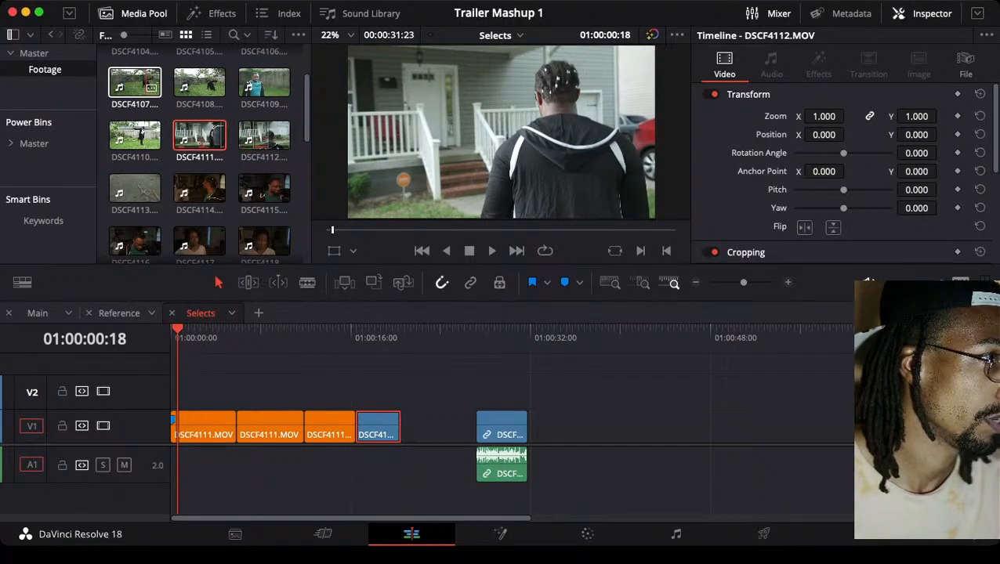
pyautogui.moveTo(146, 83); pyautogui.dragTo(646, 427)
pyautogui.moveTo(472, 374); pyautogui.dragTo(640, 468)
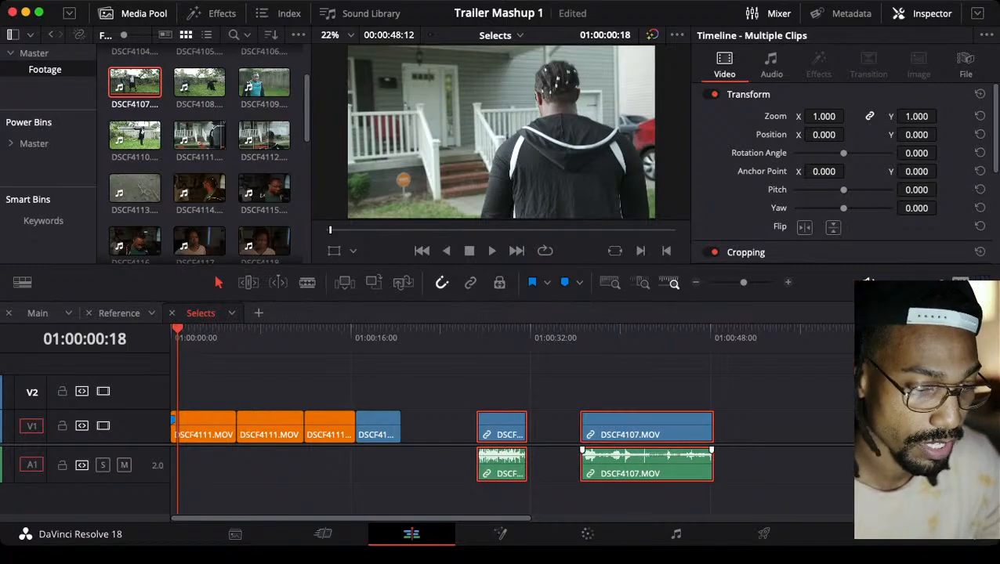
pyautogui.press('Delete')
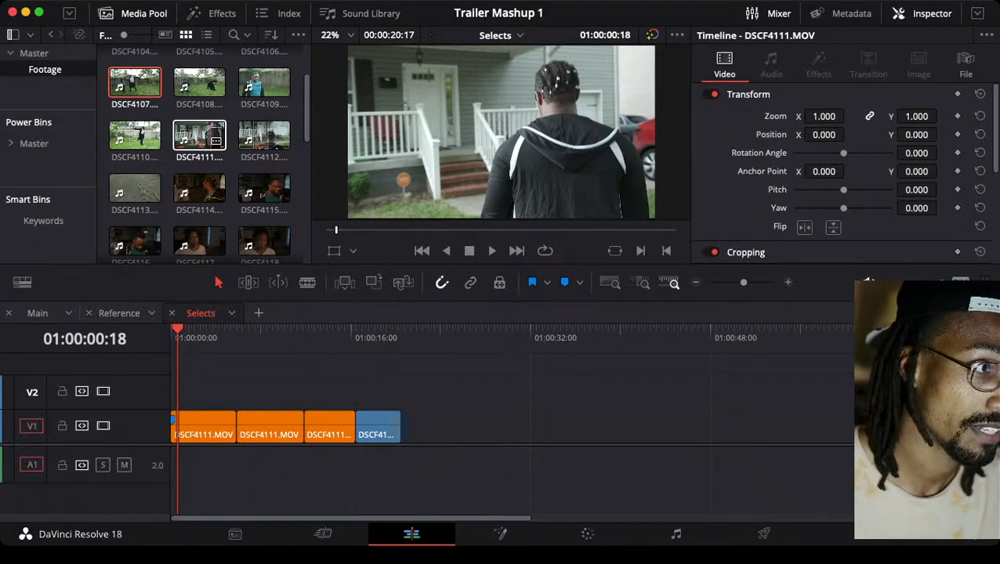
# Place DSCF4111.MOV with audio beyond the last clip in Selects once more and delete it
pyautogui.moveTo(199, 135); pyautogui.dragTo(526, 429)
pyautogui.moveTo(480, 379); pyautogui.dragTo(552, 480)
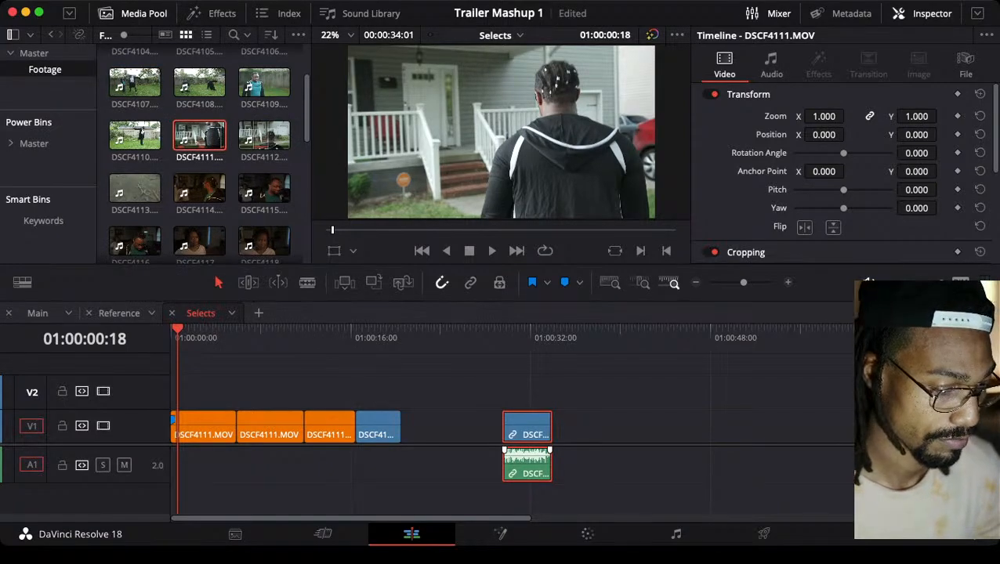
pyautogui.press('Delete')
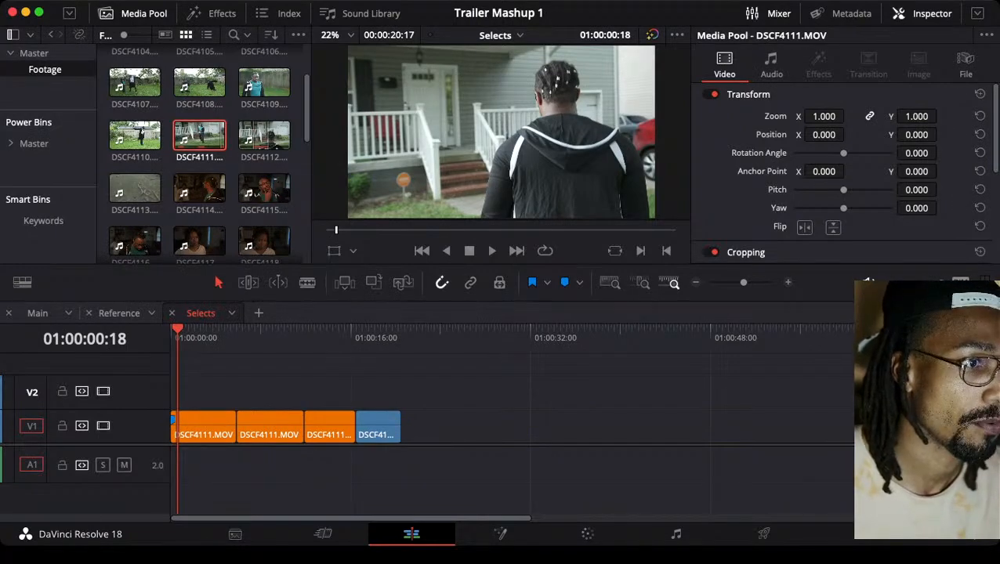
# Colour the DSCF4111.MOV and DSCF4112.MOV source clips orange in the Footage bin, undoing and reapplying the DSCF4112.MOV colour
pyautogui.click(264, 136)
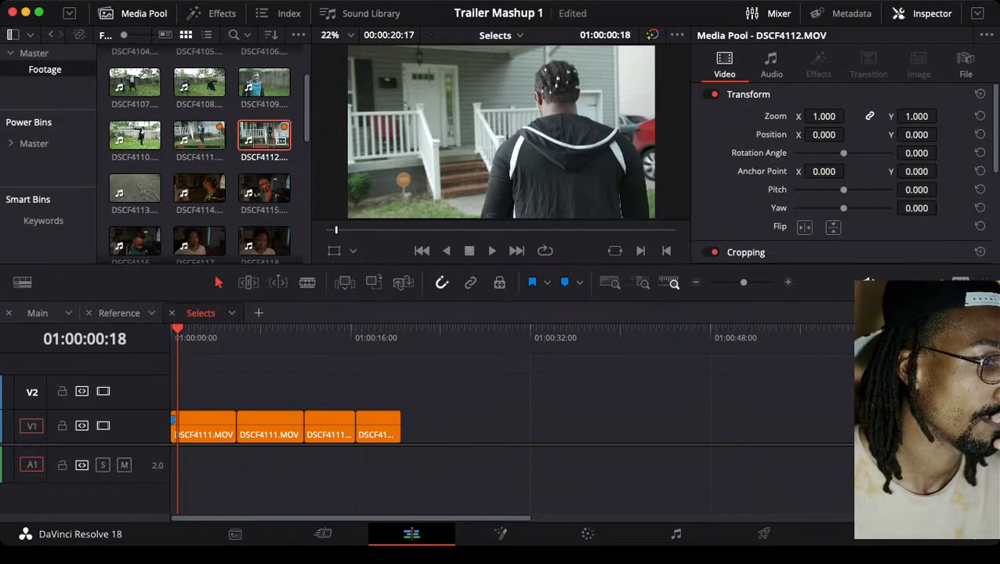
pyautogui.press('super+z')
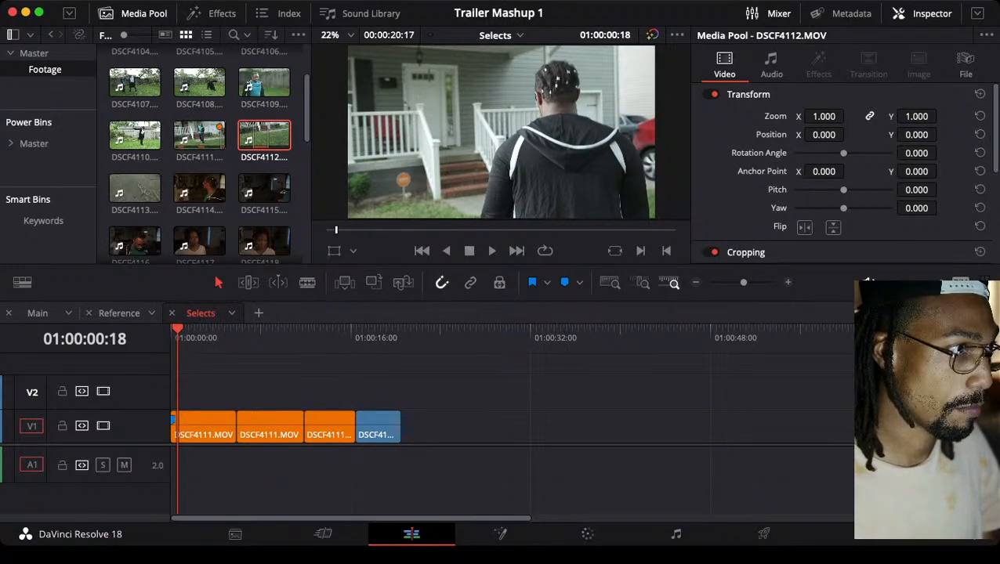
pyautogui.click(377, 426)
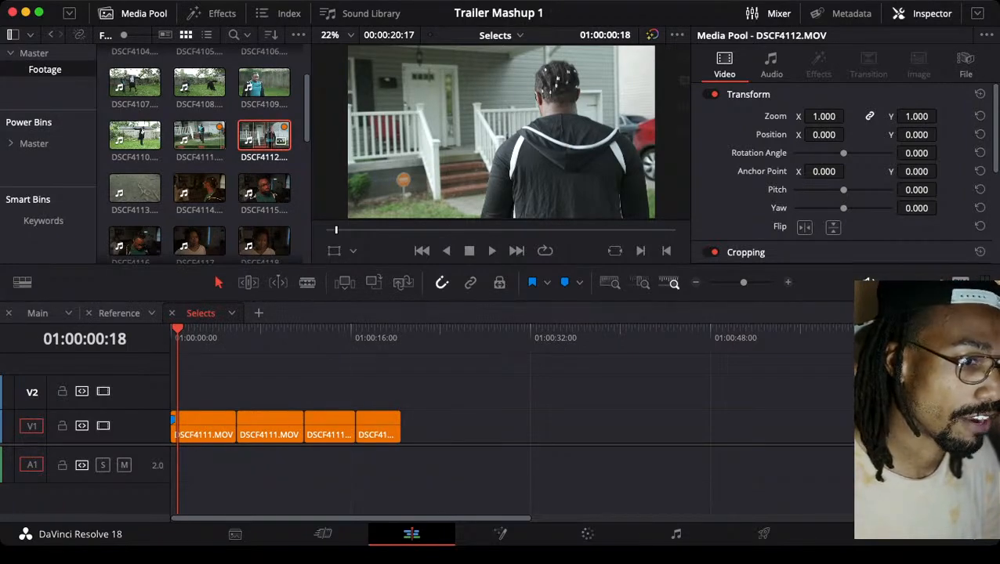
# Place the orange DSCF4112.MOV range with audio on V1 and A1 in Selects at 01:00:33:08 and move the playhead to its start
pyautogui.moveTo(264, 136); pyautogui.dragTo(560, 428)
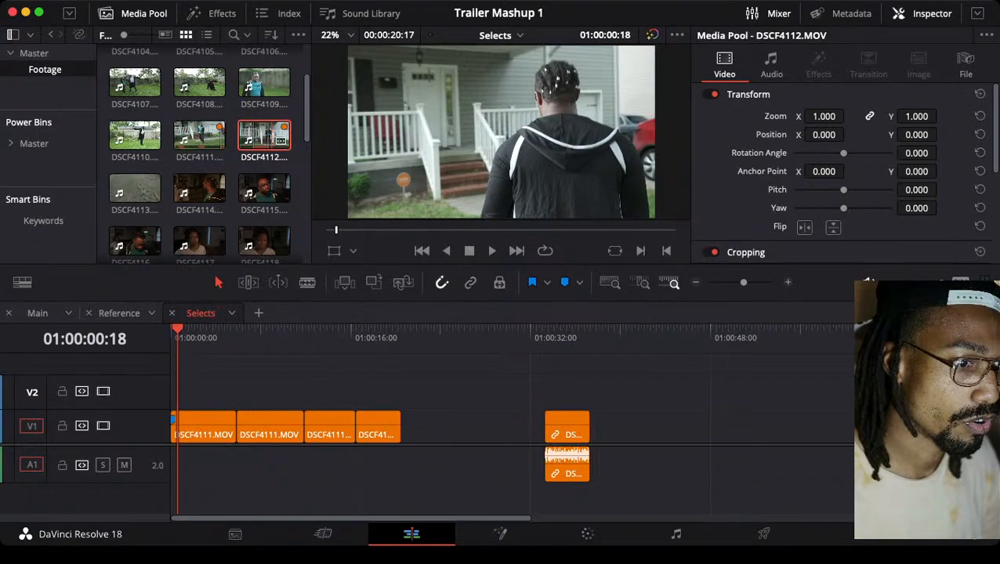
pyautogui.click(545, 332)
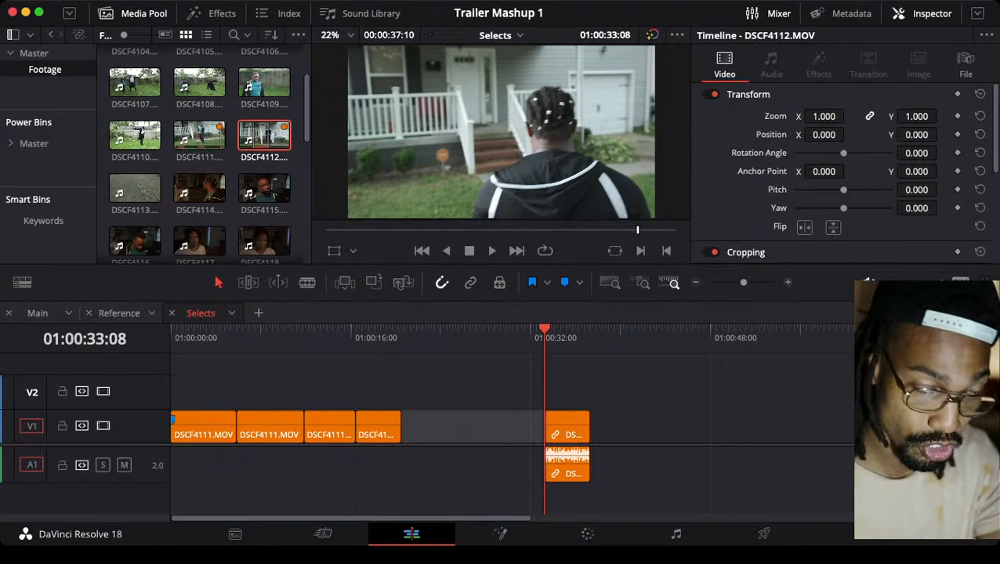
# Delete the DSCF4112.MOV clip at 01:00:33:08 from Selects and scrub to 01:00:03:25 in the first DSCF4111.MOV clip
pyautogui.press('Delete')
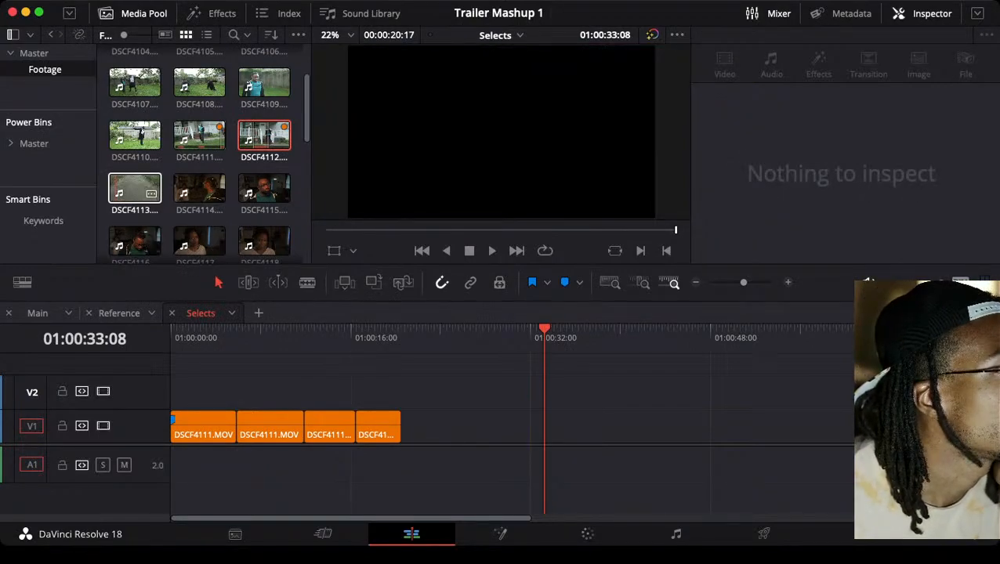
pyautogui.click(237, 330)
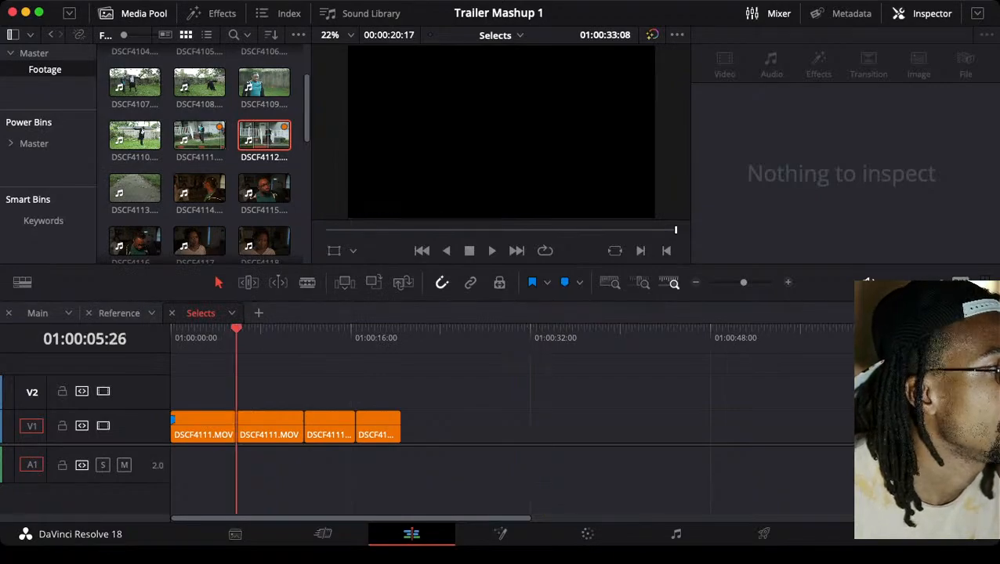
pyautogui.moveTo(236, 330); pyautogui.dragTo(214, 330)
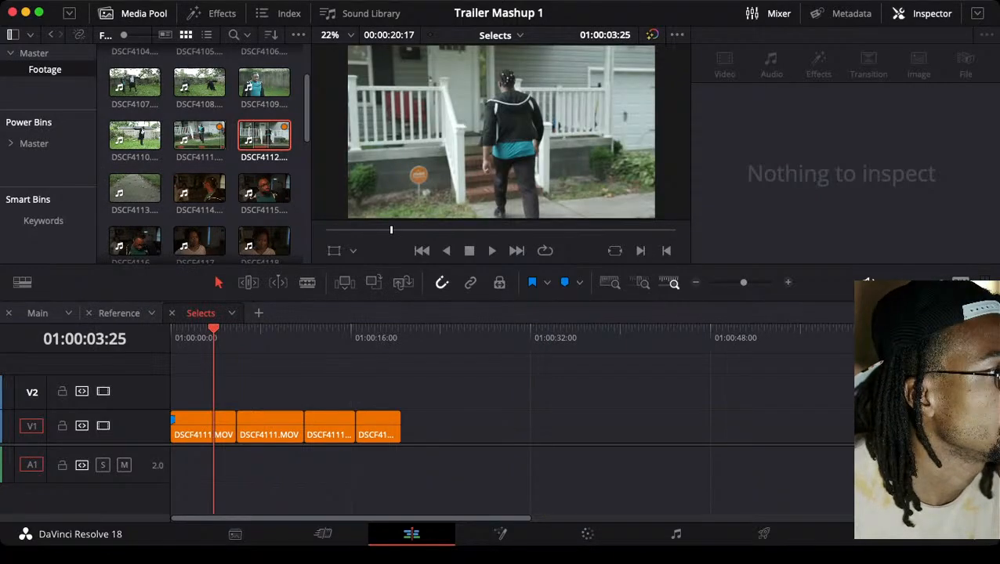
# Open the Reference timeline and replay its opening shot repeatedly from the start to examine its movement and timing
pyautogui.click(119, 313)
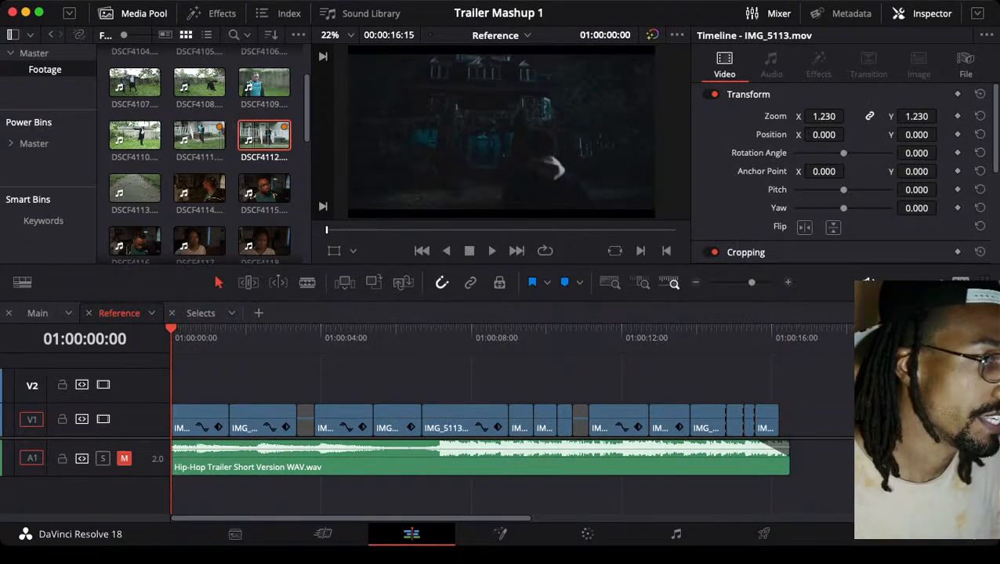
pyautogui.moveTo(220, 330); pyautogui.dragTo(171, 330)
pyautogui.press('space')
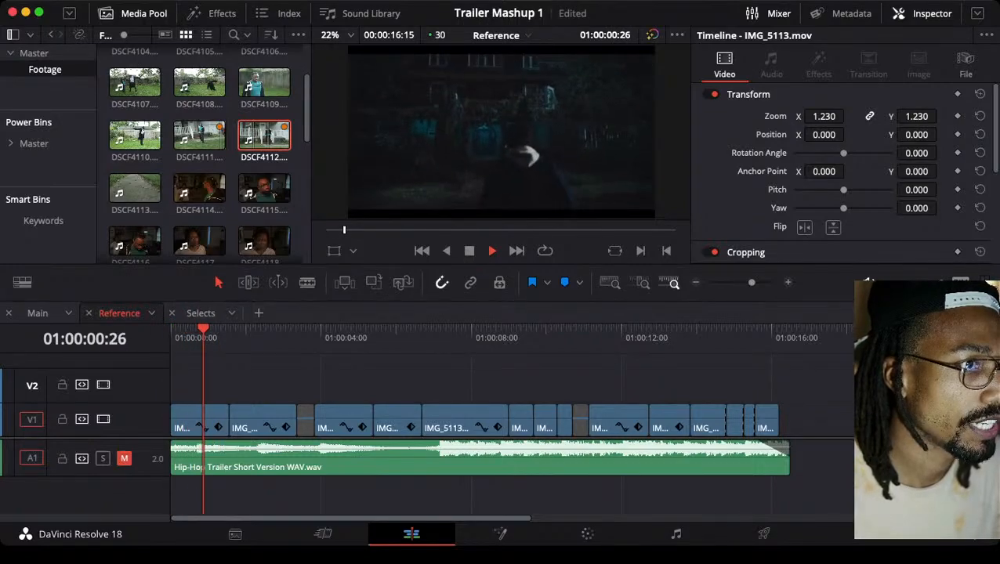
pyautogui.press('space')
pyautogui.press('Home')
pyautogui.press('space')
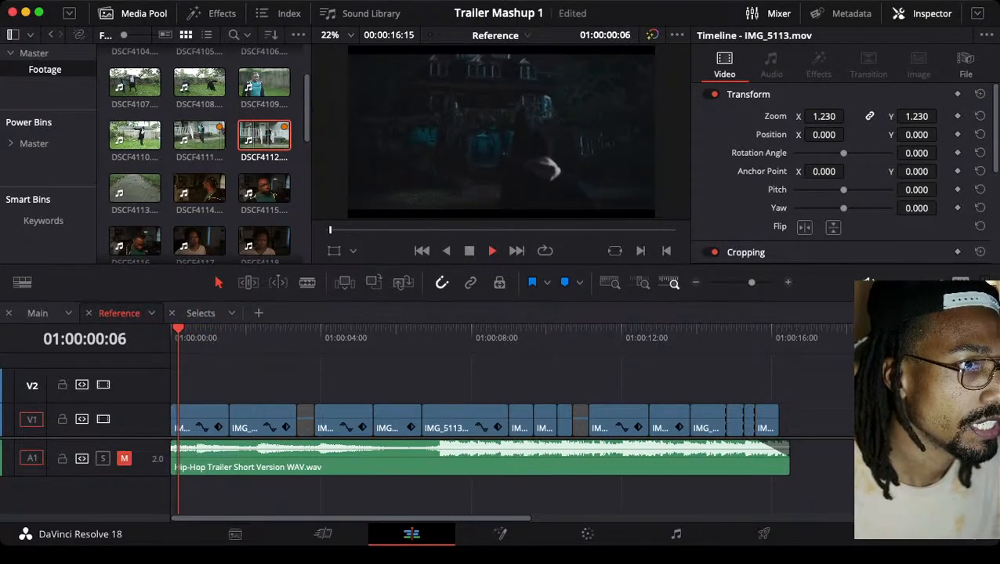
pyautogui.press('space')
pyautogui.press('Home')
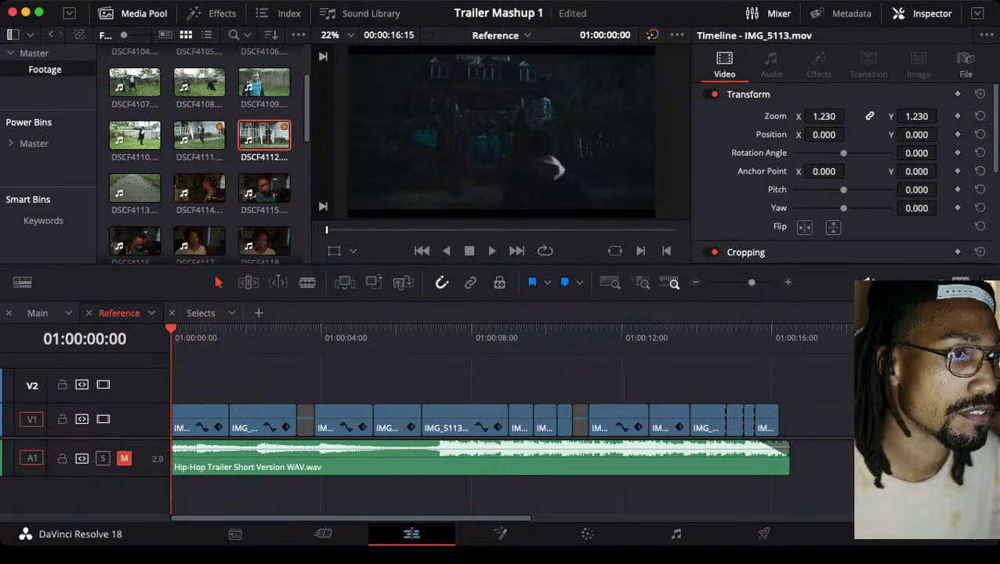
pyautogui.press('space')
pyautogui.press('space')
pyautogui.press('Home')
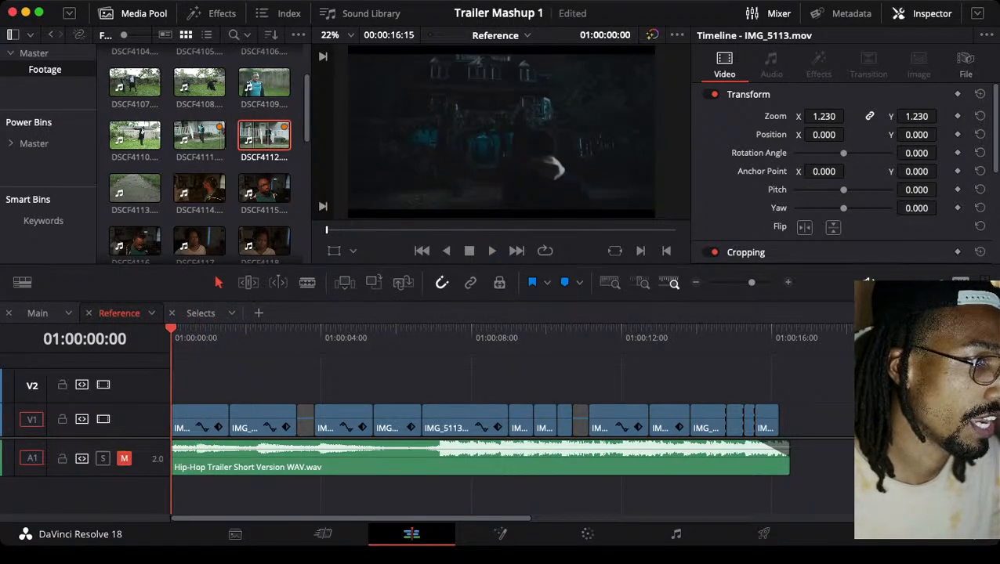
pyautogui.press('space')
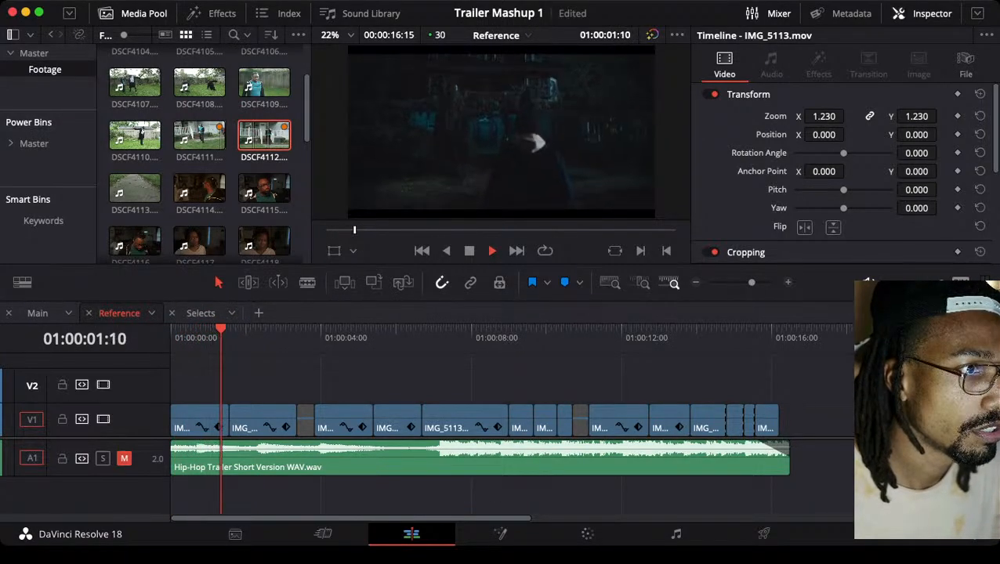
pyautogui.press('Home')
pyautogui.press('space')
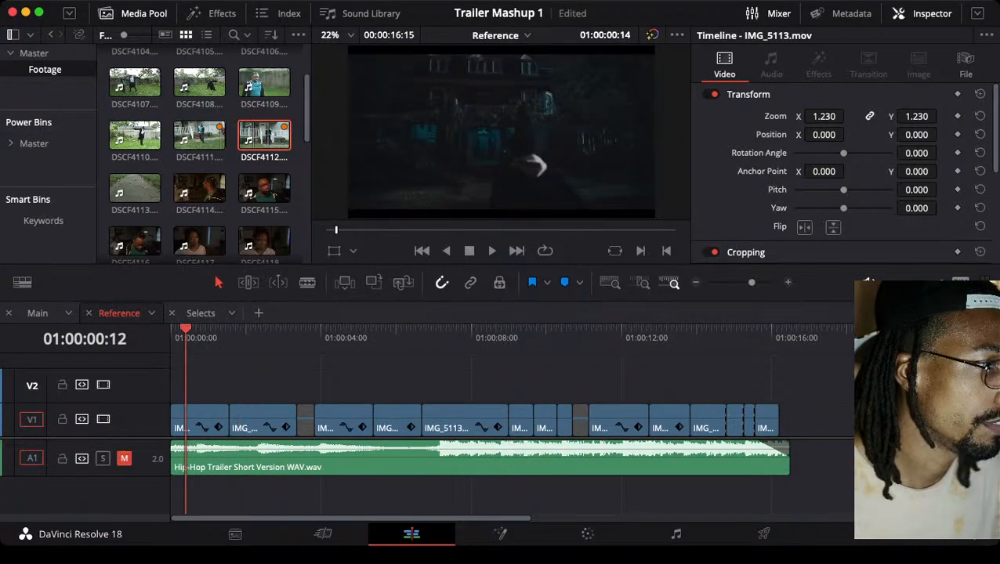
pyautogui.press('Home')
pyautogui.press('space')
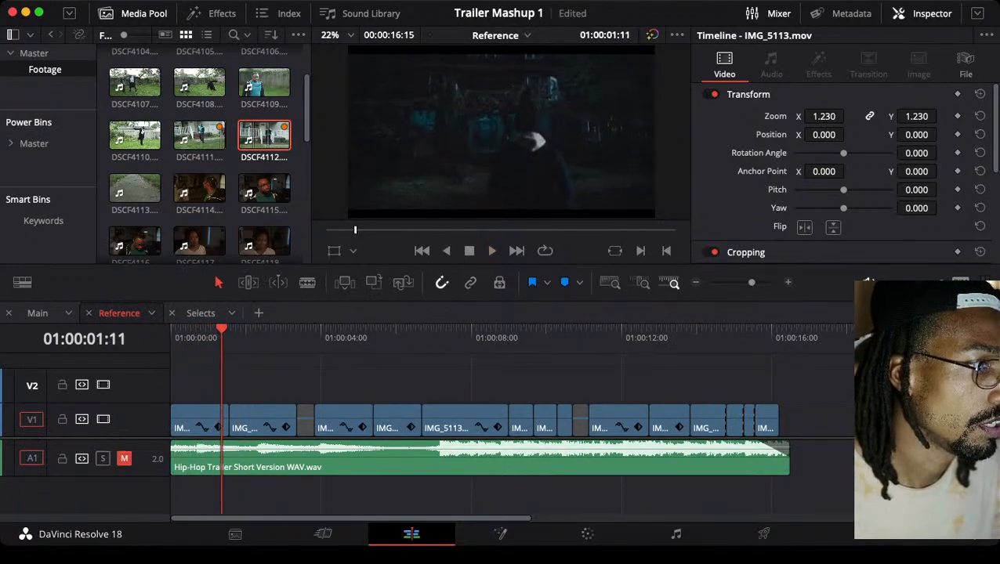
pyautogui.press('space')
pyautogui.press('Home')
pyautogui.press('space')
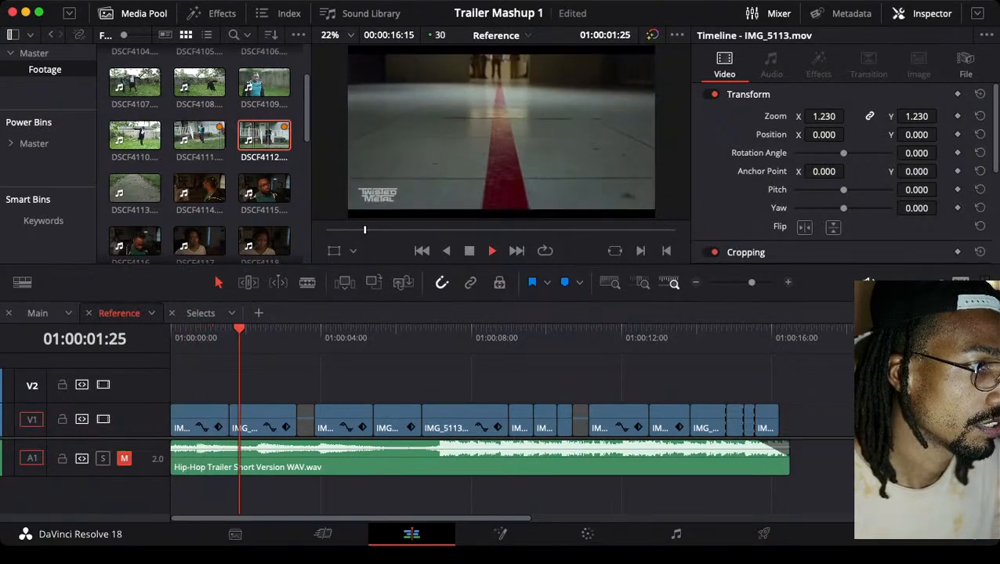
pyautogui.press('space')
pyautogui.press('Home')
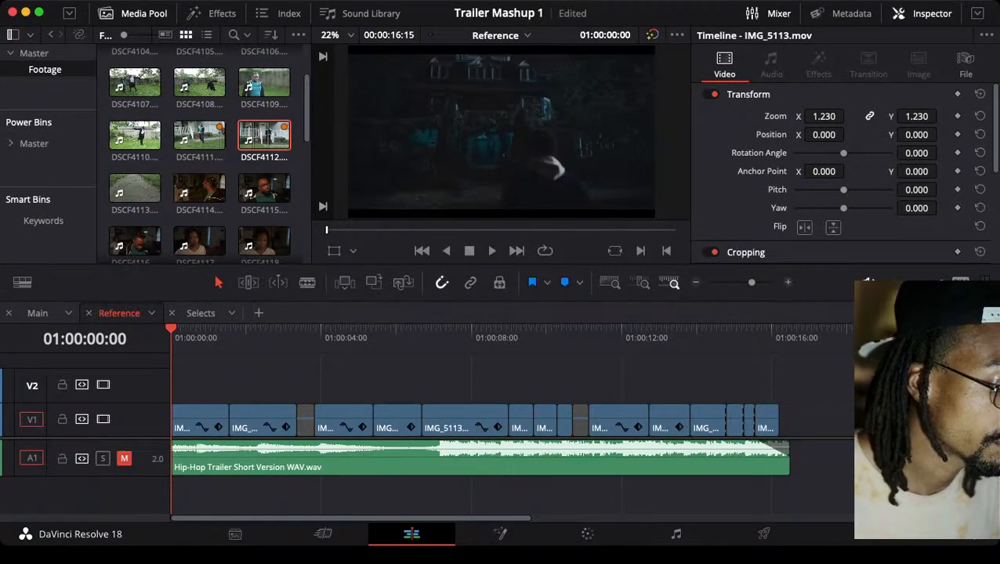
pyautogui.press('space')
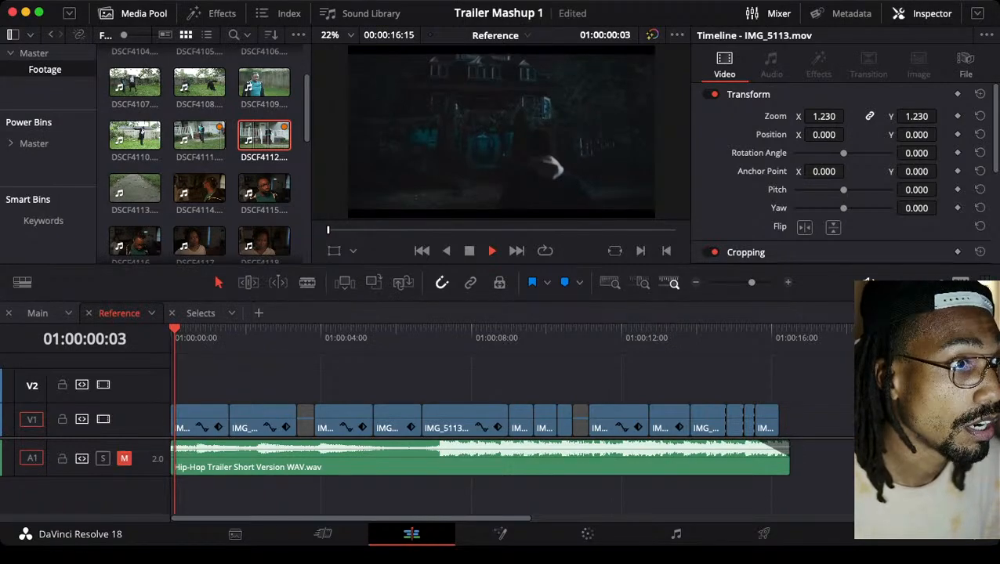
pyautogui.press('space')
pyautogui.moveTo(231, 329); pyautogui.dragTo(207, 329)
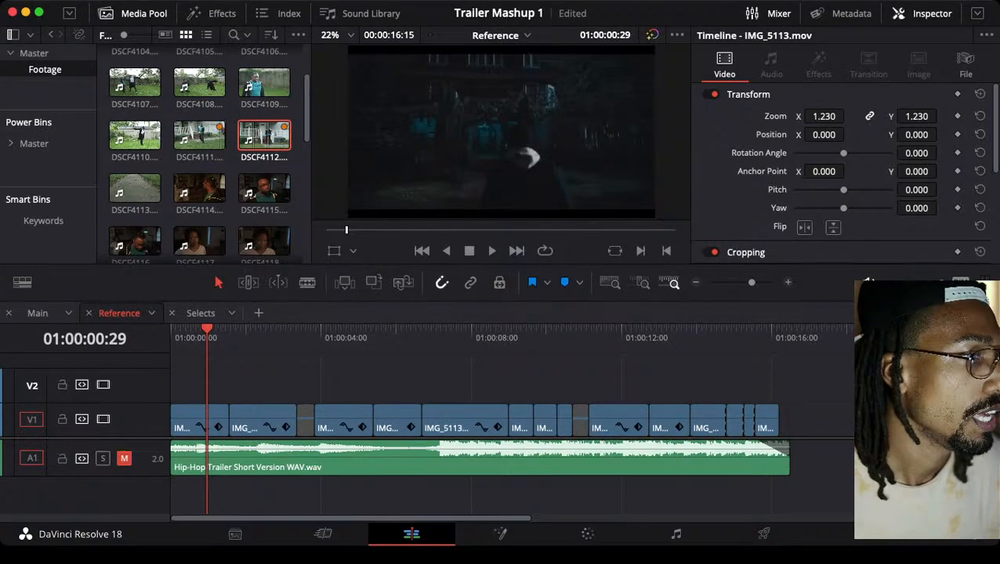
pyautogui.press('Home')
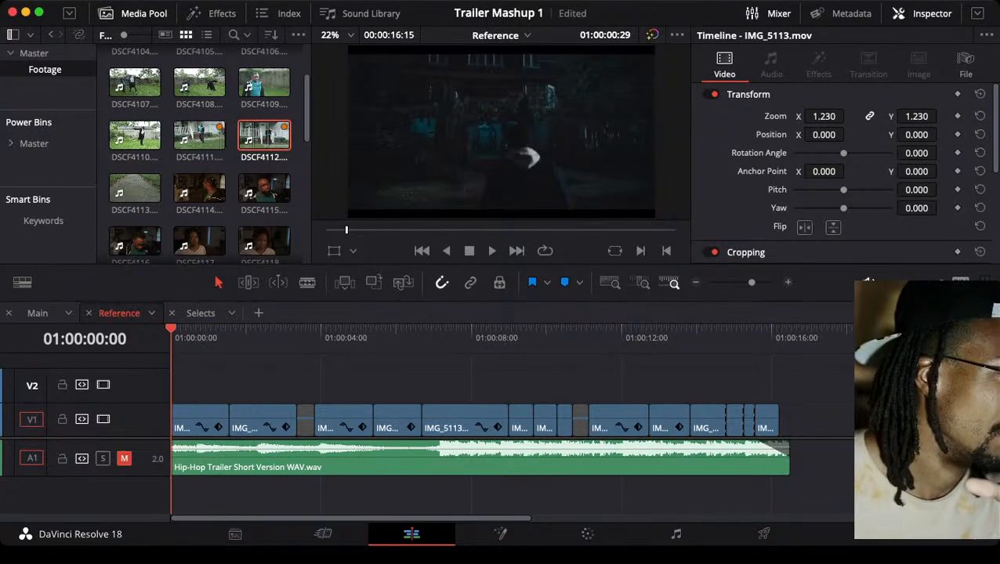
pyautogui.press('Home')
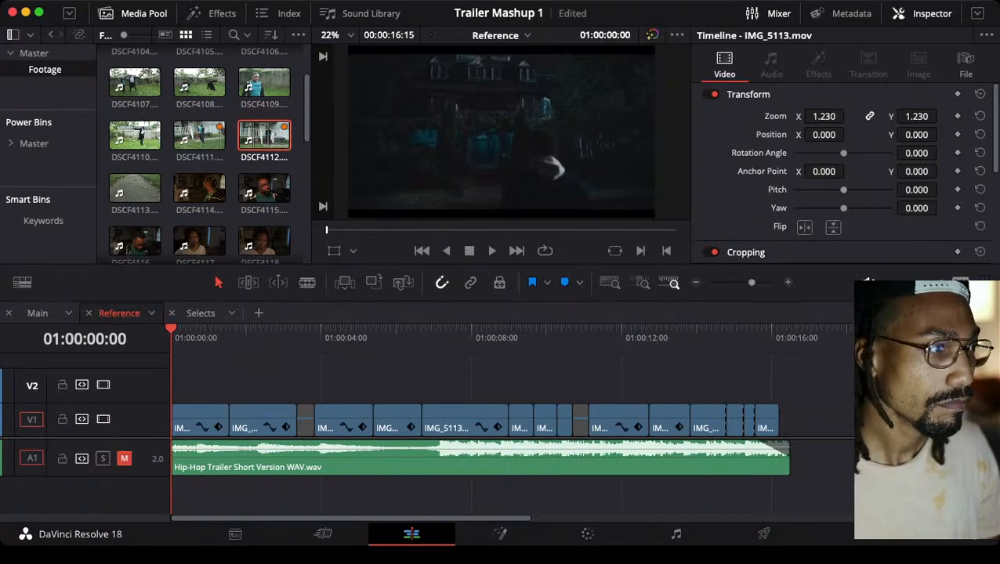
# Replay Reference from the start across the cut into the second clip to study how the opening shot ends
pyautogui.press('space')
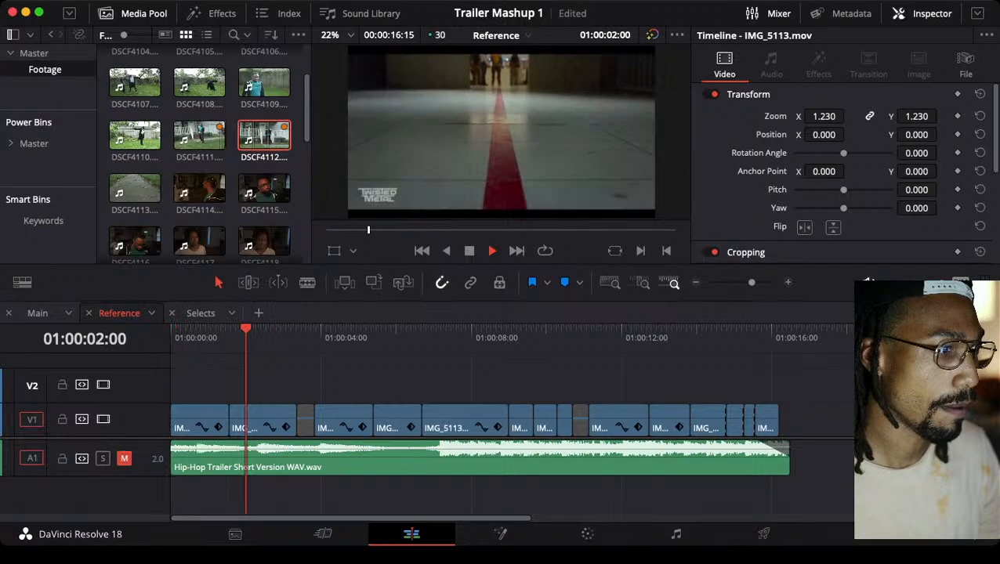
pyautogui.press('space')
pyautogui.press('Home')
pyautogui.press('space')
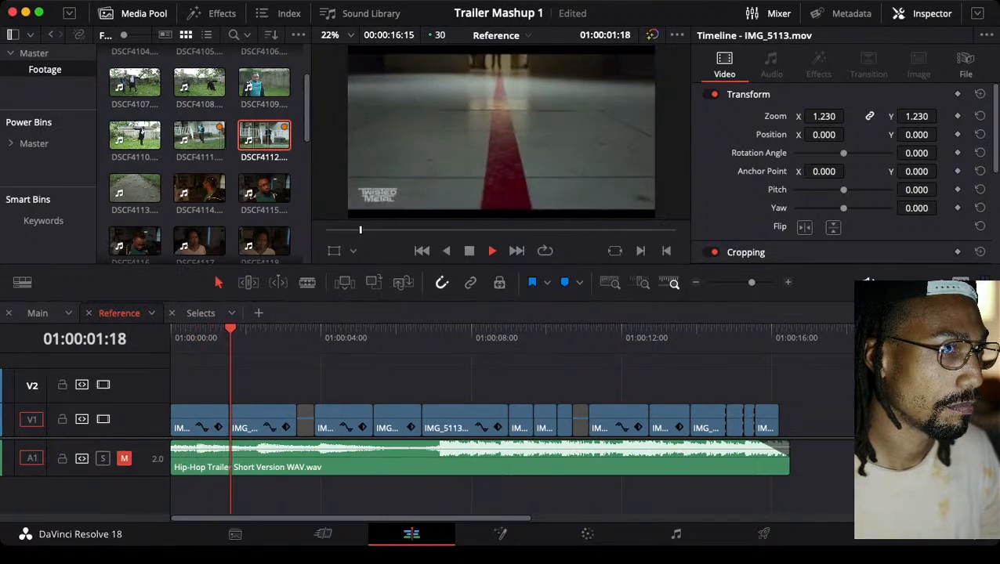
pyautogui.press('space')
pyautogui.press('Home')
pyautogui.press('space')
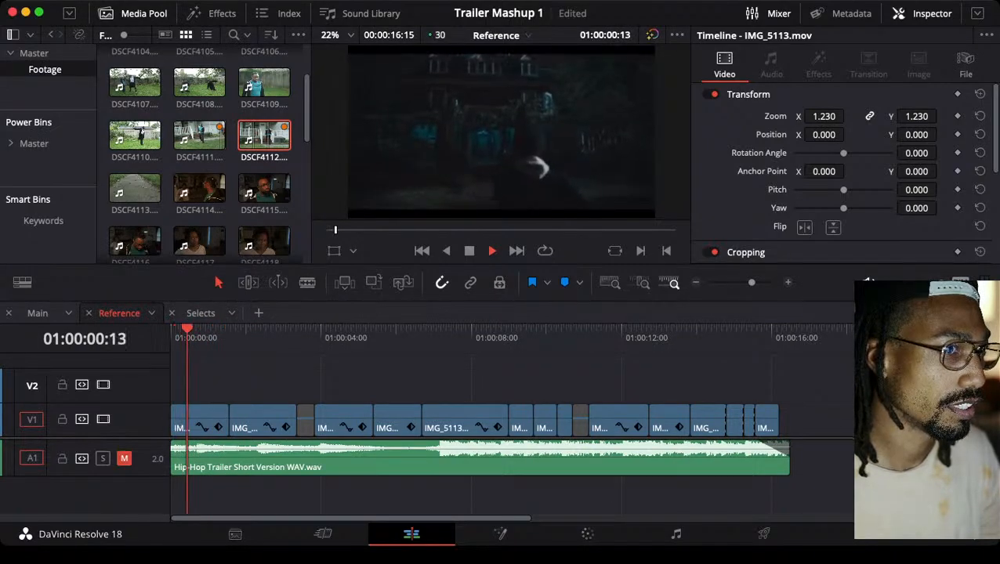
pyautogui.press('Home')
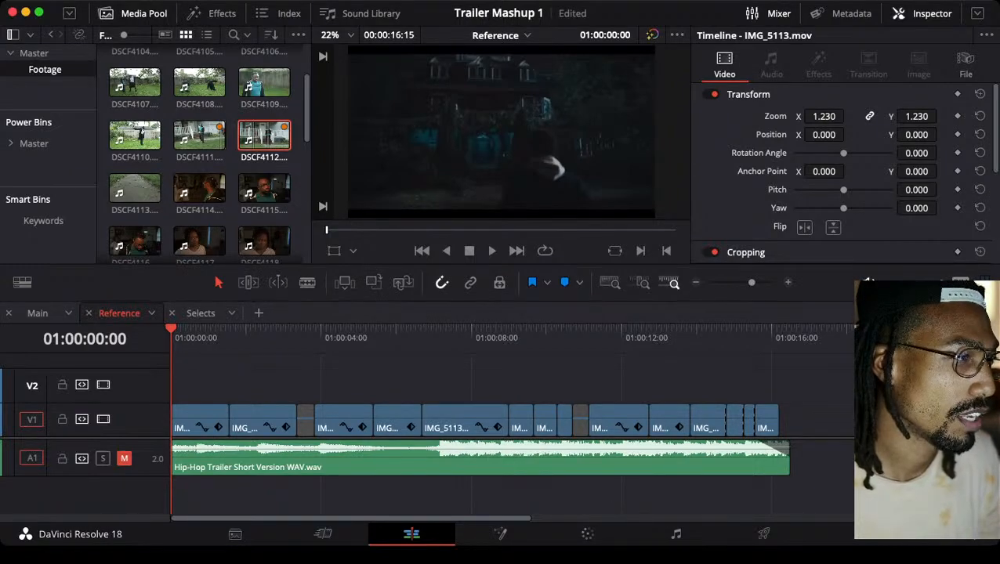
pyautogui.press('space')
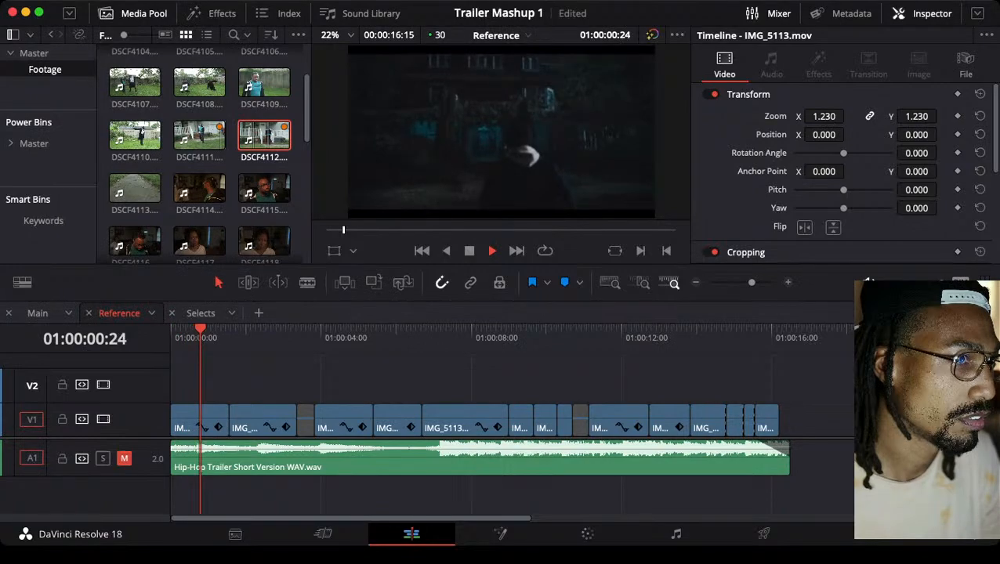
pyautogui.press('space')
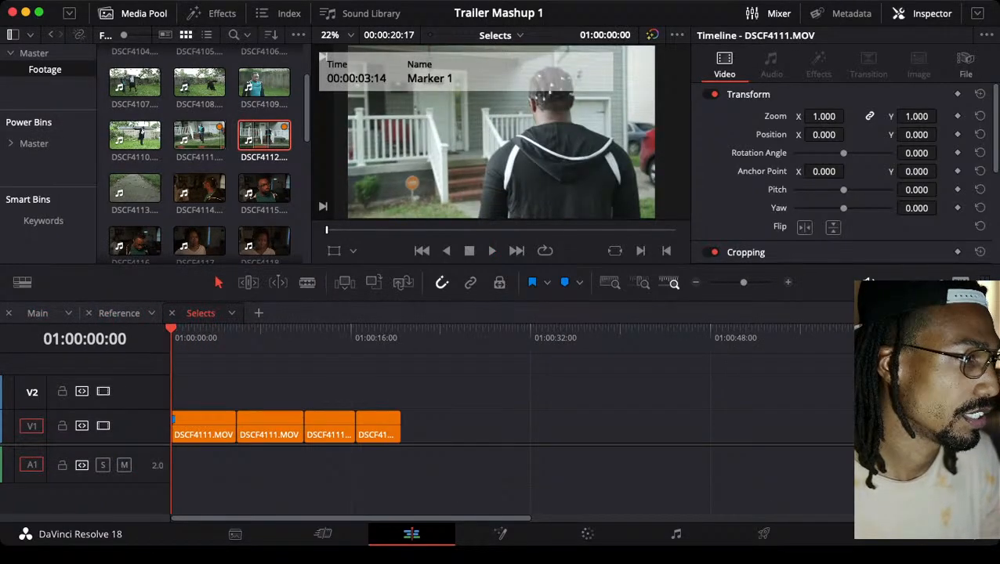
# Return to the Selects timeline and review its four orange clips from the first one through DSCF4112.MOV
pyautogui.press('space')
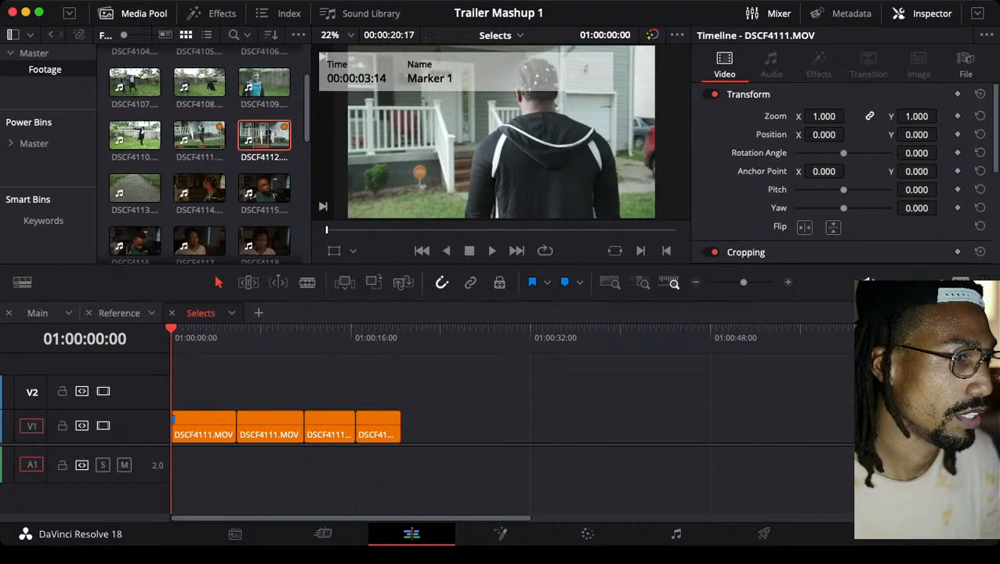
pyautogui.press('space')
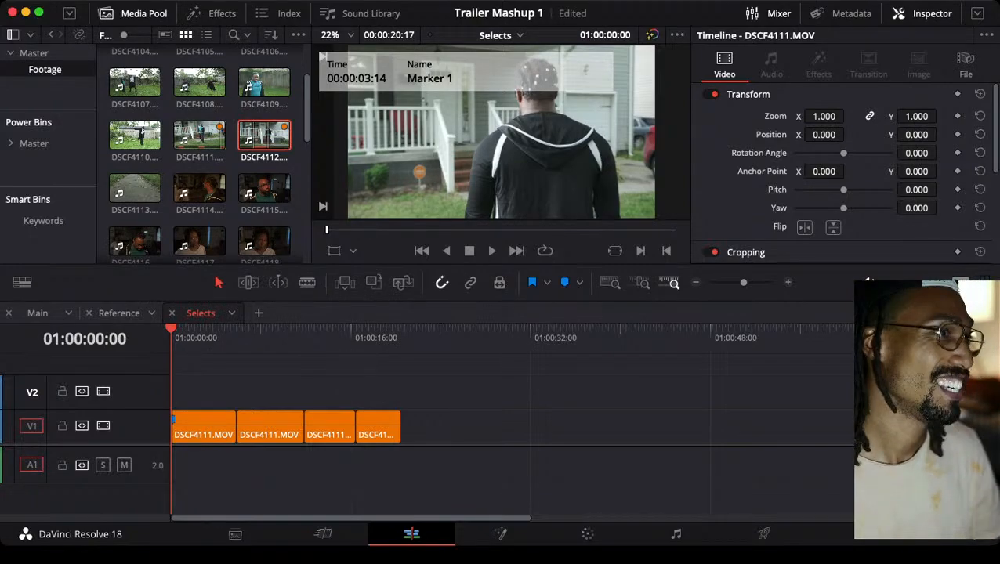
pyautogui.press('Down')
pyautogui.press('Down')
pyautogui.press('Up')
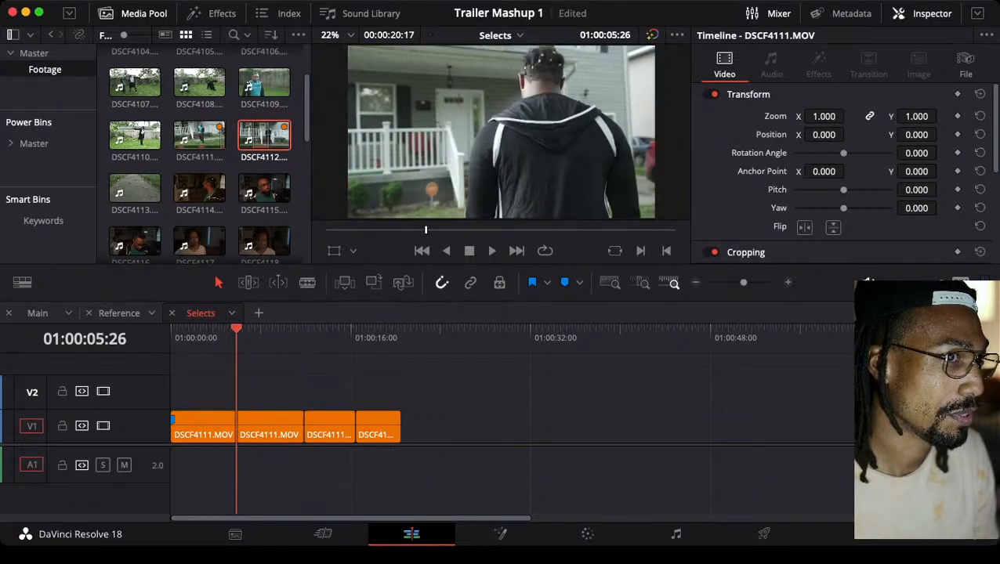
pyautogui.press('Up')
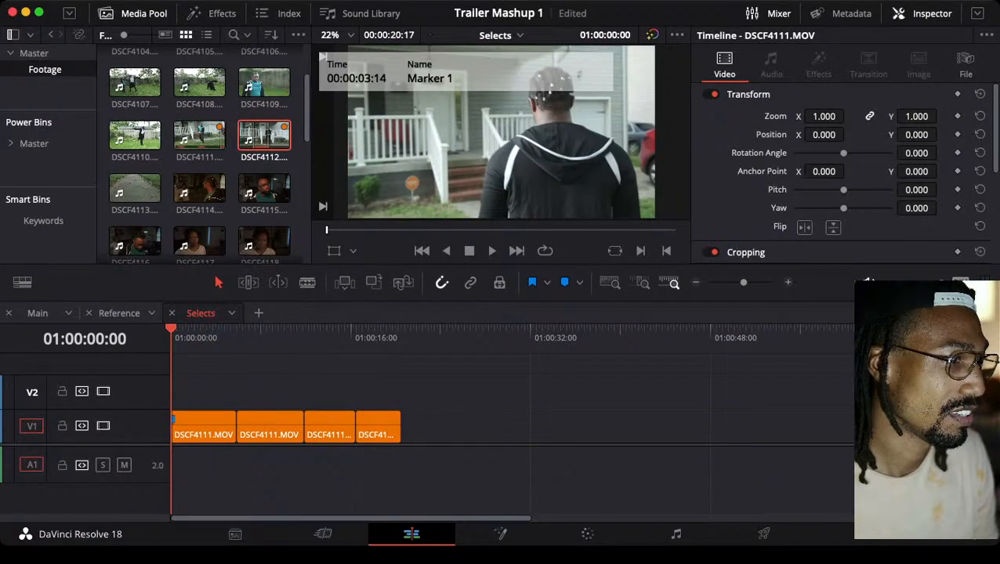
pyautogui.press('space')
pyautogui.press('space')
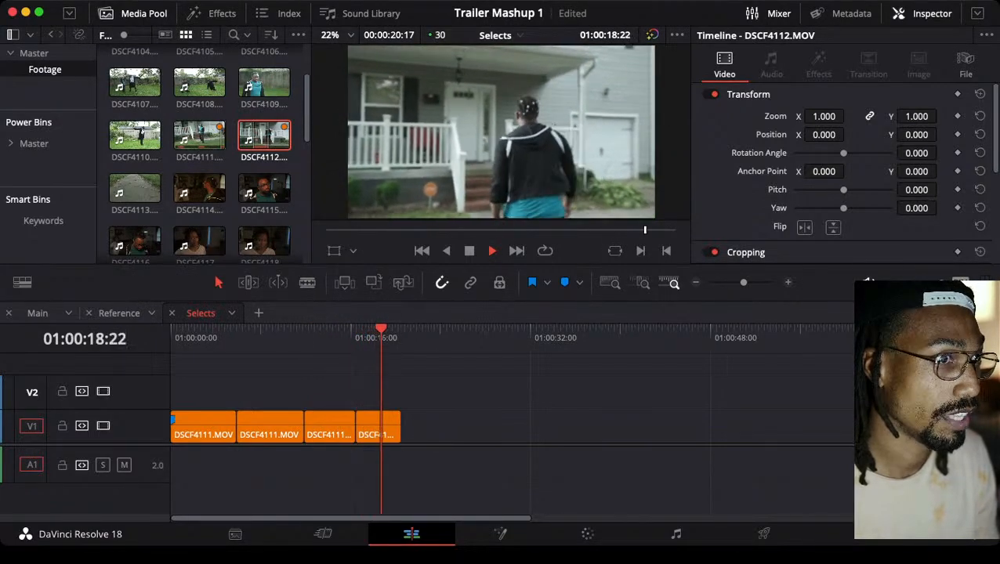
pyautogui.press('space')
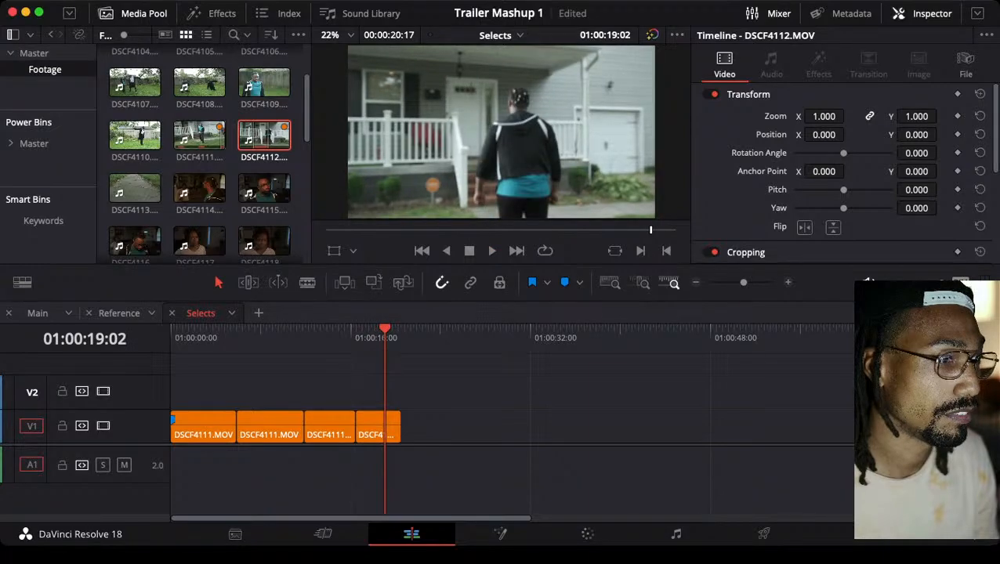
# Replay part of the DSCF4112.MOV clip and the opening of the first DSCF4111.MOV clip in Selects to compare the takes
pyautogui.click(362, 329)
pyautogui.press('space')
pyautogui.press('space')
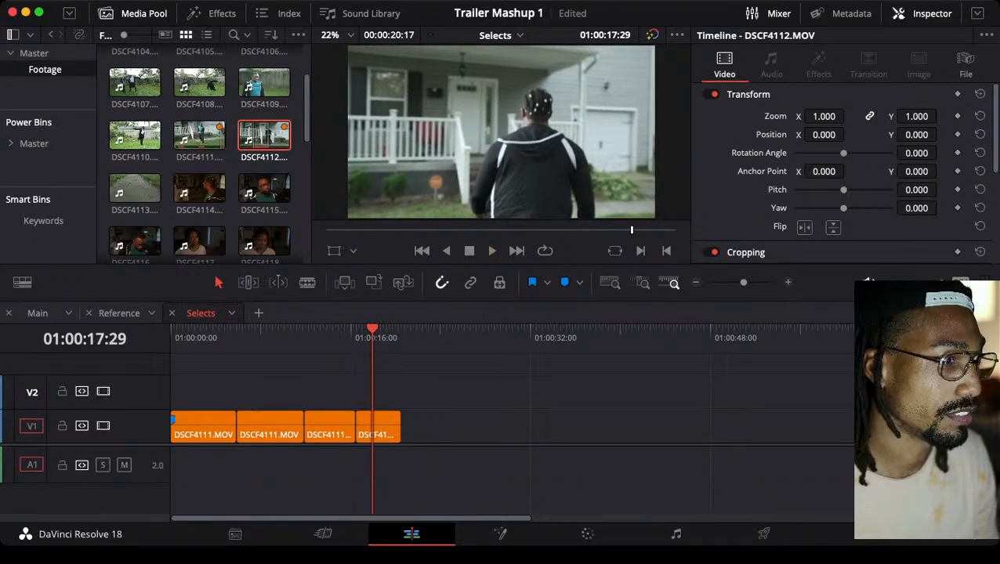
pyautogui.press('Home')
pyautogui.press('space')
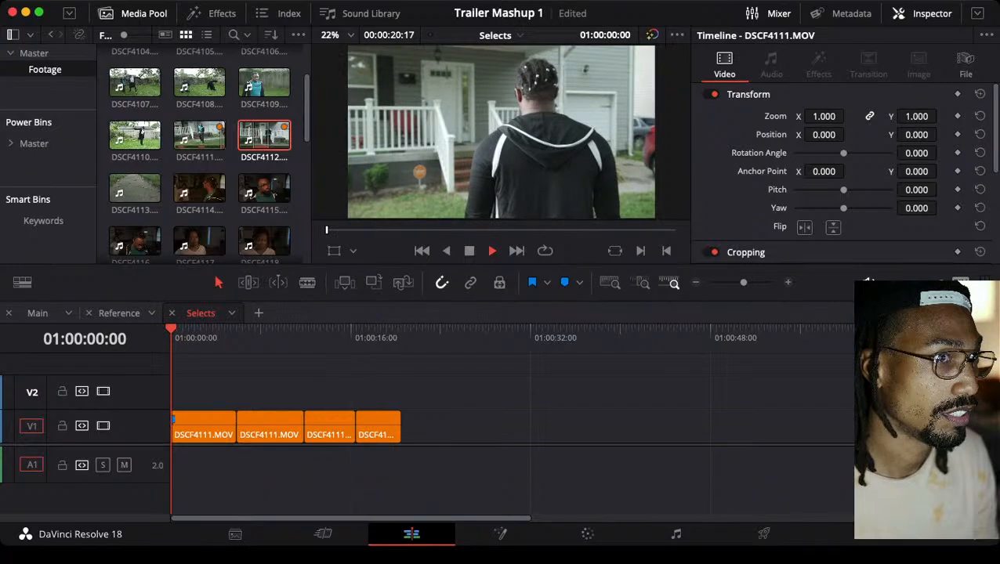
pyautogui.press('space')
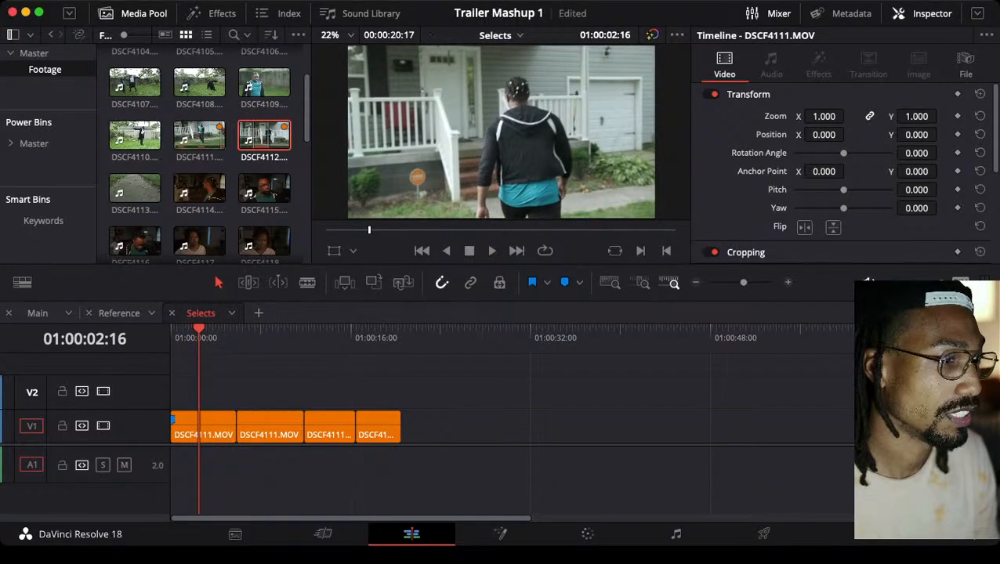
pyautogui.press('Home')
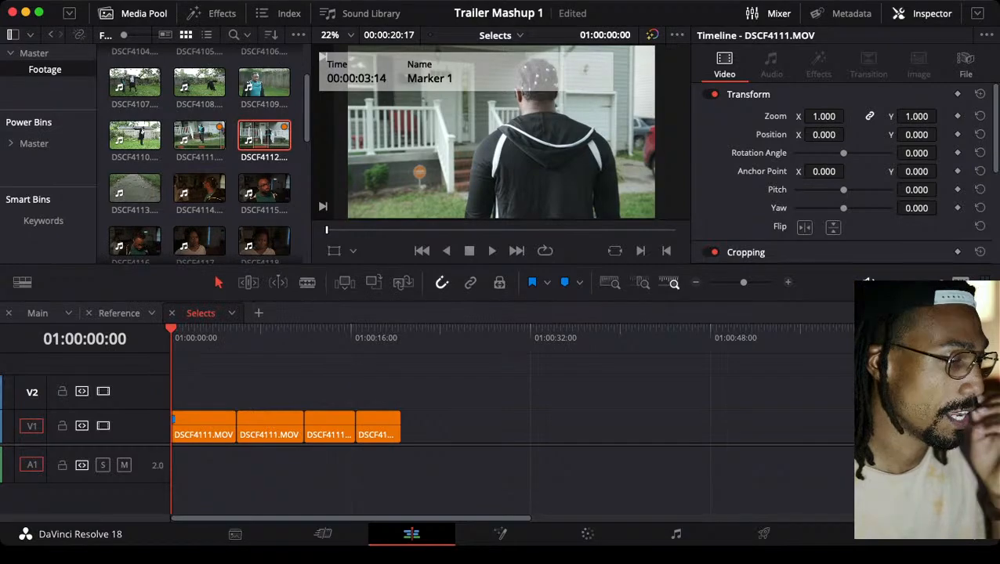
# Raise the first DSCF4111.MOV clip in Selects from V1 to V2, keeping it at 01:00:00:00
pyautogui.moveTo(212, 427); pyautogui.dragTo(212, 394)
pyautogui.click(207, 427)
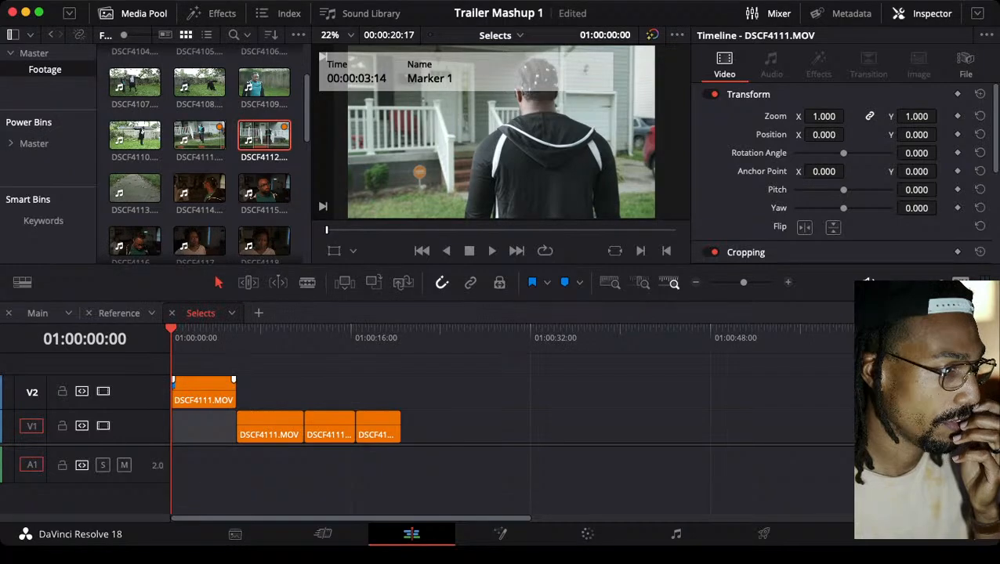
pyautogui.click(205, 391)
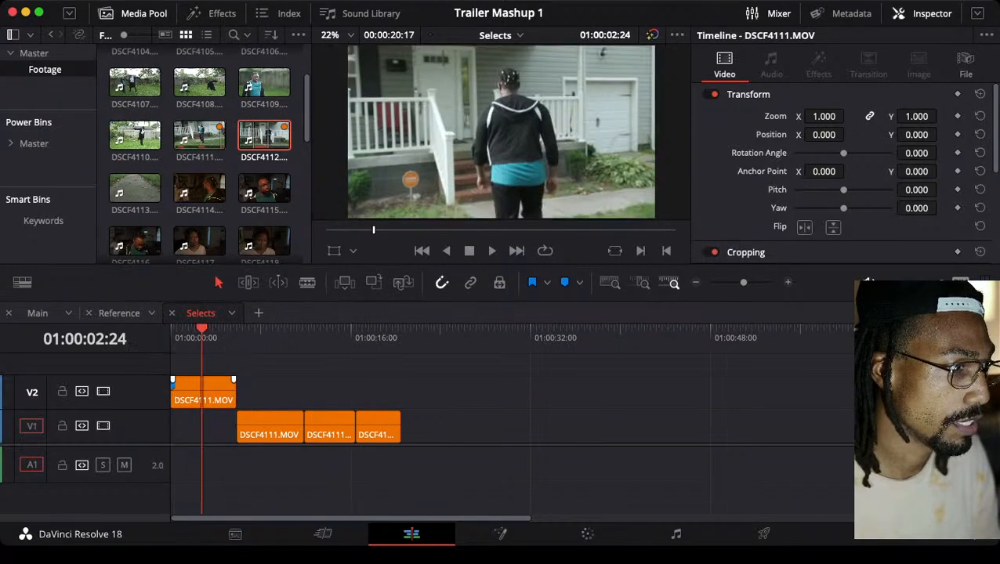
# Copy the V2 DSCF4111.MOV clip from Selects into the Main timeline at 01:00:00:00 and move it down to V1
pyautogui.press('Up')
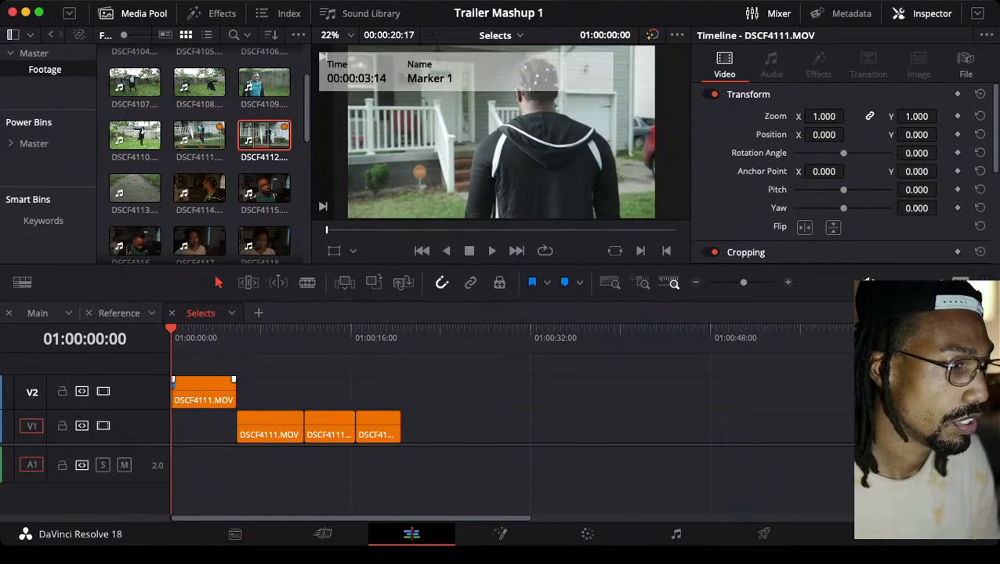
pyautogui.click(203, 392)
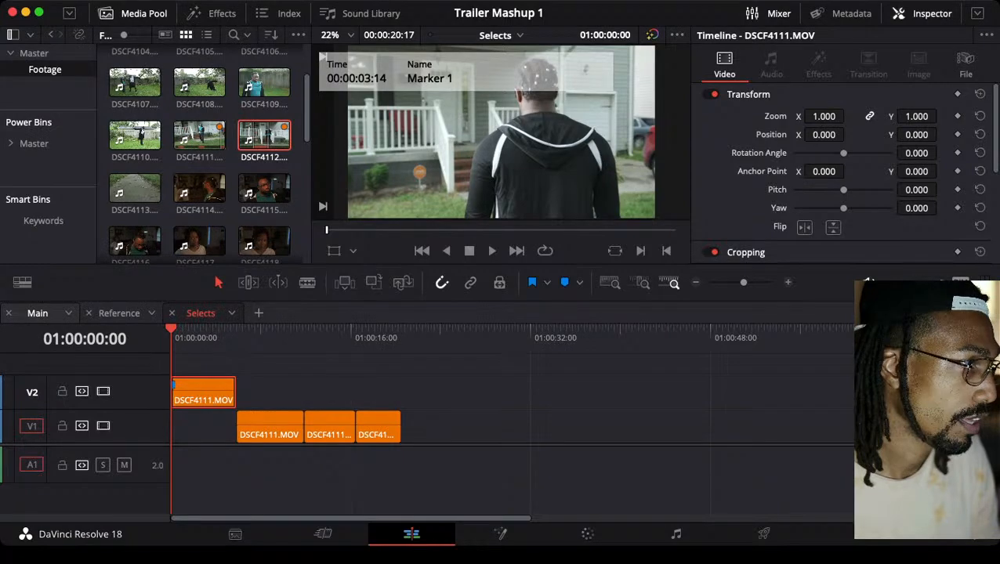
pyautogui.click(38, 314)
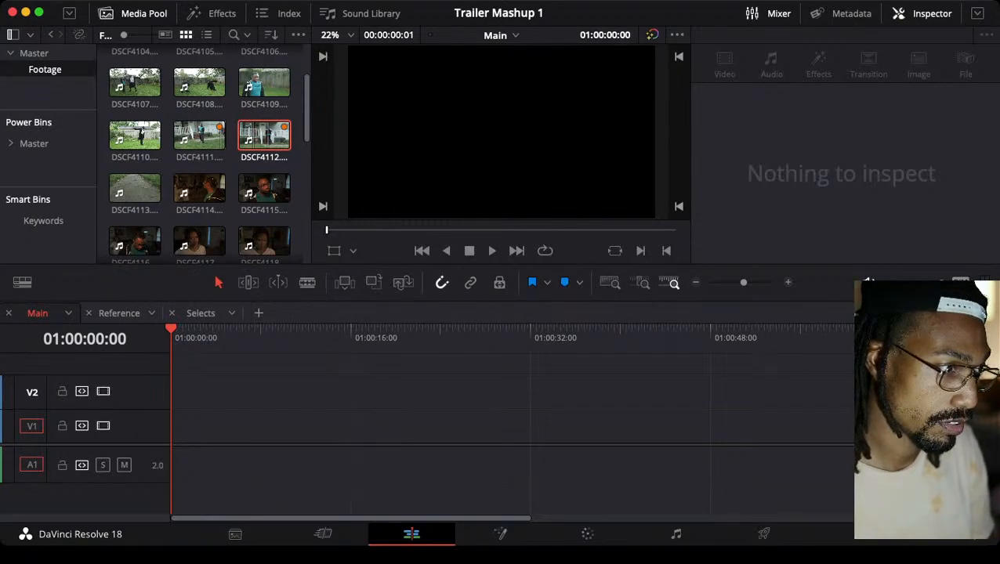
pyautogui.press('super+v')
pyautogui.press('super+z')
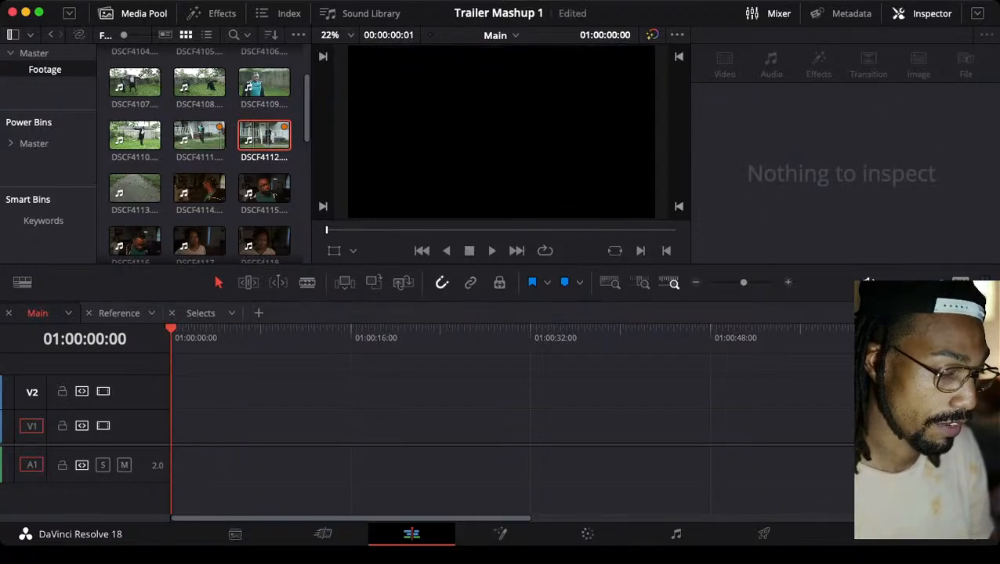
pyautogui.press('super+v')
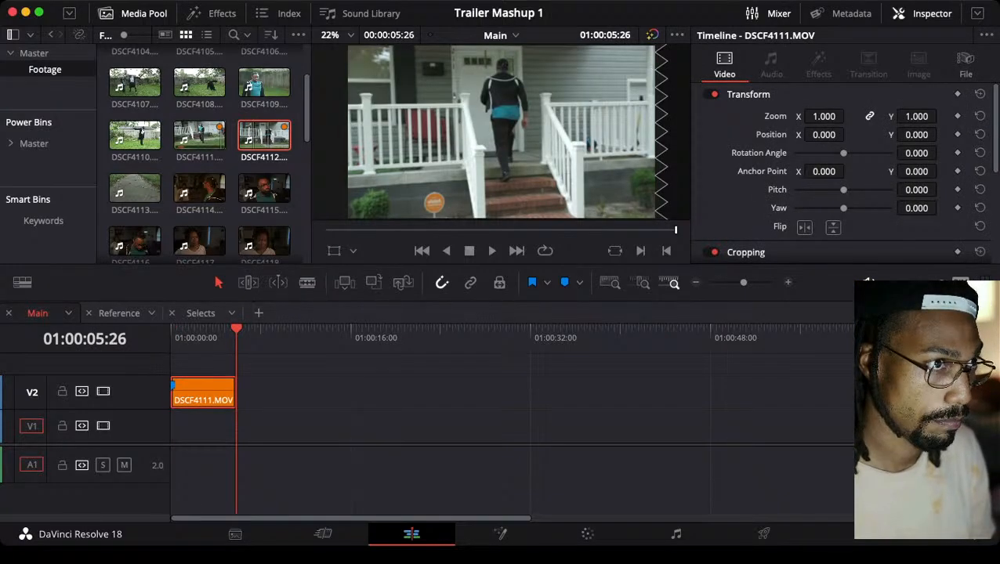
pyautogui.moveTo(212, 391); pyautogui.dragTo(212, 426)
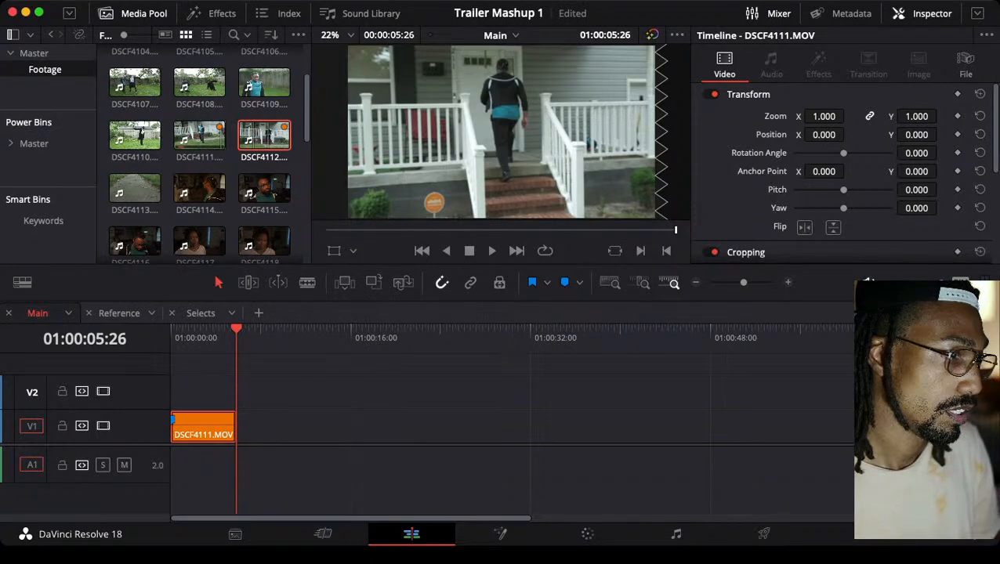
# Replay the opening of the DSCF4111.MOV clip in Main several times from 01:00:00:00 to judge how the shot starts
pyautogui.press('Home')
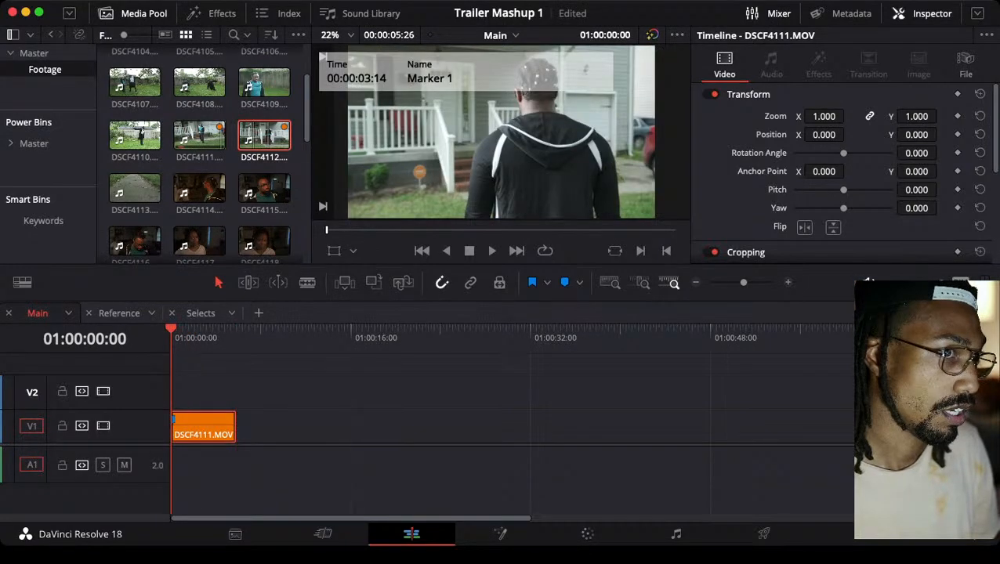
pyautogui.press('space')
pyautogui.press('space')
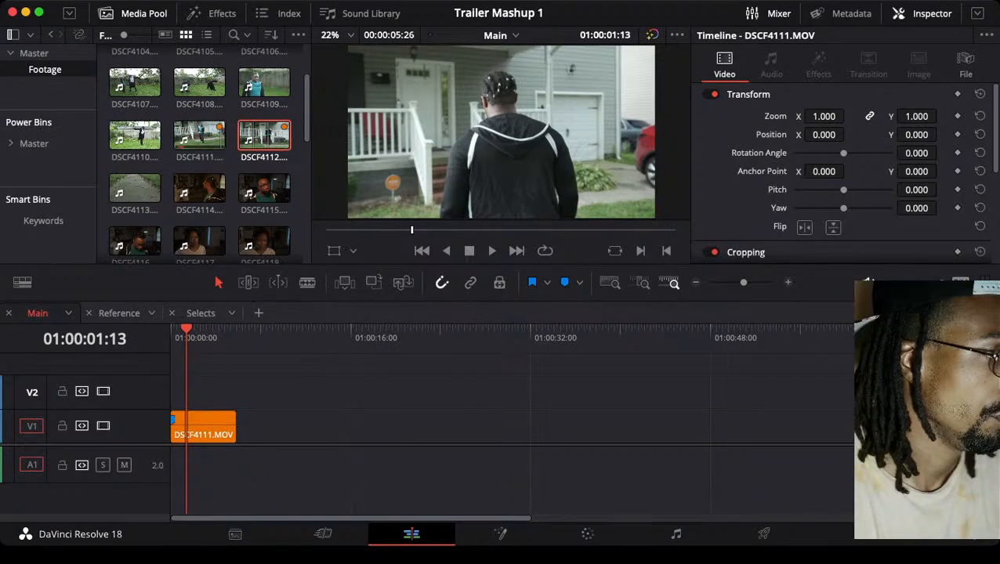
pyautogui.click(208, 425)
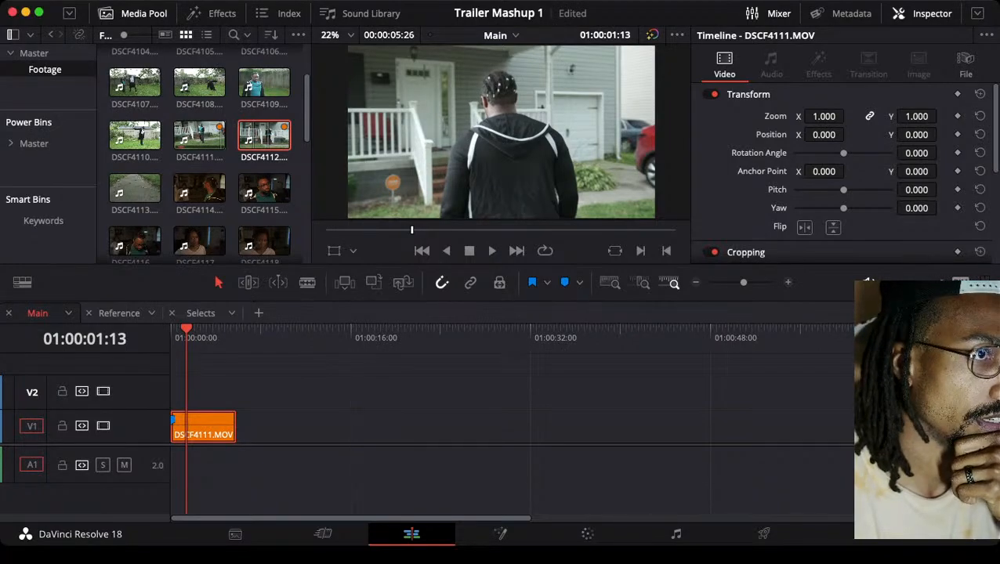
pyautogui.press('space')
pyautogui.press('Home')
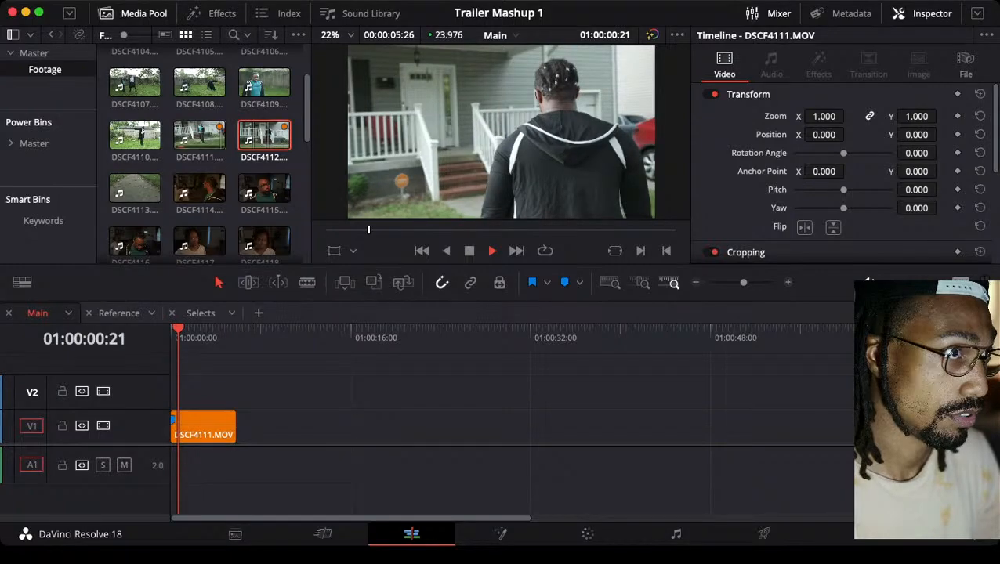
pyautogui.press('Home')
pyautogui.press('space')
pyautogui.press('space')
pyautogui.click(204, 426)
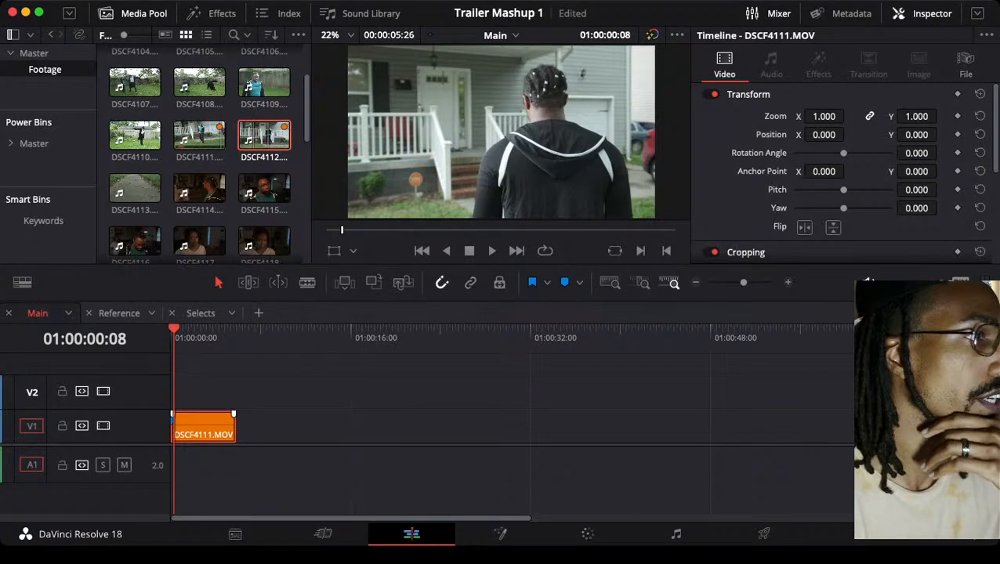
pyautogui.click(264, 135)
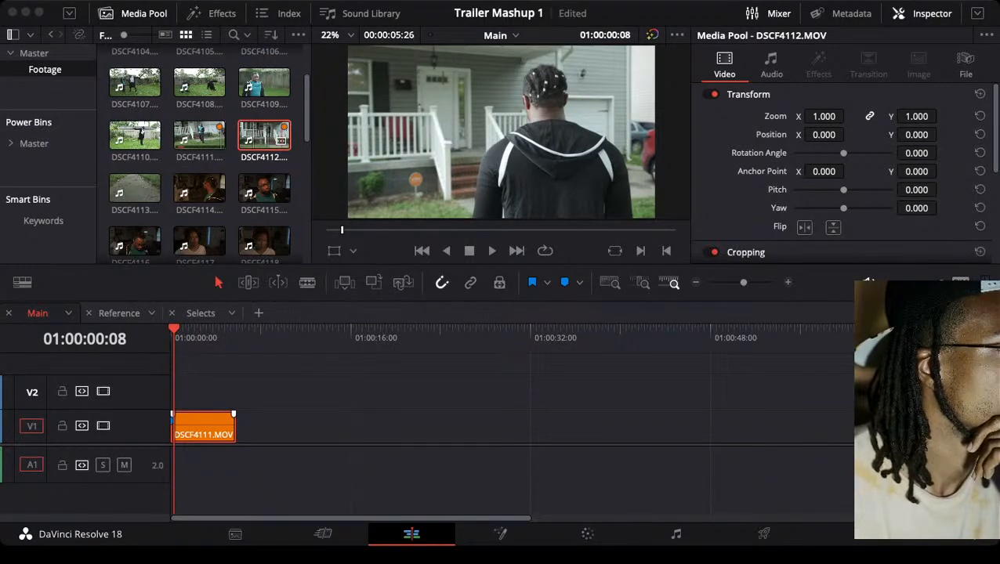
pyautogui.click(171, 336)
pyautogui.press('space')
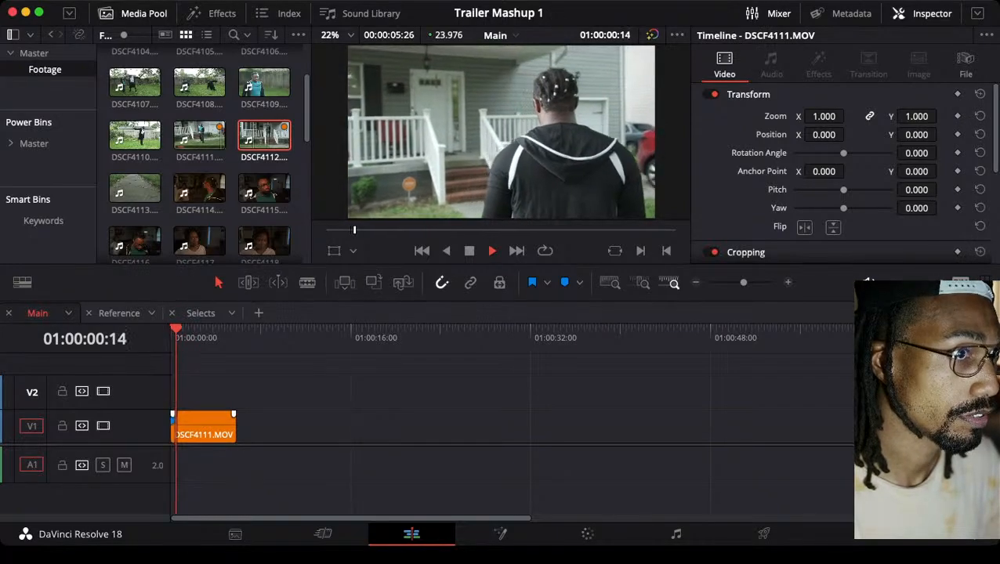
pyautogui.press('space')
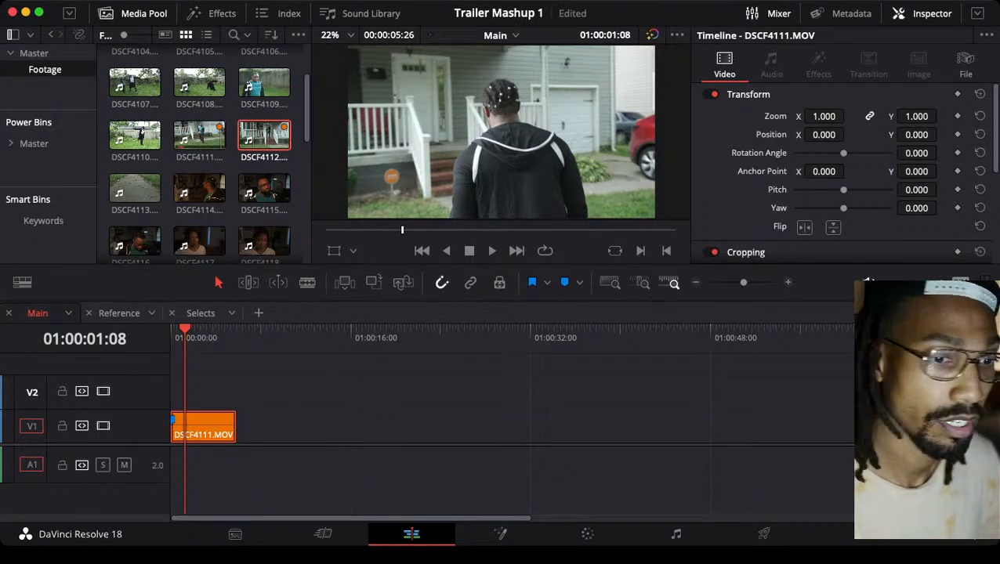
# Try the Main clip on V2, return it to V1 and replay its opening from 01:00:00:00
pyautogui.hotkey('alt', 'Up')
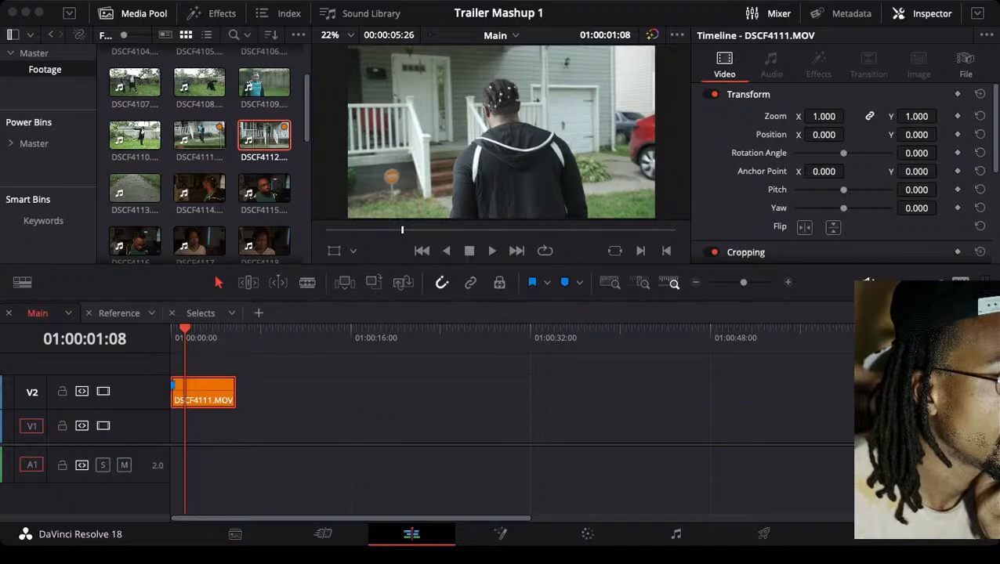
pyautogui.hotkey('alt', 'Down')
pyautogui.moveTo(198, 337); pyautogui.dragTo(171, 336)
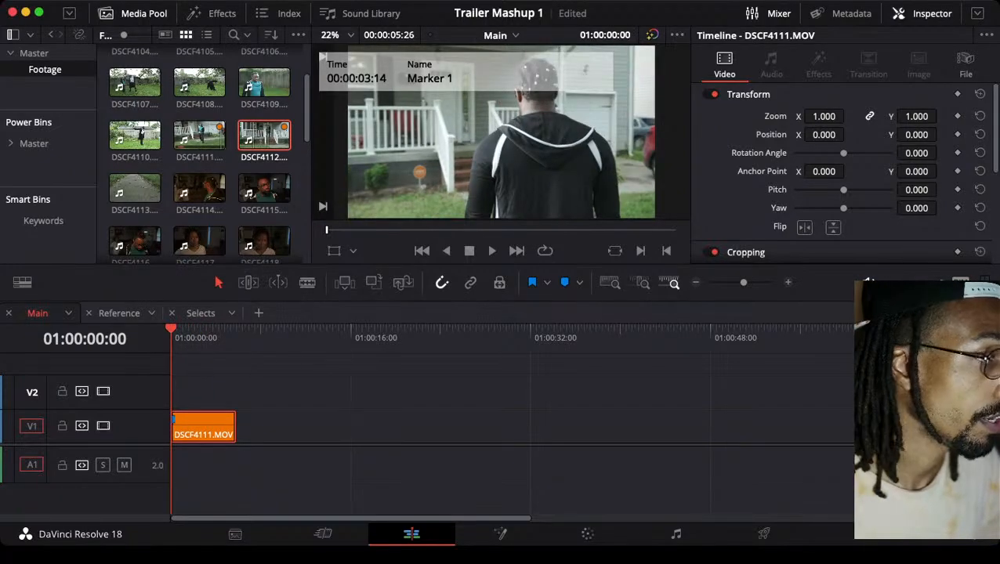
pyautogui.press('space')
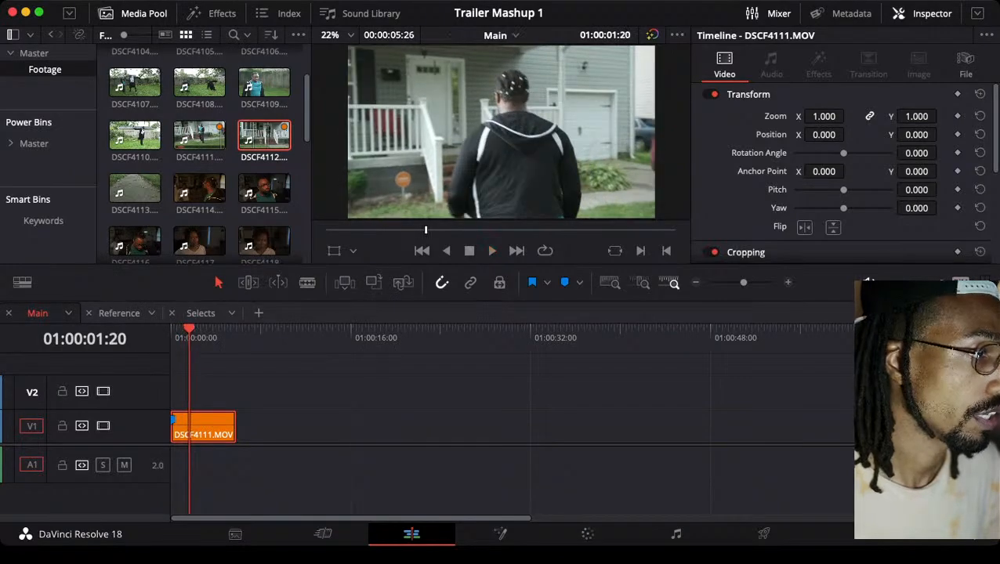
pyautogui.press('Up')
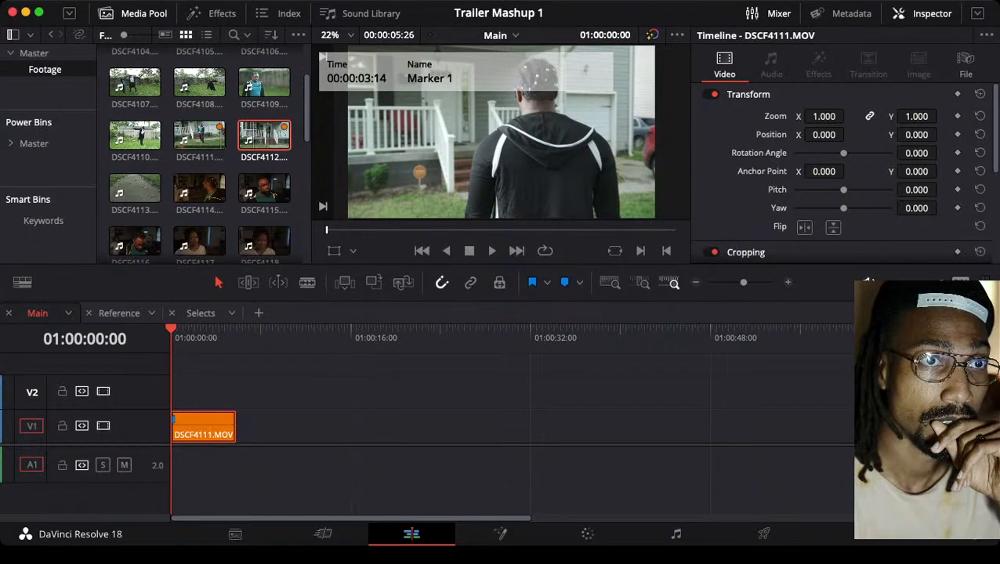
pyautogui.press('super+9')
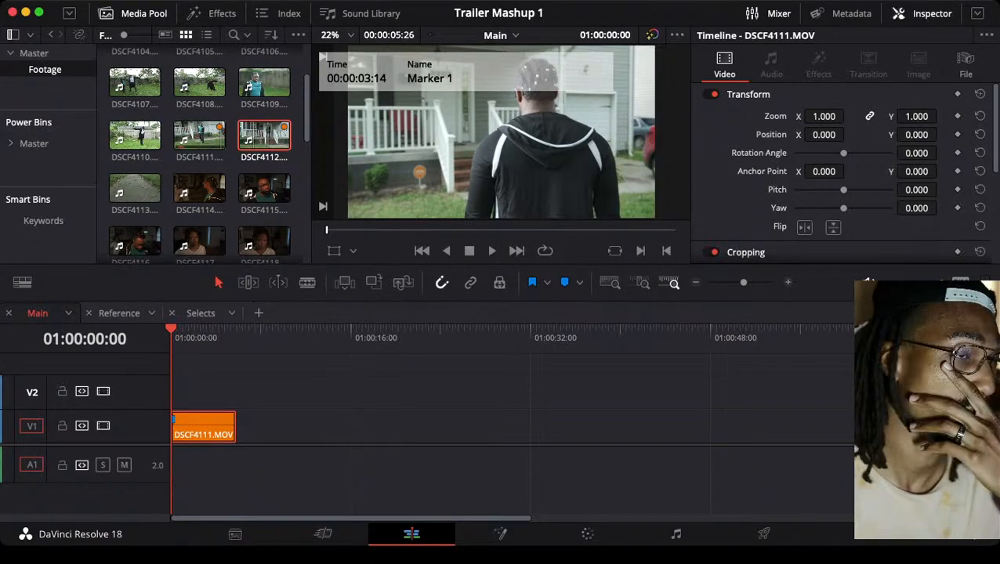
# At 01:00:01:21, set the Main clip's zoom to 1.950 and its position to X 299, Y -95
pyautogui.click(190, 333)
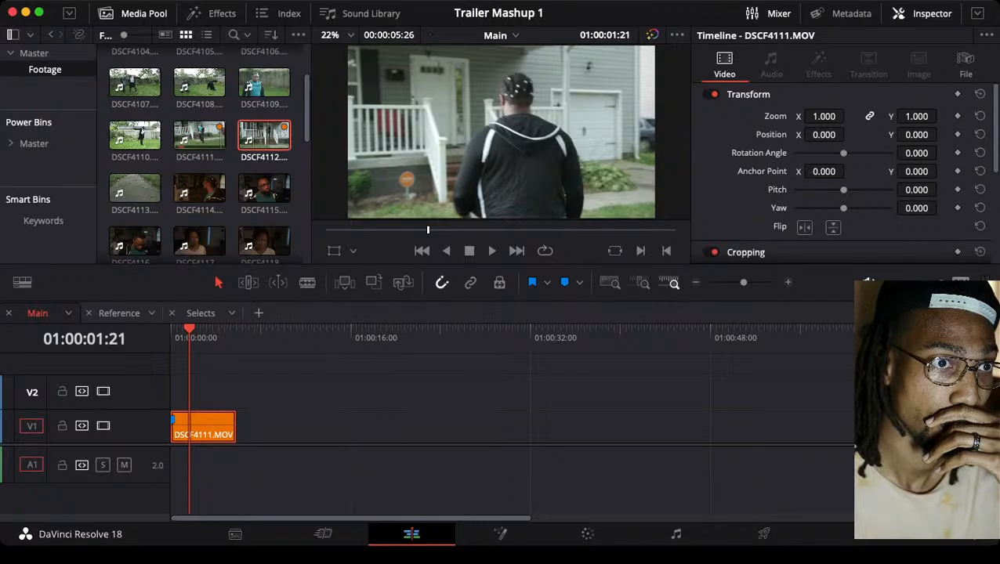
pyautogui.moveTo(823, 116); pyautogui.dragTo(879, 134)
pyautogui.moveTo(823, 135); pyautogui.dragTo(940, 135)
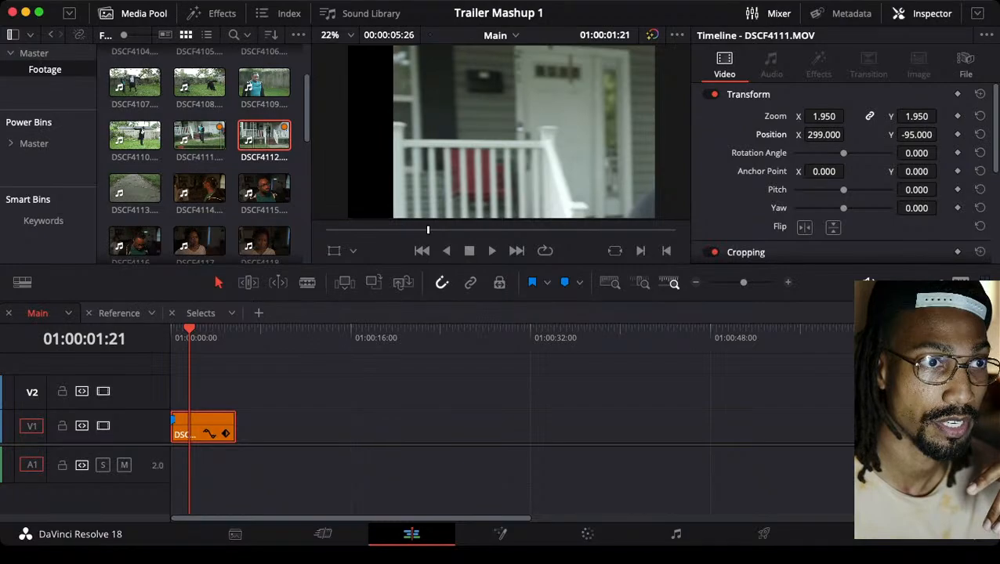
# Collapse and reopen the clip's Transform settings and scrub to 01:00:03:12 to examine the enlarged, shifted framing
pyautogui.click(748, 94)
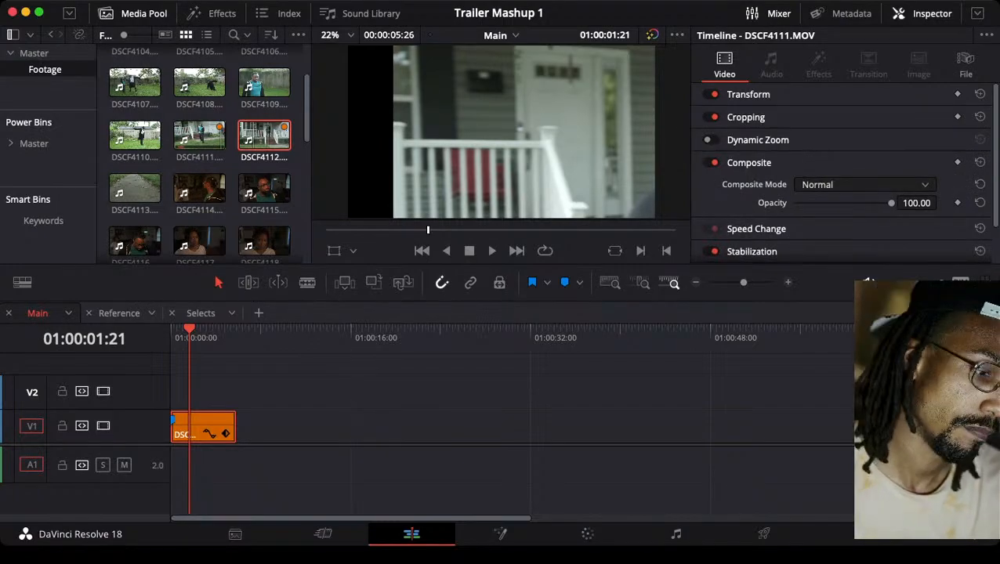
pyautogui.click(748, 94)
pyautogui.click(748, 94)
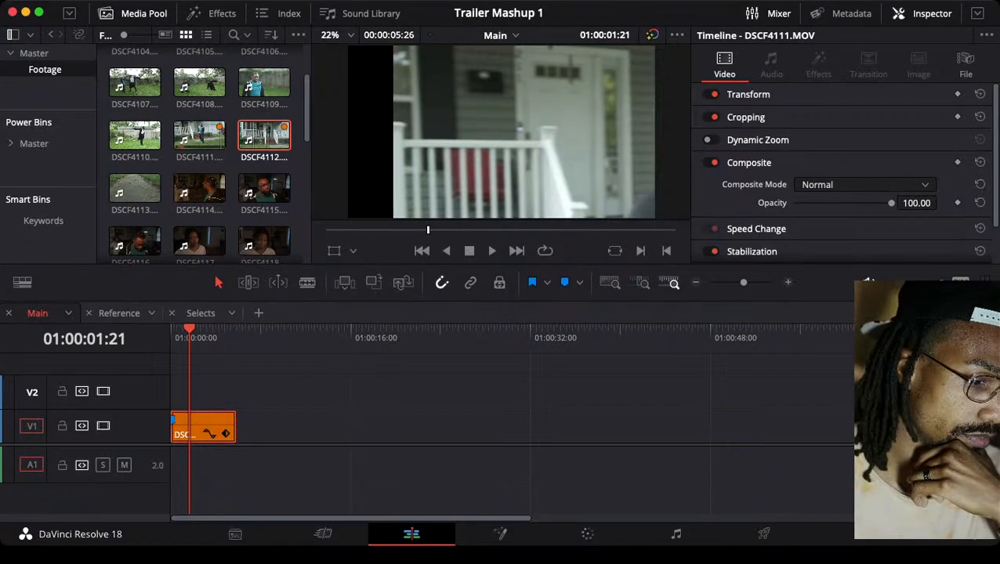
pyautogui.press('Down')
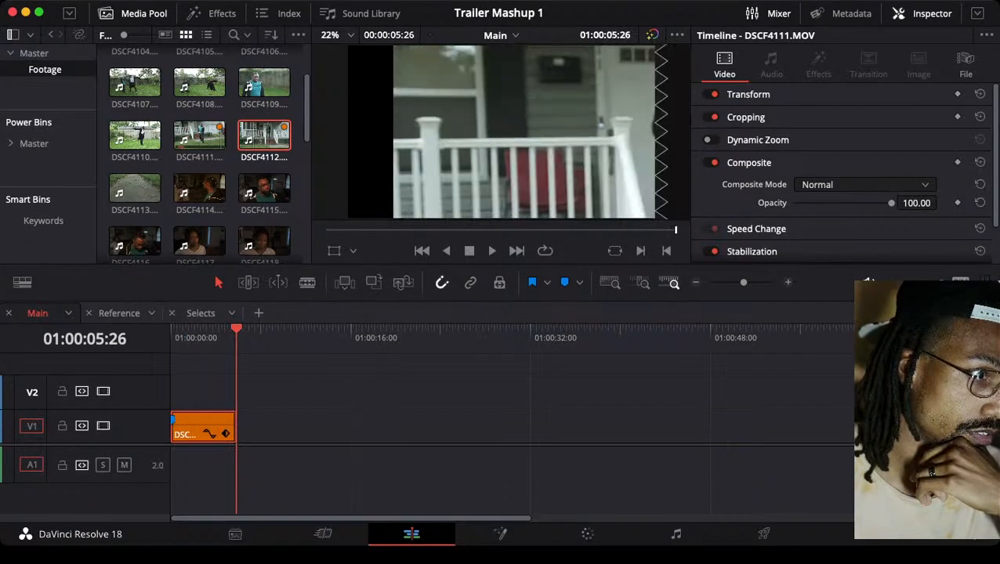
pyautogui.moveTo(237, 329); pyautogui.dragTo(209, 329)
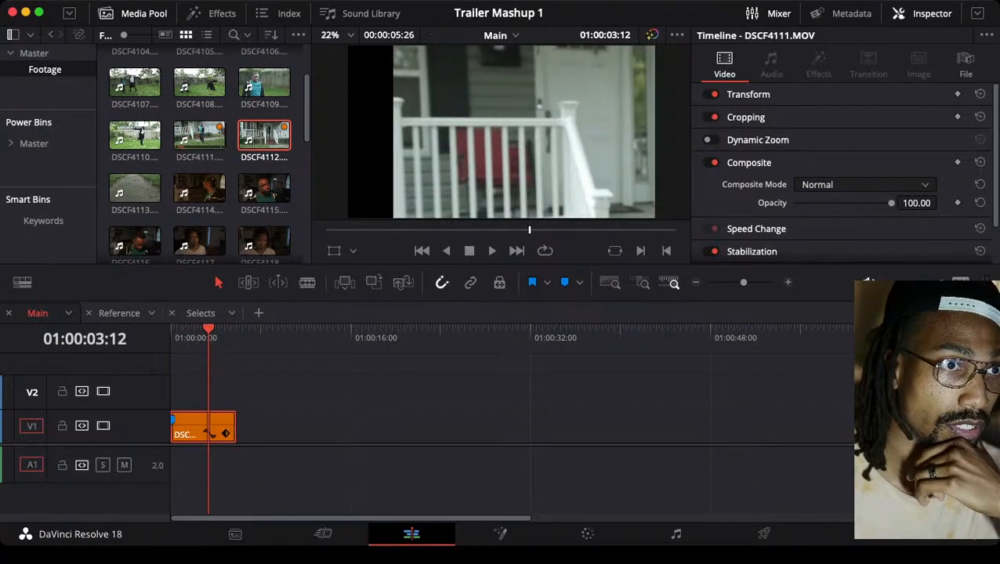
pyautogui.click(748, 94)
pyautogui.click(748, 94)
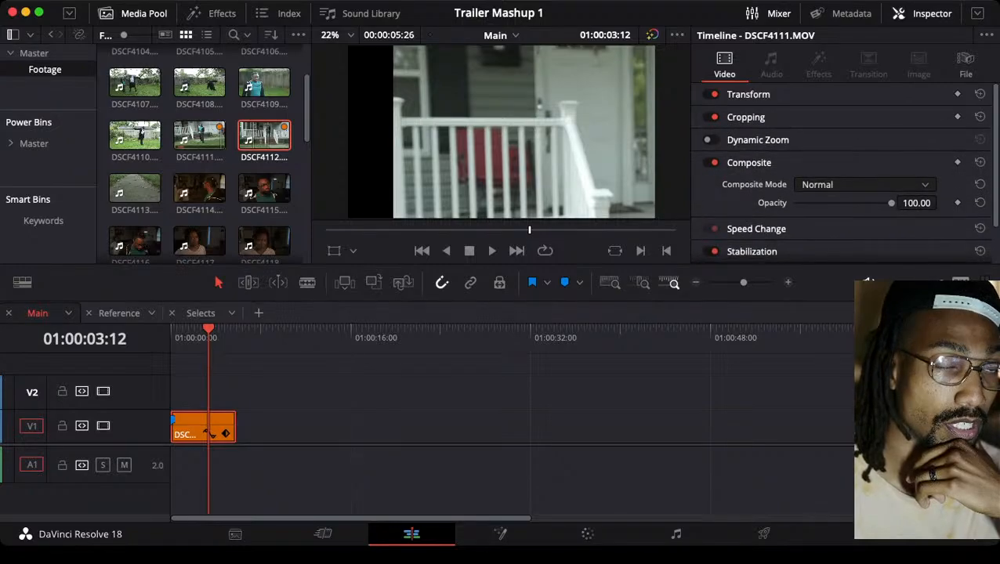
pyautogui.click(748, 94)
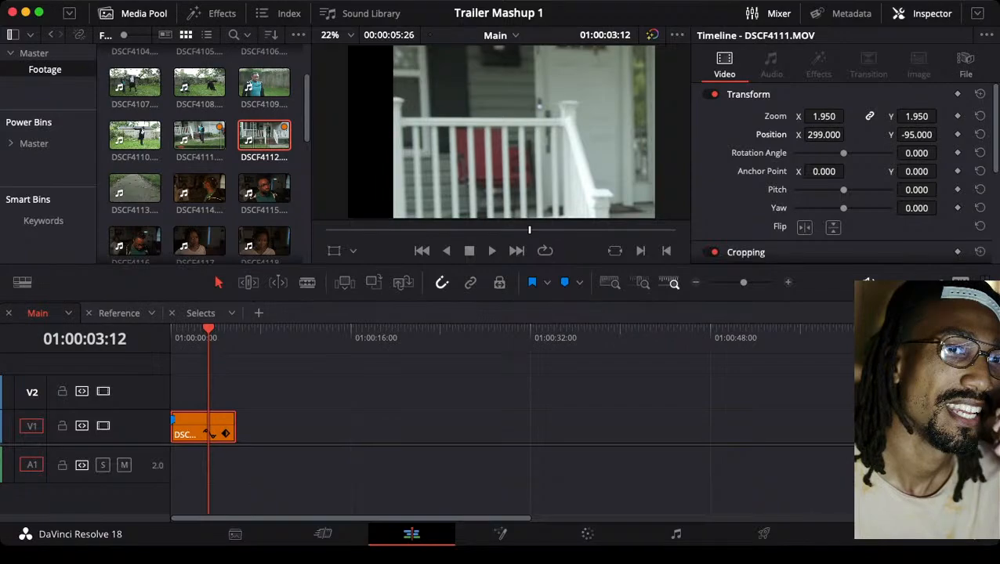
pyautogui.scroll(-5, 842, 172)
pyautogui.scroll(5, 842, 173)
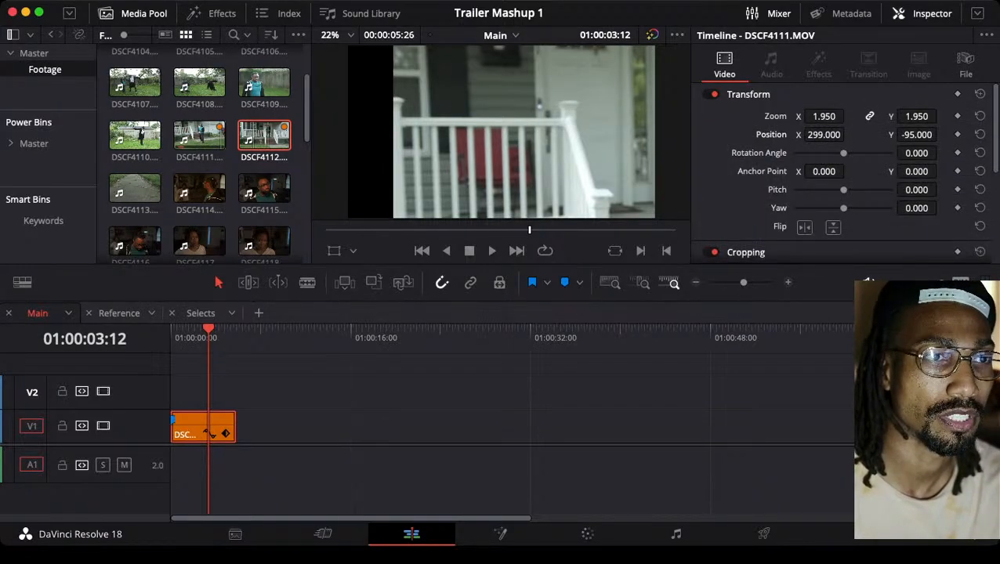
# Try resetting the clip's zoom and position individually, undo both resets, and reset the whole Transform section instead
pyautogui.click(979, 116)
pyautogui.click(979, 135)
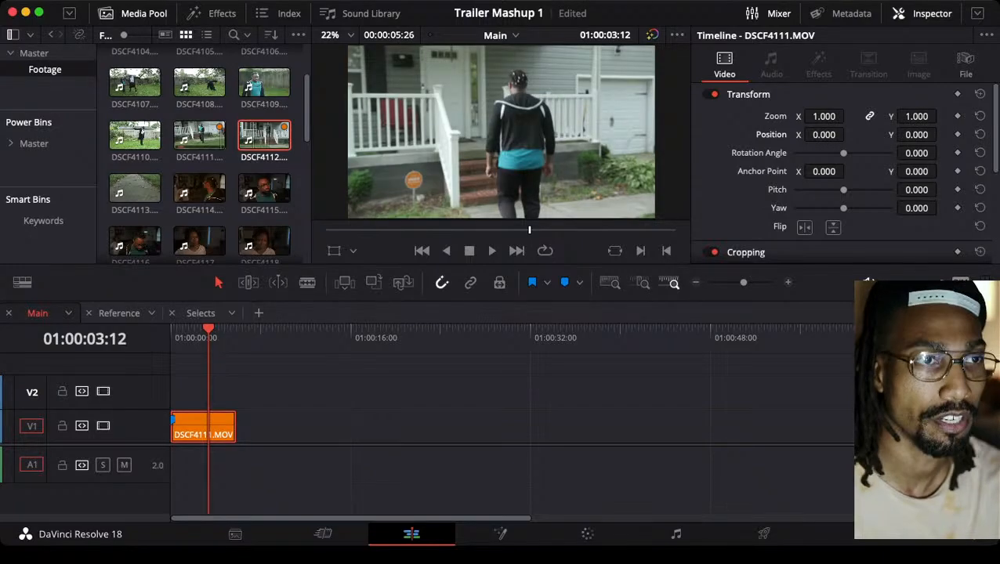
pyautogui.press('super+z')
pyautogui.press('super+z')
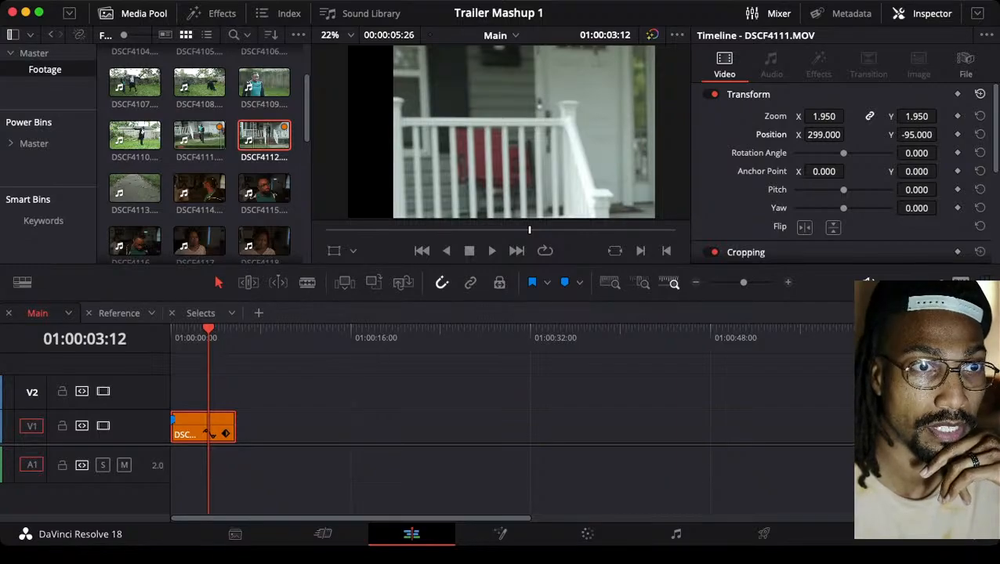
pyautogui.click(979, 94)
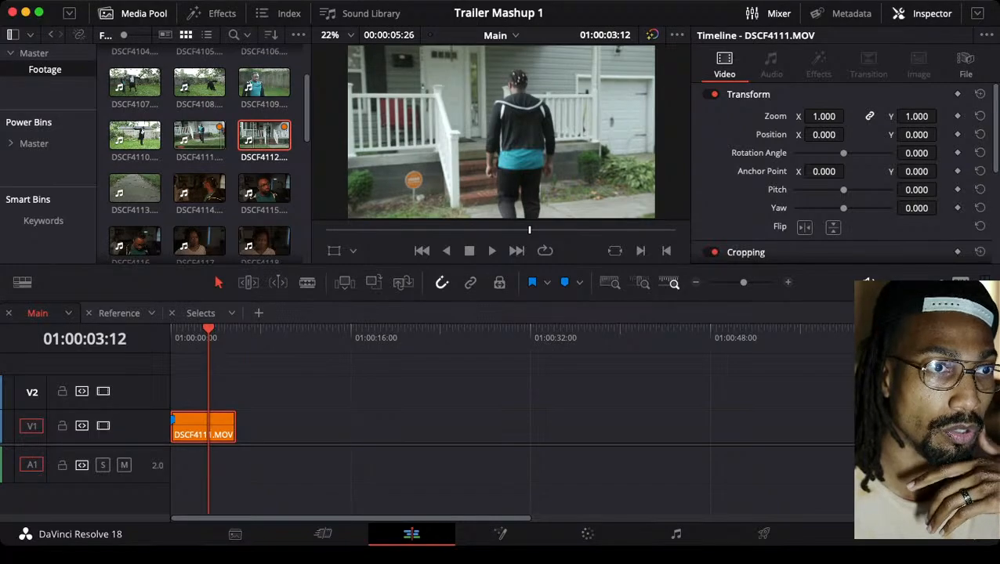
# Set the clip's zoom to 1.960, try position X at 249, save the project, and reset only the position
pyautogui.moveTo(826, 116); pyautogui.dragTo(848, 116)
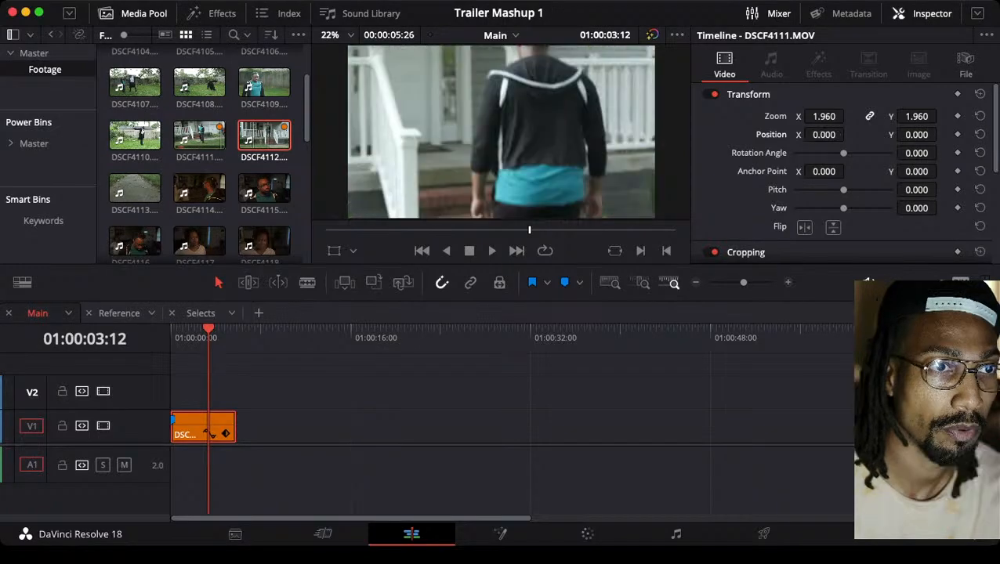
pyautogui.moveTo(826, 135); pyautogui.dragTo(848, 133)
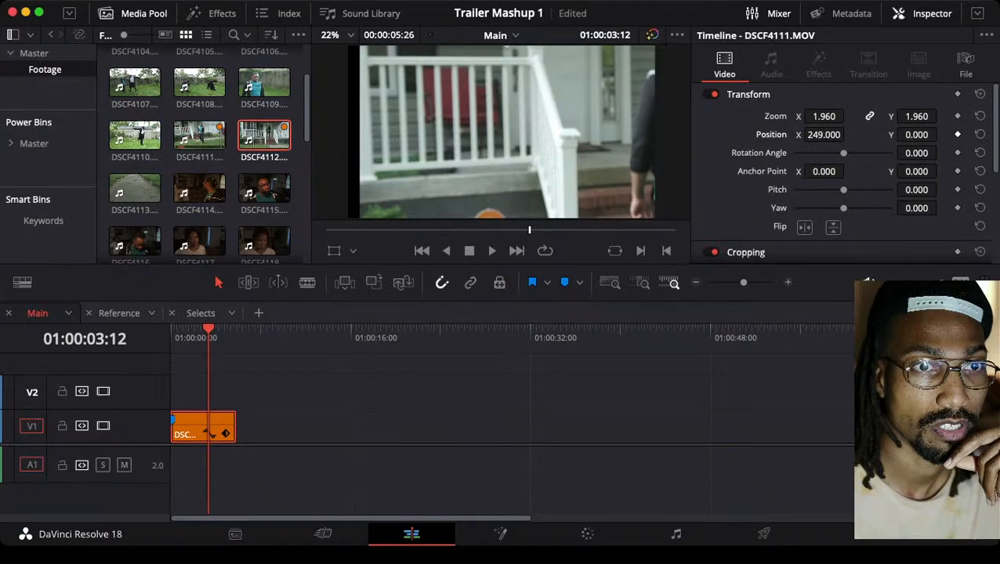
pyautogui.press('super+s')
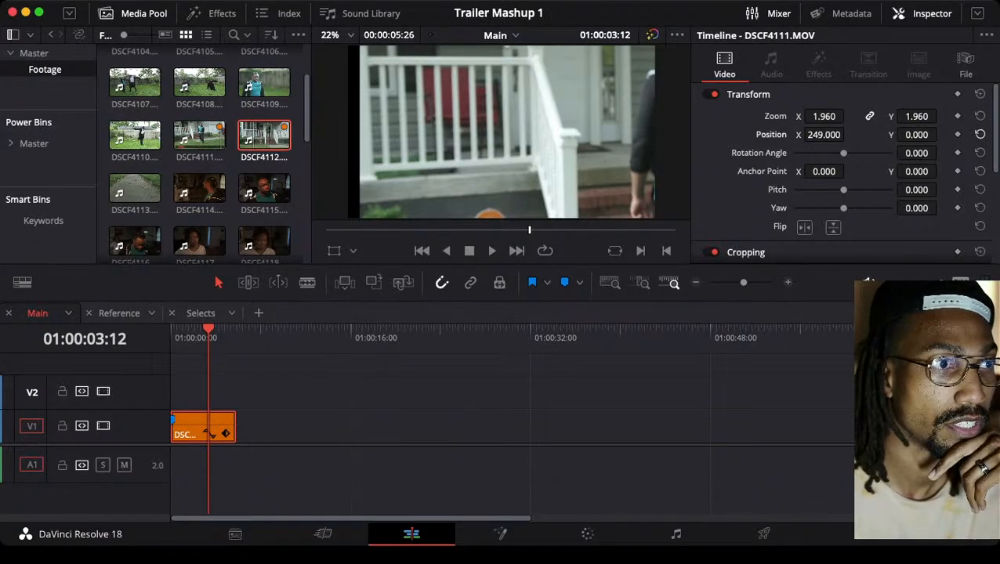
pyautogui.click(979, 134)
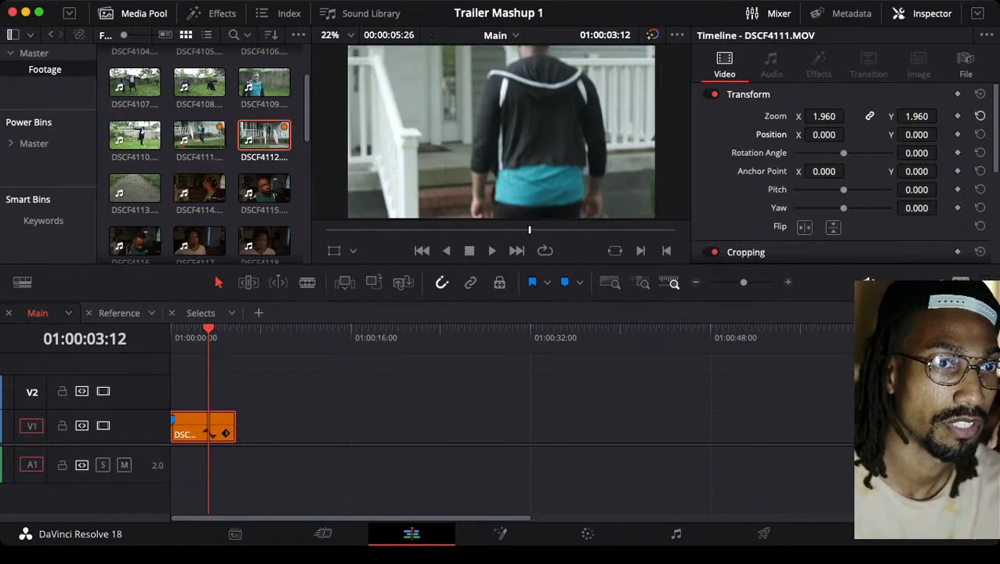
# Reset the Main clip's zoom and briefly play the clip from 01:00:02:26 at its original framing
pyautogui.click(979, 116)
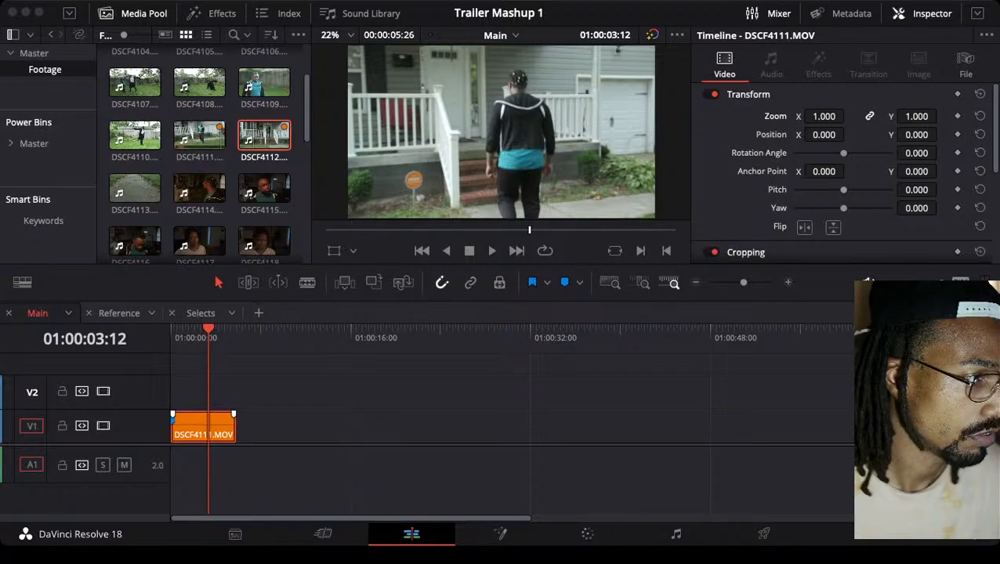
pyautogui.press('super+Tab')
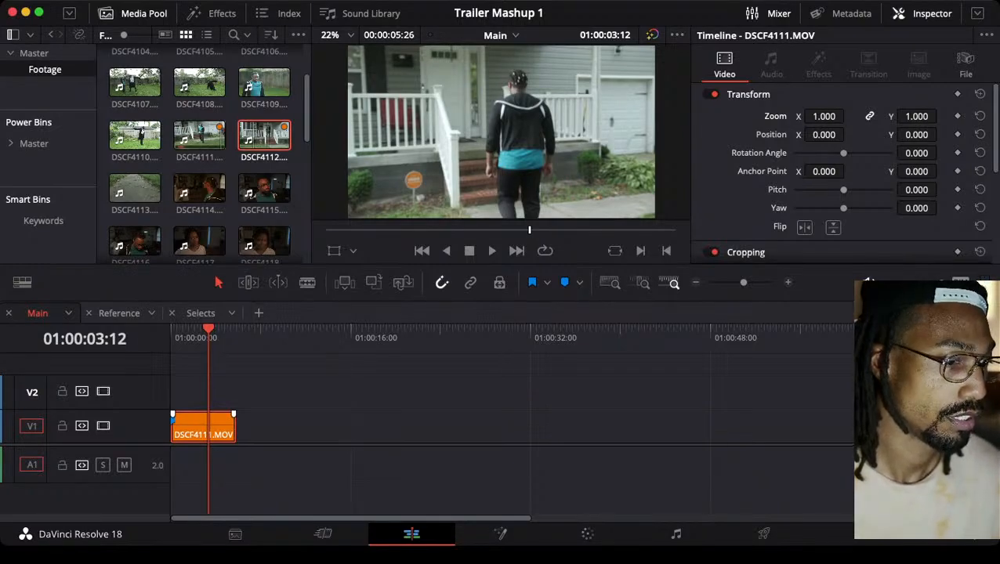
pyautogui.click(202, 331)
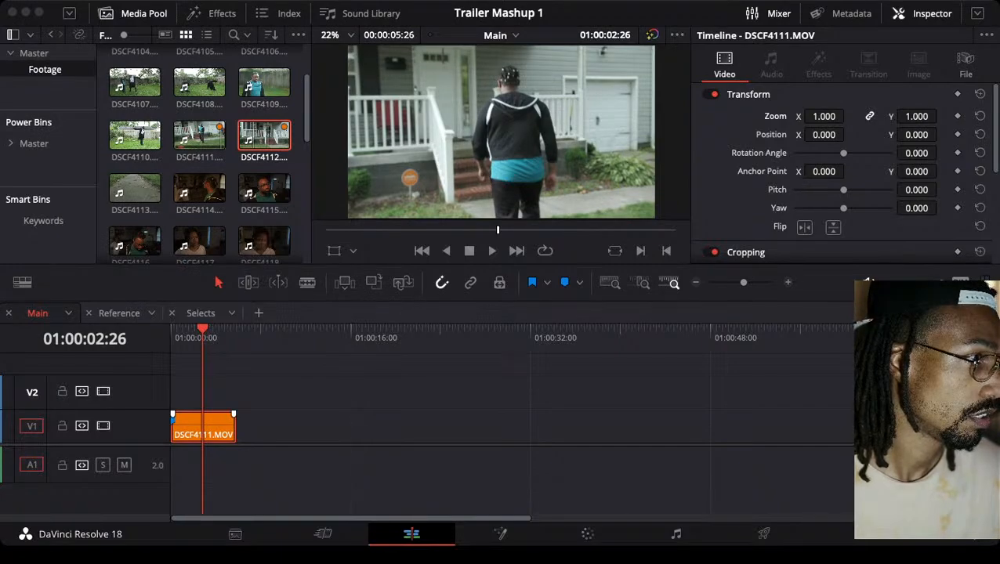
pyautogui.press('super+Tab')
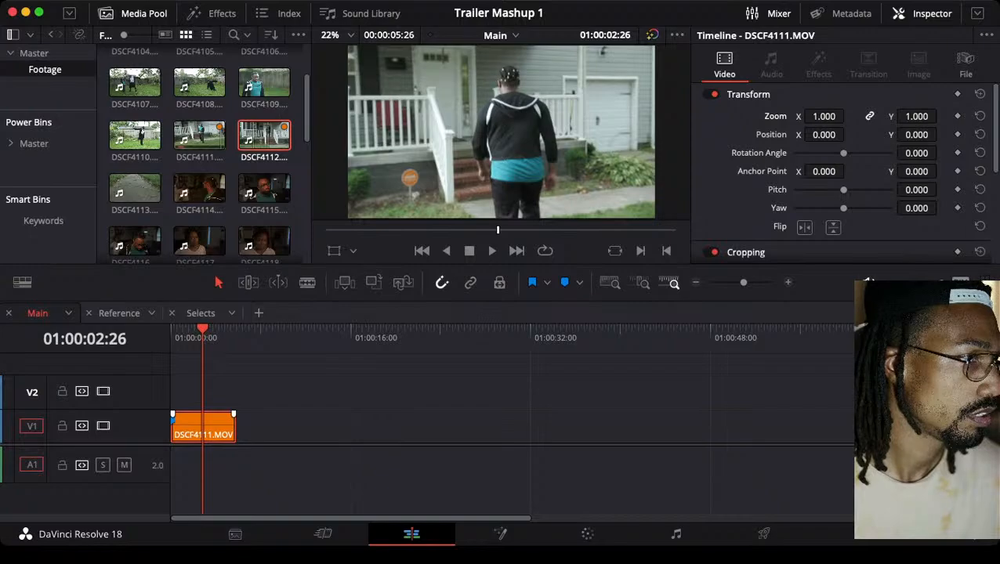
pyautogui.press('super+Tab')
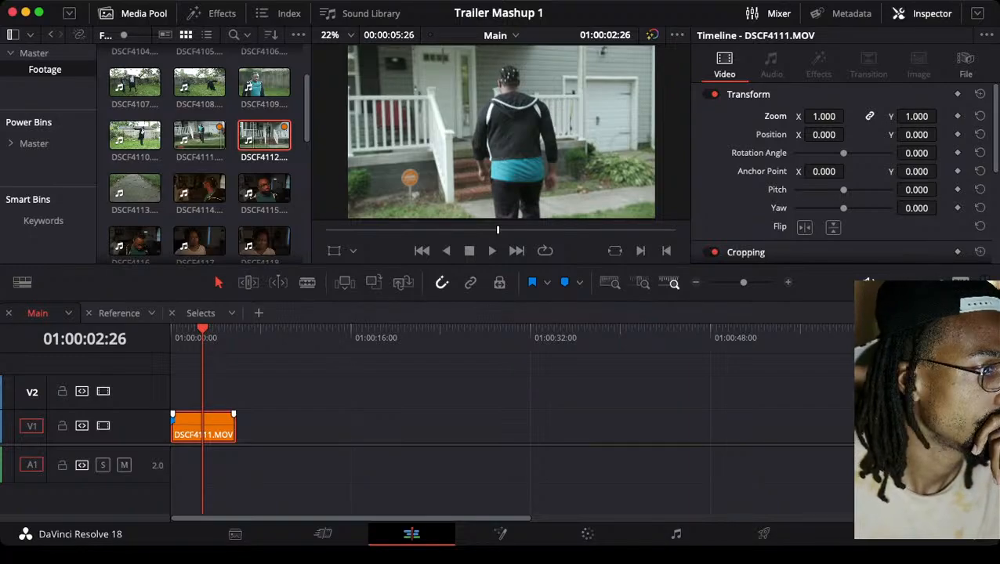
pyautogui.press('space')
pyautogui.press('space')
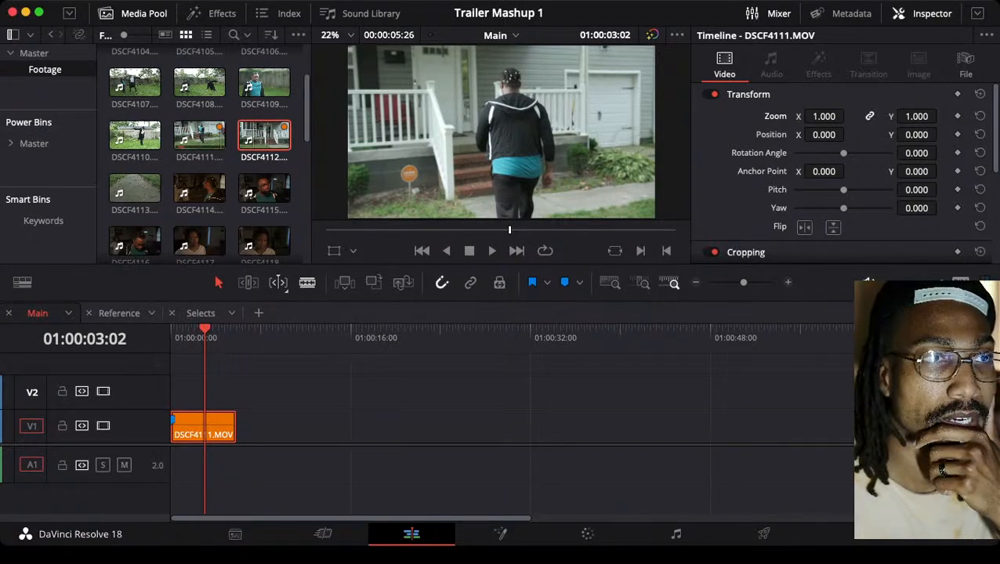
# Try a yaw of -1.477 on the Main clip and undo it
pyautogui.scroll(-5, 842, 173)
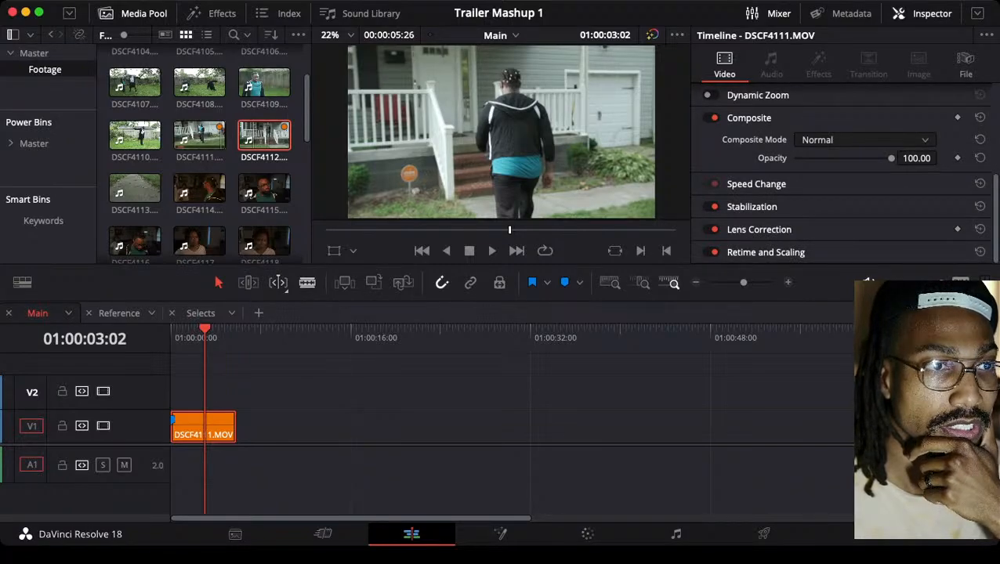
pyautogui.scroll(5, 842, 172)
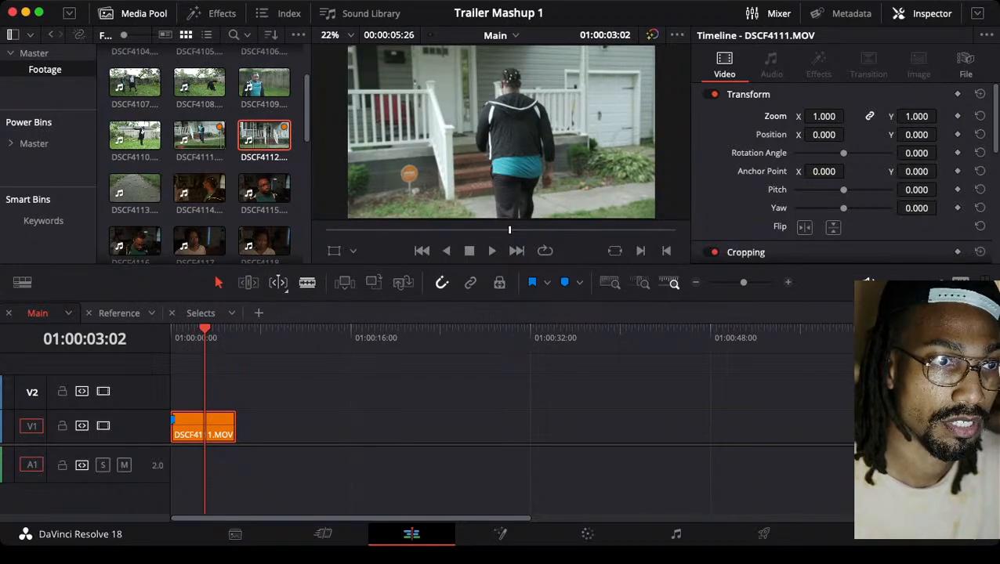
pyautogui.moveTo(843, 208); pyautogui.dragTo(796, 209)
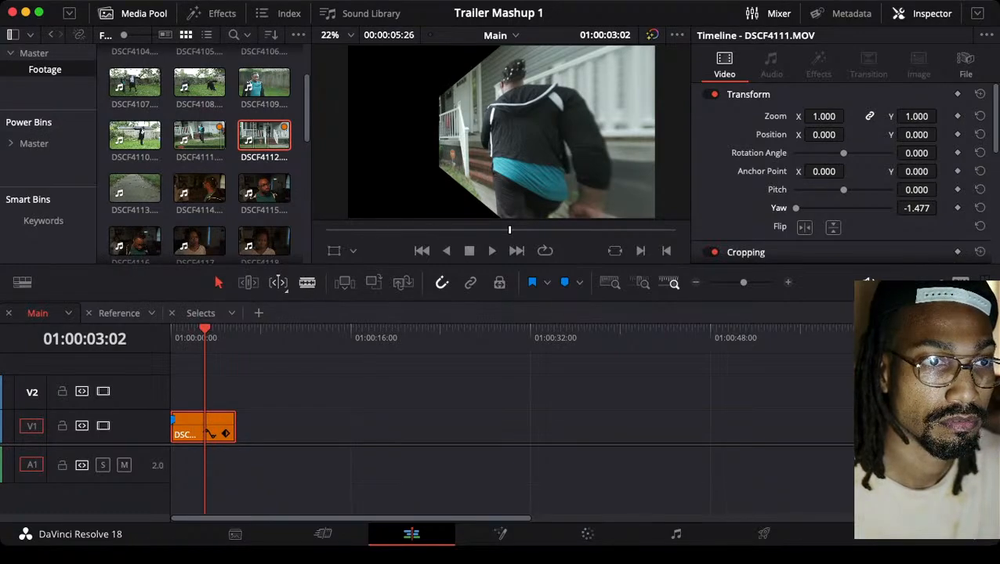
pyautogui.press('super+z')
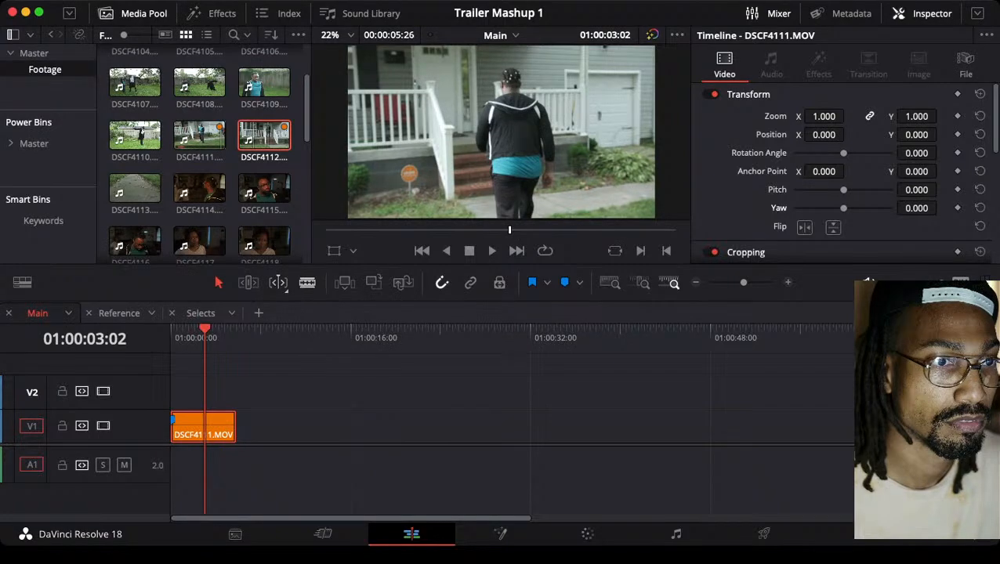
# Stabilize the DSCF4111 clip in the Main timeline using Perspective mode with the Zoom option on
pyautogui.scroll(-10, 842, 172)
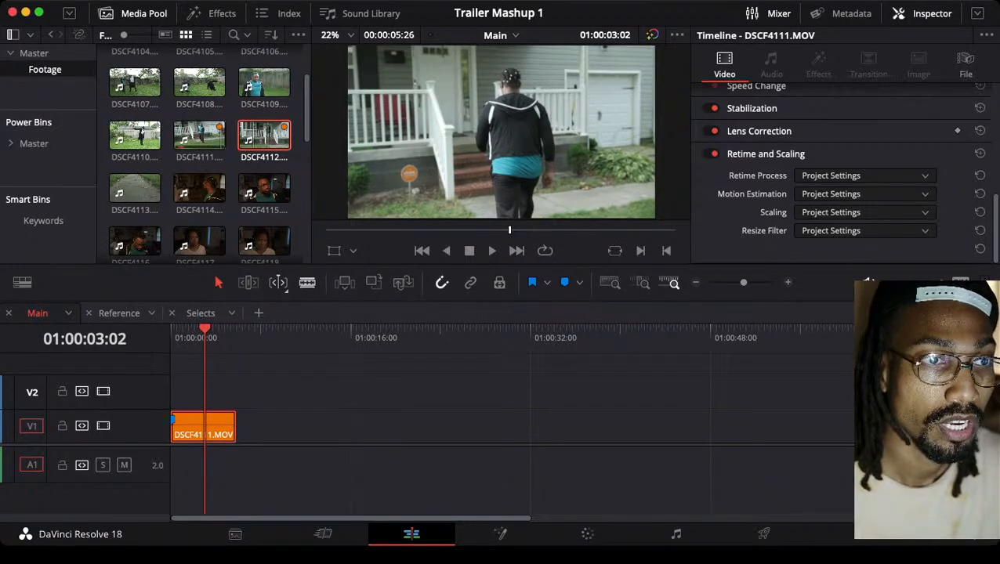
pyautogui.scroll(2, 842, 172)
pyautogui.scroll(3, 843, 172)
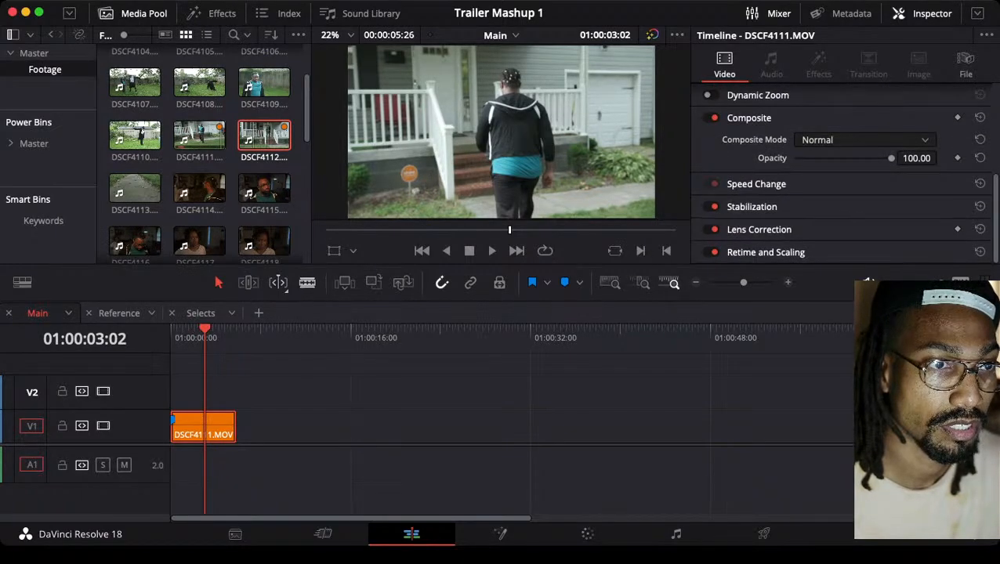
pyautogui.click(752, 207)
pyautogui.scroll(-2, 754, 205)
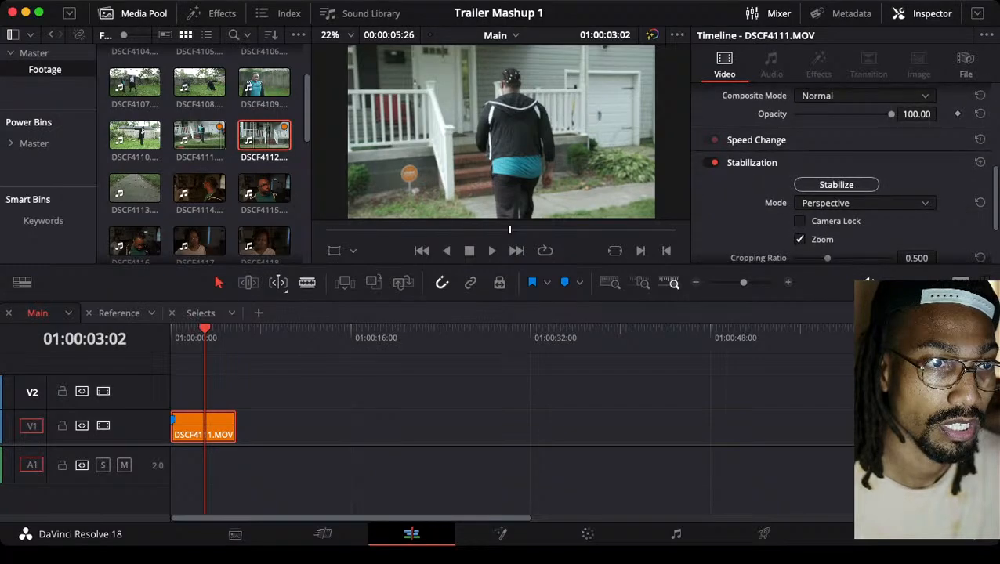
pyautogui.scroll(-2, 842, 172)
pyautogui.scroll(2, 842, 173)
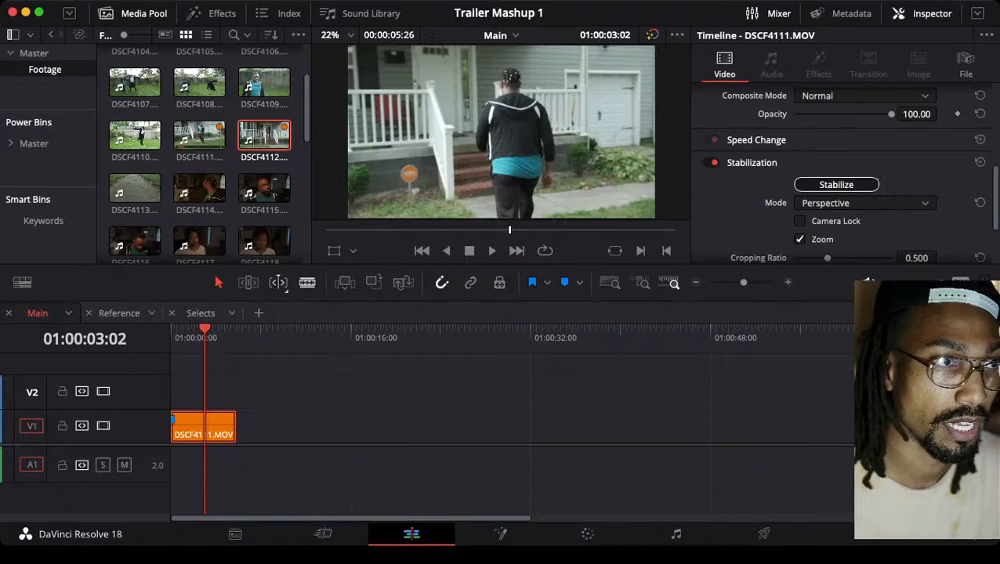
pyautogui.click(836, 184)
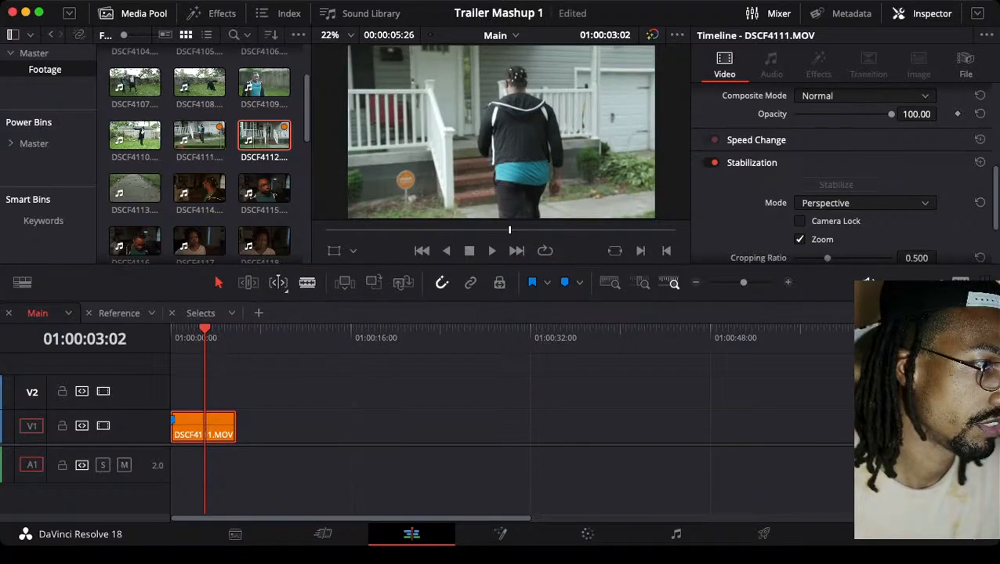
# Play the stabilized clip repeatedly from its start to examine how smooth the camera movement is
pyautogui.press('Home')
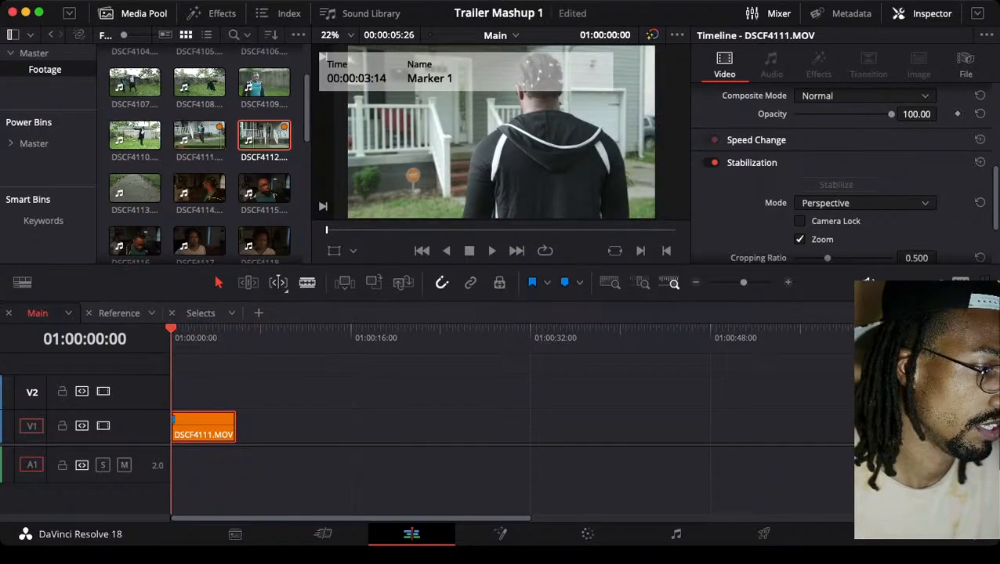
pyautogui.press('space')
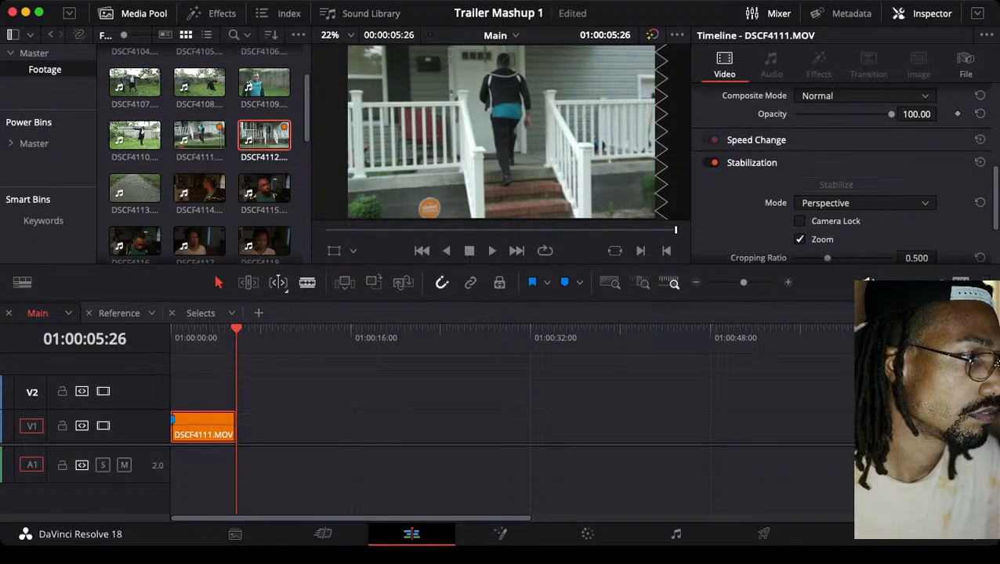
pyautogui.click(199, 337)
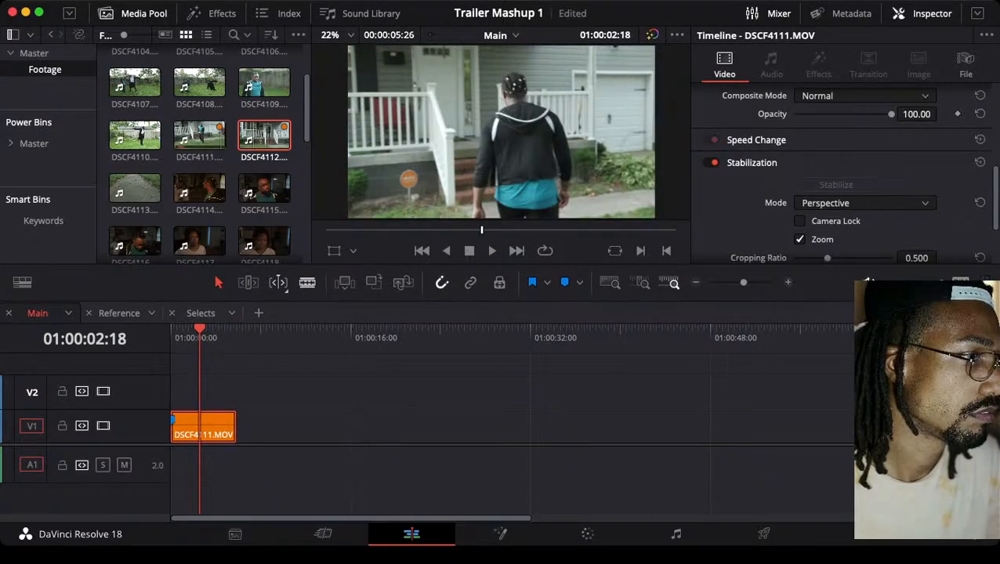
pyautogui.press('Home')
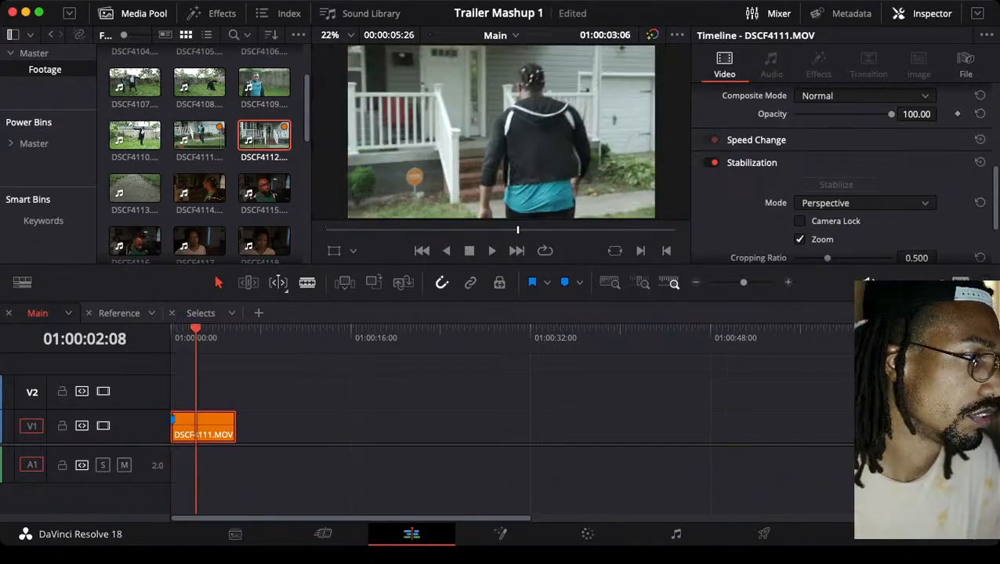
pyautogui.press('Up')
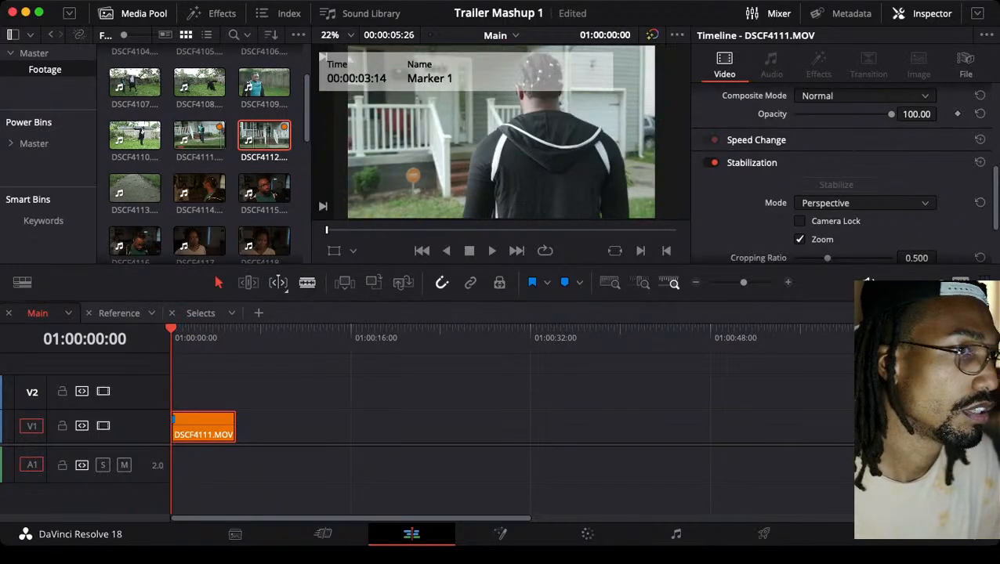
pyautogui.press('space')
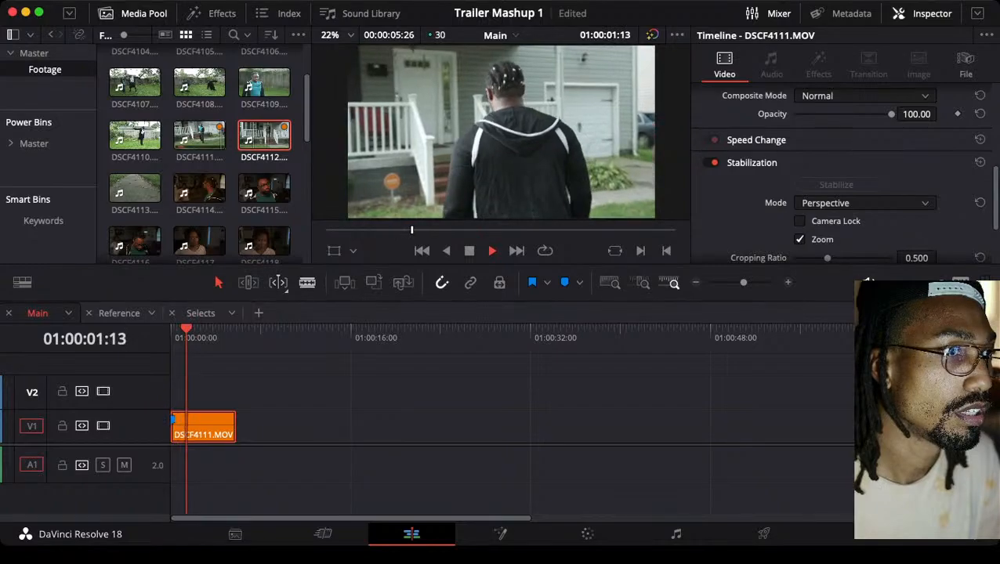
pyautogui.press('Up')
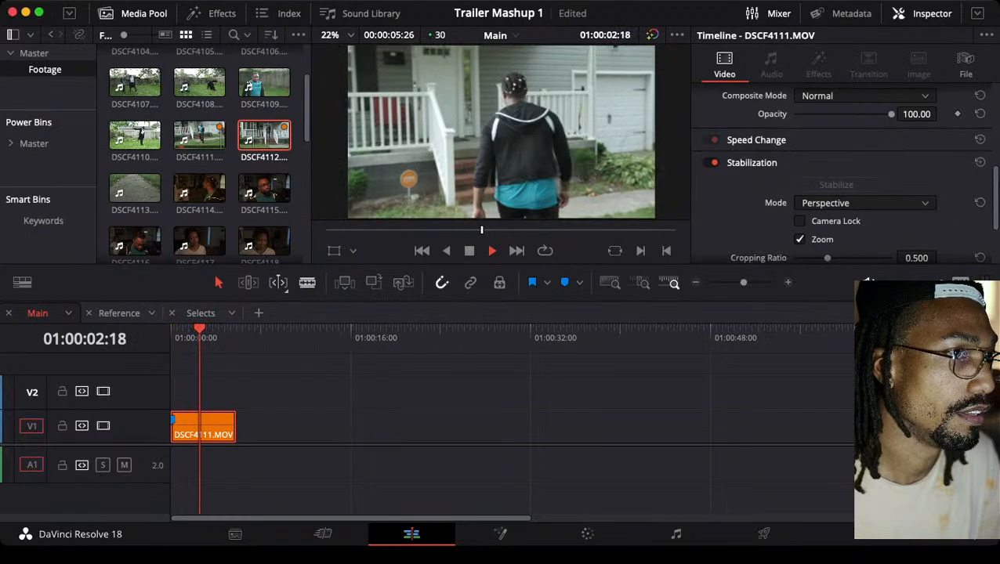
pyautogui.press('Up')
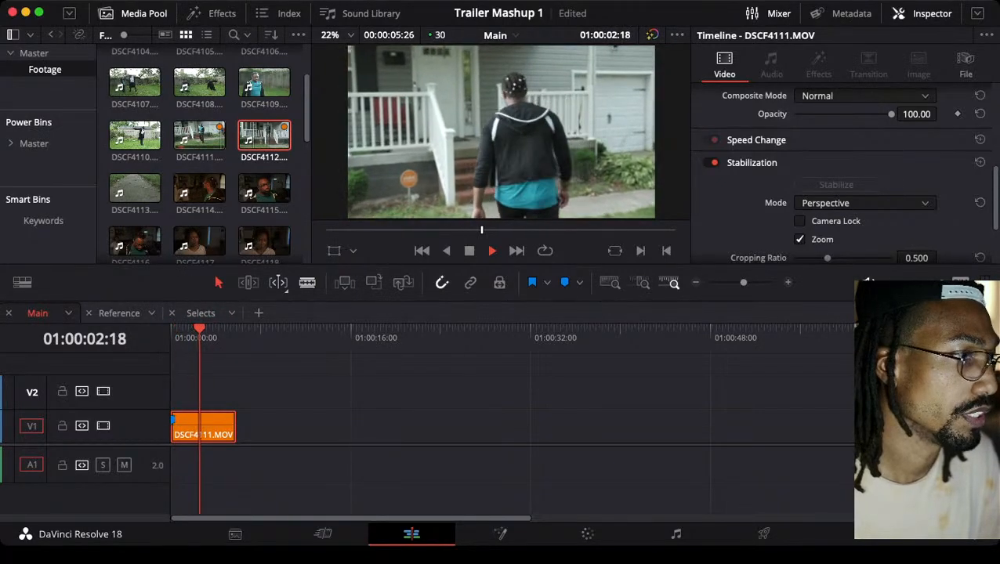
pyautogui.press('Up')
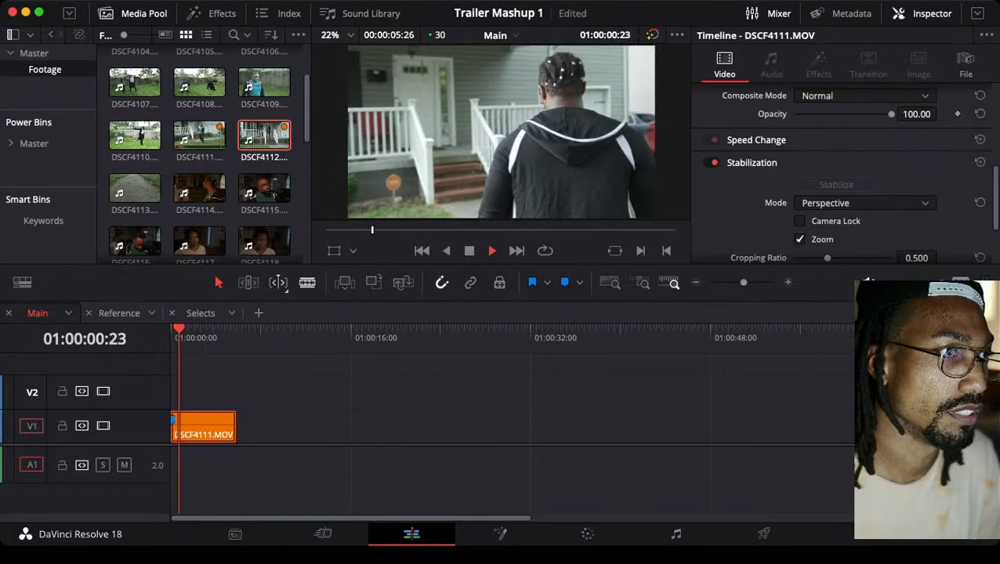
pyautogui.press('space')
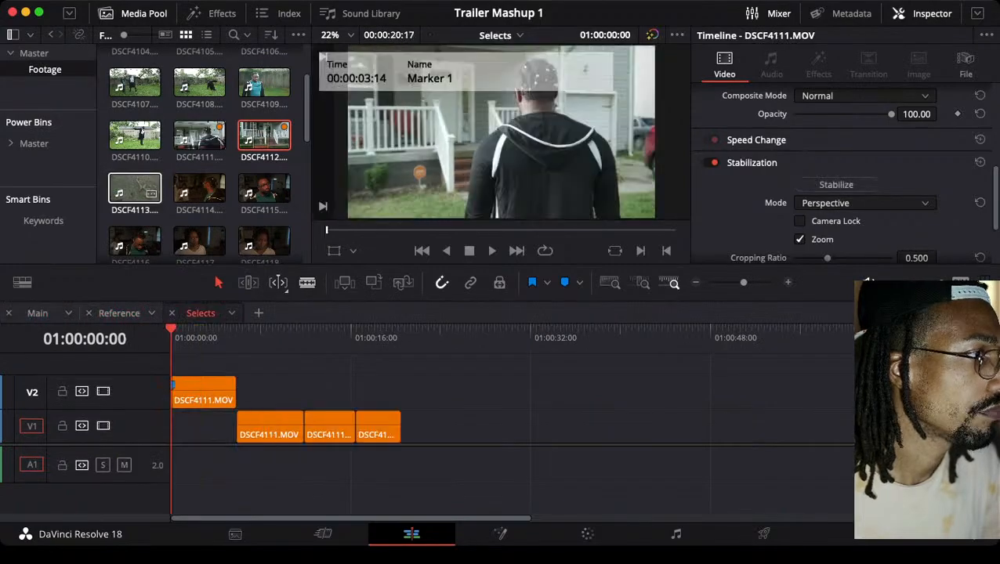
# Switch to the Selects timeline and select the DSCF4113 footage clip in the media pool
pyautogui.click(134, 188)
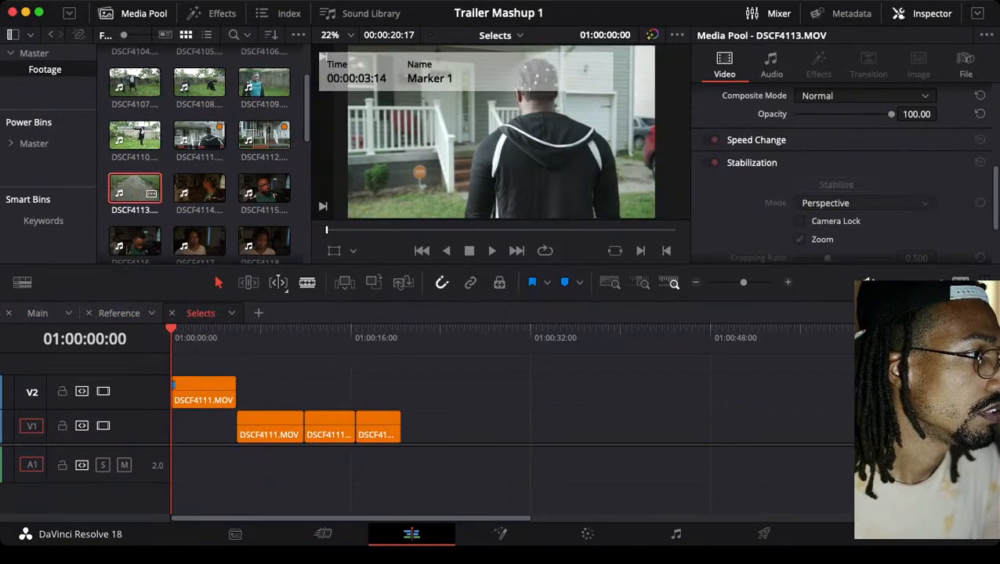
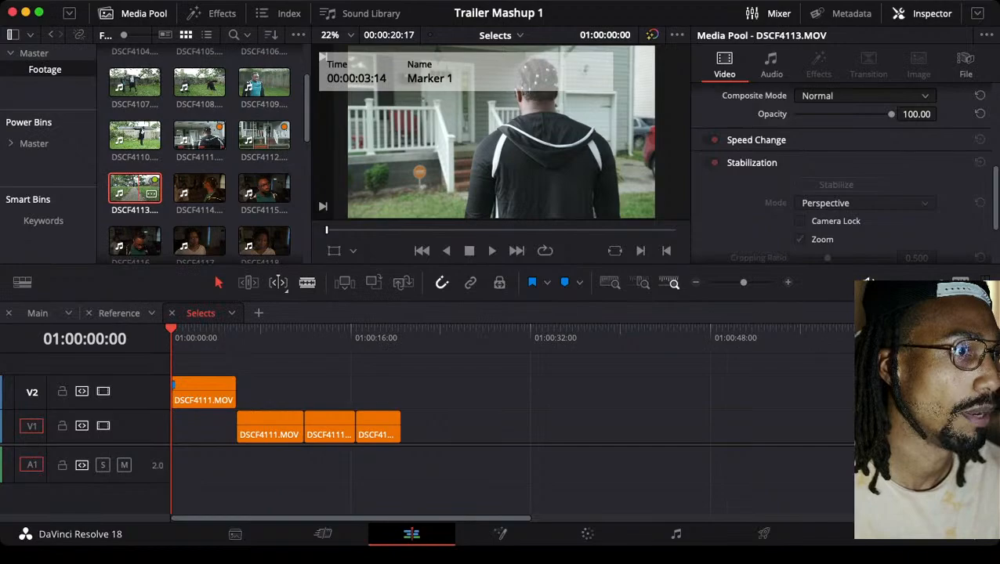
# Mark the first DSCF4113 take from 13:15:46:23 to 13:15:51:11, place its video on V1 after the orange clips in Selects, and save the project
pyautogui.doubleClick(138, 189)
pyautogui.moveTo(326, 230); pyautogui.dragTo(355, 230)
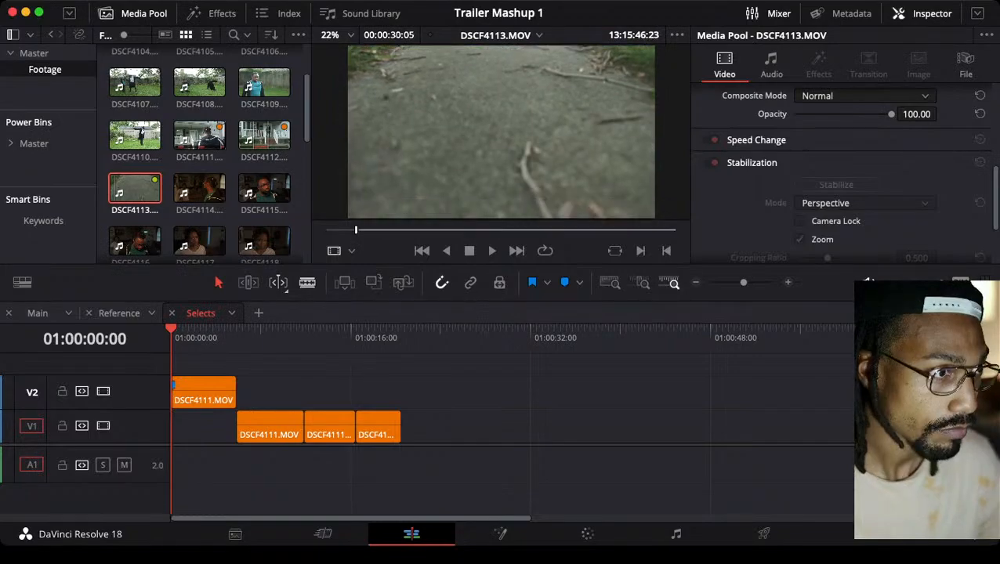
pyautogui.press('space')
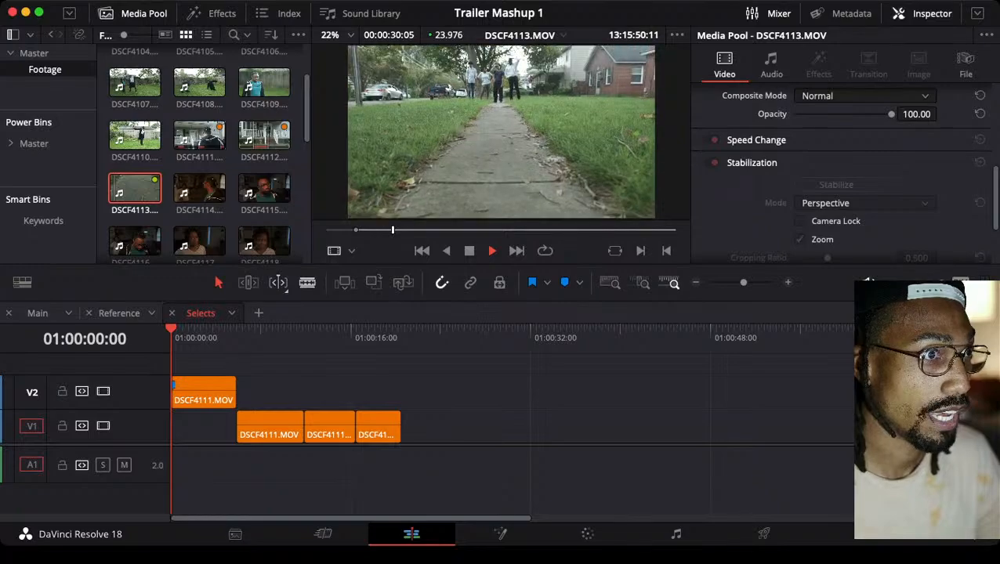
pyautogui.press('space')
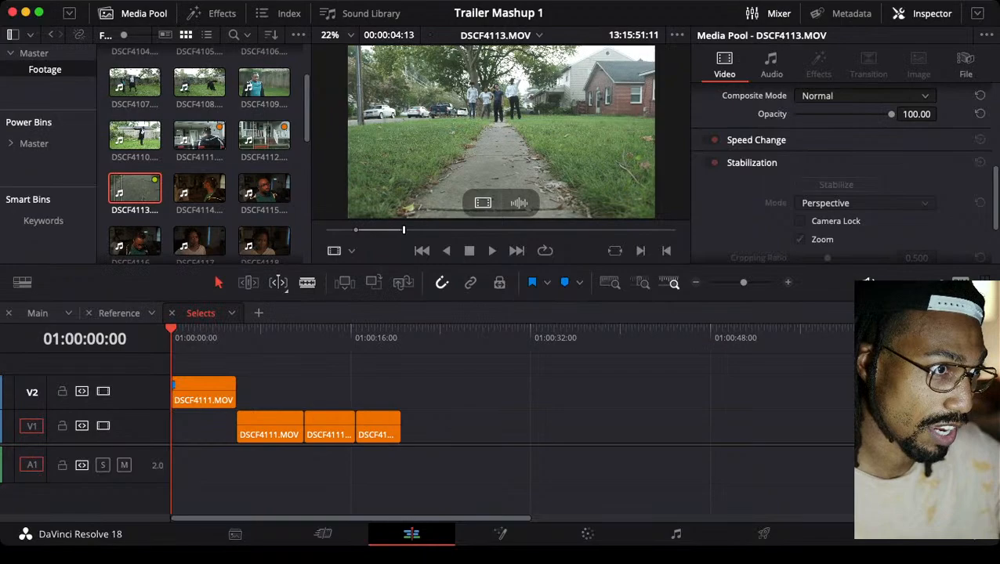
pyautogui.moveTo(483, 203); pyautogui.dragTo(456, 427)
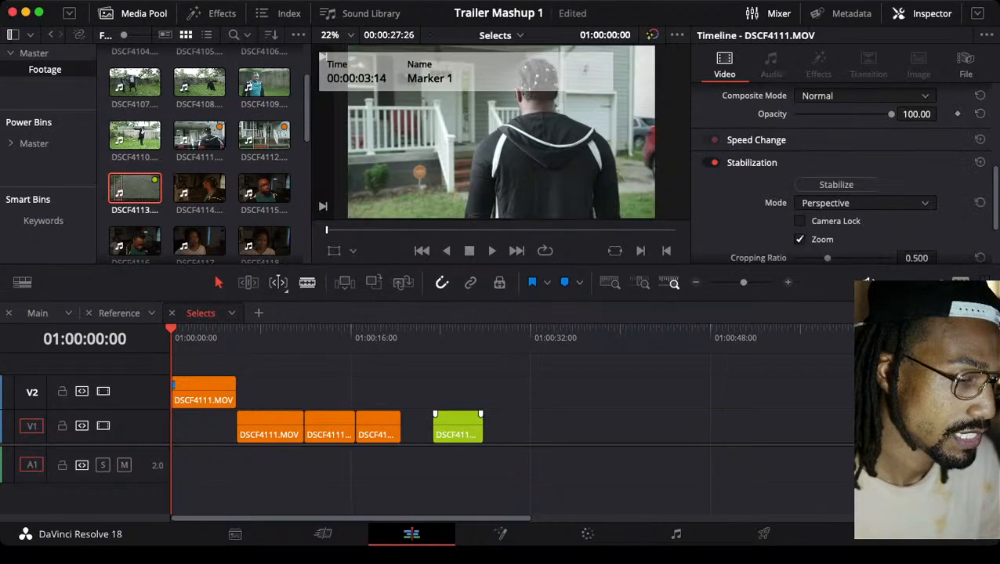
pyautogui.press('super+s')
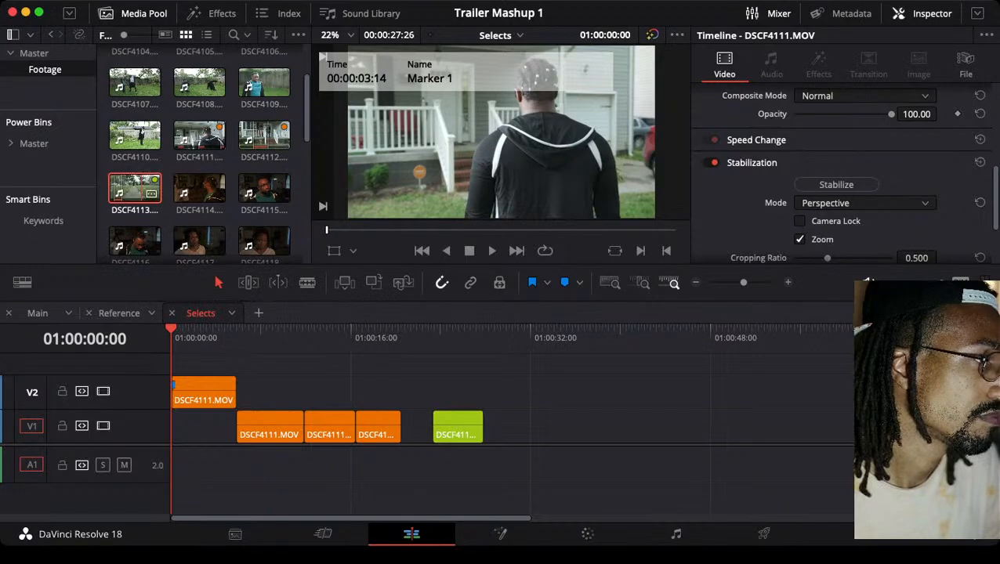
# Mark the second DSCF4113 take from 13:15:58:23 to 13:16:03:23 and add its video to V1 after the first green clip
pyautogui.doubleClick(138, 189)
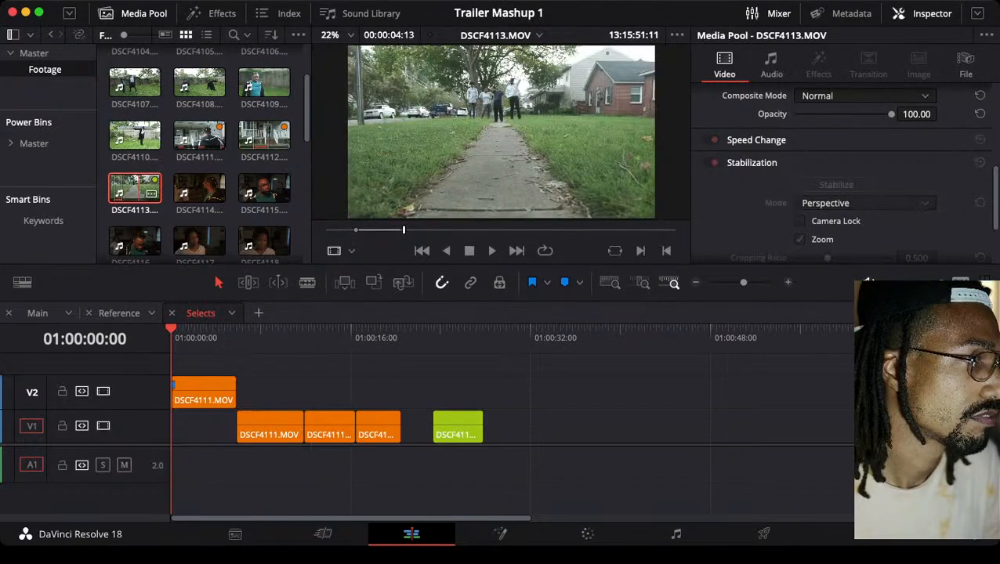
pyautogui.moveTo(404, 230); pyautogui.dragTo(482, 230)
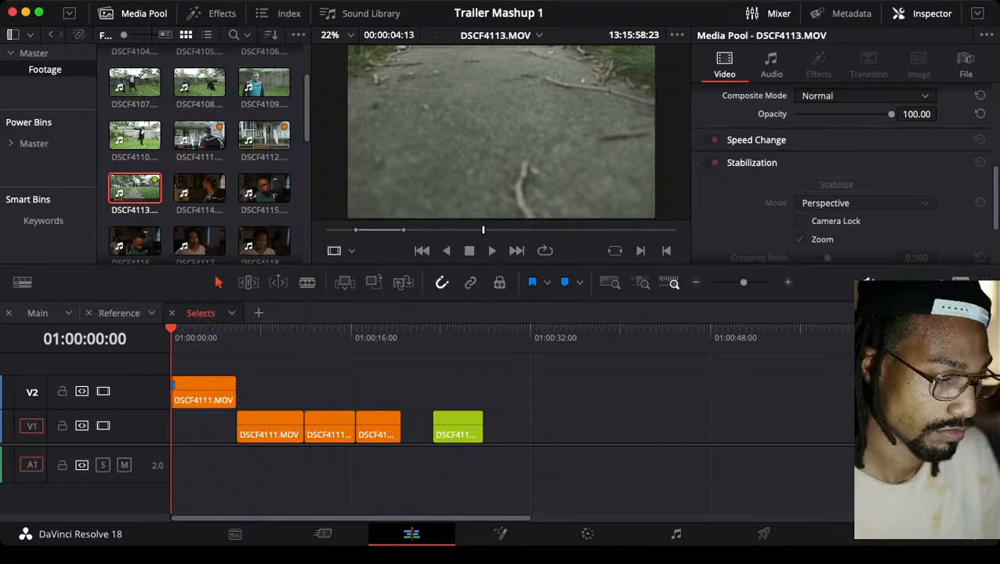
pyautogui.press('space')
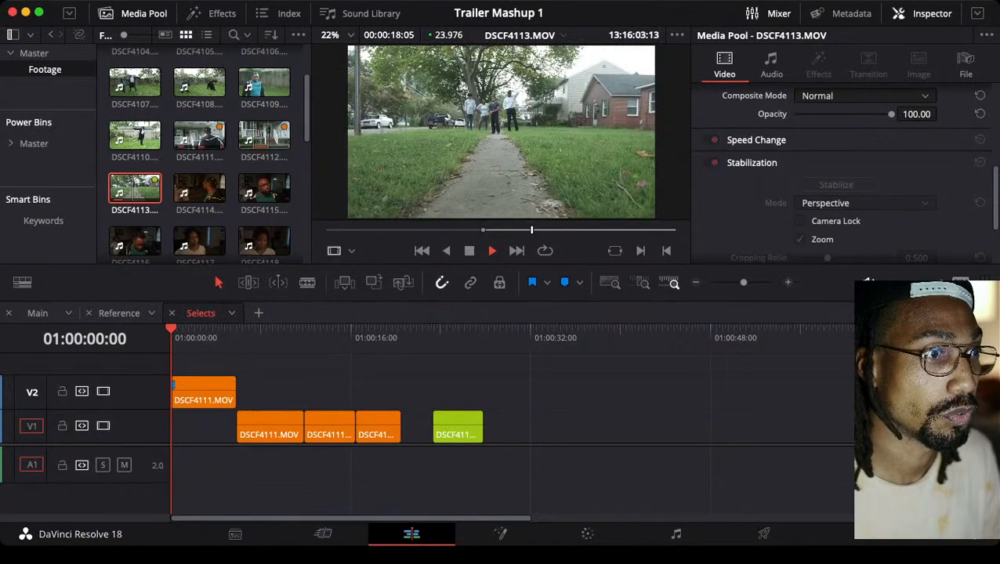
pyautogui.press('space')
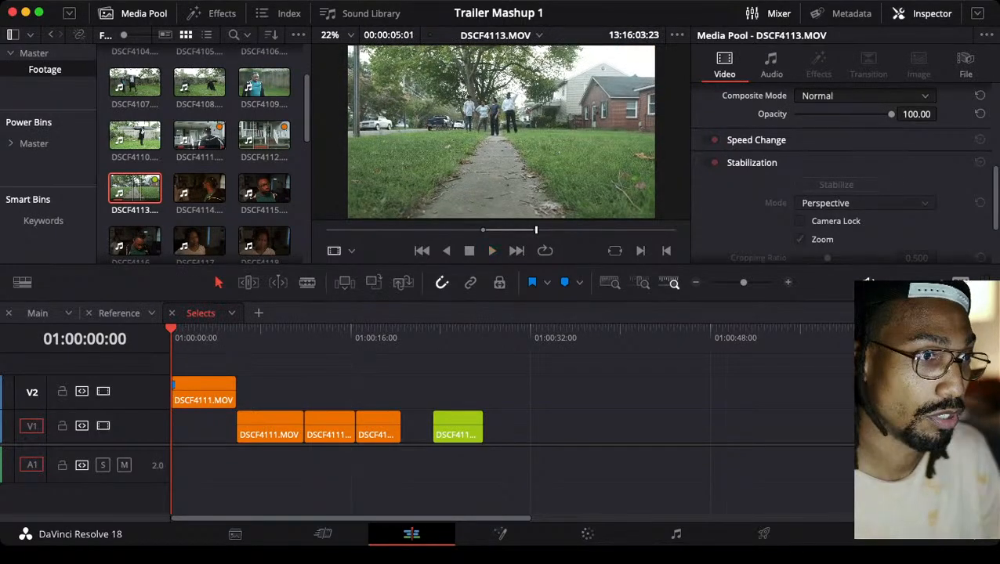
pyautogui.moveTo(483, 203); pyautogui.dragTo(514, 427)
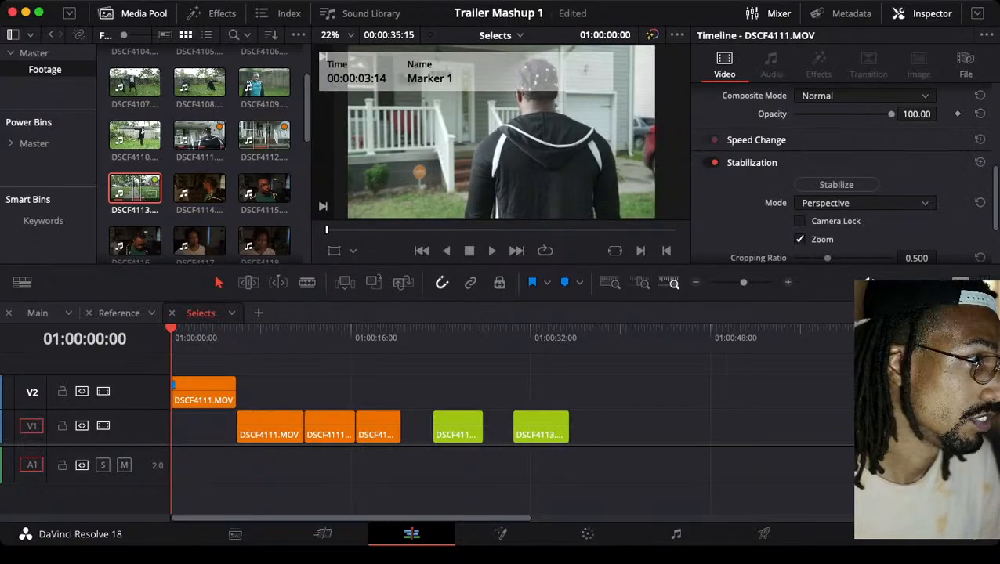
# Mark the third DSCF4113 take from 13:16:10:14 to 13:16:14:15 and add its video to V1 after the second take
pyautogui.doubleClick(136, 189)
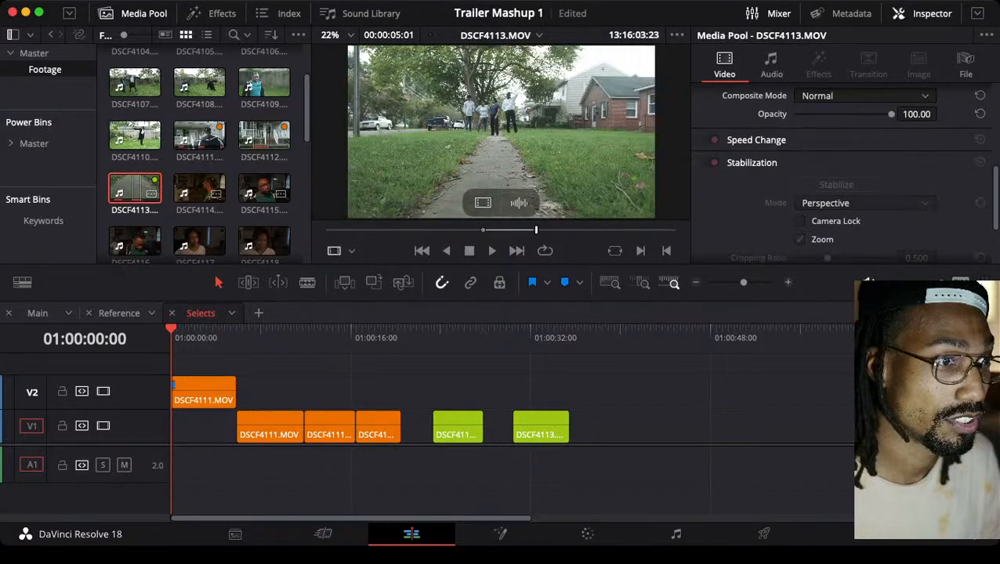
pyautogui.moveTo(611, 230)
pyautogui.mouseDown()
pyautogui.moveTo(621, 230)
pyautogui.moveTo(605, 230)
pyautogui.mouseUp()
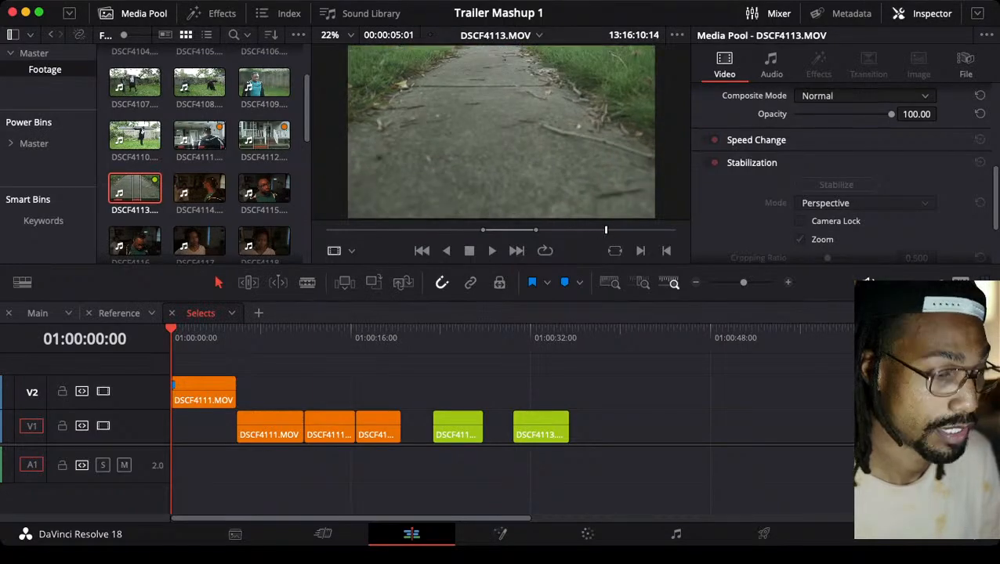
pyautogui.press('space')
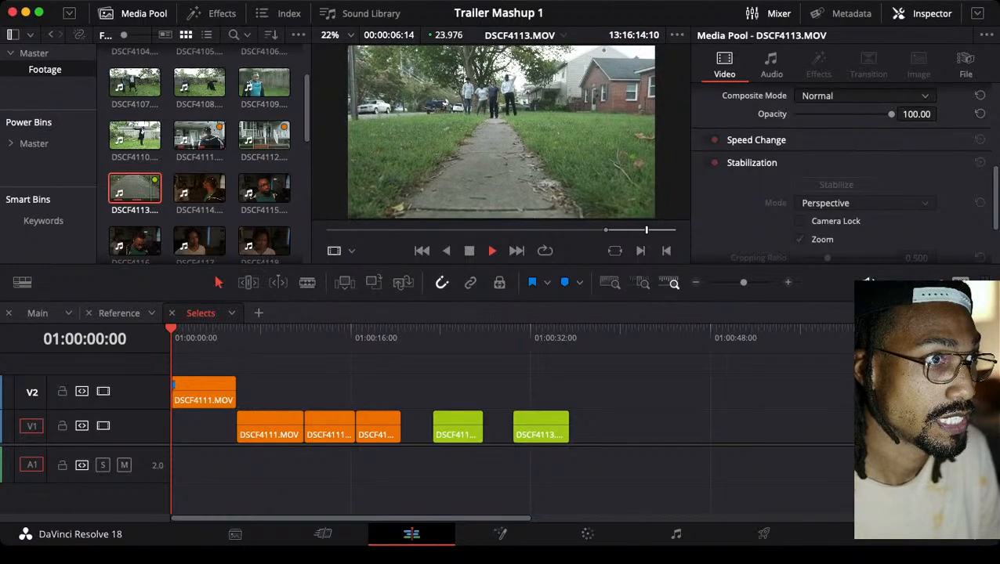
pyautogui.press('space')
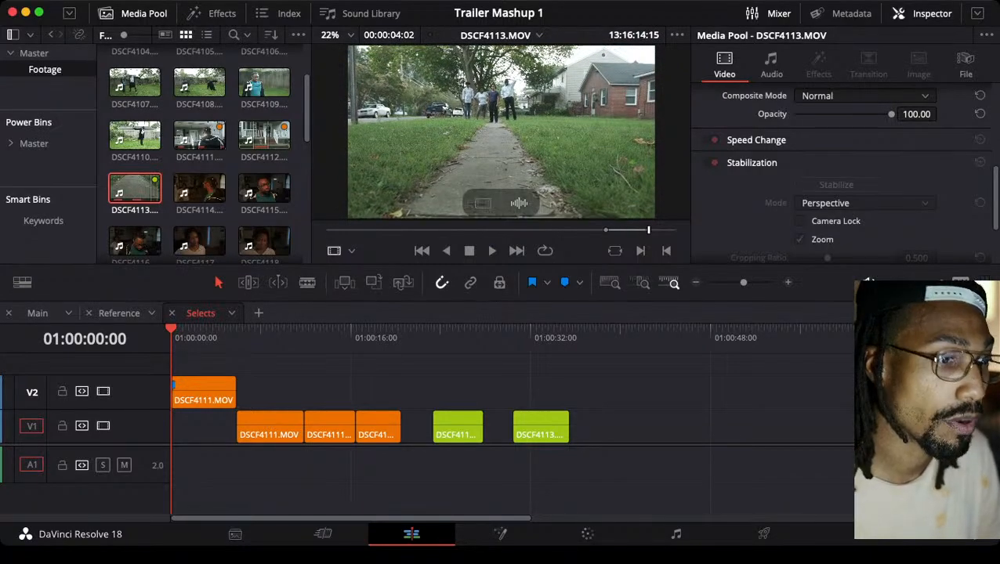
pyautogui.moveTo(482, 203); pyautogui.dragTo(611, 427)
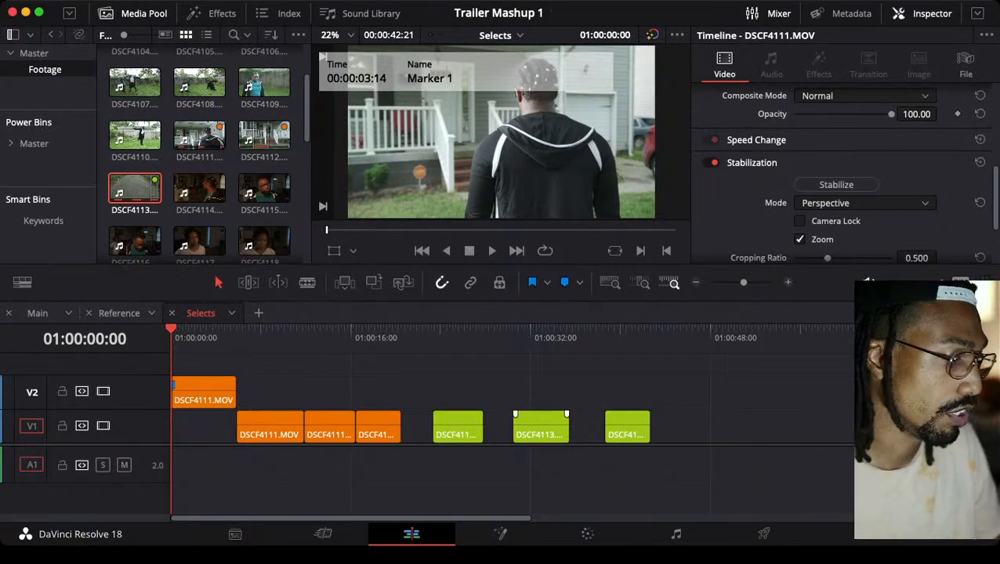
# Close the gaps between the three DSCF4113 takes on V1 and play them from 01:00:23:10 to compare them
pyautogui.moveTo(540, 427); pyautogui.dragTo(514, 427)
pyautogui.moveTo(630, 433); pyautogui.dragTo(577, 433)
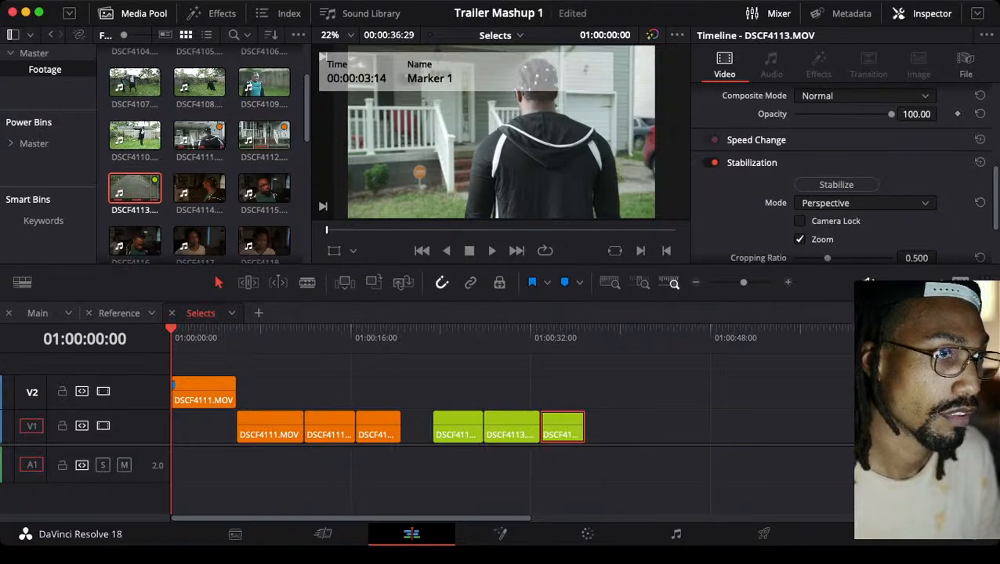
pyautogui.click(432, 333)
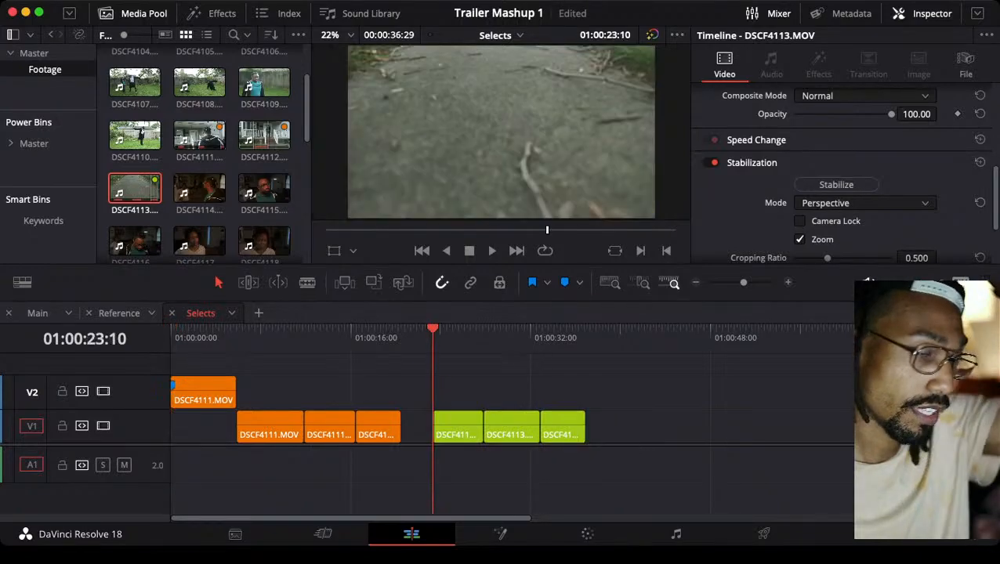
pyautogui.press('space')
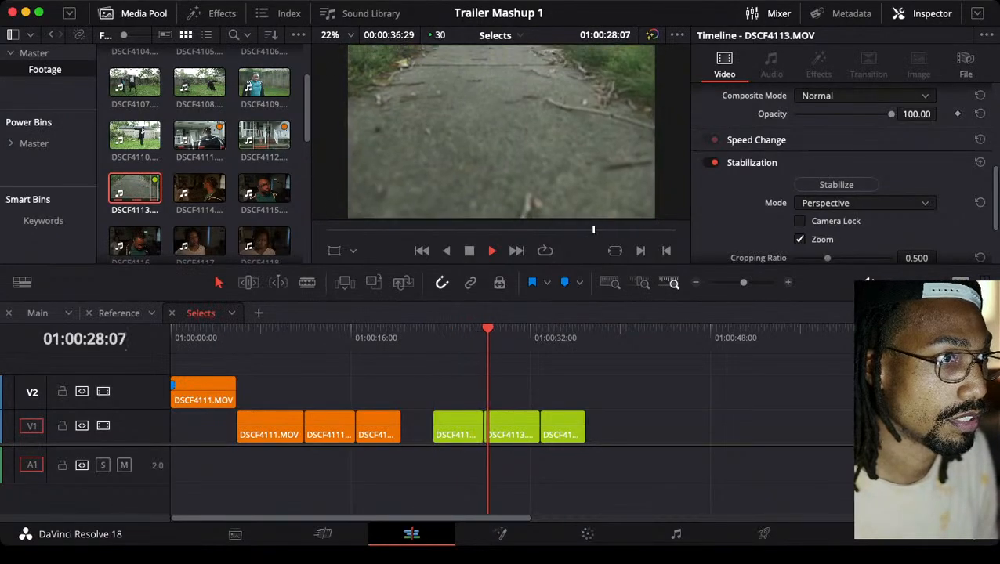
pyautogui.press('space')
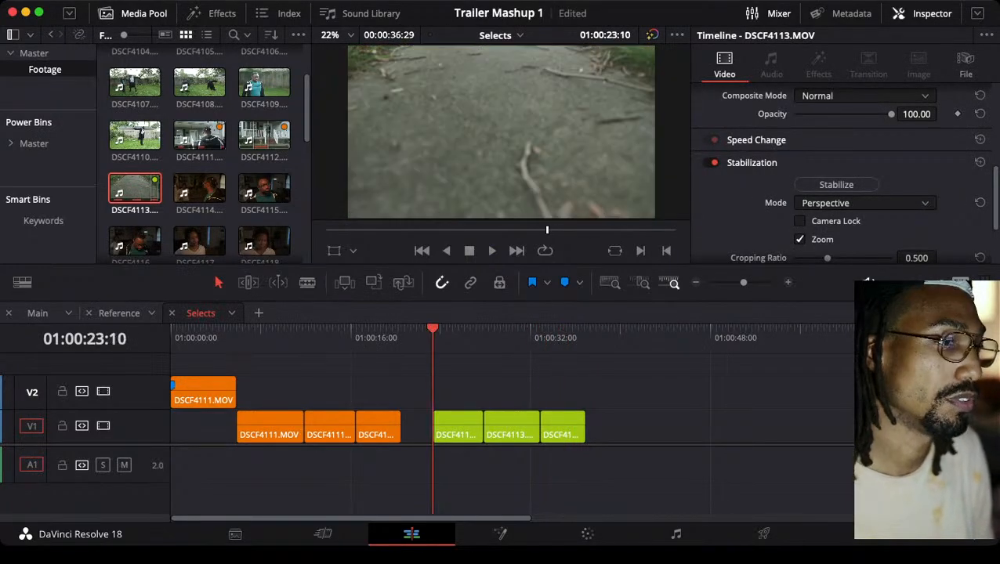
pyautogui.press('space')
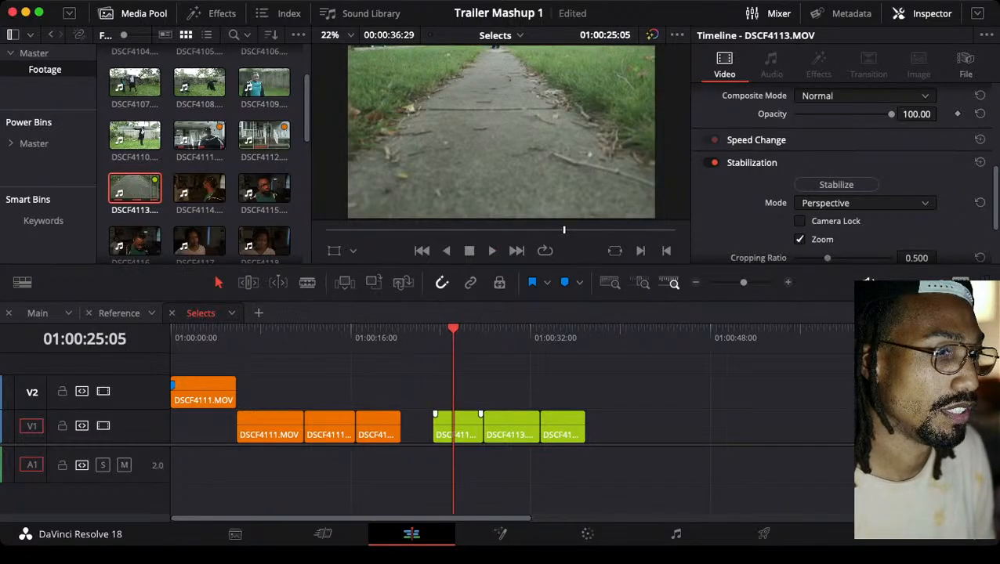
# Raise the first DSCF4113 take to V2 in Selects and copy it into Main on V1, directly after the DSCF4111 clip
pyautogui.moveTo(467, 428); pyautogui.dragTo(468, 396)
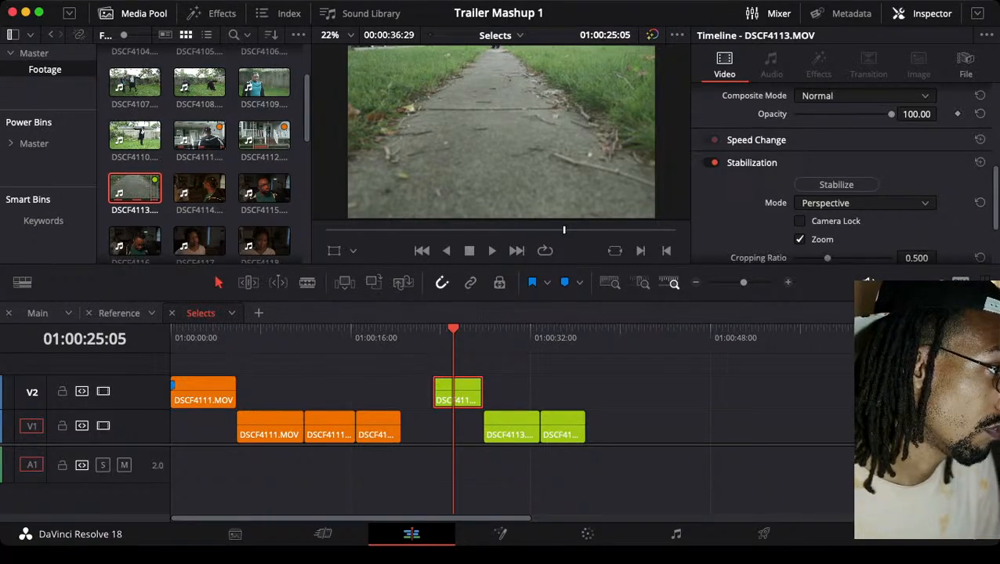
pyautogui.click(37, 313)
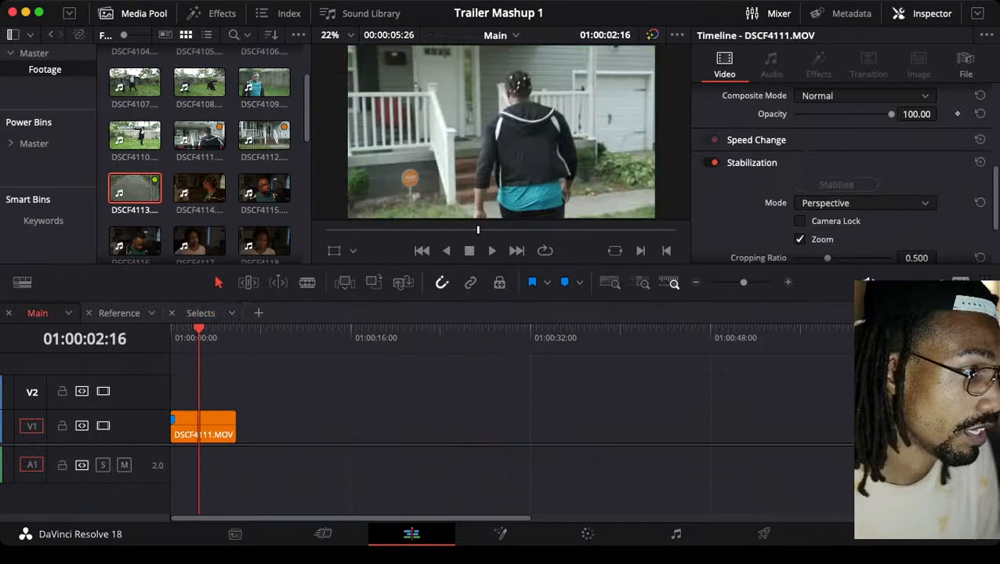
pyautogui.press('Down')
pyautogui.press('super+v')
pyautogui.moveTo(271, 390); pyautogui.dragTo(271, 425)
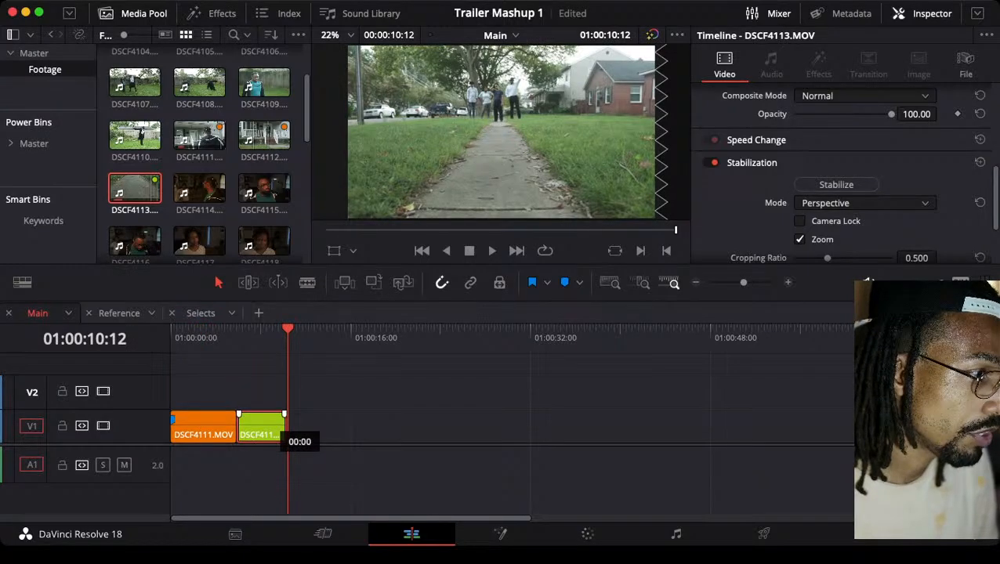
# Stabilize the DSCF4113 clip in Main using Perspective mode with Zoom on, and play it from its start
pyautogui.press('Up')
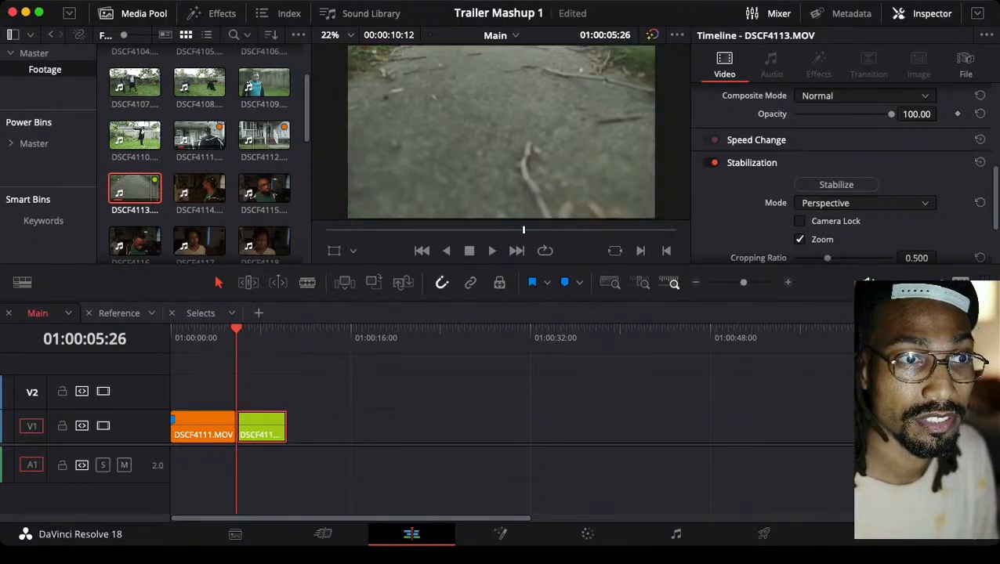
pyautogui.click(836, 185)
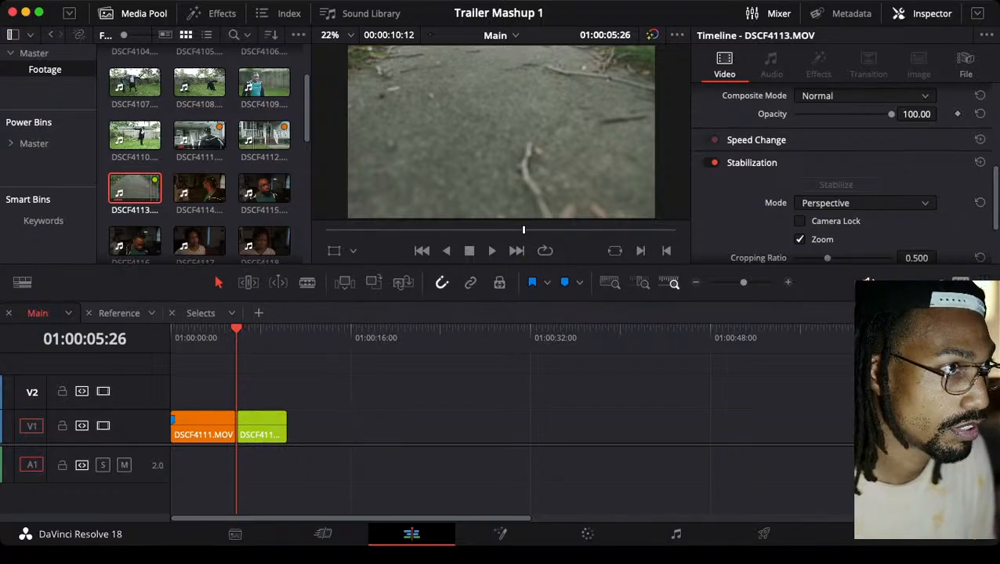
pyautogui.press('space')
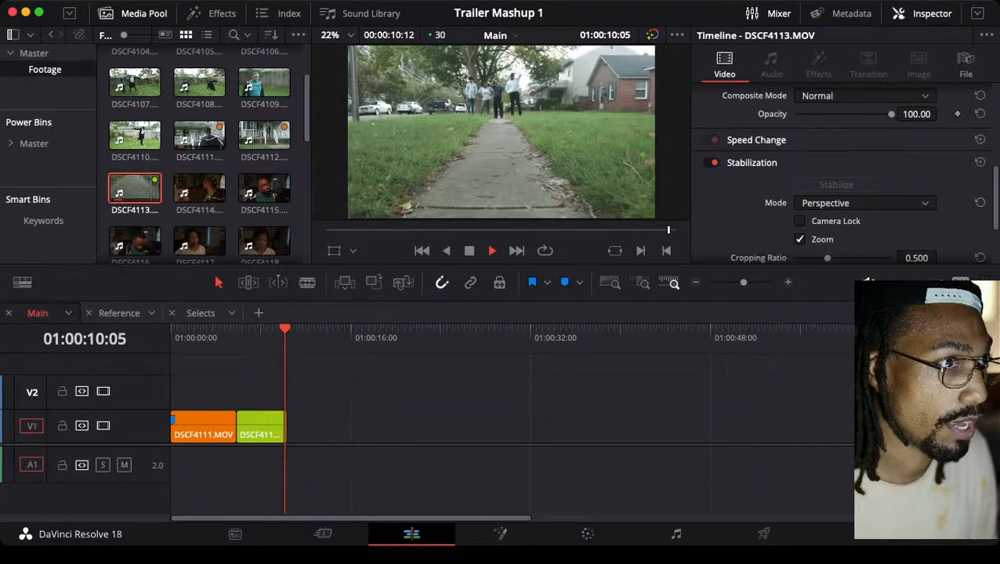
# Extend the end of the DSCF4113 clip in Main to 01:00:12:05 and play into the added part
pyautogui.press('super+equal')
pyautogui.press('super+equal')
pyautogui.moveTo(397, 427); pyautogui.dragTo(435, 427)
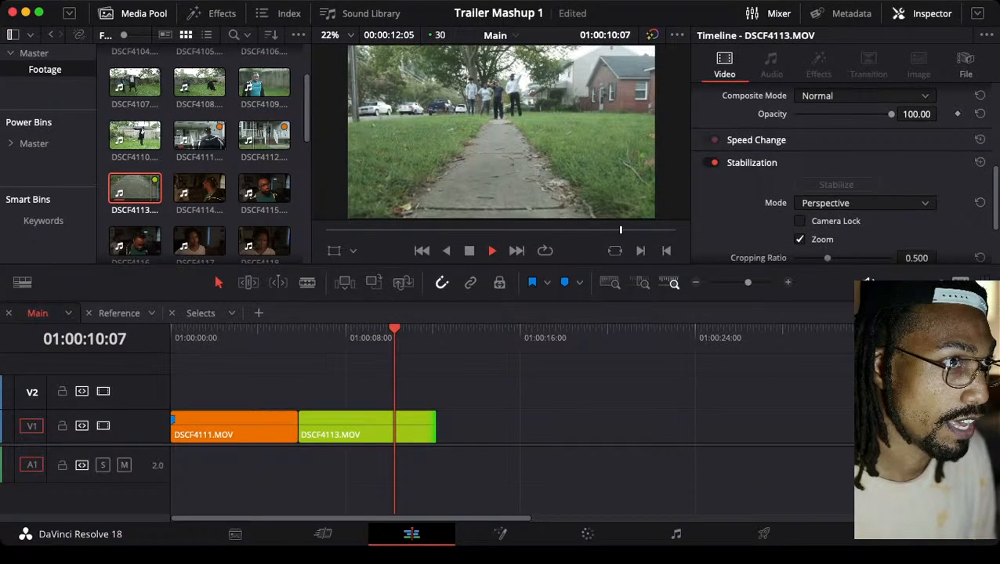
pyautogui.press('space')
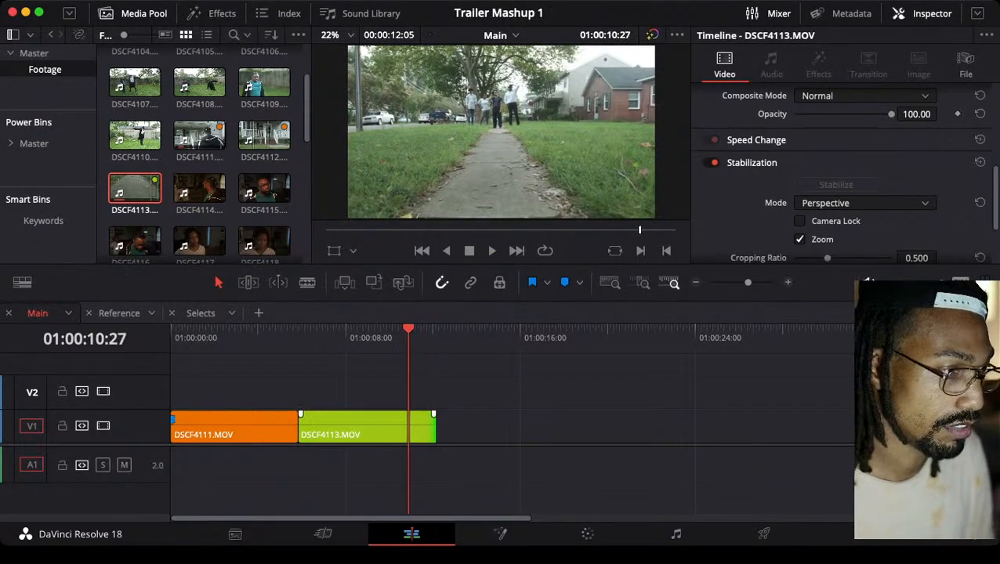
# Stabilize the lengthened DSCF4113 clip again in Perspective mode, play it from its start at 01:00:05:26, and save the project
pyautogui.click(367, 427)
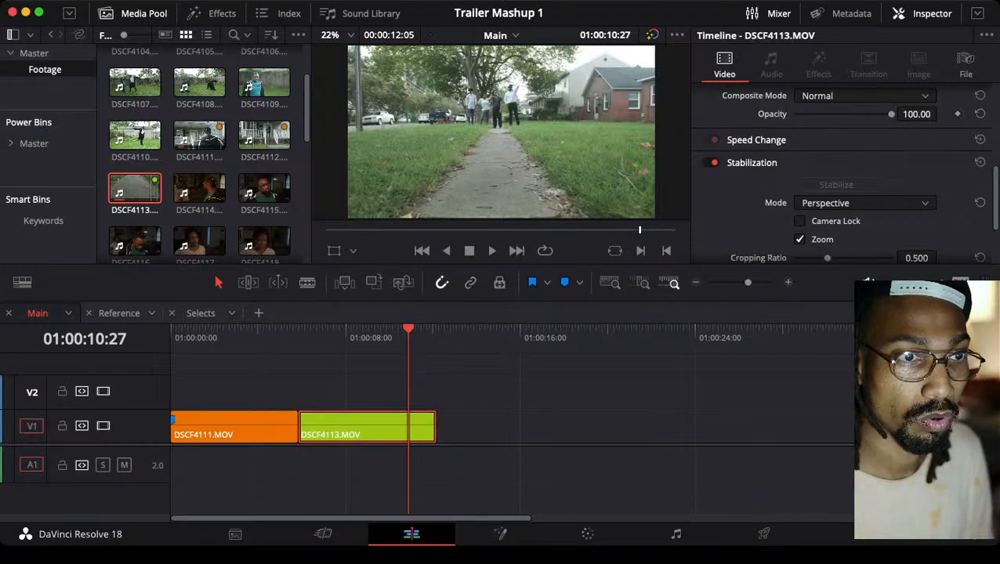
pyautogui.click(865, 203)
pyautogui.click(865, 202)
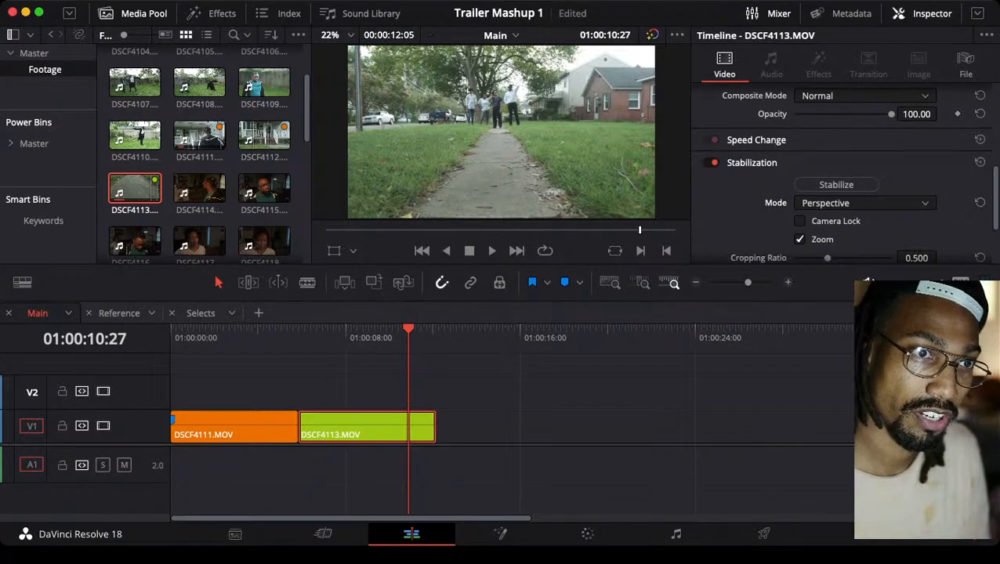
pyautogui.click(836, 185)
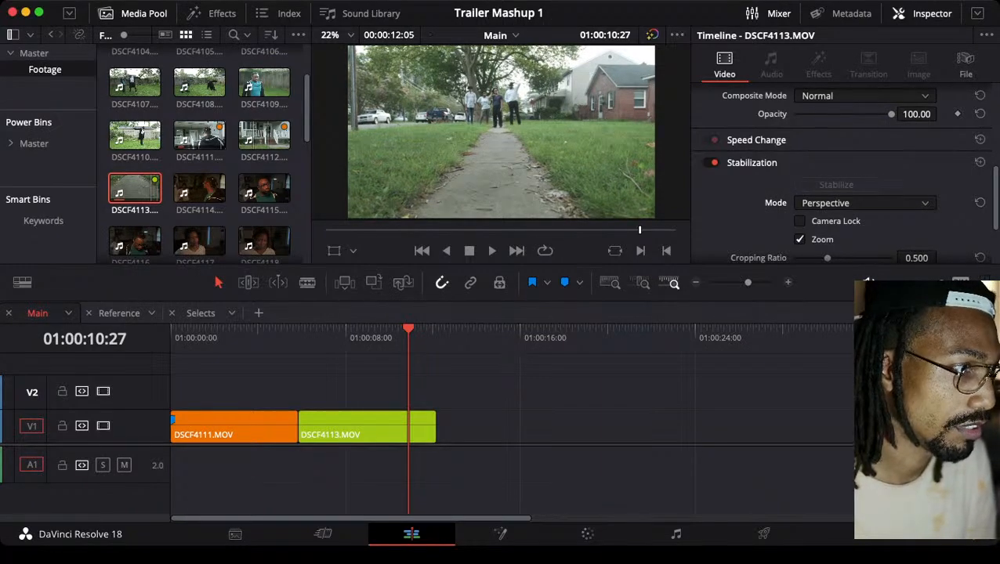
pyautogui.press('Up')
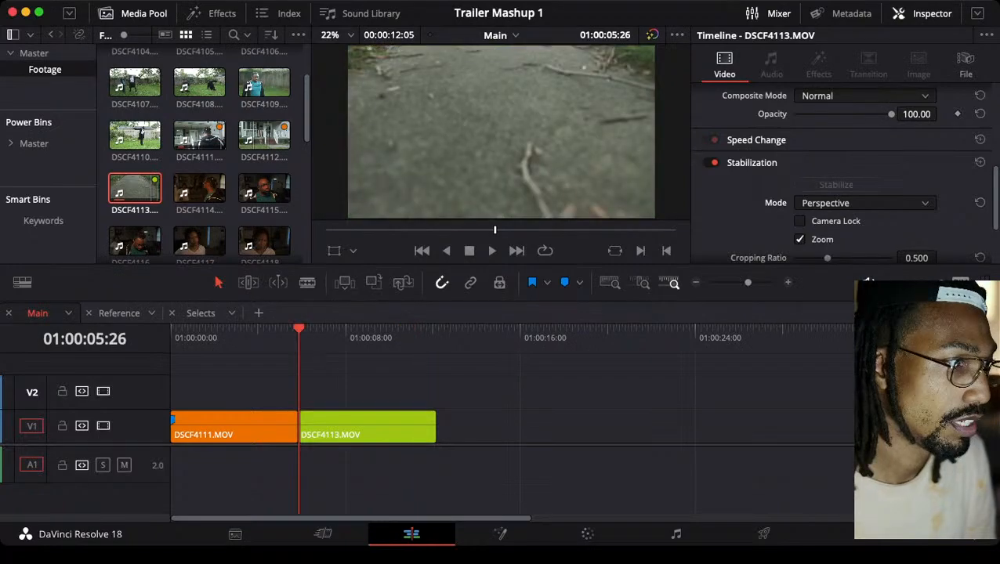
pyautogui.press('space')
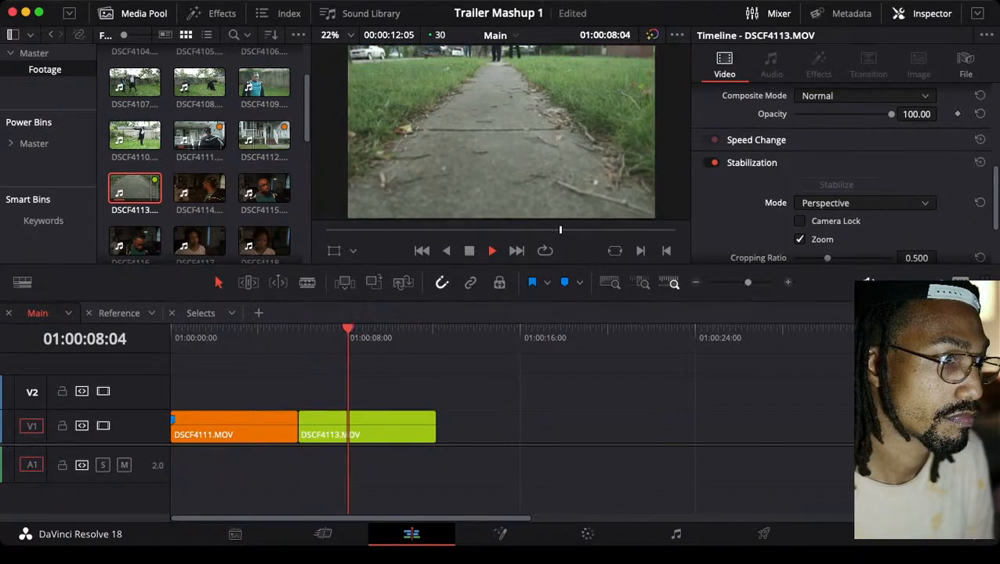
pyautogui.press('space')
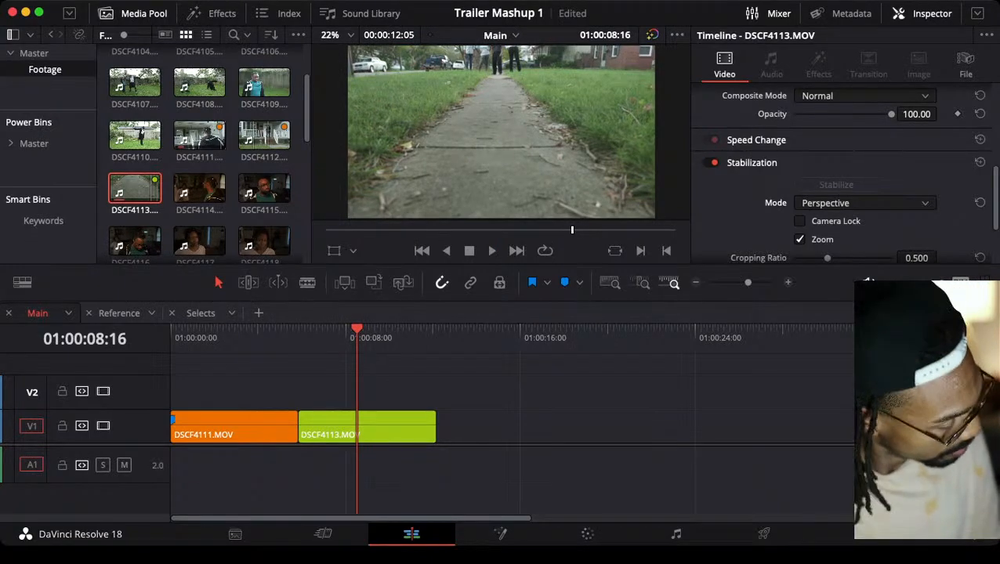
pyautogui.press('super+s')
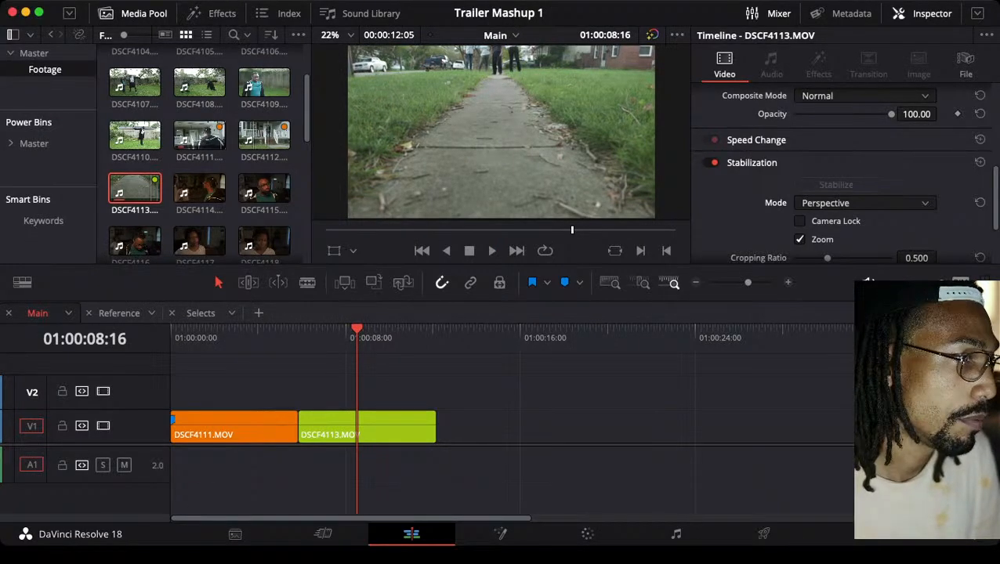
# Show the sleeping shot at 01:00:03:25 in the Reference timeline
pyautogui.click(119, 313)
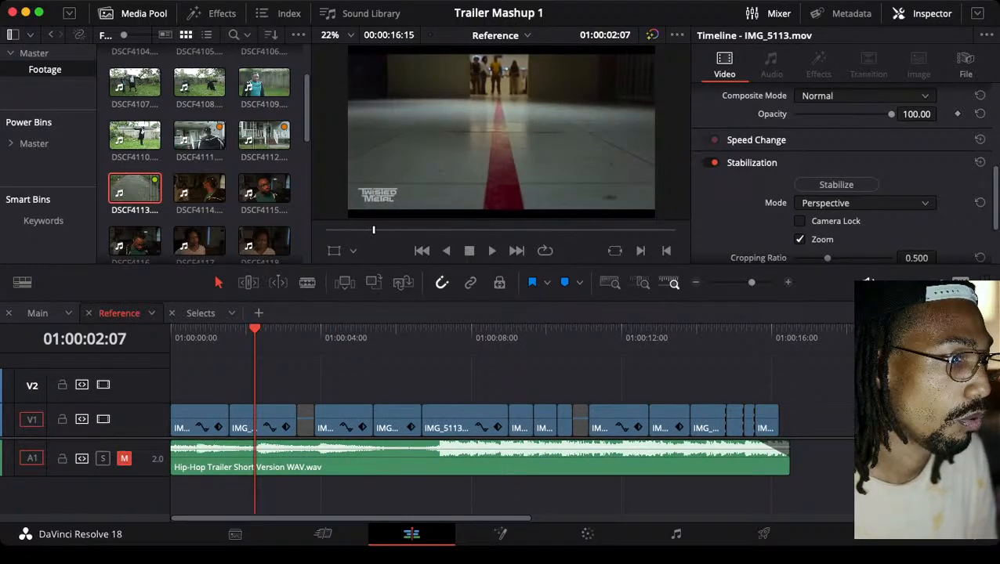
pyautogui.press('Down')
pyautogui.press('Down')
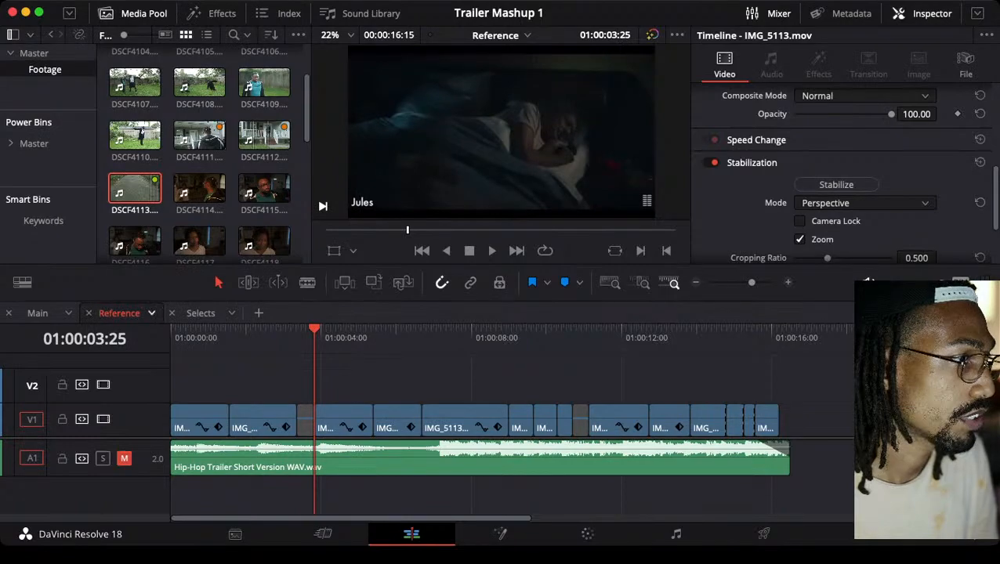
# Return to the Selects timeline, park the playhead past its last clip, and look through the Footage bin for a matching sleeping shot
pyautogui.click(200, 312)
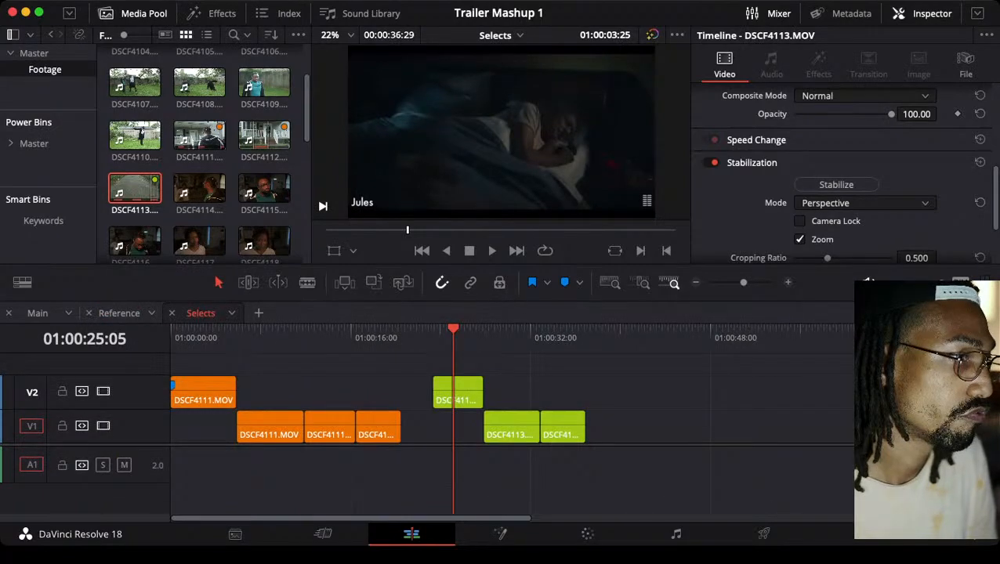
pyautogui.click(606, 333)
pyautogui.scroll(-2, 201, 187)
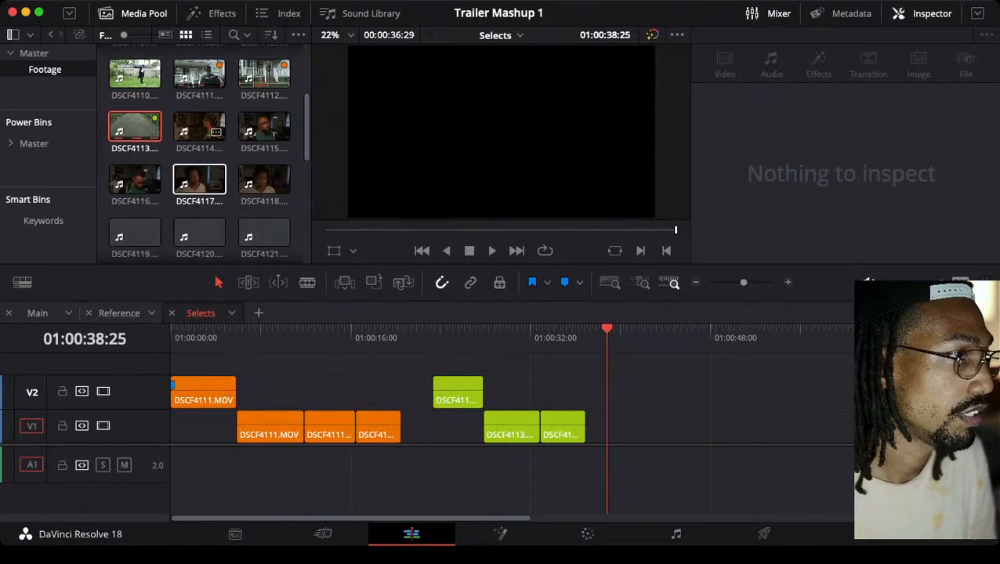
pyautogui.scroll(-3, 199, 188)
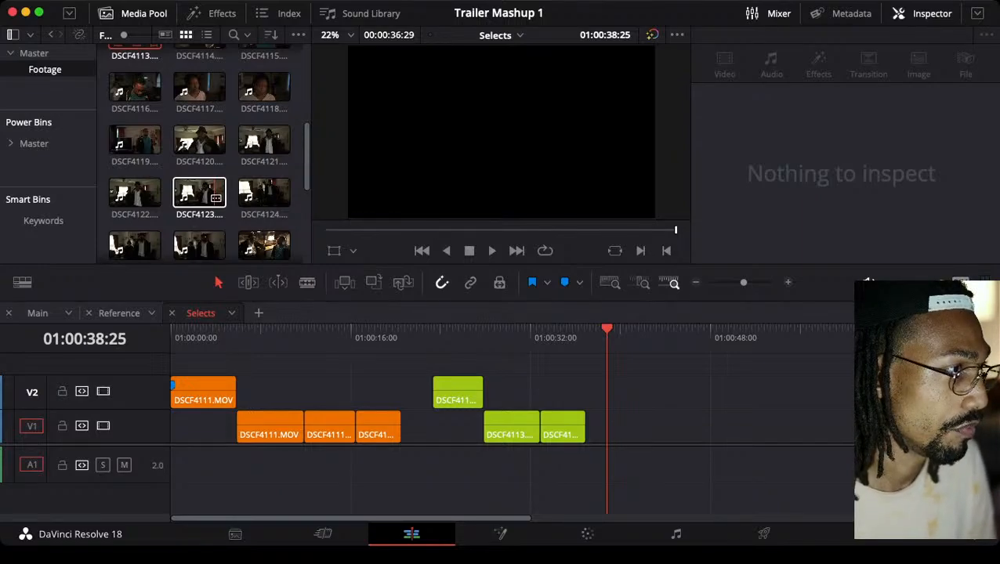
pyautogui.scroll(-2, 199, 195)
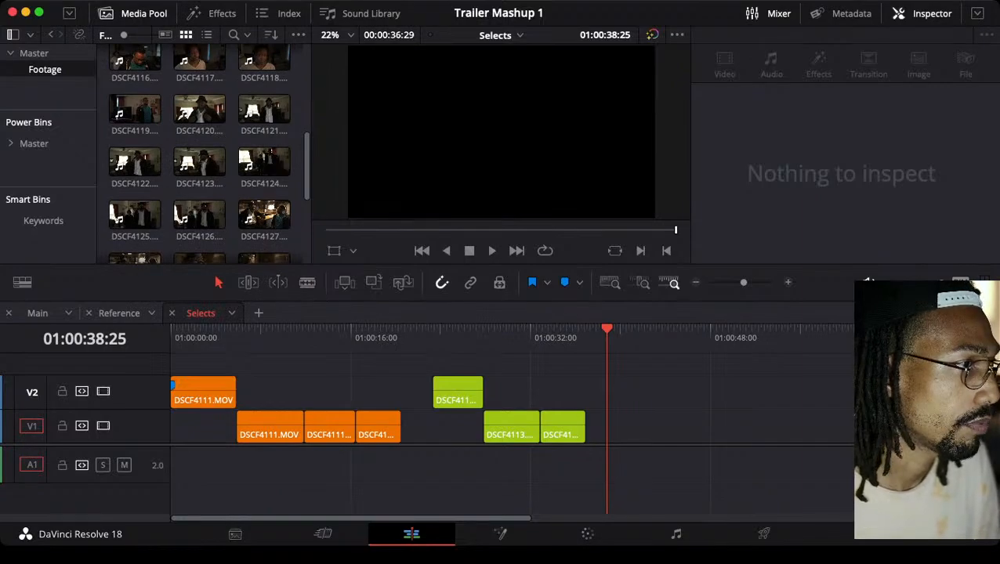
pyautogui.scroll(-3, 199, 188)
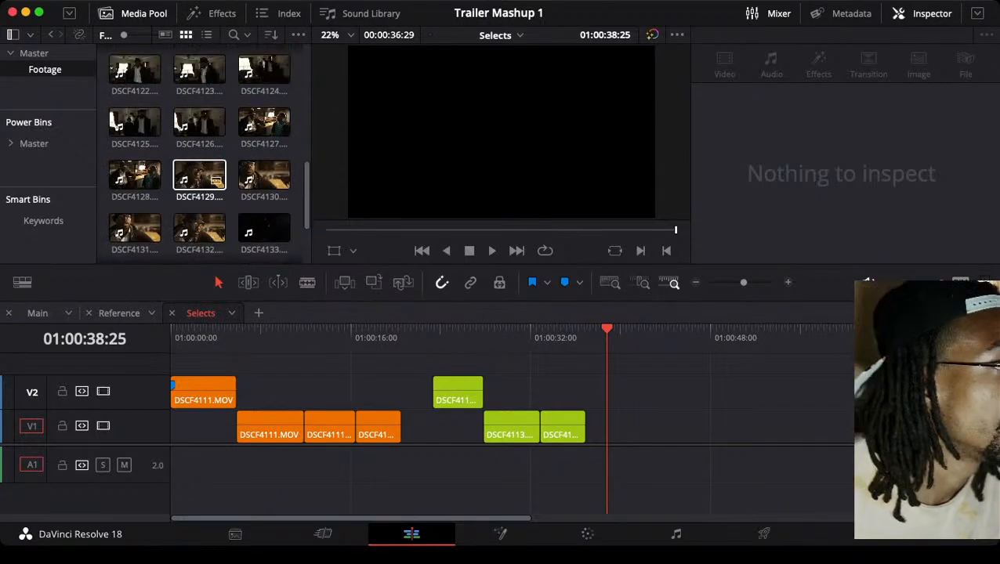
pyautogui.scroll(2, 199, 188)
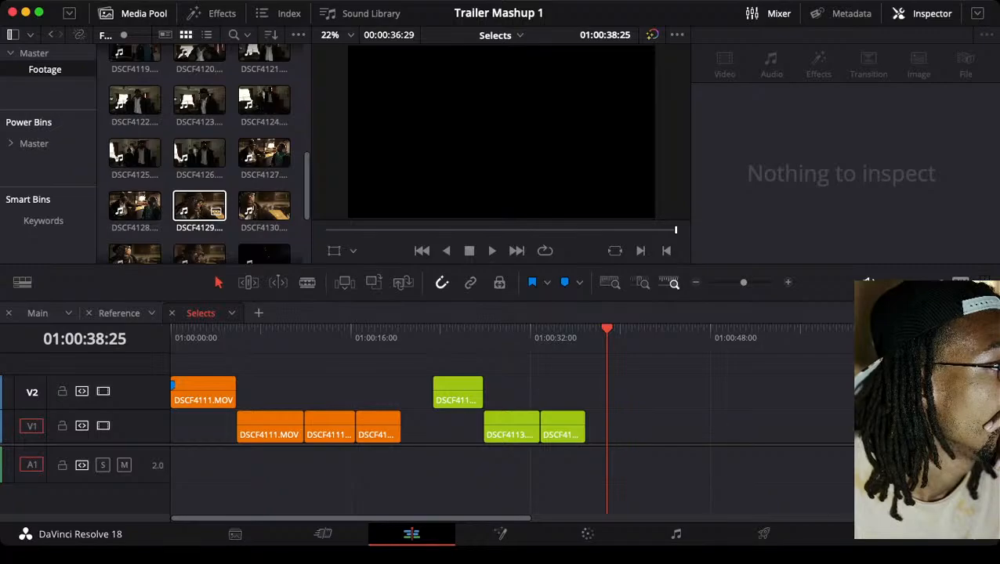
pyautogui.scroll(-2, 199, 188)
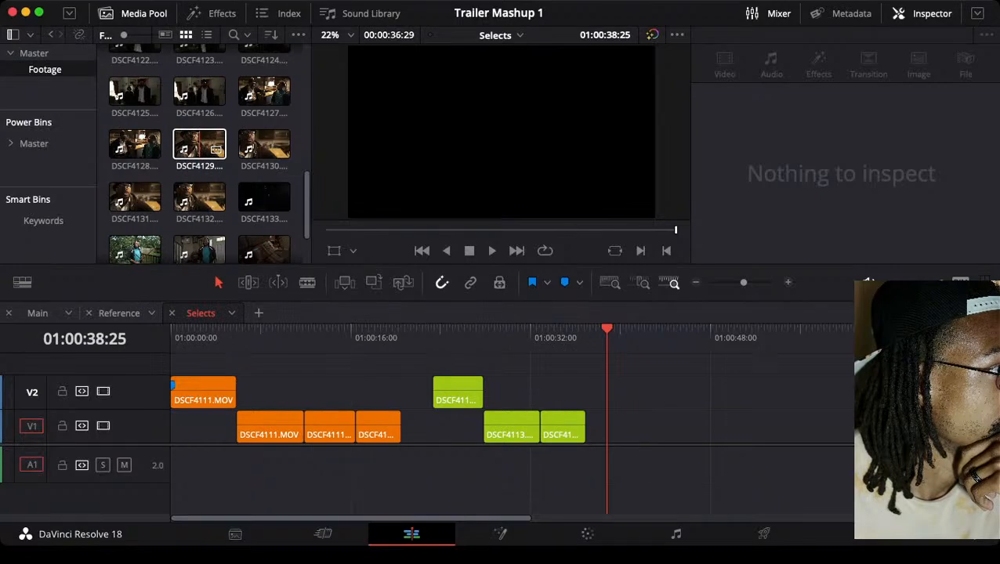
pyautogui.scroll(4, 199, 157)
pyautogui.scroll(1, 199, 129)
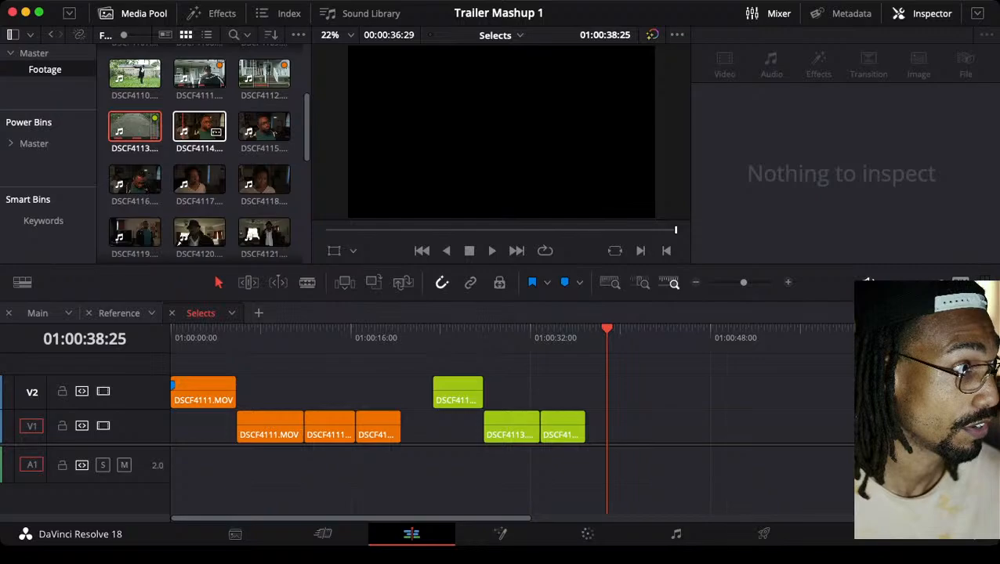
pyautogui.scroll(-3, 216, 131)
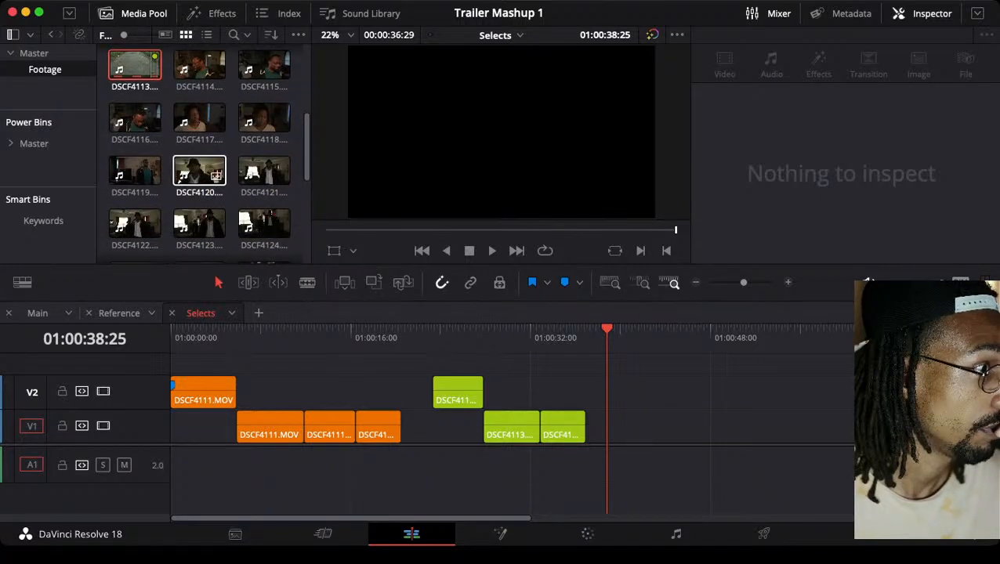
pyautogui.scroll(-5, 199, 157)
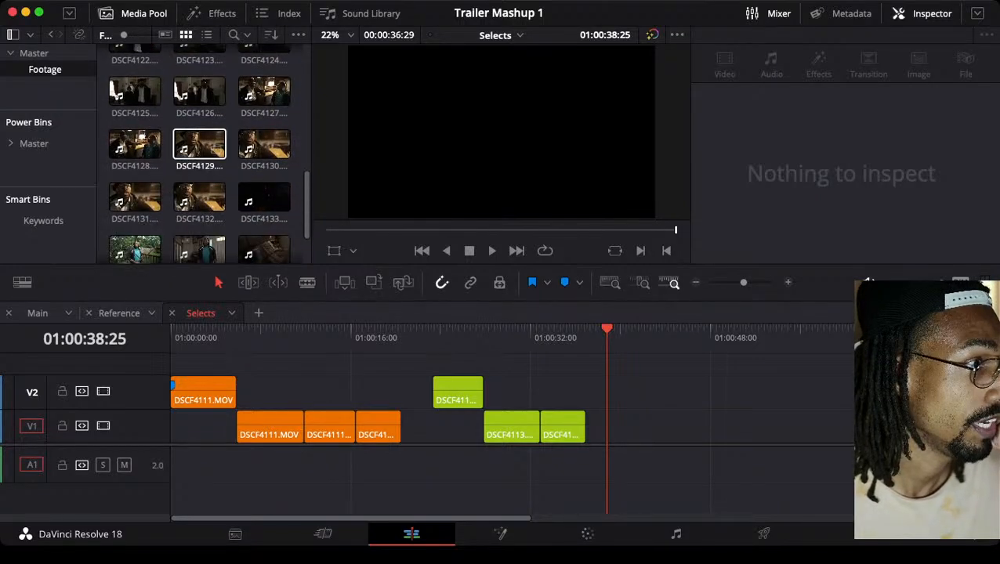
pyautogui.scroll(-2, 199, 149)
# Skim through the sleeping takes DSCF4136, DSCF4137, DSCF4138 and DSCF4139 to compare them
pyautogui.click(264, 174)
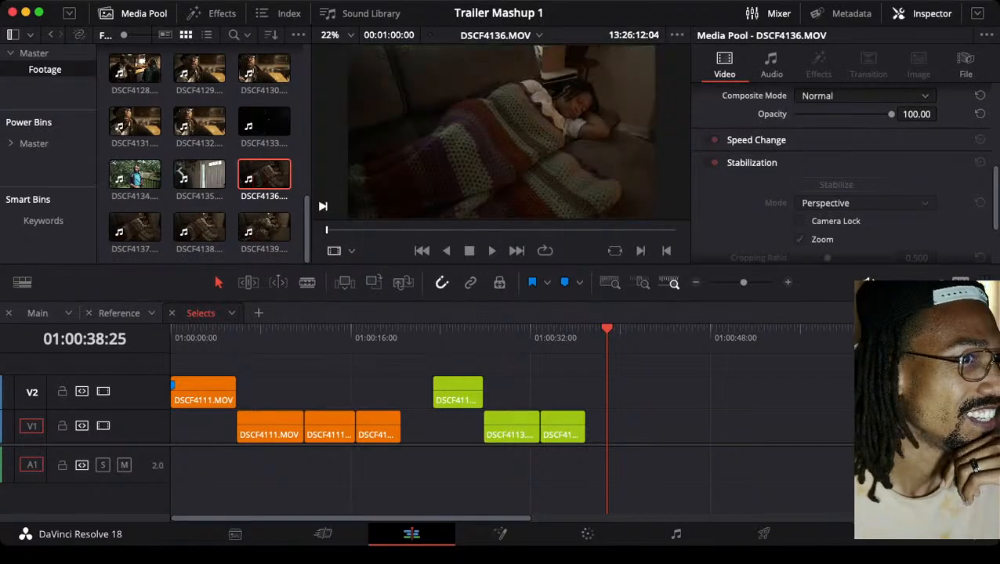
pyautogui.moveTo(326, 230); pyautogui.dragTo(634, 230)
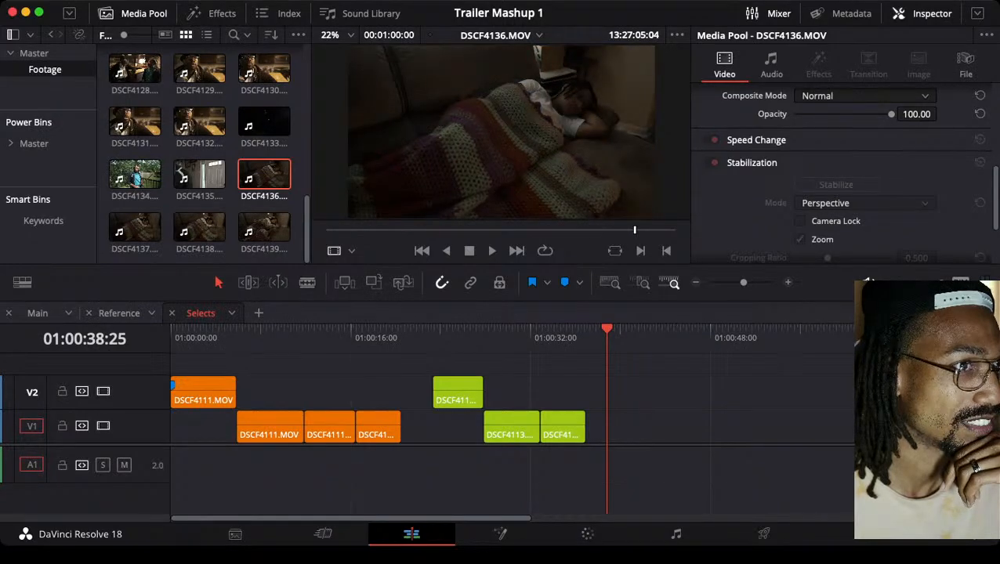
pyautogui.doubleClick(145, 227)
pyautogui.moveTo(326, 231); pyautogui.dragTo(590, 230)
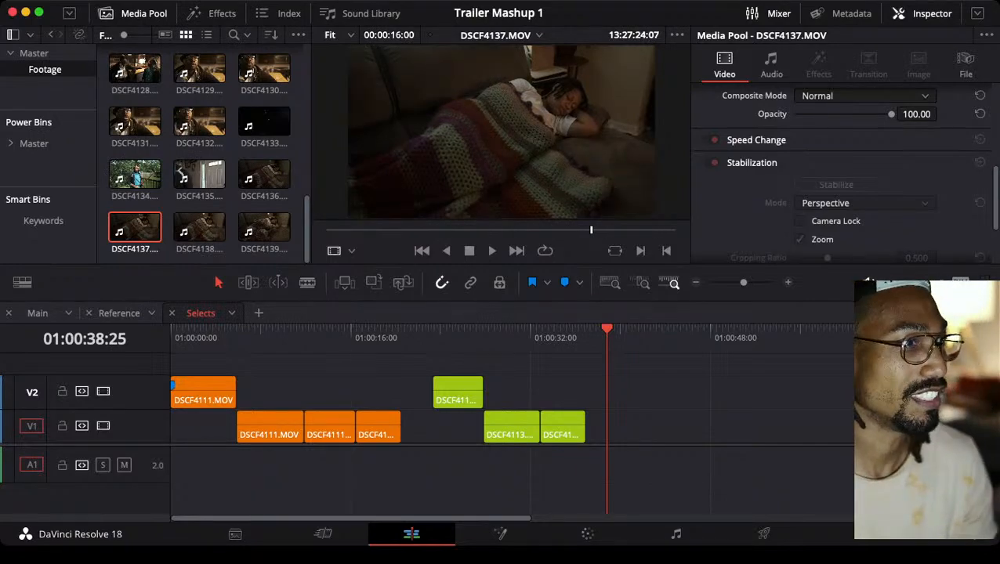
pyautogui.doubleClick(199, 227)
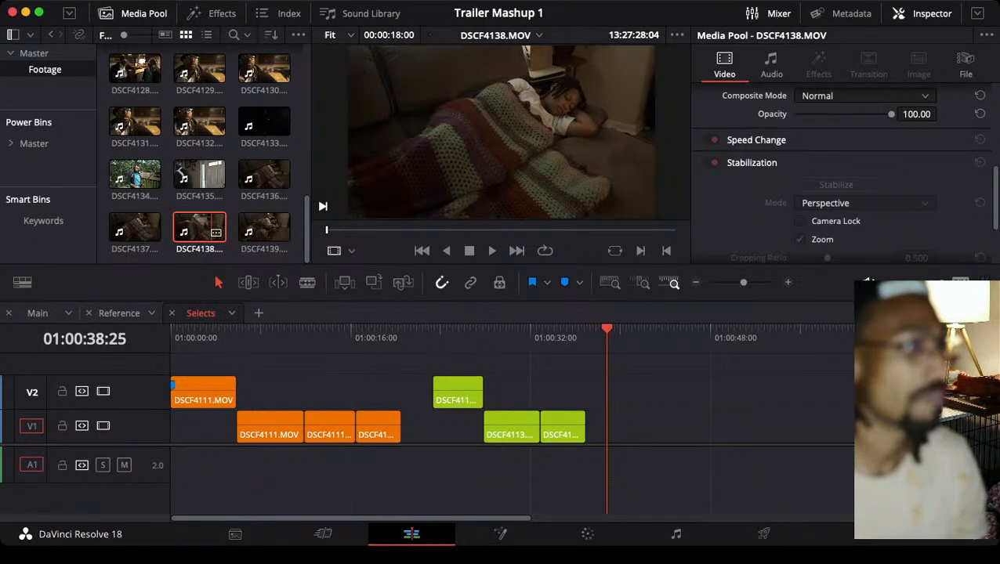
pyautogui.moveTo(326, 230); pyautogui.dragTo(465, 230)
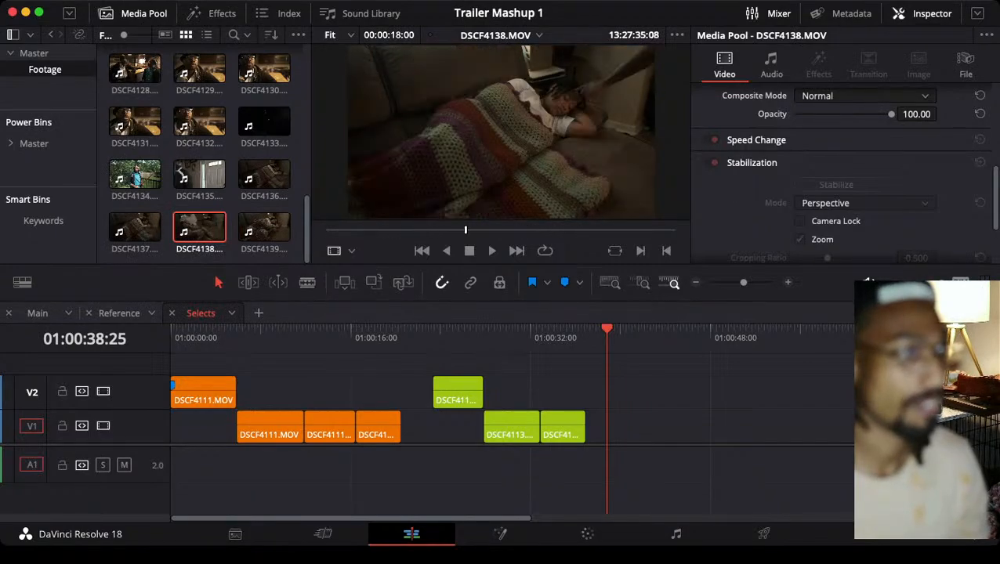
pyautogui.doubleClick(264, 227)
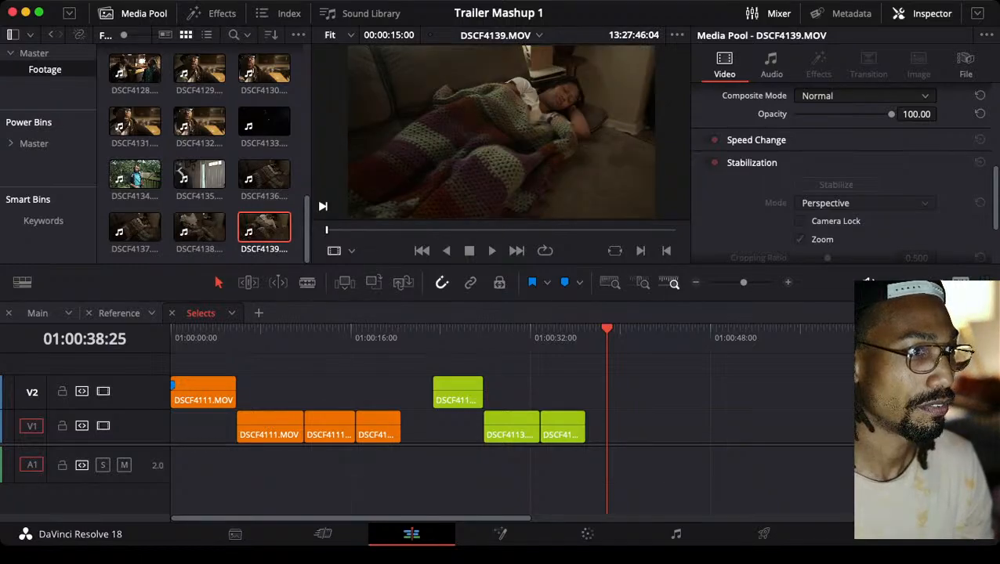
pyautogui.moveTo(327, 230); pyautogui.dragTo(532, 231)
# Reopen DSCF4138, play it up to the waking moment, and mark in and out points around that action
pyautogui.click(203, 227)
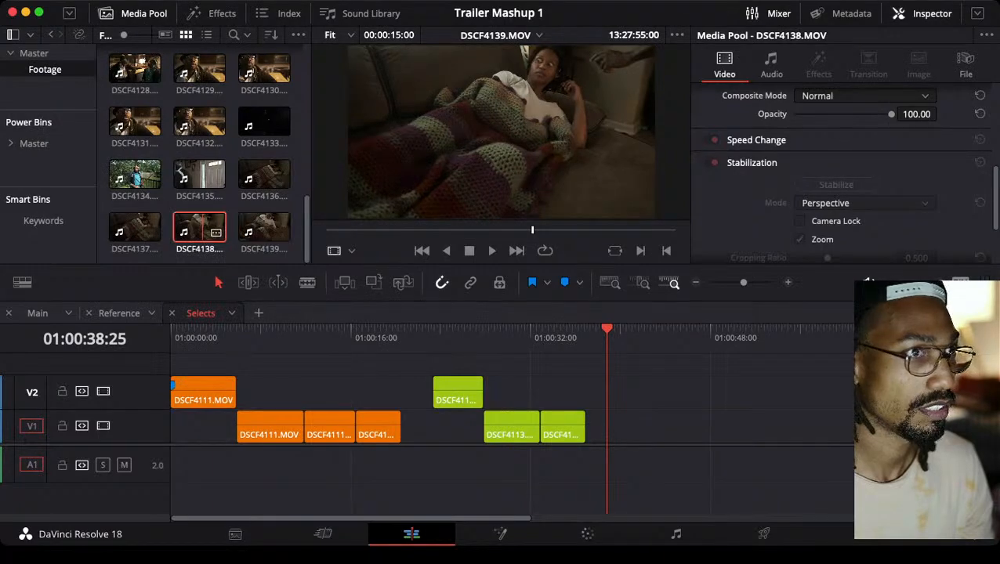
pyautogui.doubleClick(203, 227)
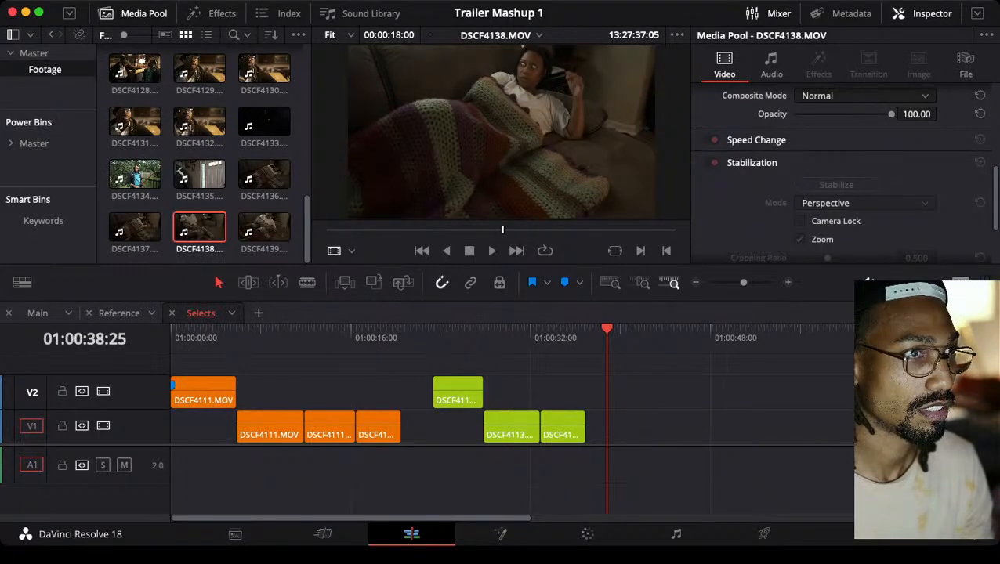
pyautogui.moveTo(502, 231); pyautogui.dragTo(463, 230)
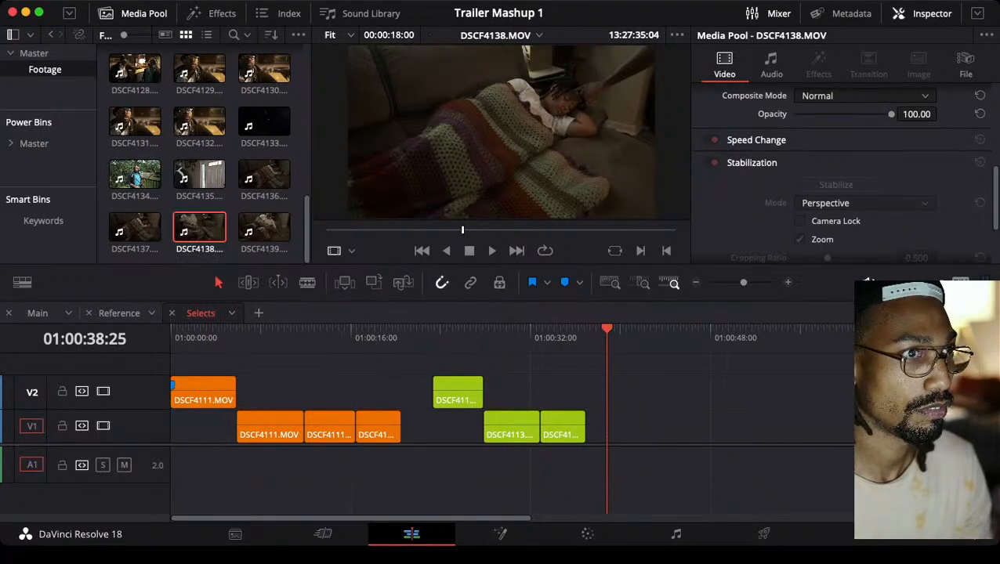
pyautogui.press('space')
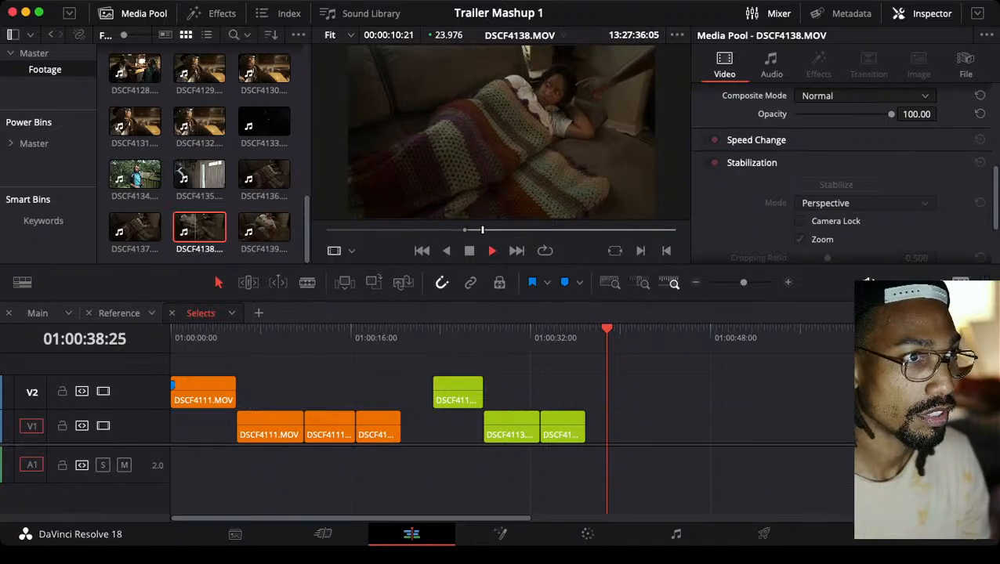
pyautogui.moveTo(481, 230); pyautogui.dragTo(423, 231)
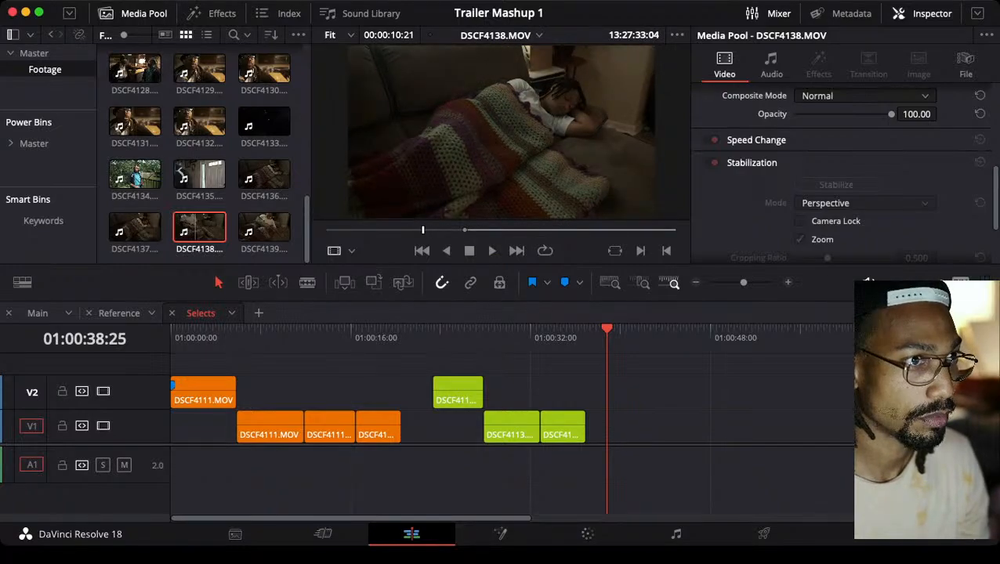
pyautogui.press('space')
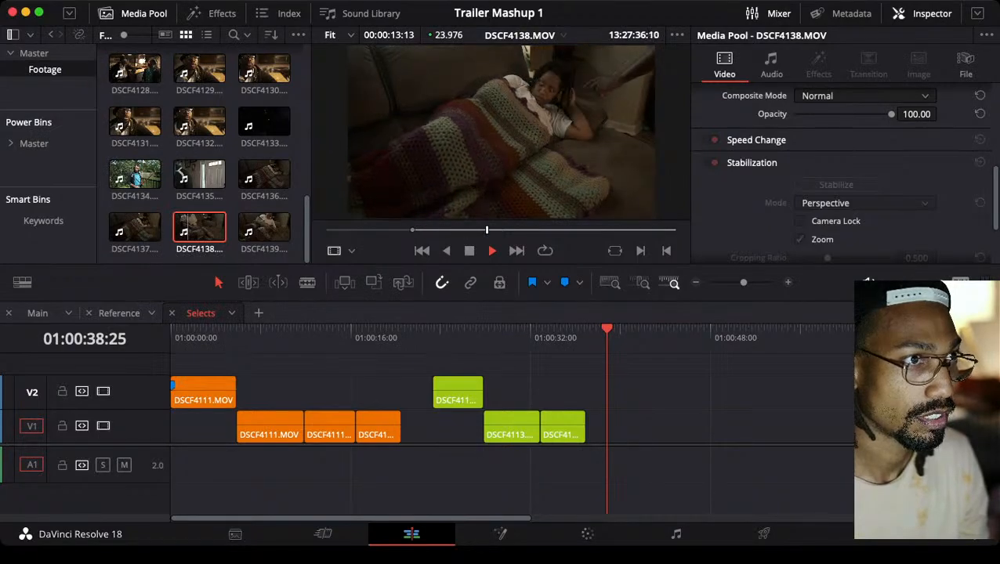
pyautogui.press('space')
pyautogui.press('o')
# Place the marked DSCF4138 section on V1 in Selects at 01:00:41:00, leaving a gap after the DSCF4113 clips, and color it teal
pyautogui.moveTo(482, 204); pyautogui.dragTo(641, 426)
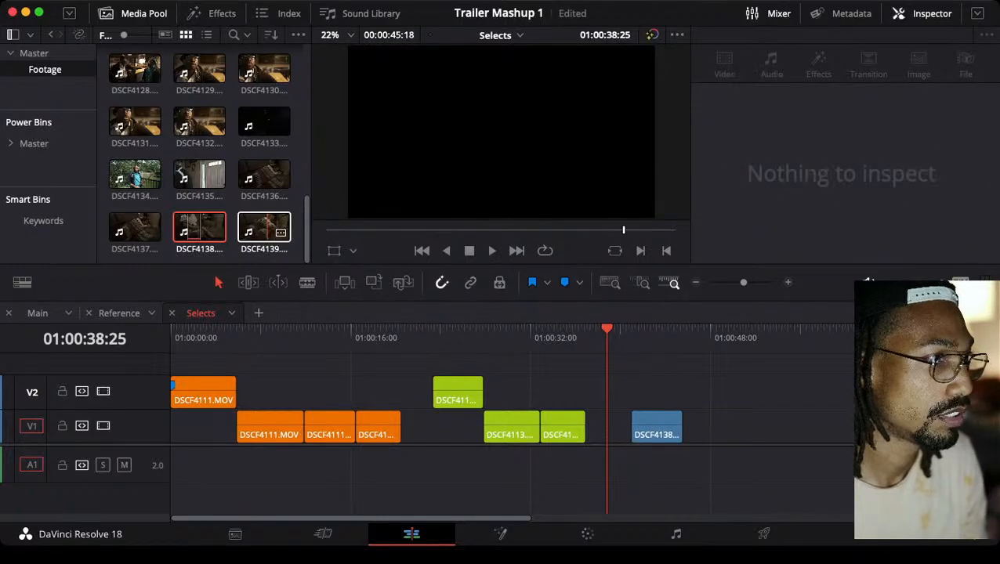
pyautogui.press('Down')
pyautogui.click(661, 424)
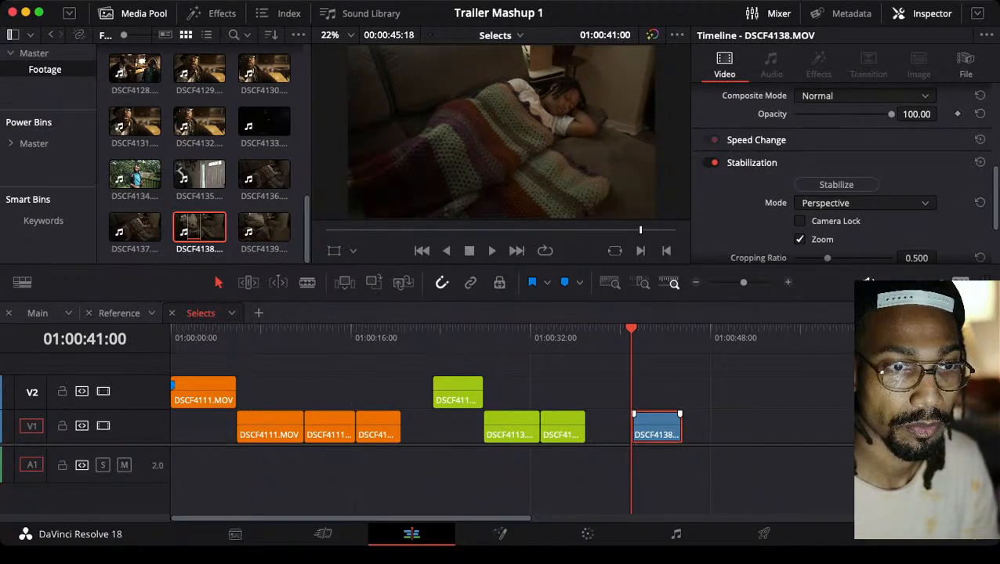
pyautogui.click(722, 394)
pyautogui.moveTo(722, 392); pyautogui.dragTo(676, 432)
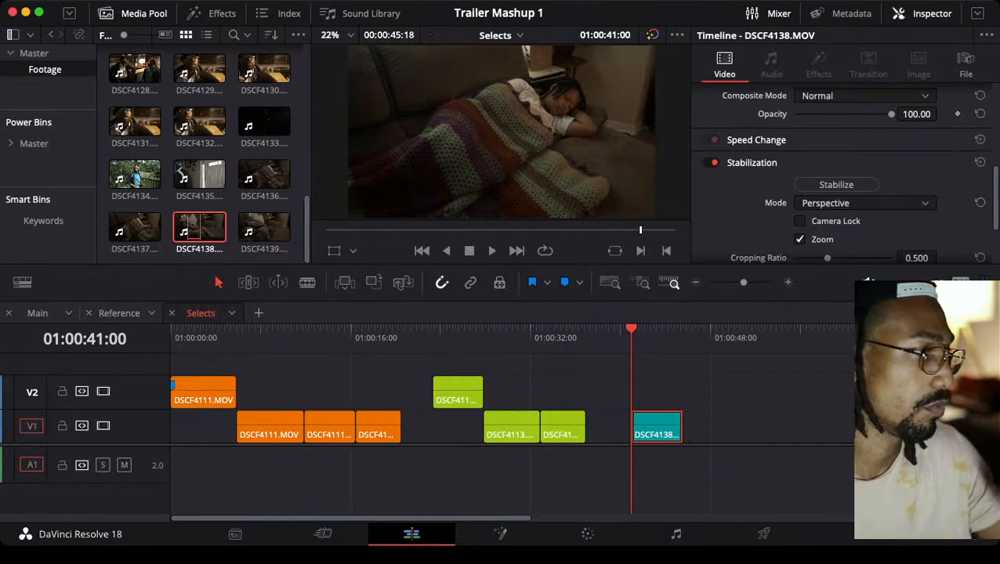
# Copy the teal DSCF4138 clip into Main on V1 directly after DSCF4113, and play across the cut from 01:00:10:06
pyautogui.click(37, 314)
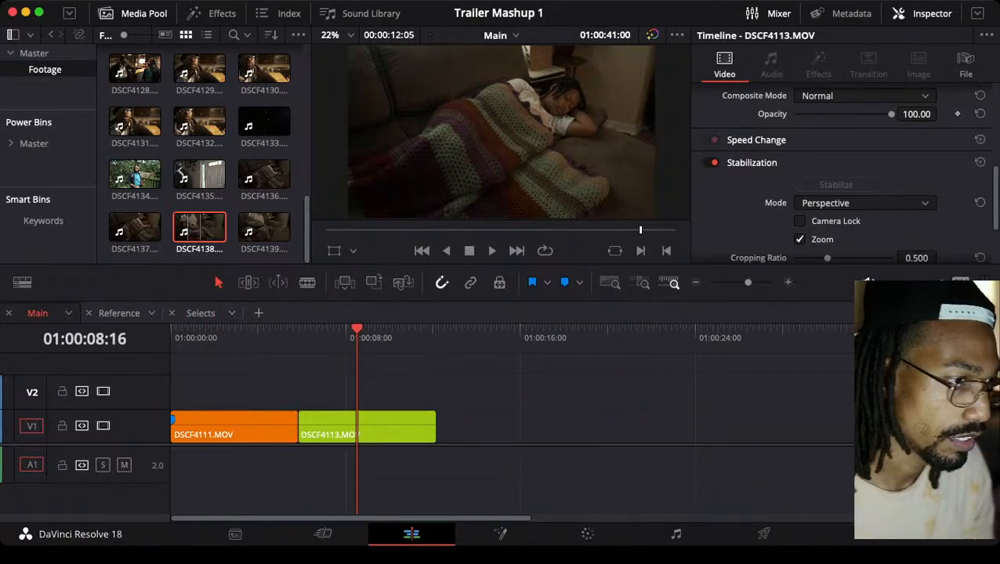
pyautogui.press('Down')
pyautogui.press('super+v')
pyautogui.click(393, 330)
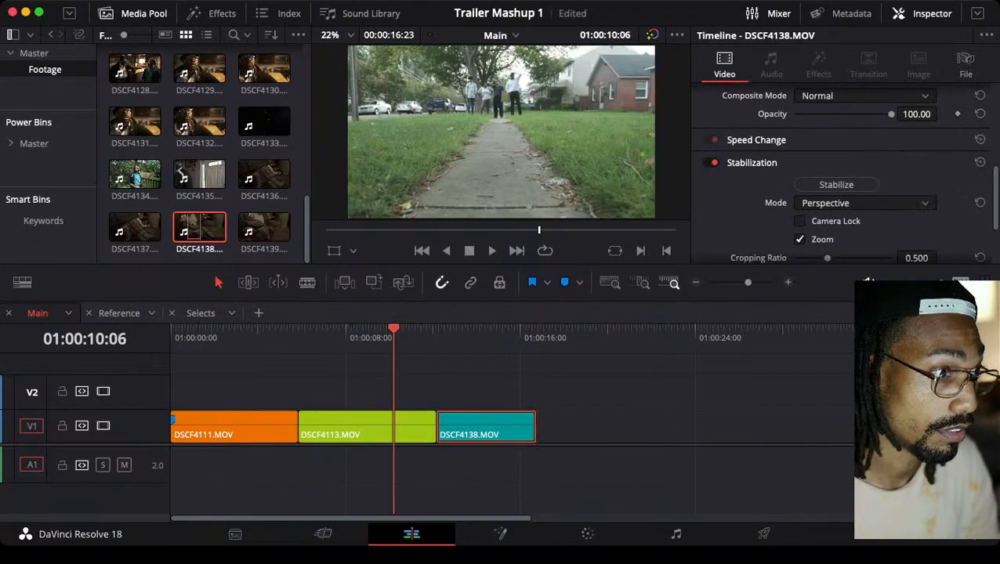
pyautogui.press('space')
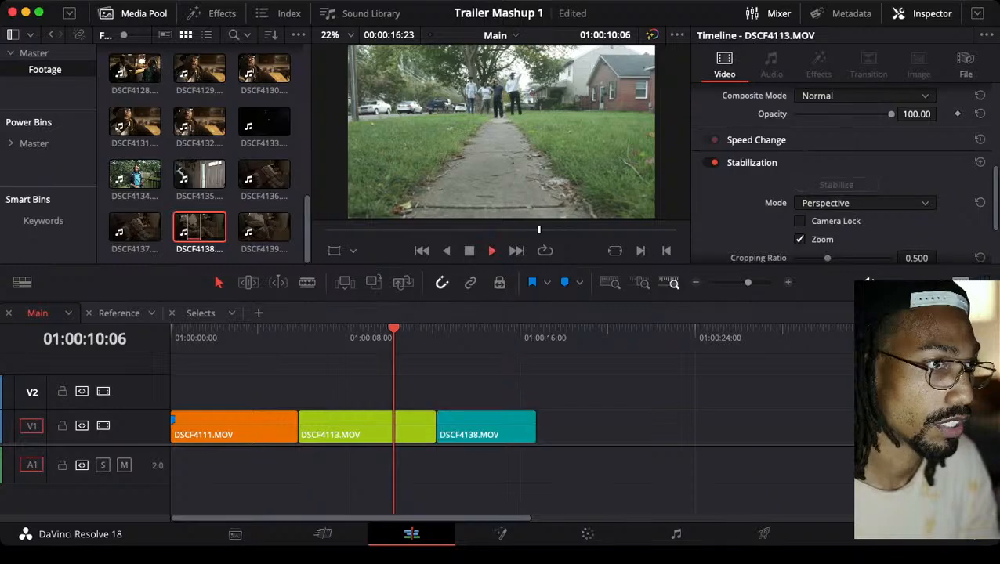
pyautogui.press('space')
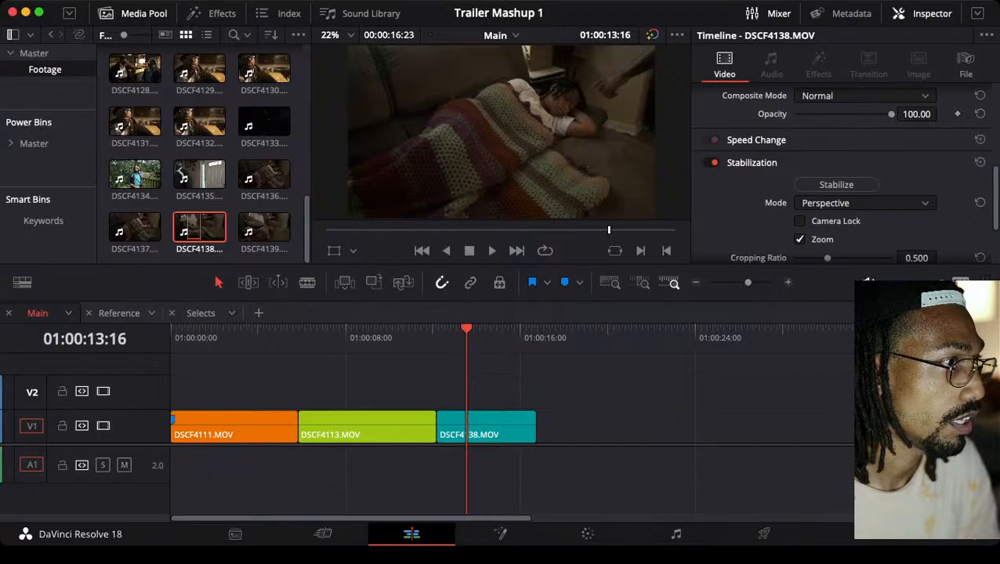
# Play the sleeping shot in Reference to study its timing, and return to its start at 01:00:03:25
pyautogui.click(119, 313)
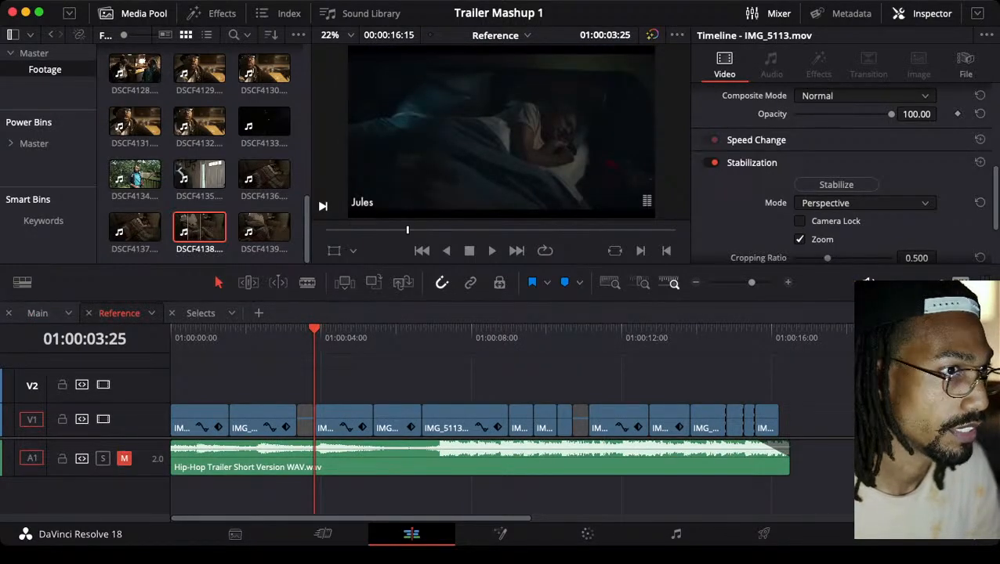
pyautogui.press('Down')
pyautogui.press('space')
pyautogui.press('space')
pyautogui.press('Up')
pyautogui.press('Up')
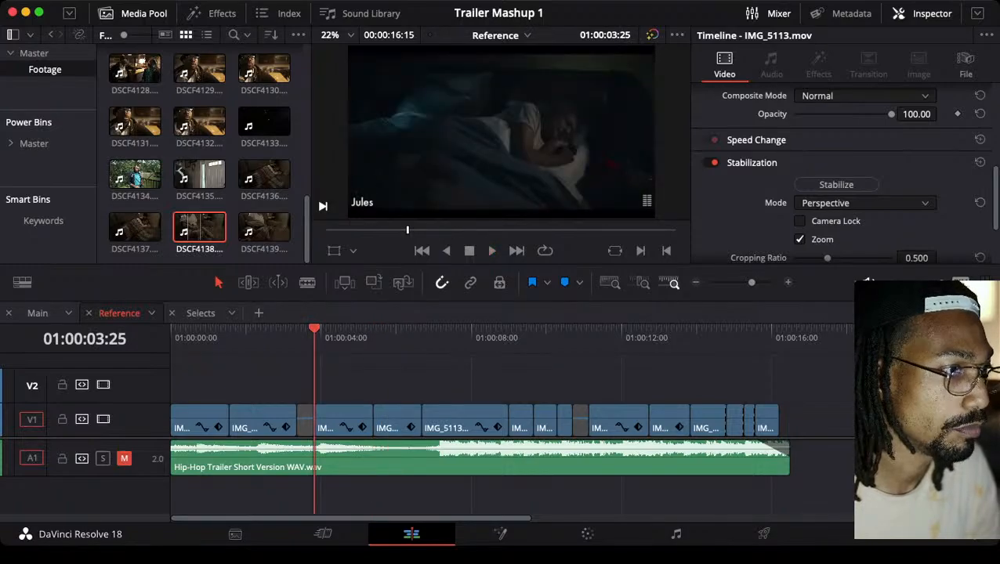
pyautogui.press('space')
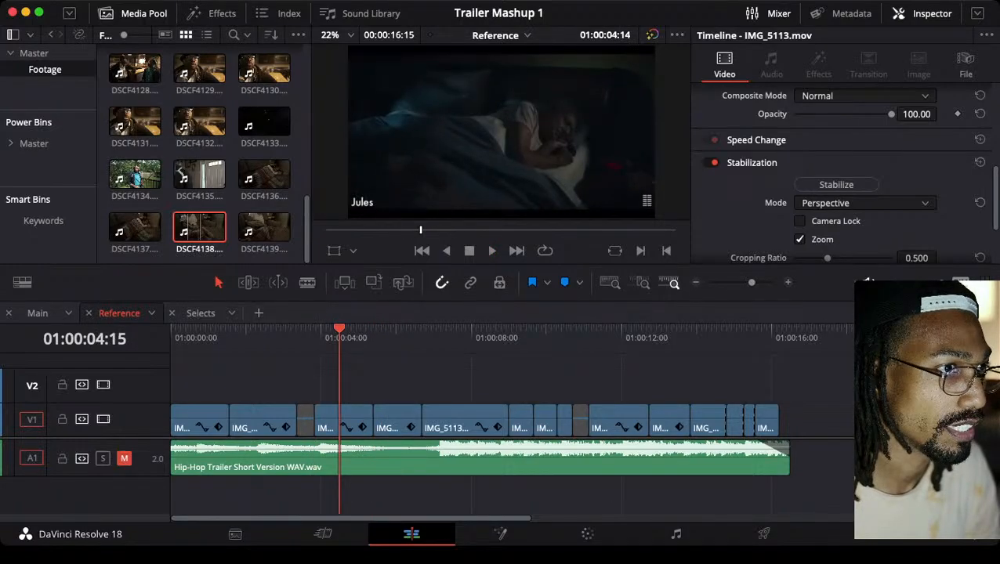
pyautogui.press('j')
pyautogui.press('Up')
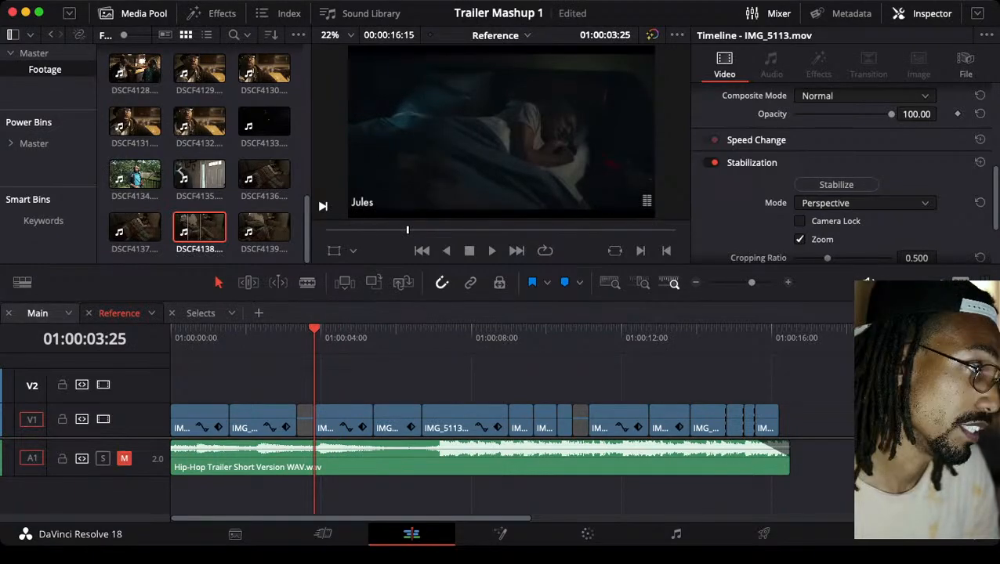
# Return to the start of DSCF4138 in Main and try adjusting the clip's Transform zoom, undoing the change
pyautogui.click(38, 313)
pyautogui.press('Up')
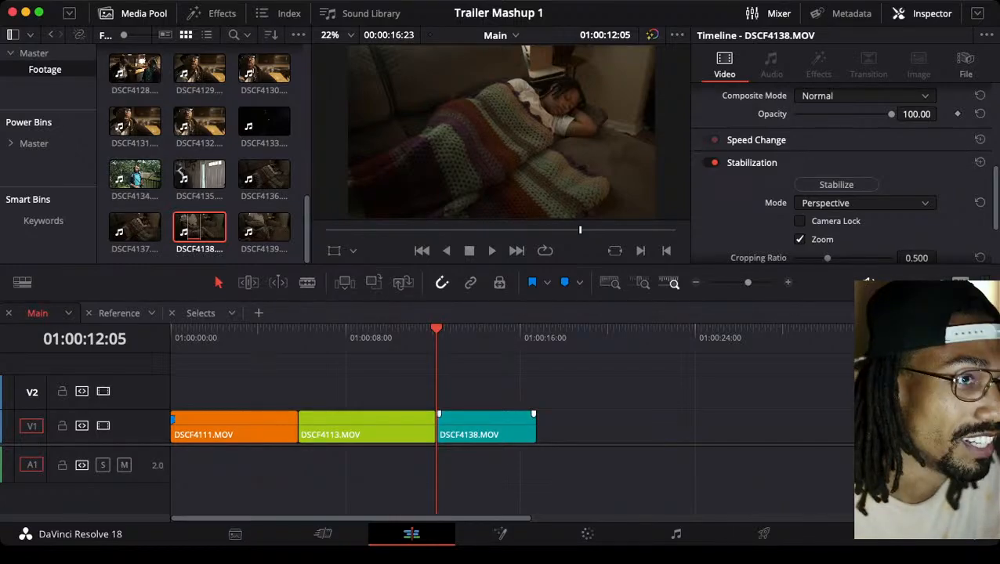
pyautogui.click(485, 427)
pyautogui.scroll(10, 838, 172)
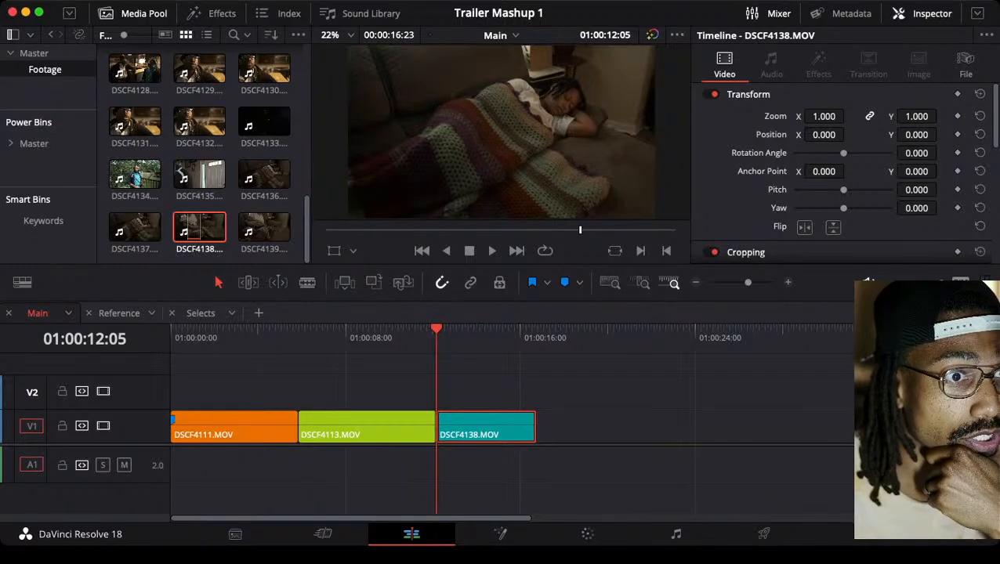
pyautogui.moveTo(823, 115); pyautogui.dragTo(835, 116)
pyautogui.press('super+z')
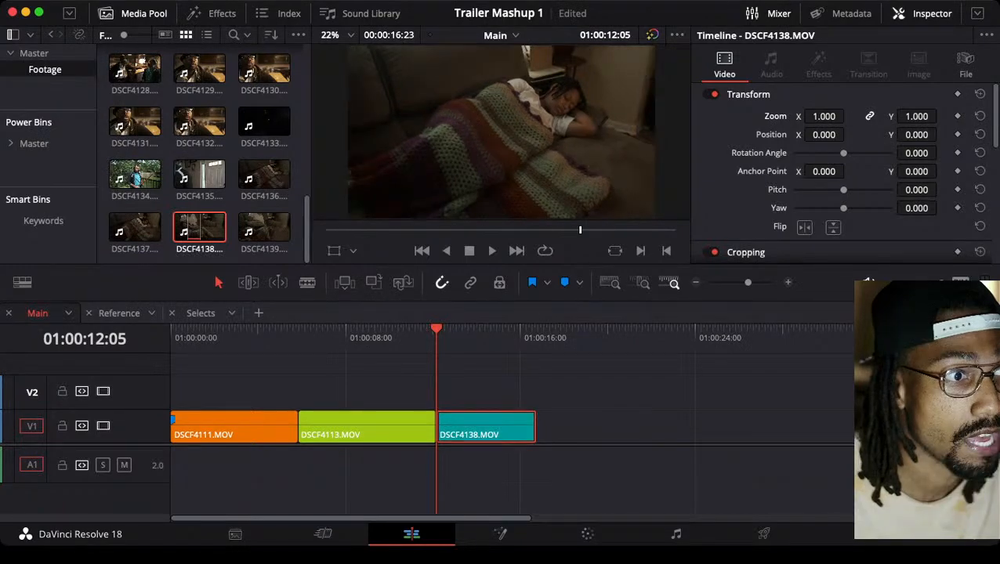
# Enable Dynamic Zoom on DSCF4138 and set its ease to Ease In and Out
pyautogui.scroll(-6, 842, 172)
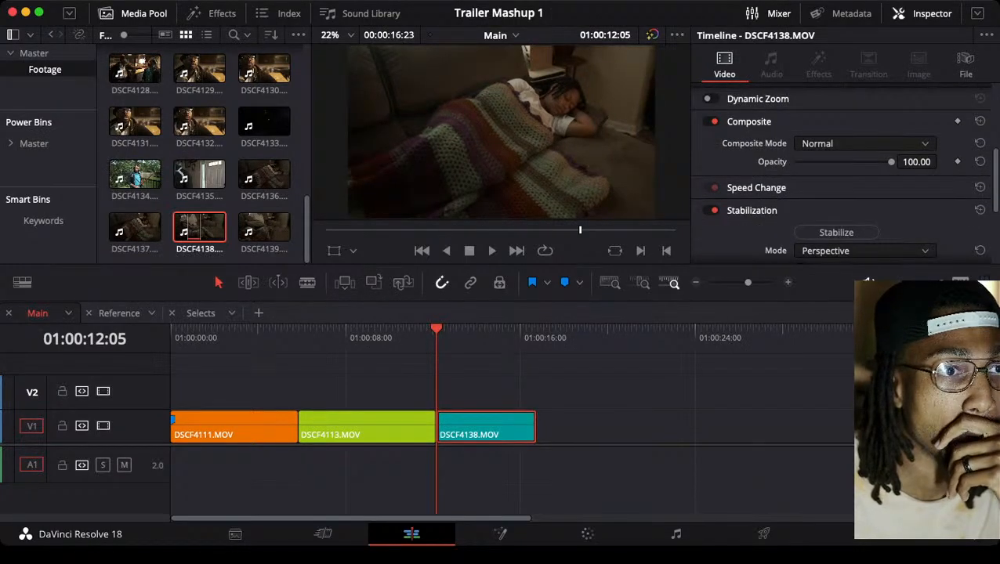
pyautogui.scroll(2, 842, 172)
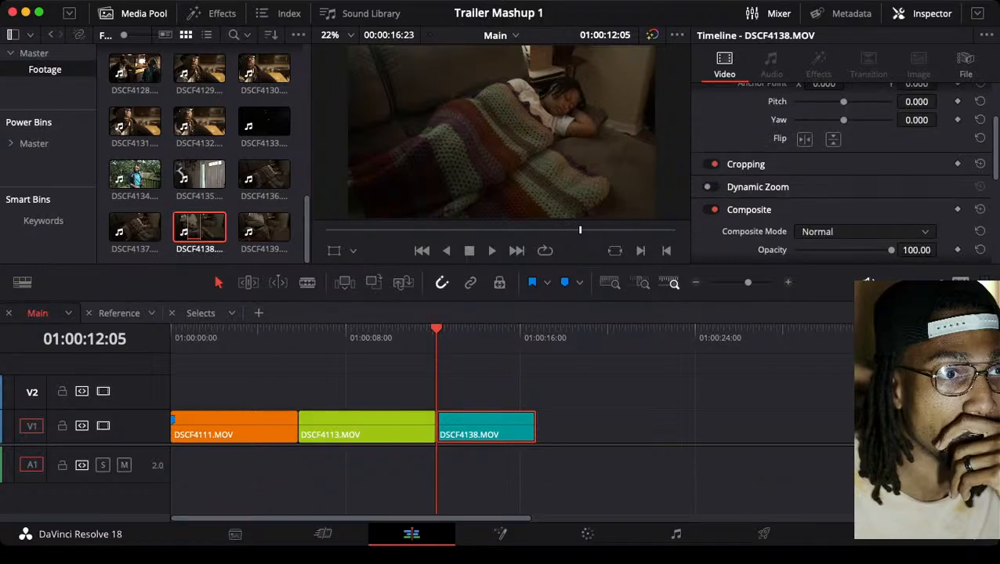
pyautogui.scroll(3, 842, 172)
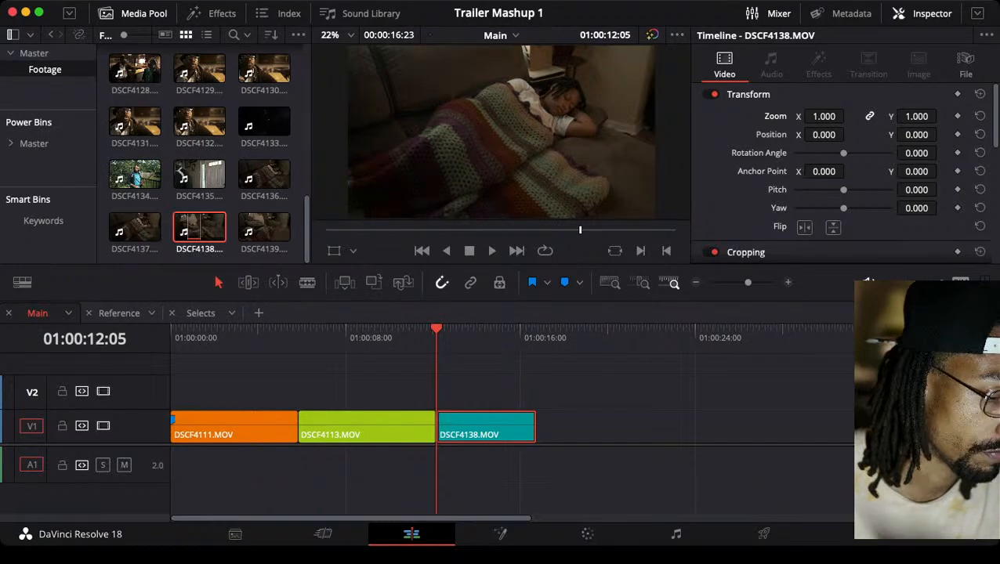
pyautogui.click(748, 94)
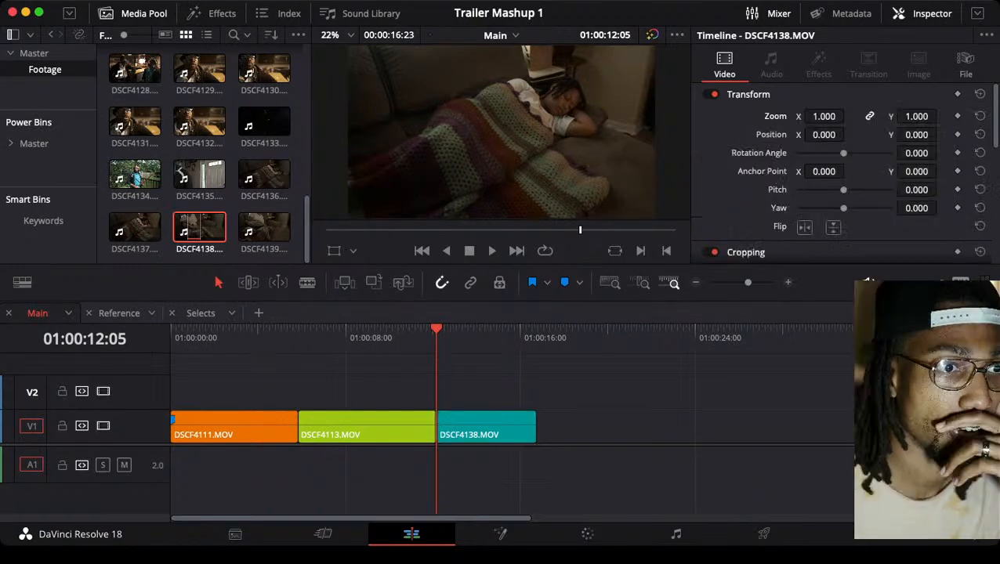
pyautogui.scroll(-4, 842, 173)
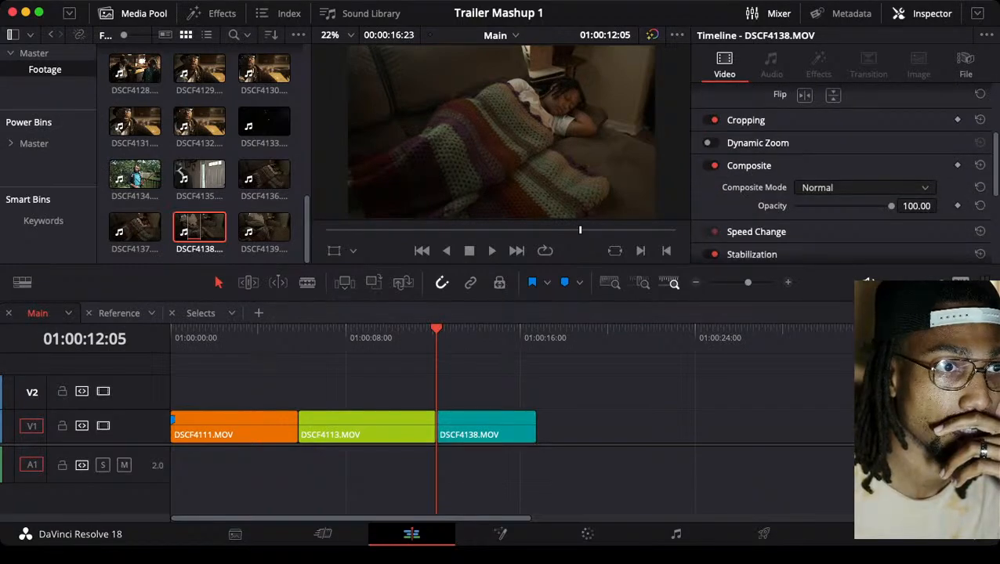
pyautogui.click(757, 143)
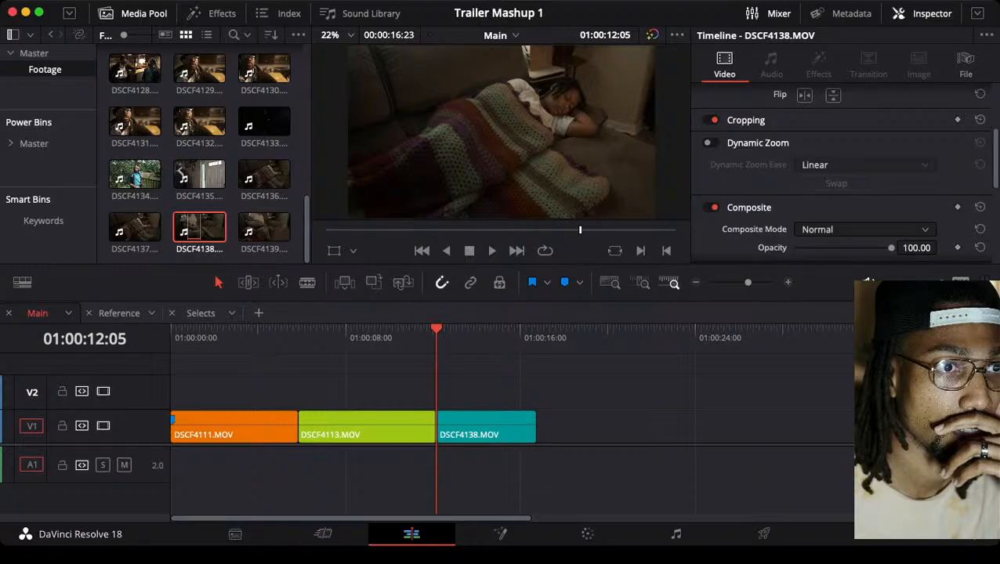
pyautogui.click(711, 143)
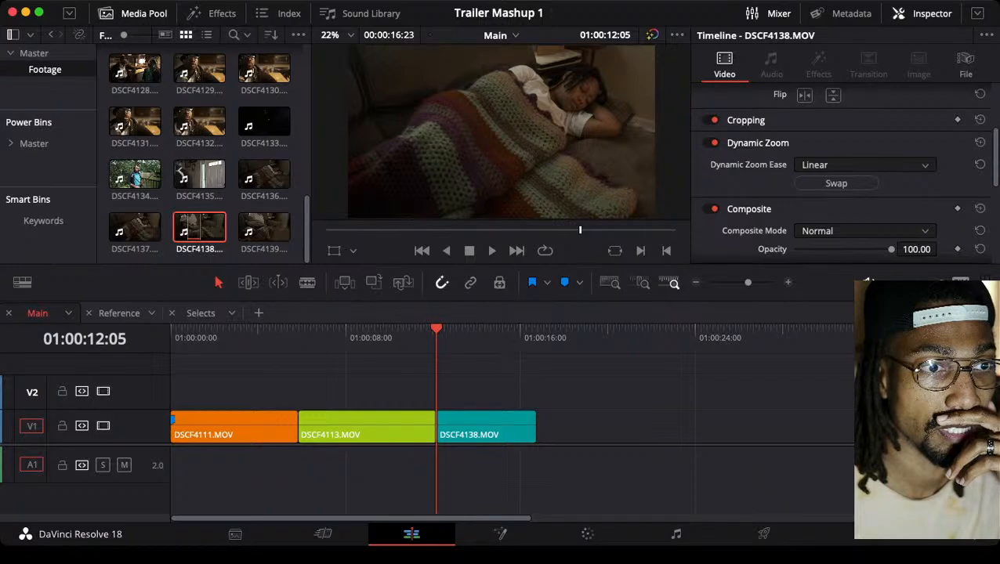
pyautogui.click(834, 212)
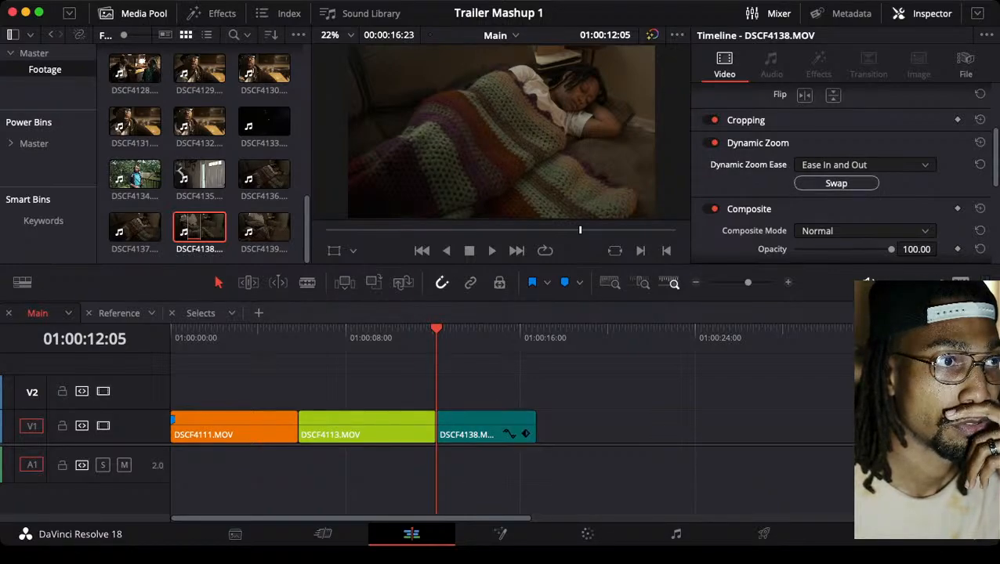
# Preview the dynamic zoom on DSCF4138, turn Dynamic Zoom off, and return to the clip's start at 01:00:12:05
pyautogui.press('space')
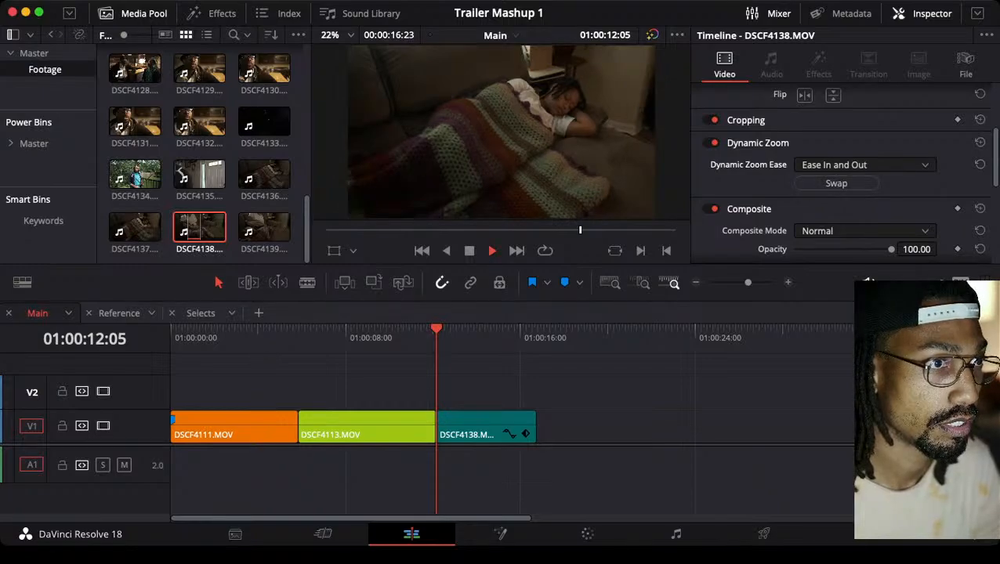
pyautogui.press('space')
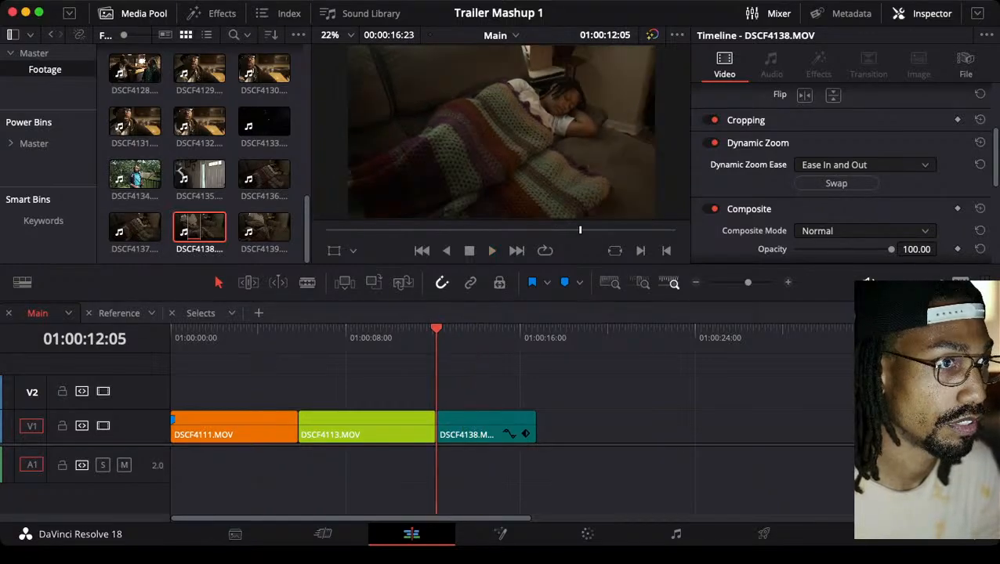
pyautogui.press('space')
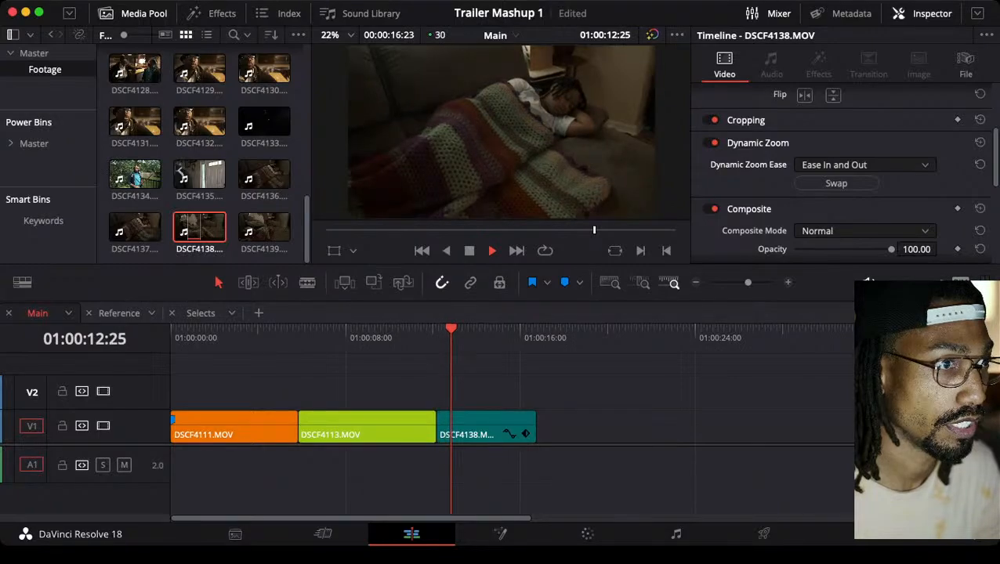
pyautogui.press('space')
pyautogui.click(711, 142)
pyautogui.press('Up')
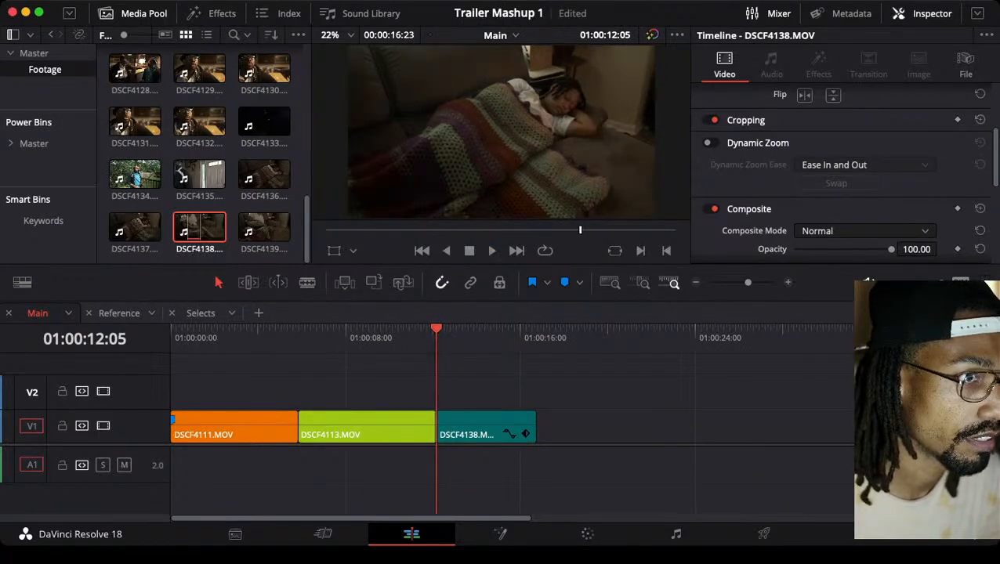
# Trim away DSCF4138's opening up to 01:00:12:22, closing the gap after DSCF4113, and turn Dynamic Zoom back on
pyautogui.press('space')
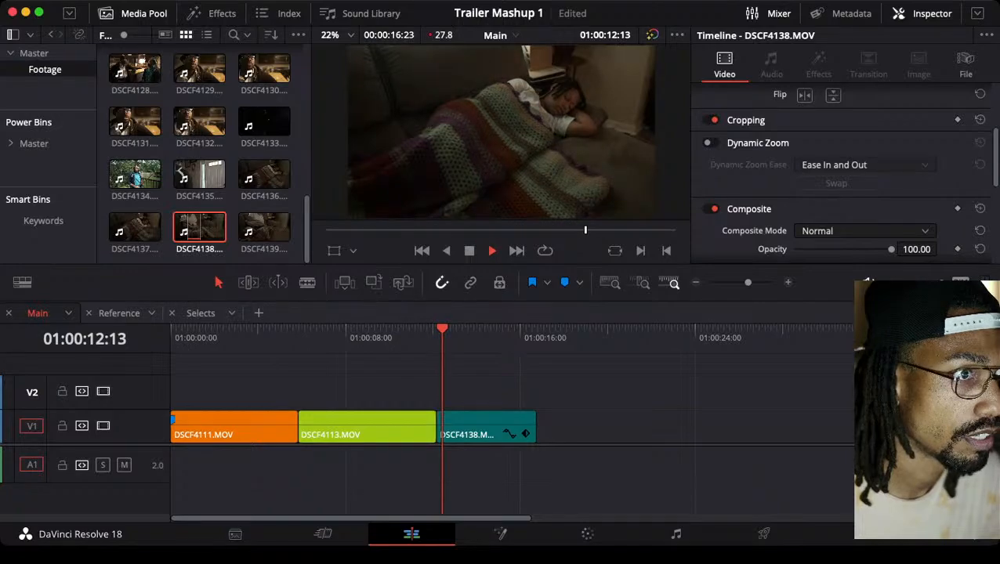
pyautogui.press('space')
pyautogui.press('super+b')
pyautogui.click(492, 427)
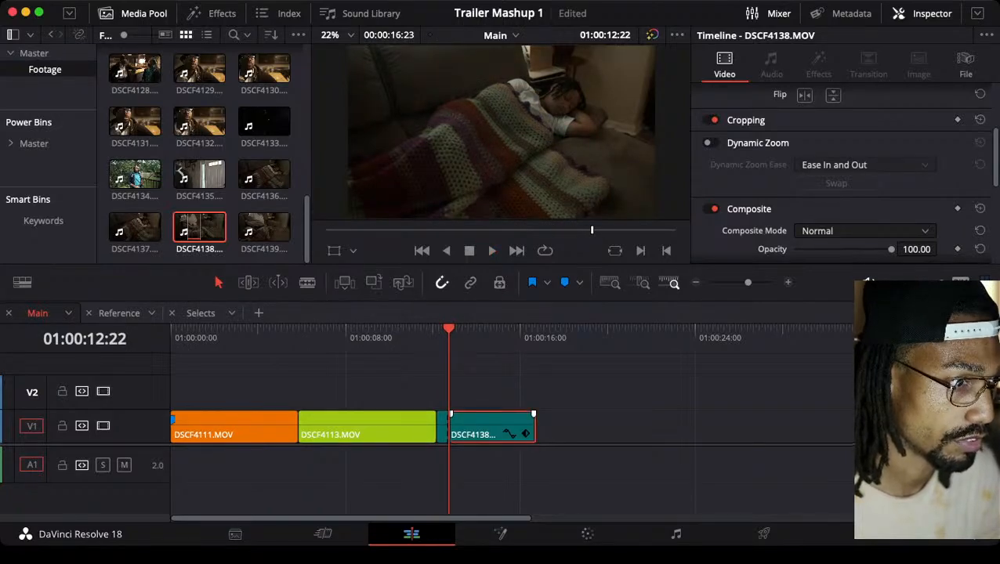
pyautogui.moveTo(492, 427); pyautogui.dragTo(479, 427)
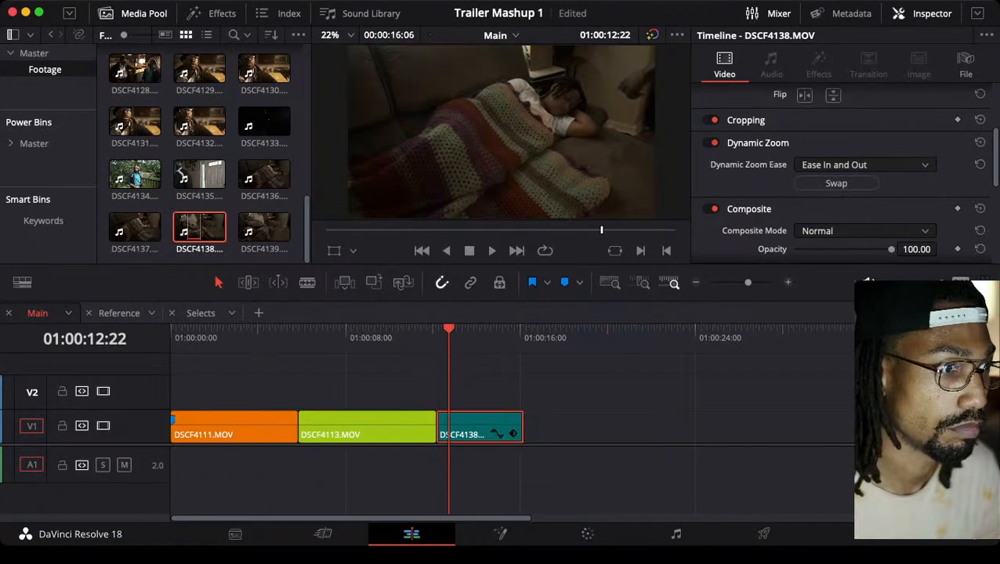
# Play the trimmed DSCF4138 clip, return to its start at 01:00:12:05, and save the project
pyautogui.press('space')
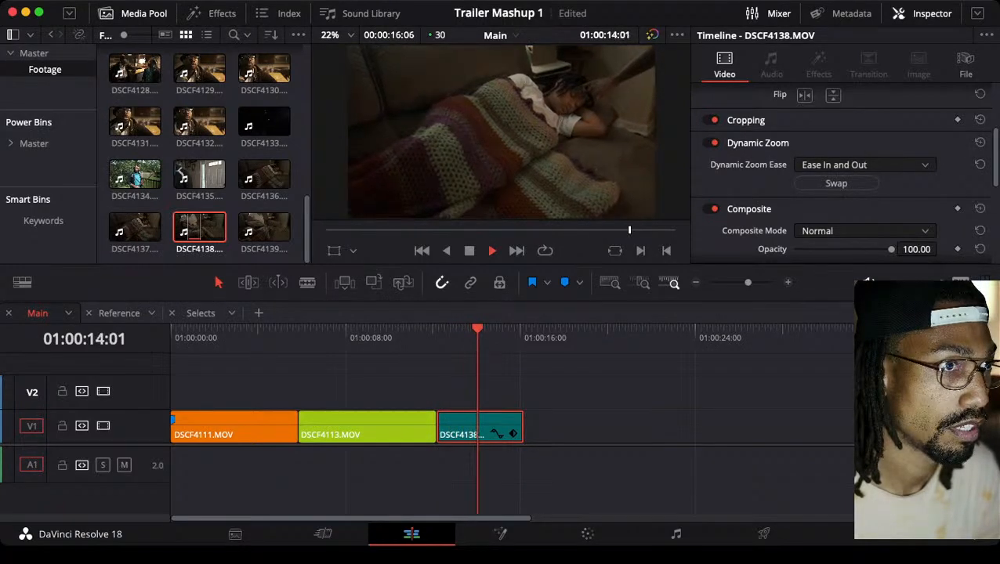
pyautogui.press('space')
pyautogui.press('Up')
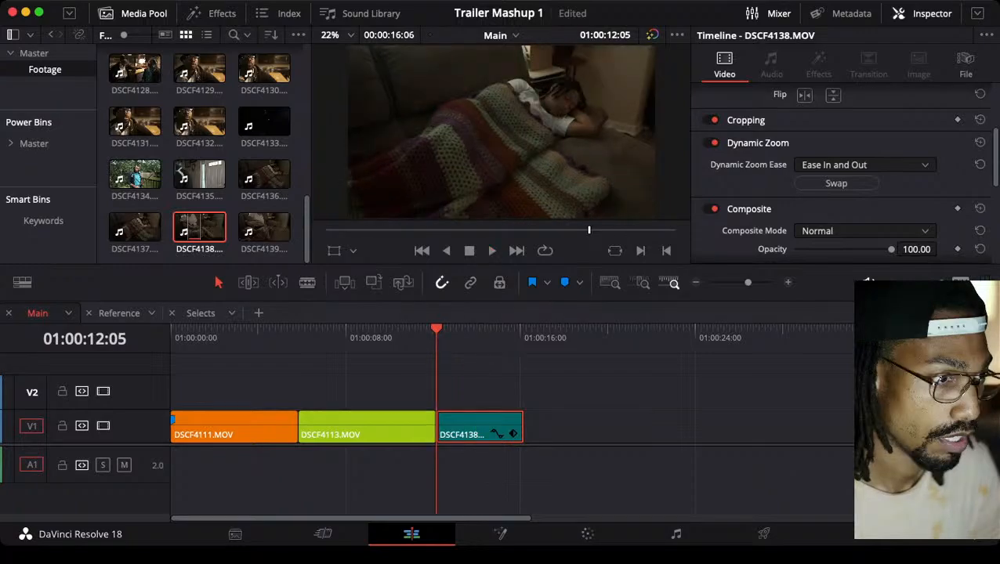
pyautogui.press('super+s')
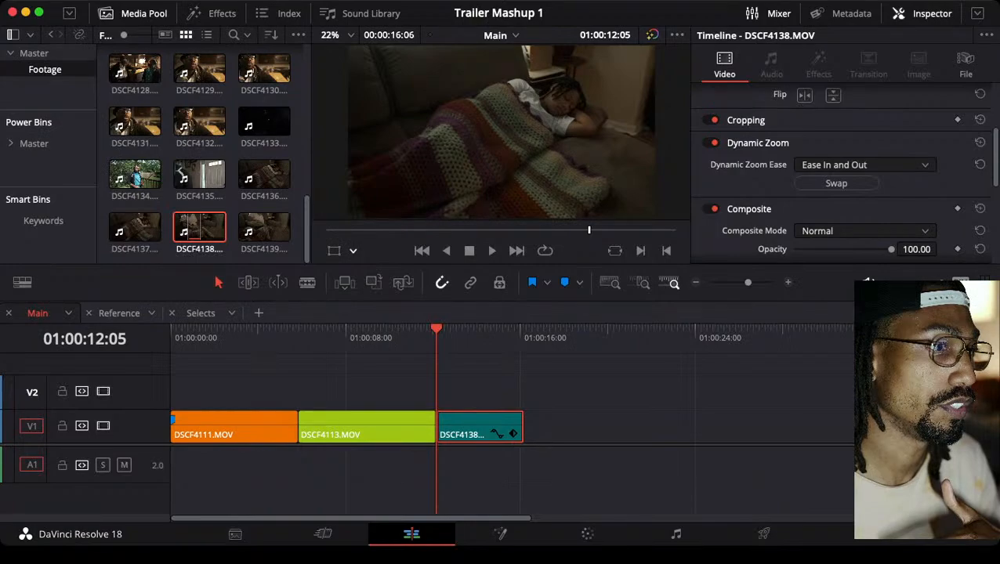
# Show the Dynamic Zoom frames on DSCF4138, shift the green frame slightly to the right, and save
pyautogui.hotkey('shift', '`')
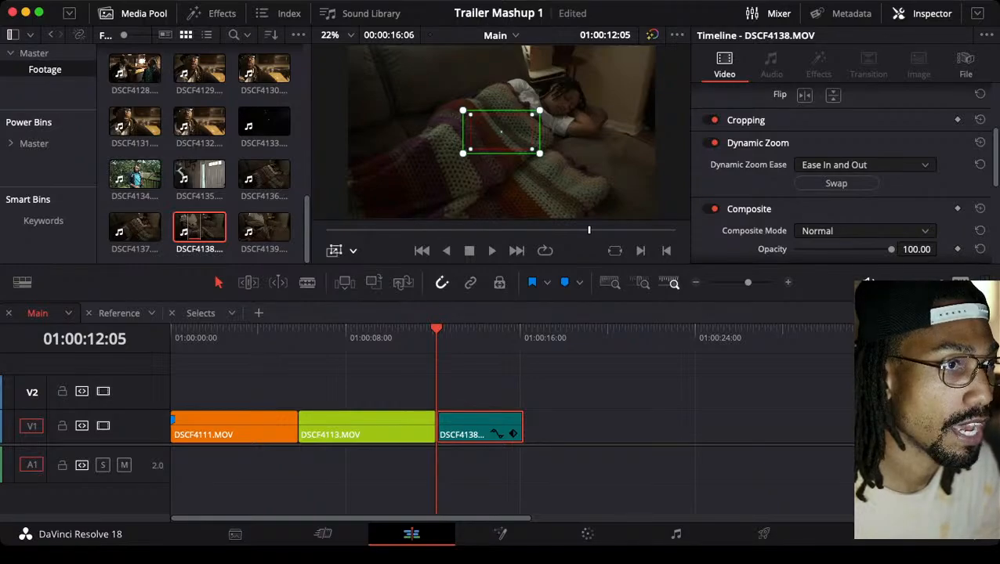
pyautogui.moveTo(501, 132); pyautogui.dragTo(505, 132)
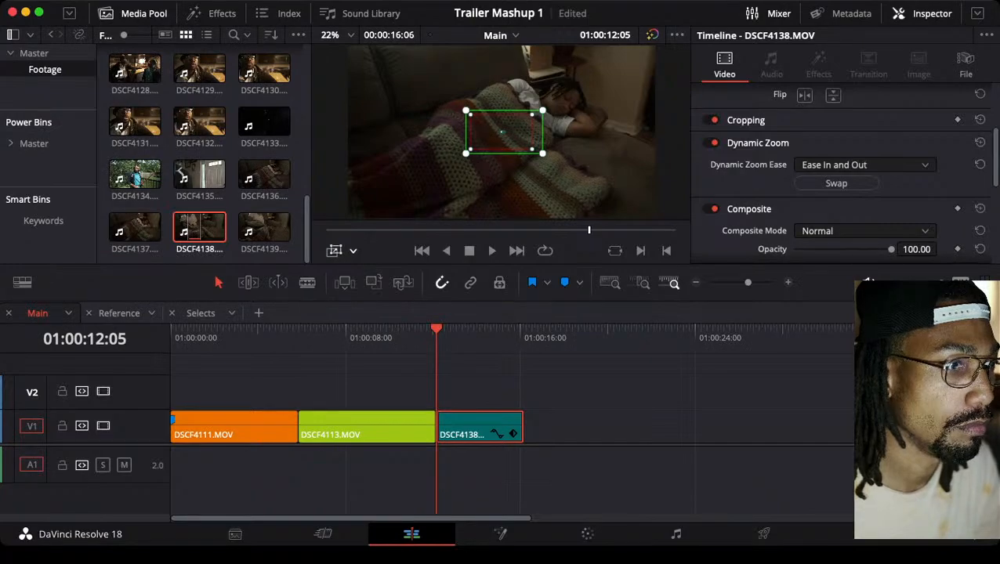
pyautogui.press('super+s')
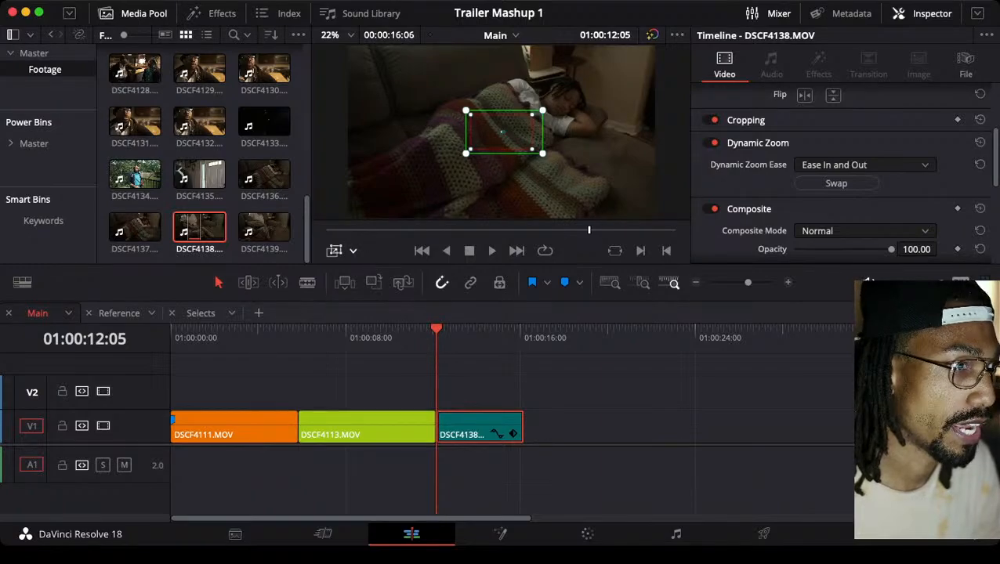
# Play DSCF4138 twice from its start to check the shifted dynamic zoom, returning to 01:00:12:05
pyautogui.press('space')
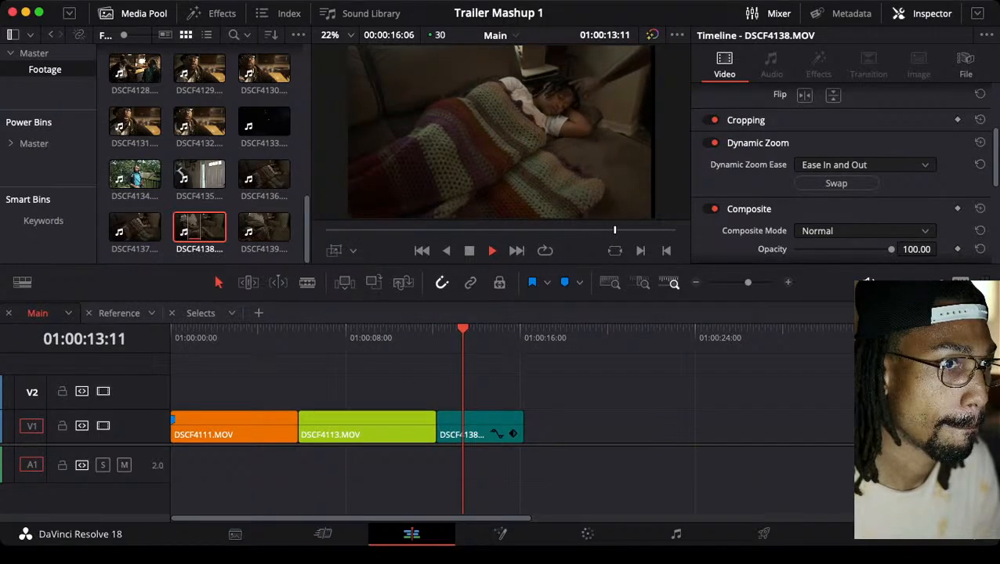
pyautogui.press('space')
pyautogui.press('Up')
pyautogui.press('space')
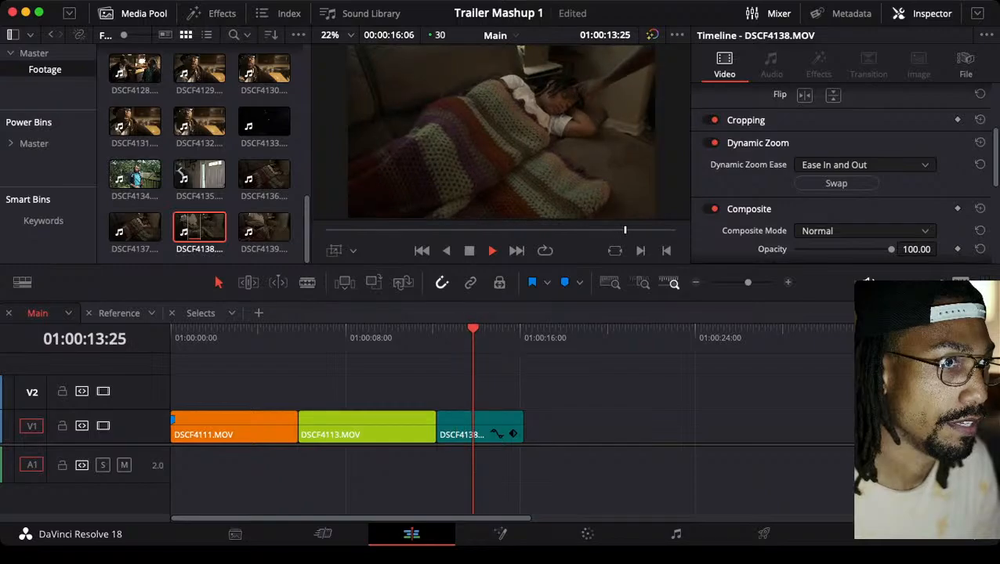
pyautogui.press('space')
pyautogui.press('Up')
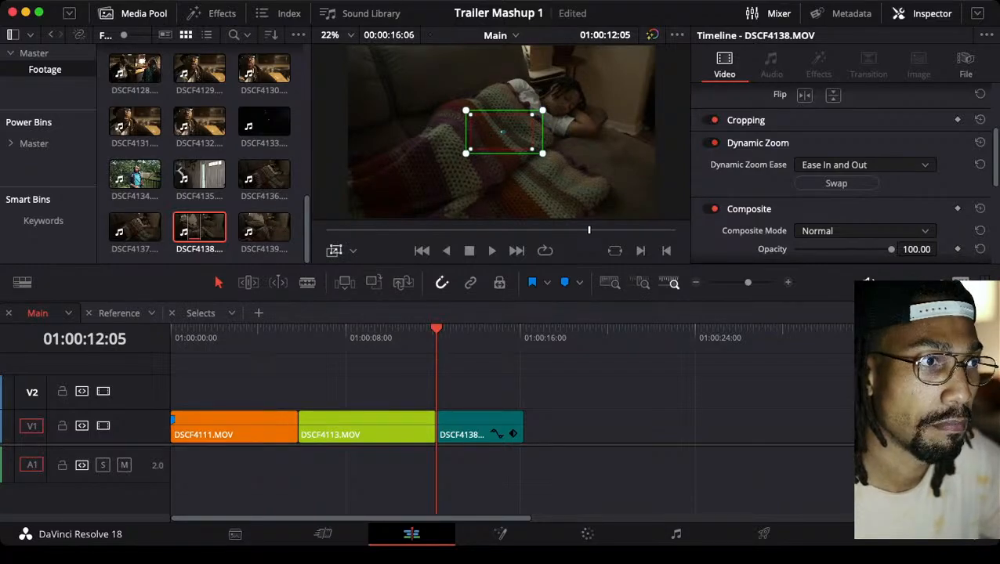
# Try keyframing DSCF4138's zoom and position at the clip's start, and reset both parameters
pyautogui.scroll(4, 842, 173)
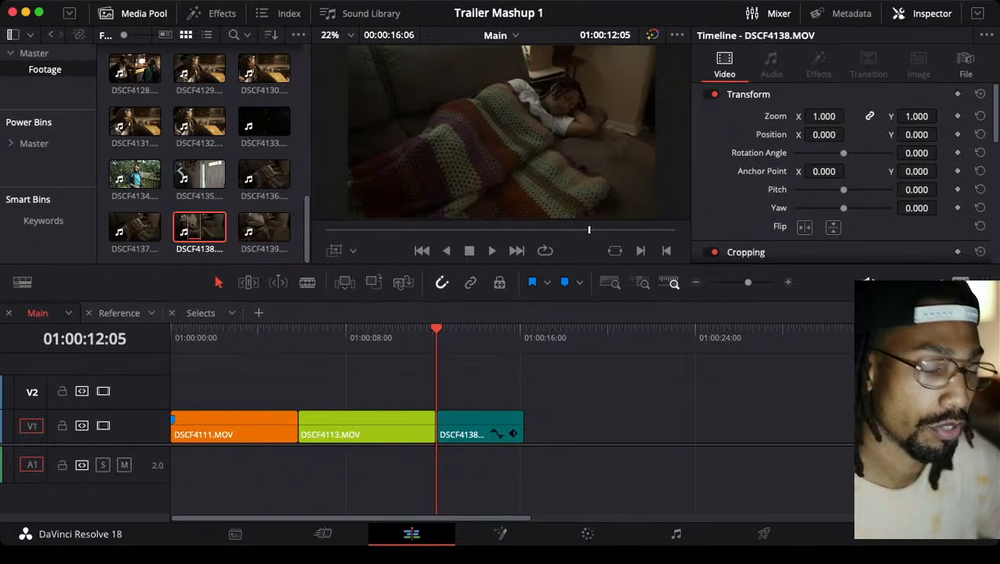
pyautogui.click(479, 425)
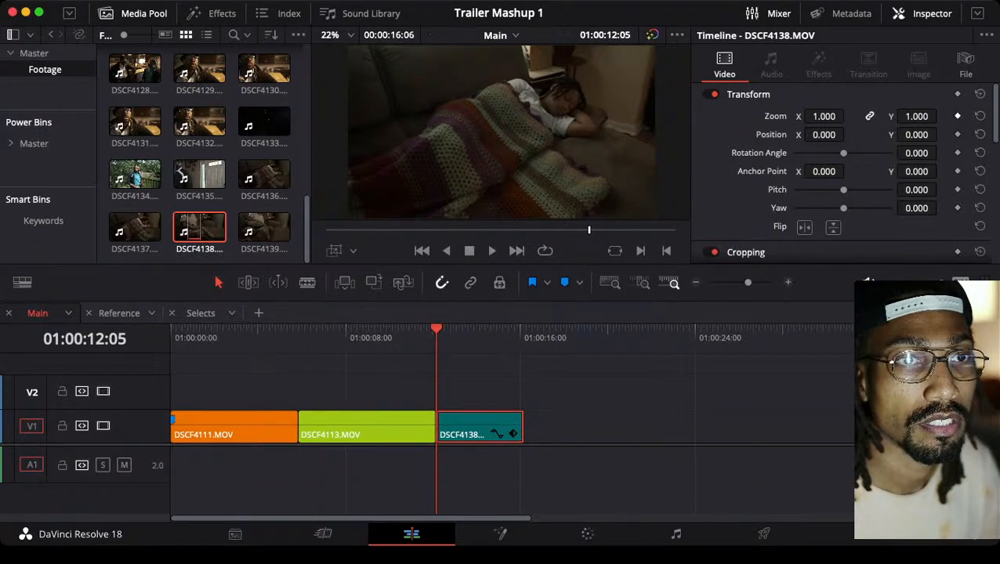
pyautogui.click(957, 116)
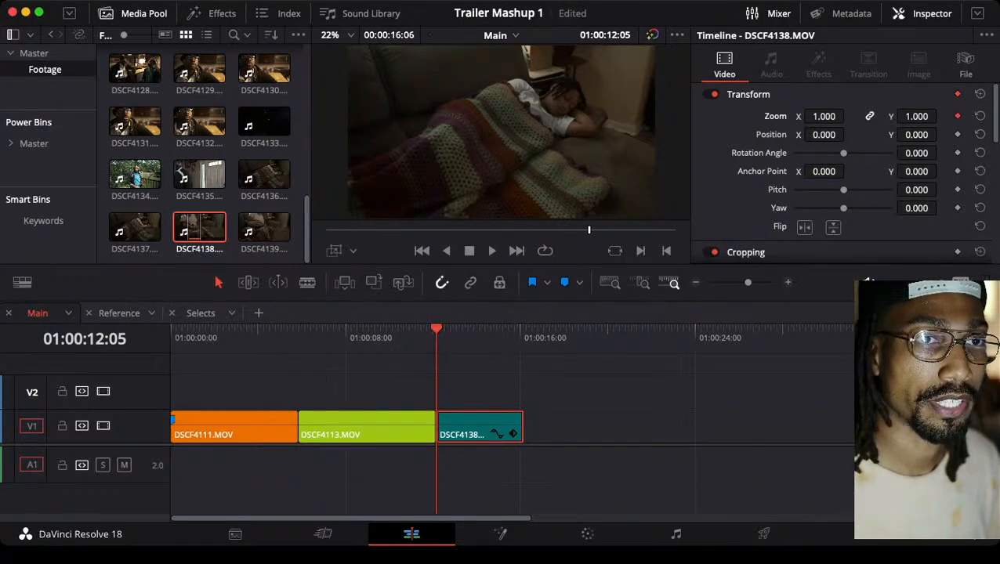
pyautogui.press('super+s')
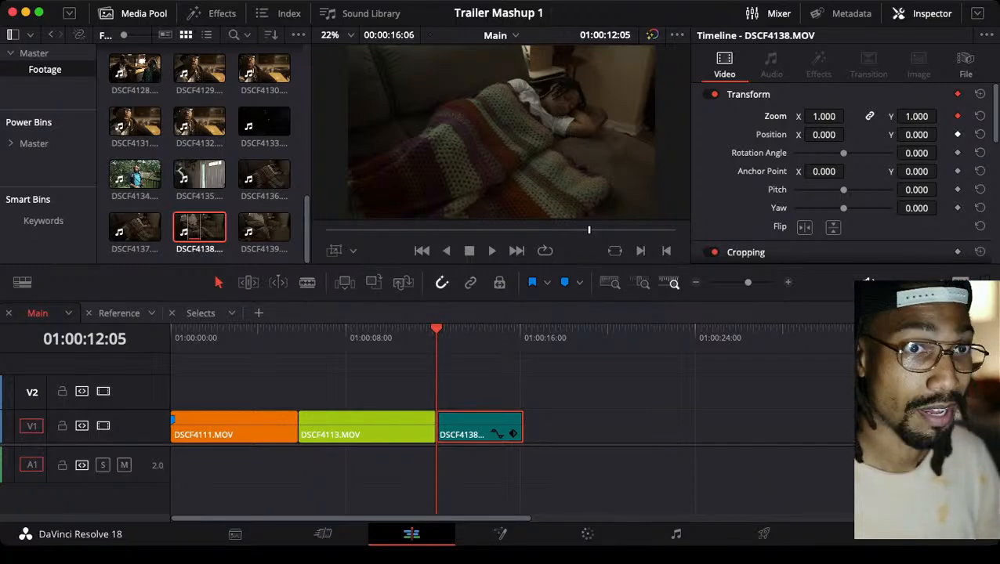
pyautogui.click(957, 134)
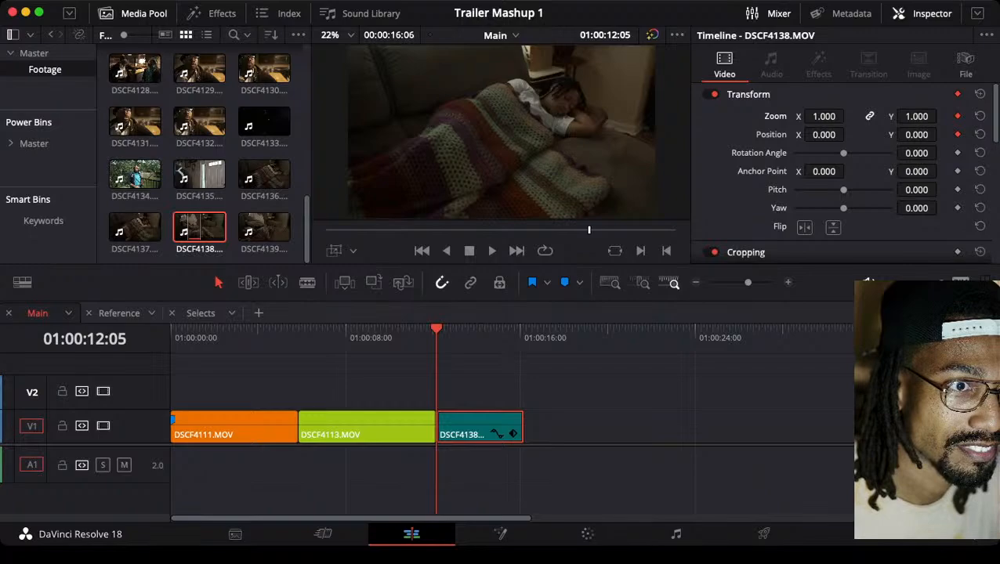
pyautogui.click(979, 116)
pyautogui.click(979, 134)
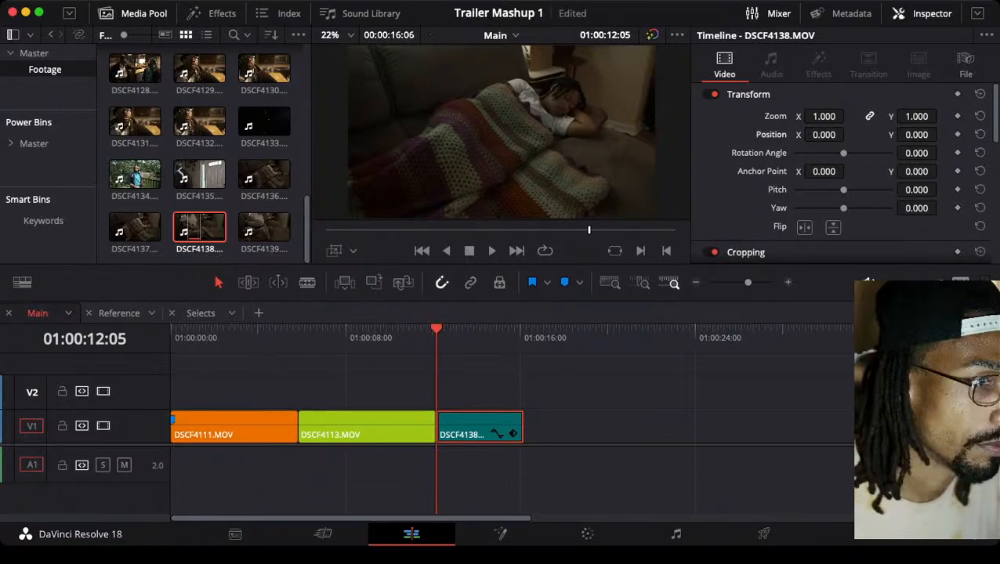
# At DSCF4138's end, 01:00:16:06, set zoom to 1.470 and position to X -52, Y -60, keyframe both parameters, and save
pyautogui.press('space')
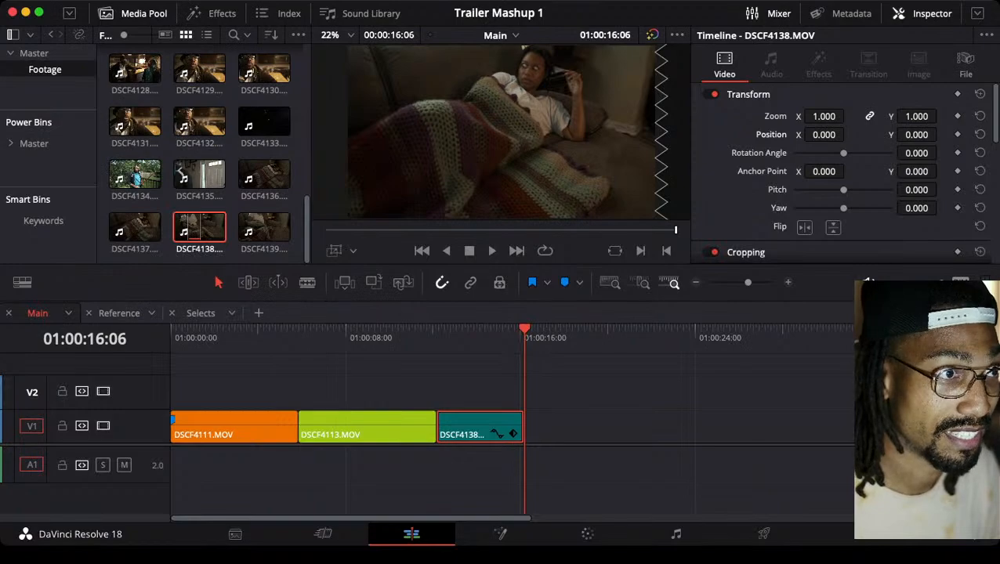
pyautogui.moveTo(823, 116)
pyautogui.mouseDown()
pyautogui.moveTo(862, 116)
pyautogui.moveTo(838, 135)
pyautogui.moveTo(848, 135)
pyautogui.mouseUp()
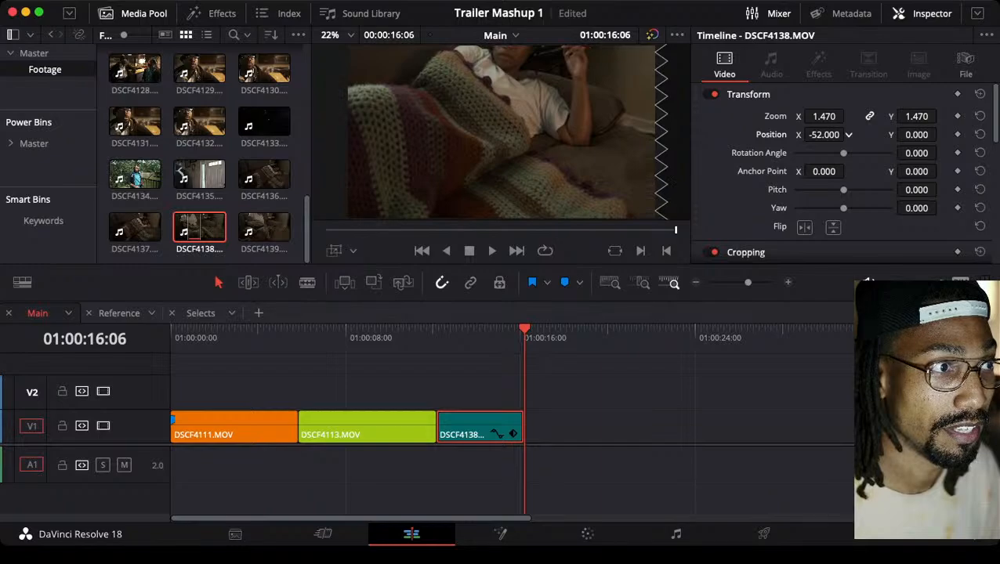
pyautogui.moveTo(917, 134); pyautogui.dragTo(941, 135)
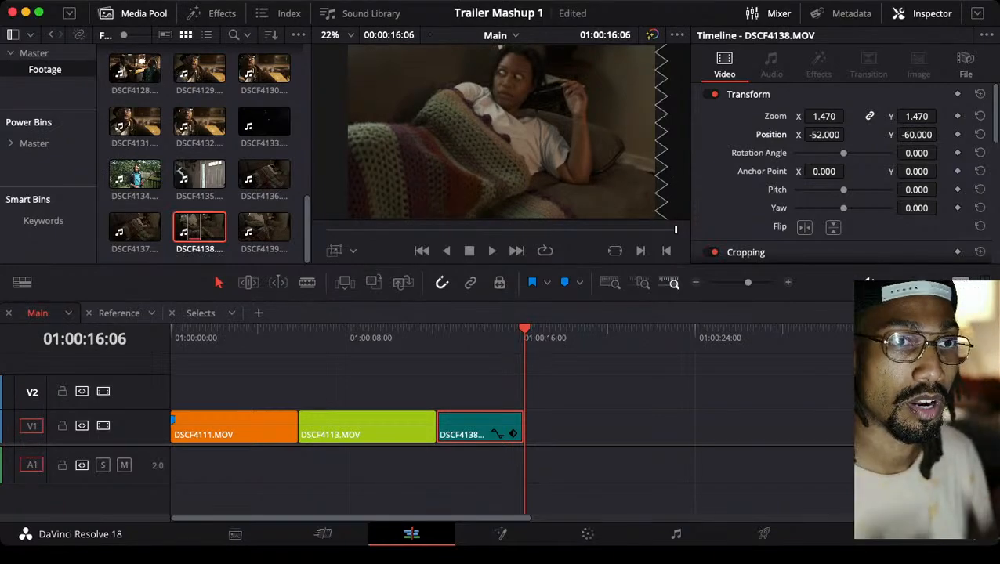
pyautogui.press('super+s')
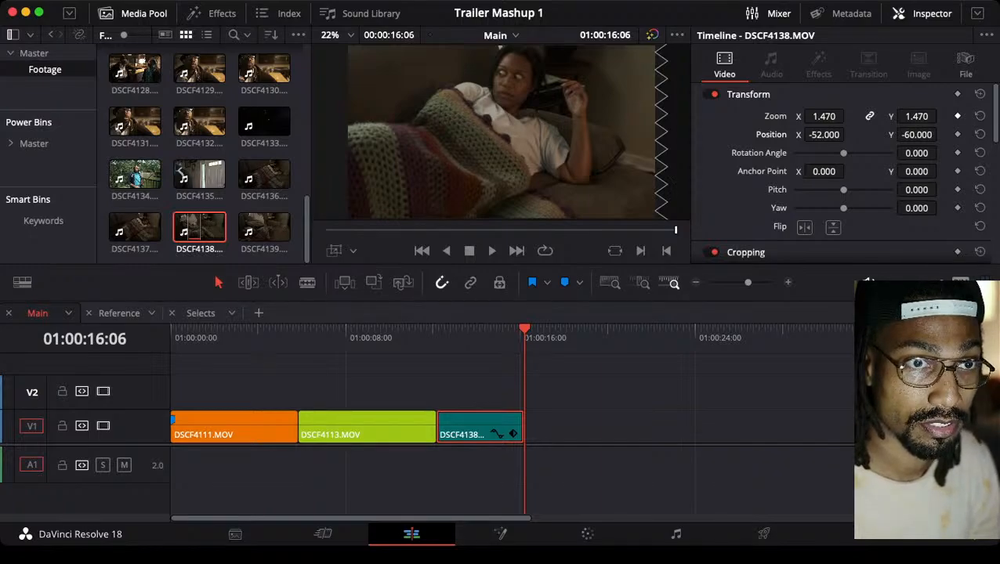
pyautogui.click(958, 116)
pyautogui.click(958, 135)
pyautogui.press('super+s')
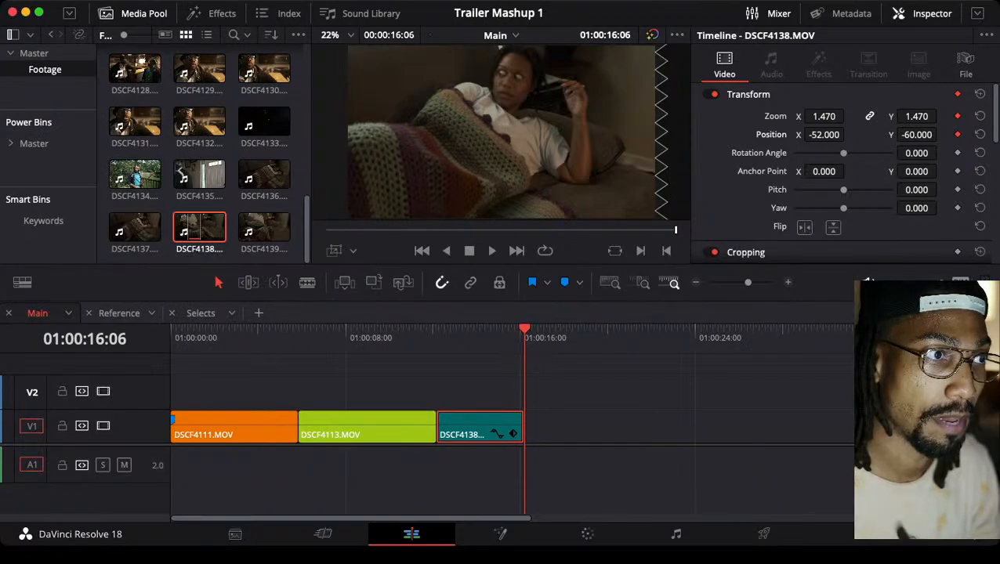
# Try resetting the zoom at DSCF4138's start, undo it, and reset all Transform settings at the clip's end
pyautogui.press('Up')
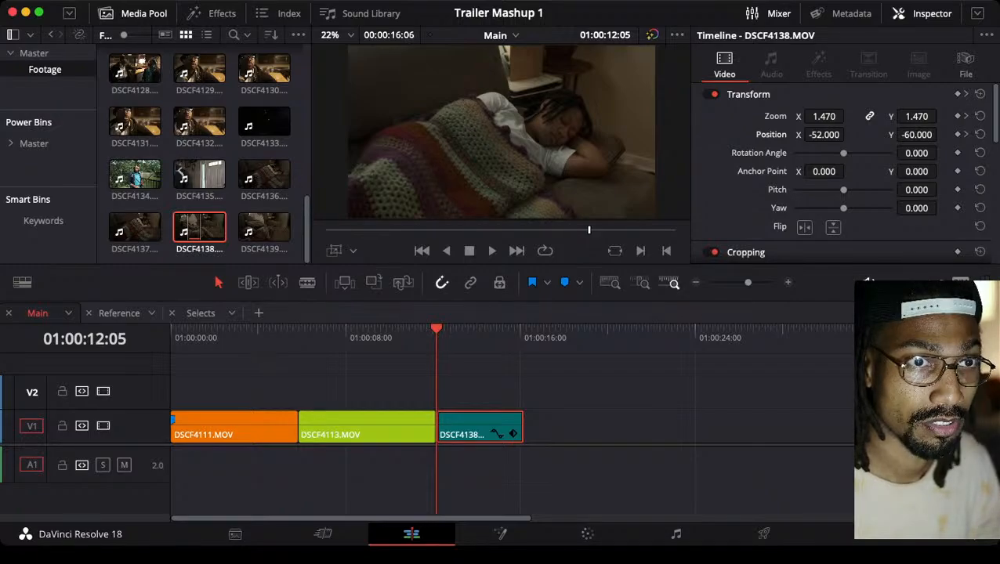
pyautogui.click(979, 116)
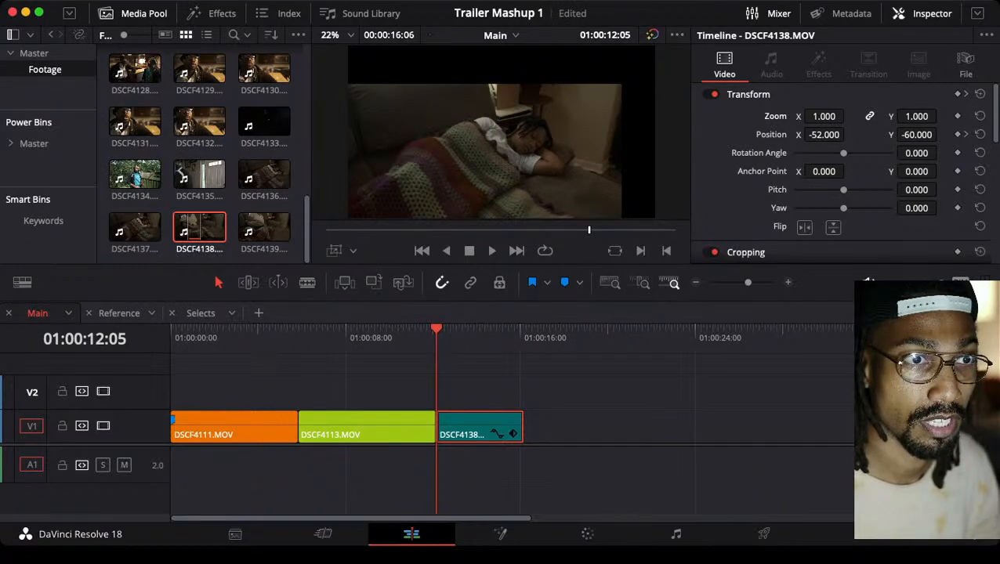
pyautogui.press('super+z')
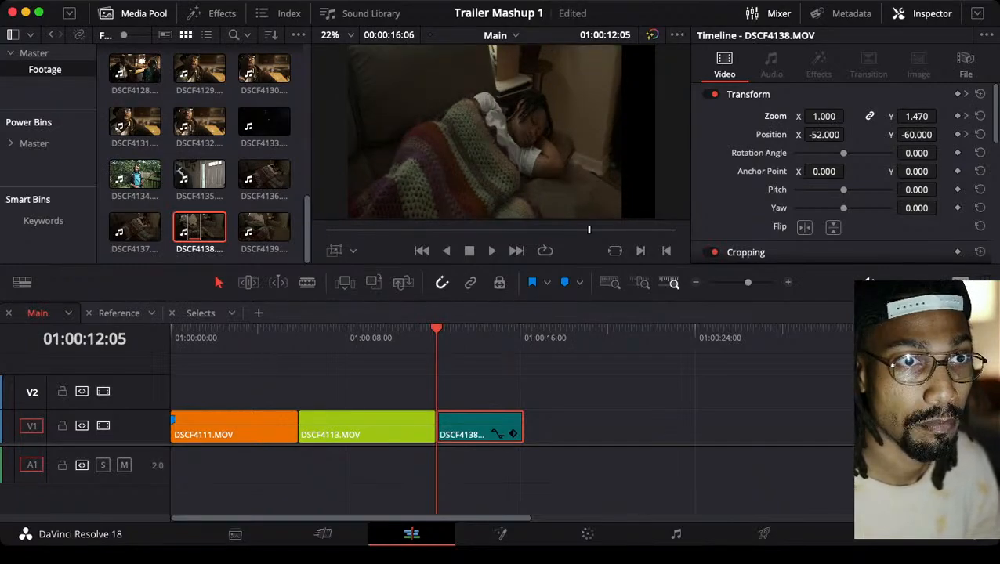
pyautogui.press('super+s')
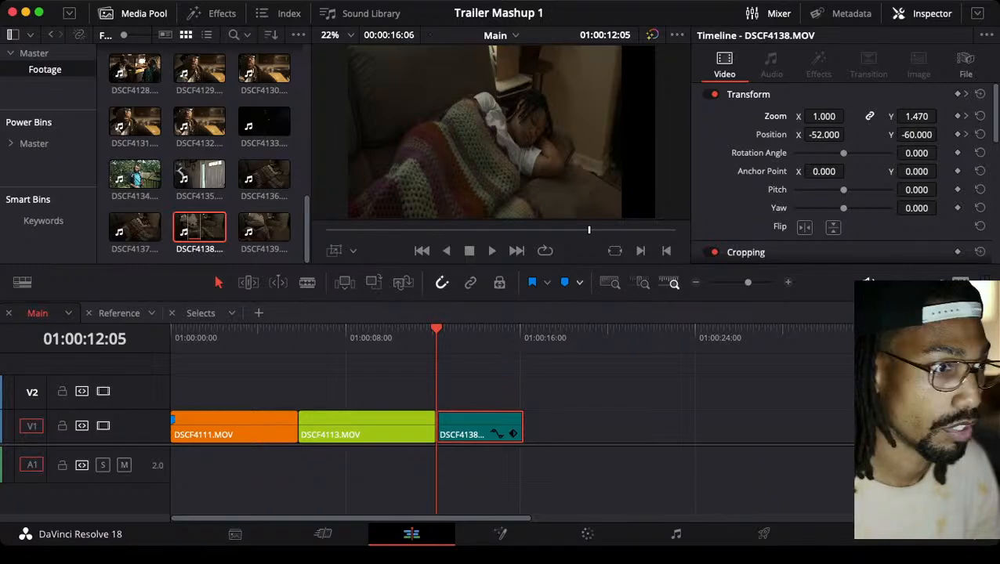
pyautogui.press('Down')
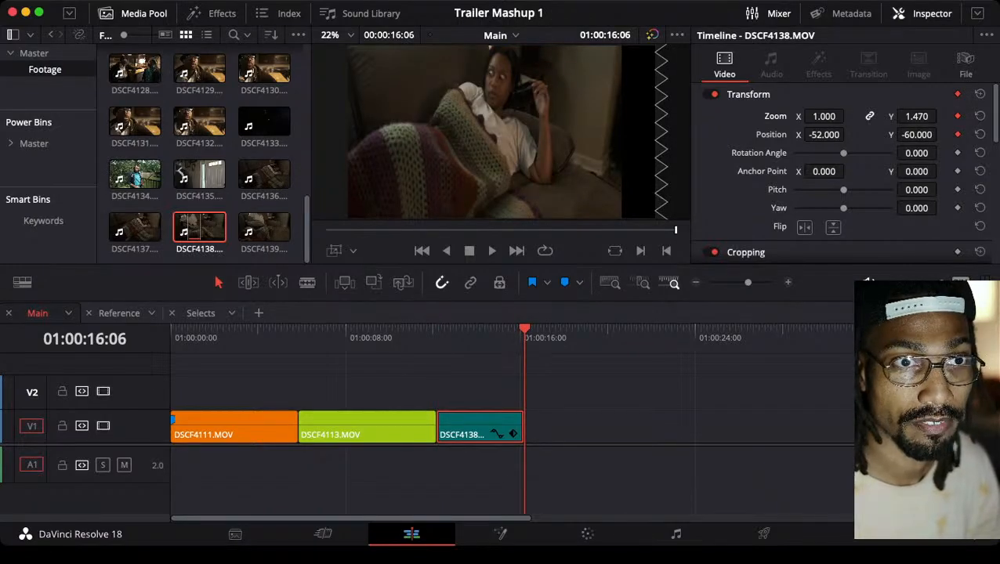
pyautogui.click(980, 93)
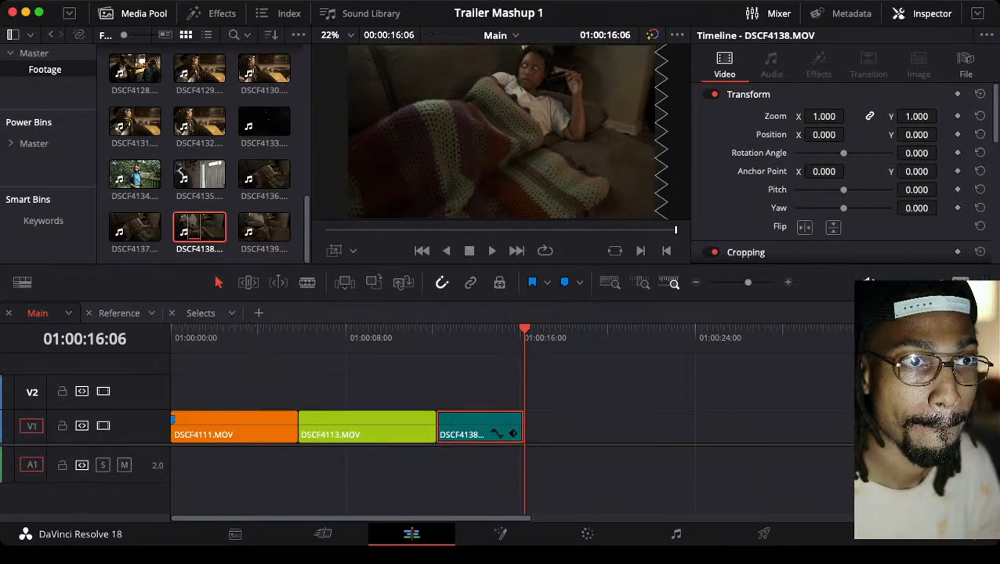
# At DSCF4138's end, 01:00:16:06, set zoom to 1.250 and position to X -47, Y -24, and keyframe both parameters
pyautogui.moveTo(823, 116); pyautogui.dragTo(862, 116)
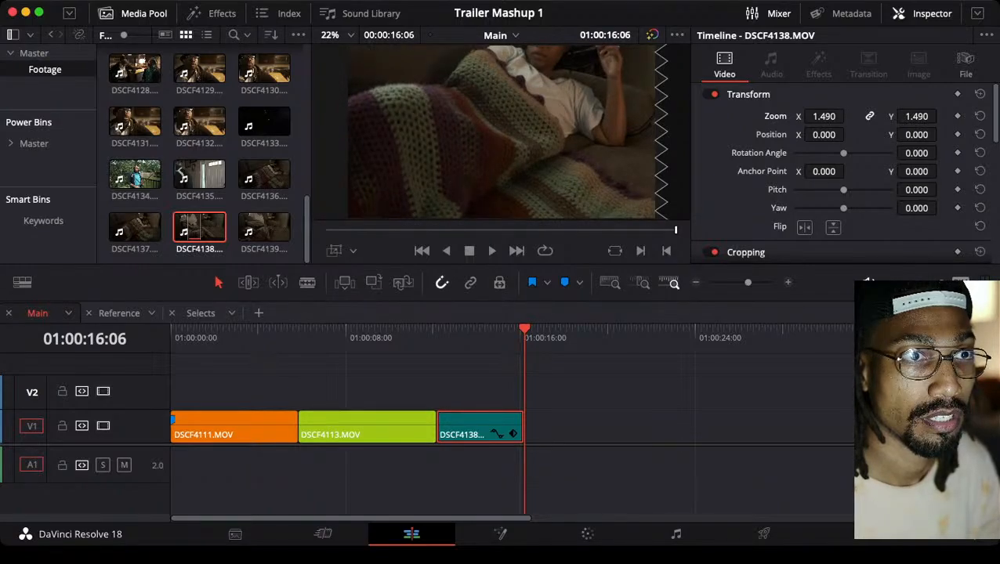
pyautogui.moveTo(861, 116); pyautogui.dragTo(843, 116)
pyautogui.moveTo(915, 134)
pyautogui.mouseDown()
pyautogui.moveTo(789, 134)
pyautogui.moveTo(897, 134)
pyautogui.mouseUp()
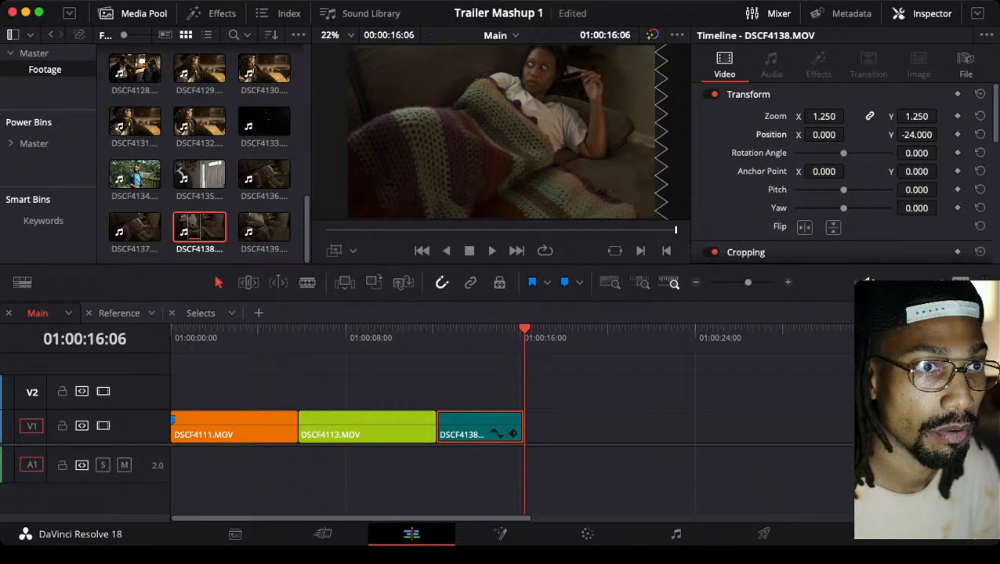
pyautogui.moveTo(823, 134); pyautogui.dragTo(786, 134)
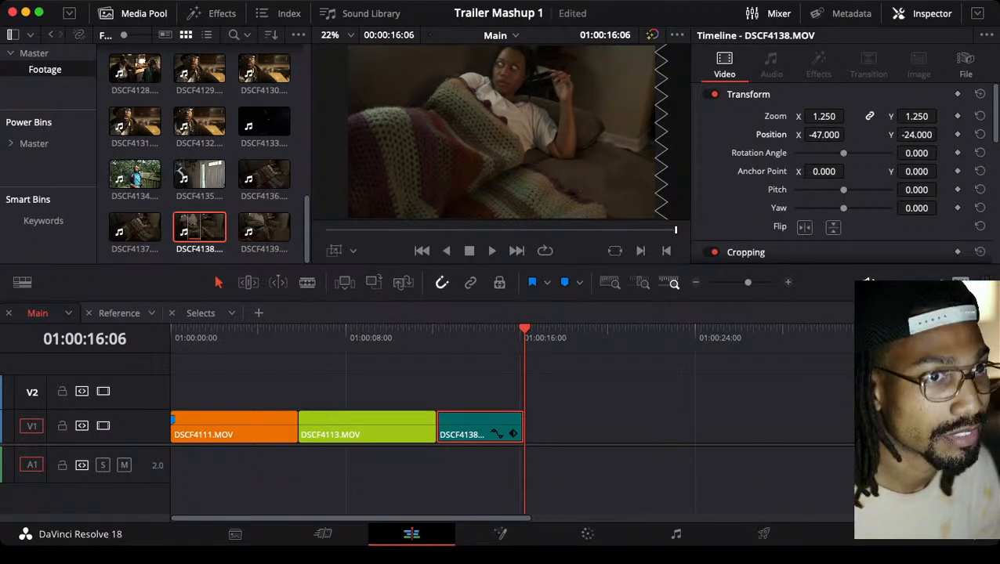
pyautogui.click(957, 134)
pyautogui.click(957, 116)
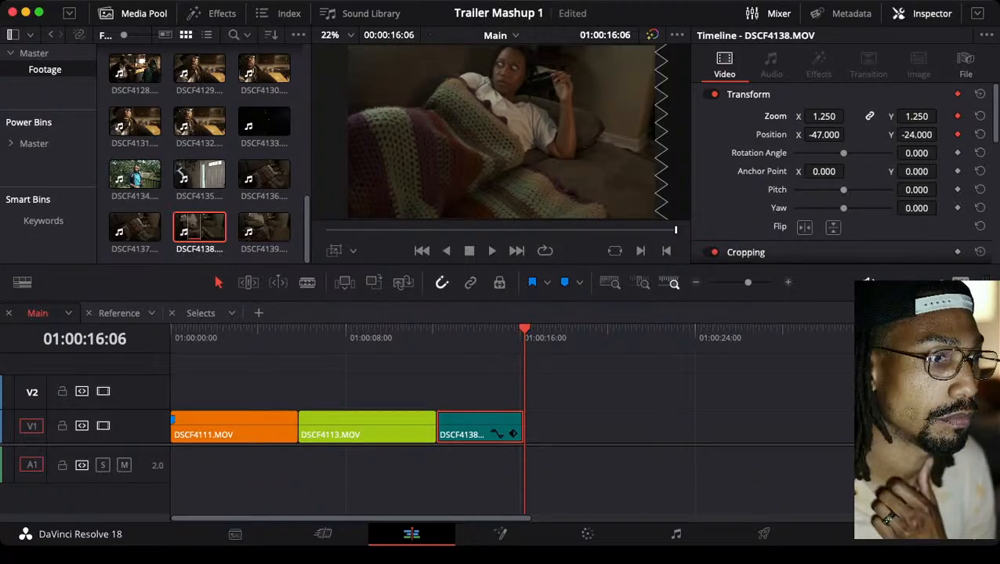
# At DSCF4138's start, 01:00:12:05, reset zoom to 1.000 and position to 0 as opening keyframes, and save the project
pyautogui.press('Up')
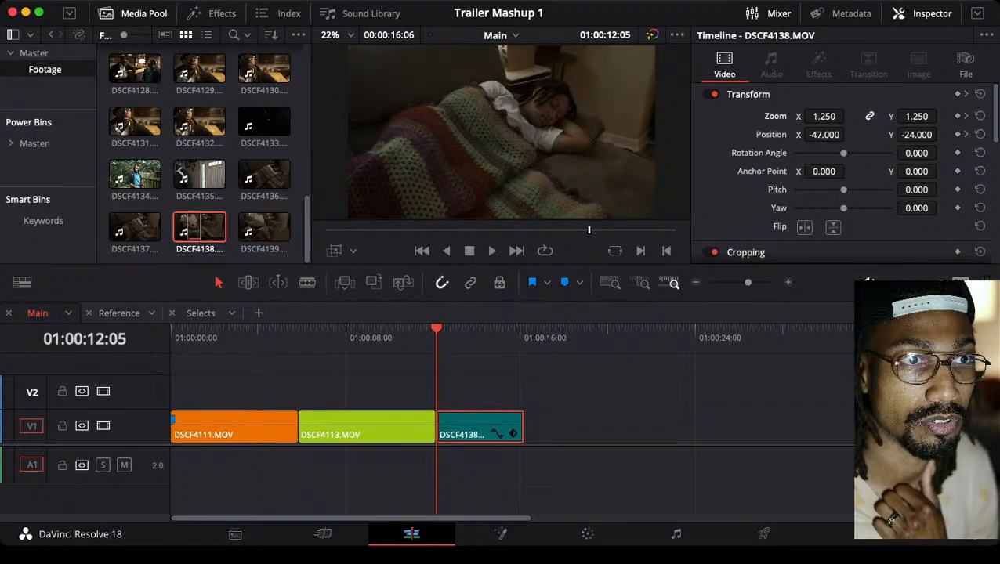
pyautogui.click(979, 116)
pyautogui.click(979, 135)
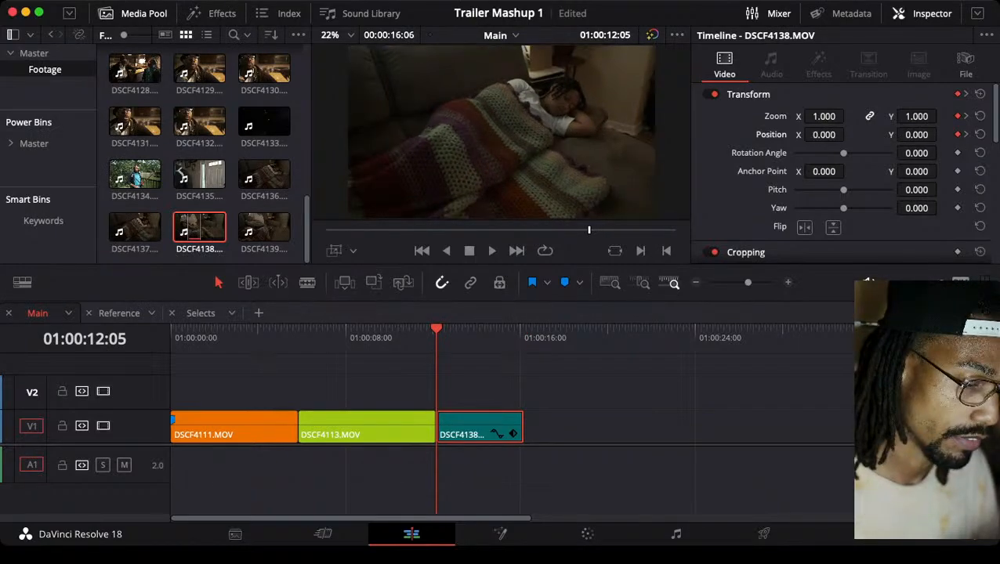
pyautogui.press('super+s')
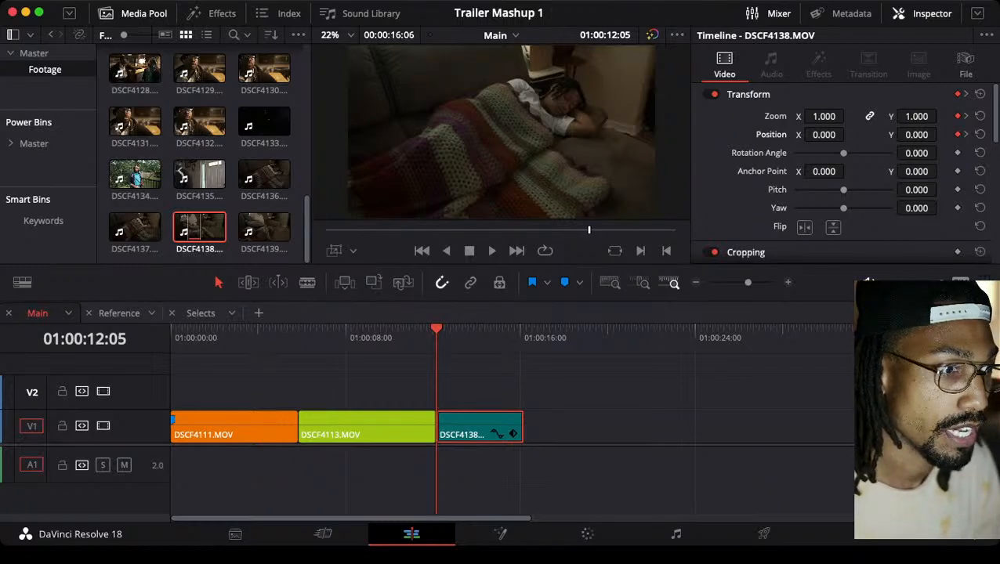
# Deselect all clips and play DSCF4138 twice from 01:00:12:05 to check the keyframed push-in
pyautogui.press('super+shift+a')
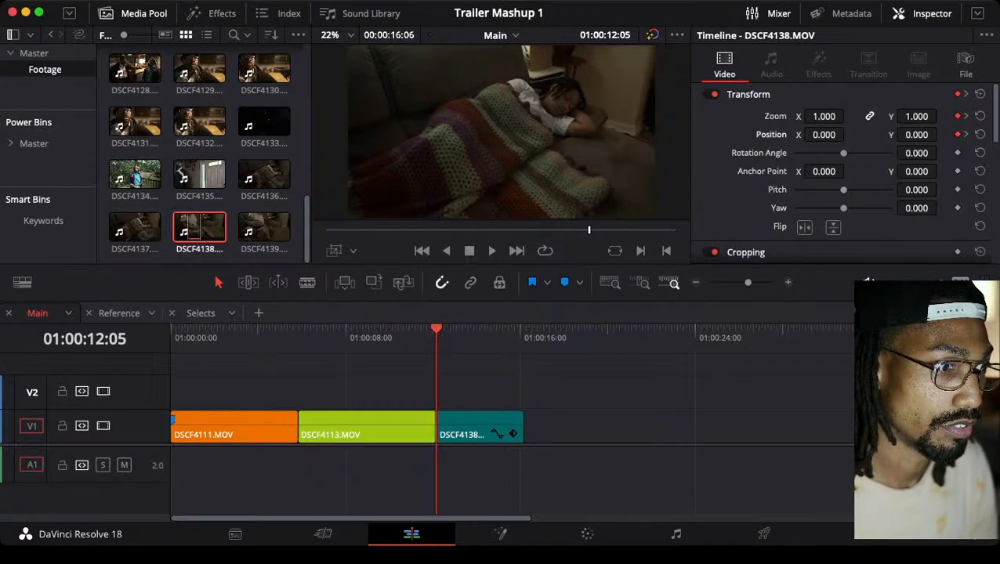
pyautogui.press('space')
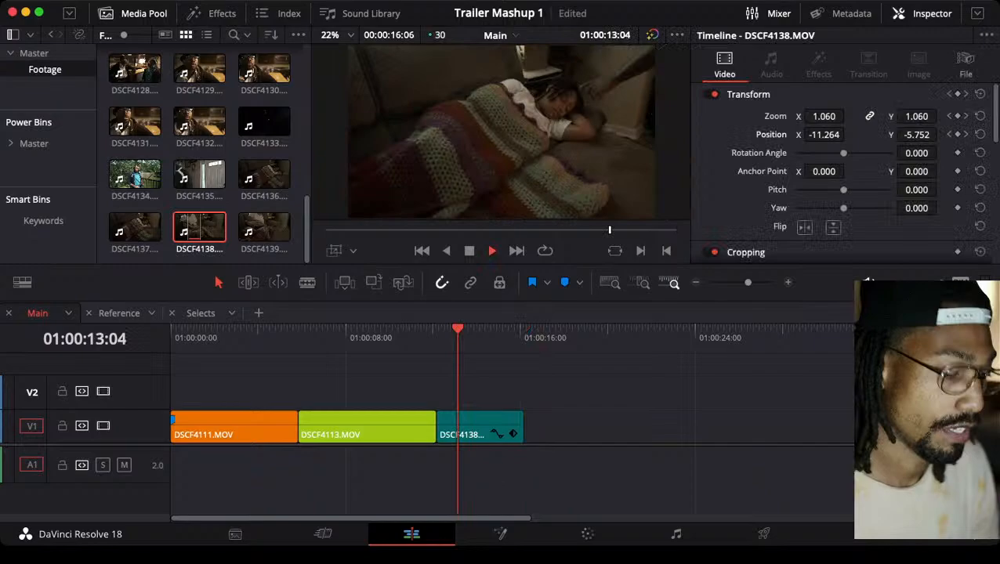
pyautogui.press('space')
pyautogui.press('Up')
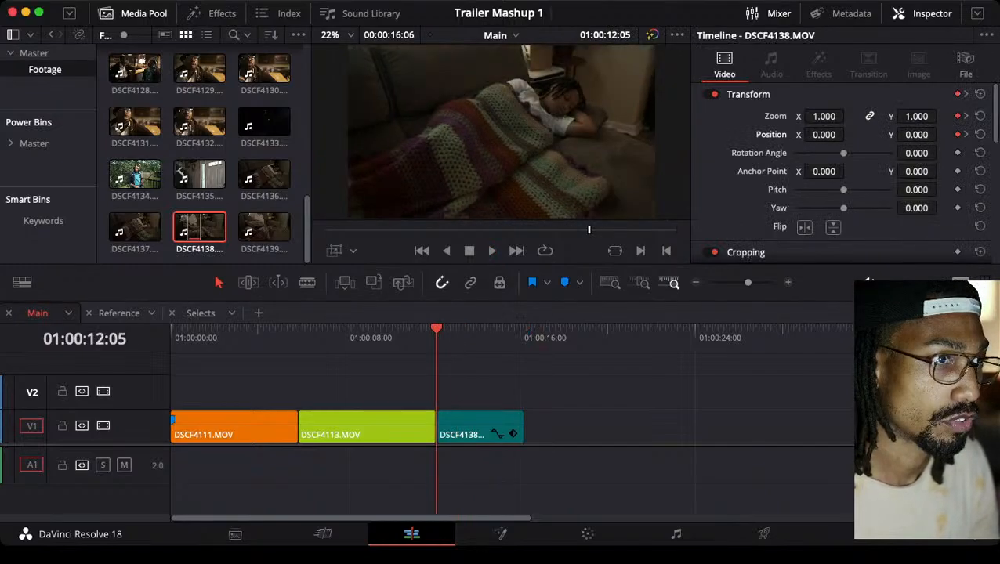
pyautogui.press('space')
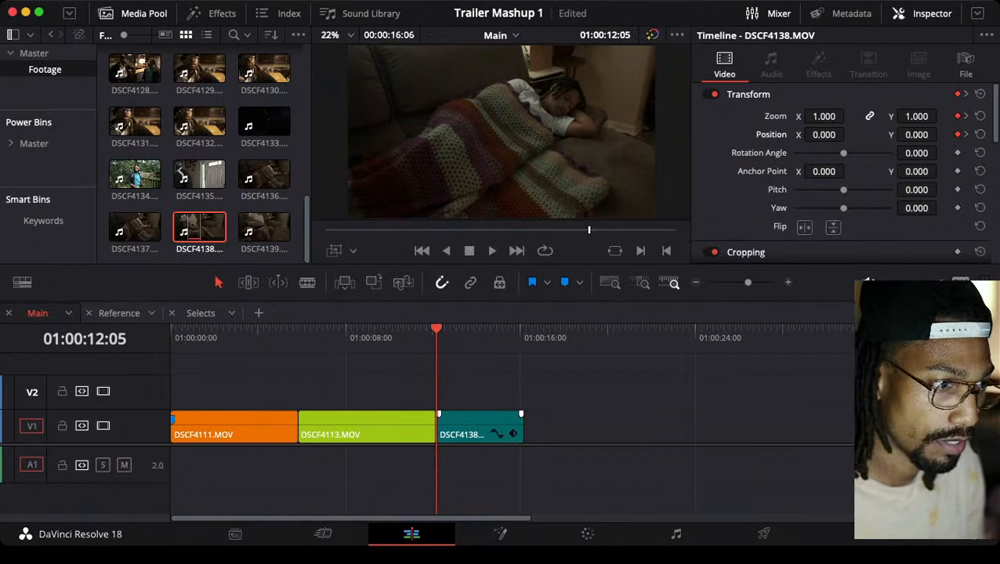
pyautogui.click(513, 433)
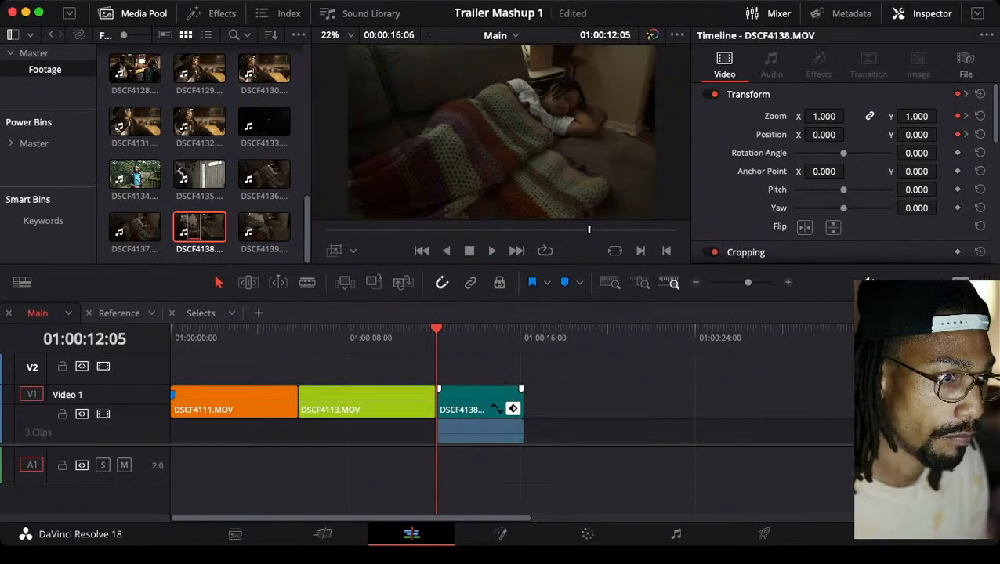
pyautogui.scroll(-5, 479, 399)
pyautogui.scroll(3, 479, 399)
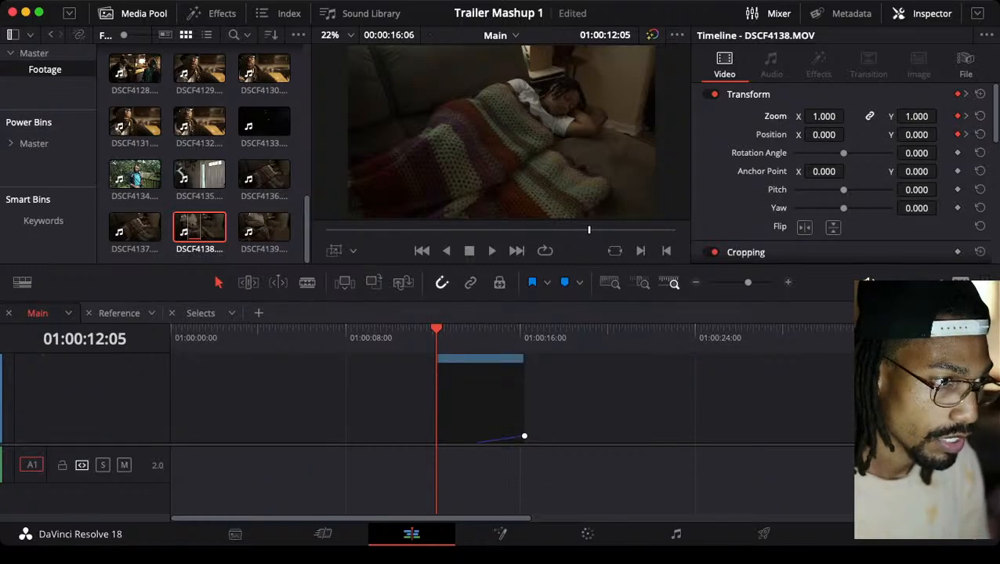
pyautogui.scroll(3, 479, 400)
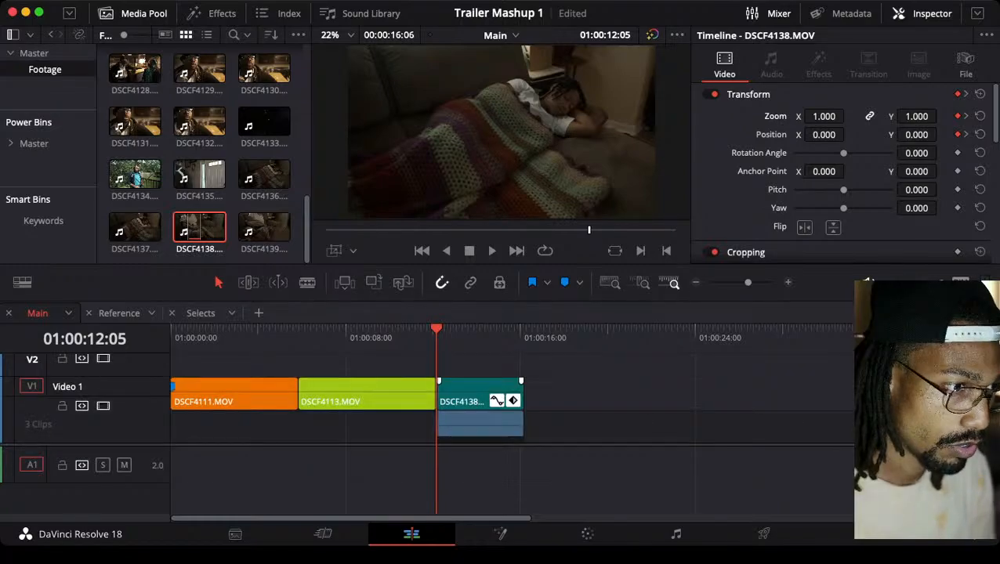
pyautogui.scroll(1, 479, 400)
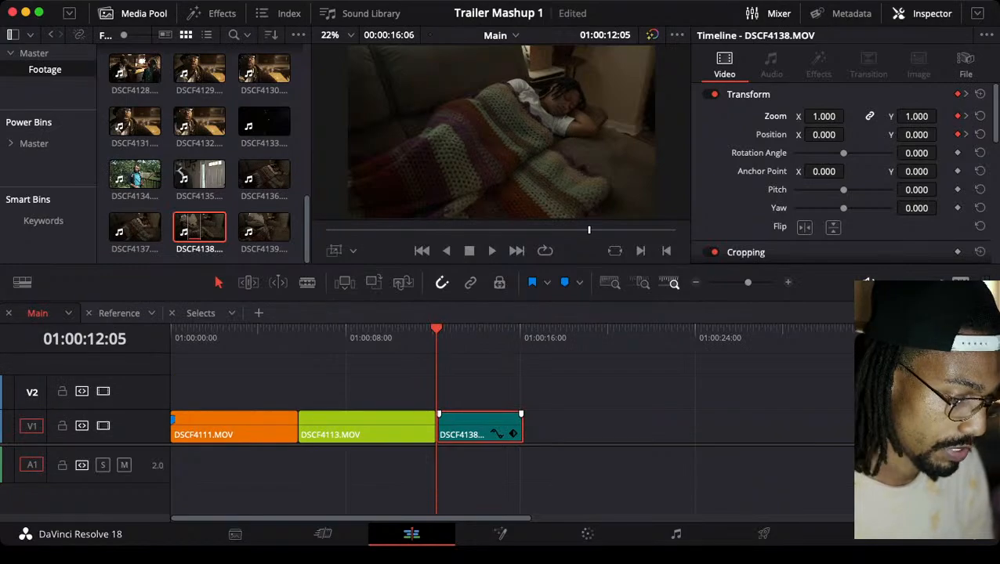
pyautogui.scroll(1, 480, 399)
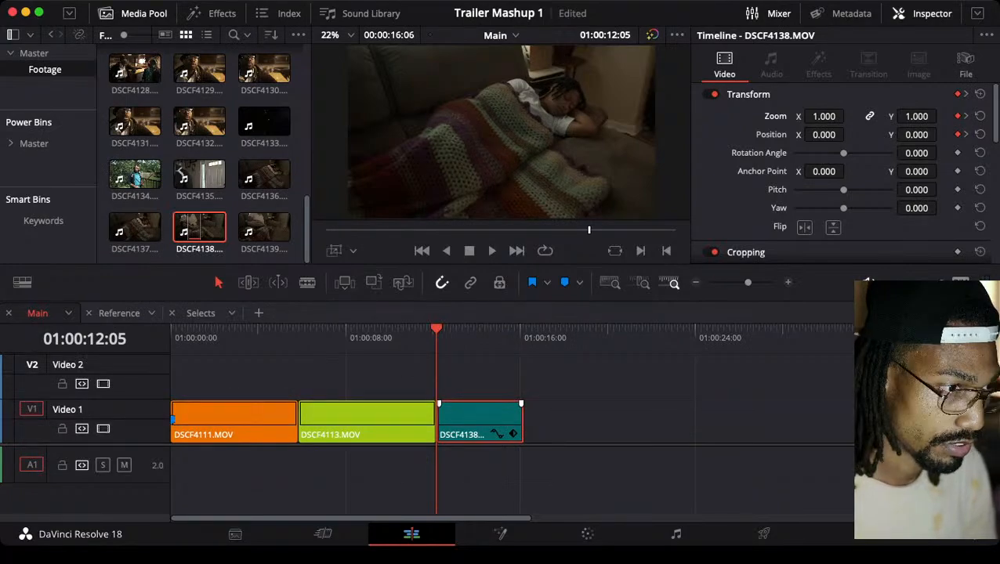
# Show DSCF4138's Transform keyframe track and its Zoom X curve in the timeline
pyautogui.scroll(-1, 479, 399)
pyautogui.scroll(3, 479, 399)
pyautogui.hscroll(3, 480, 400)
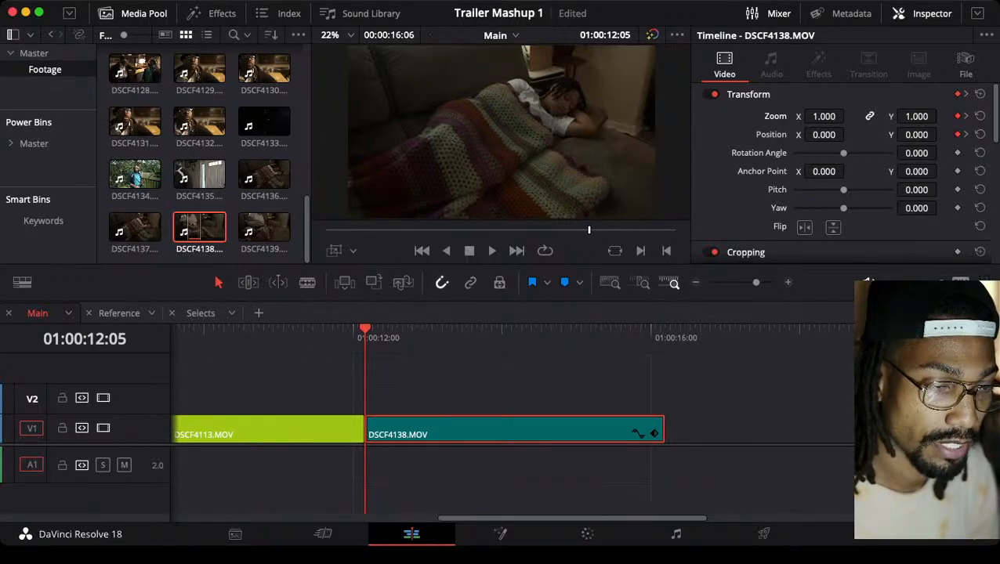
pyautogui.press('shift+super+c')
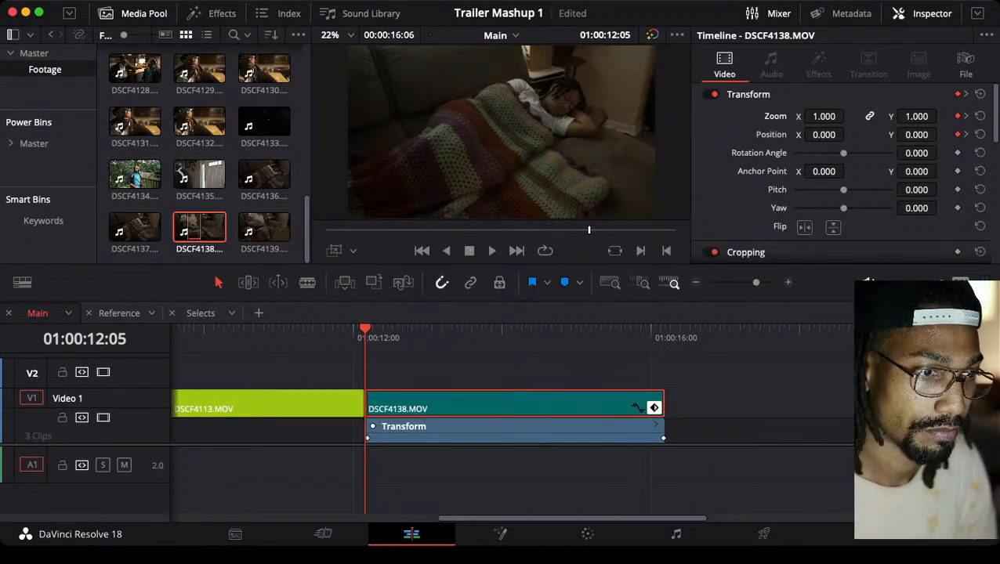
pyautogui.press('shift+super+a')
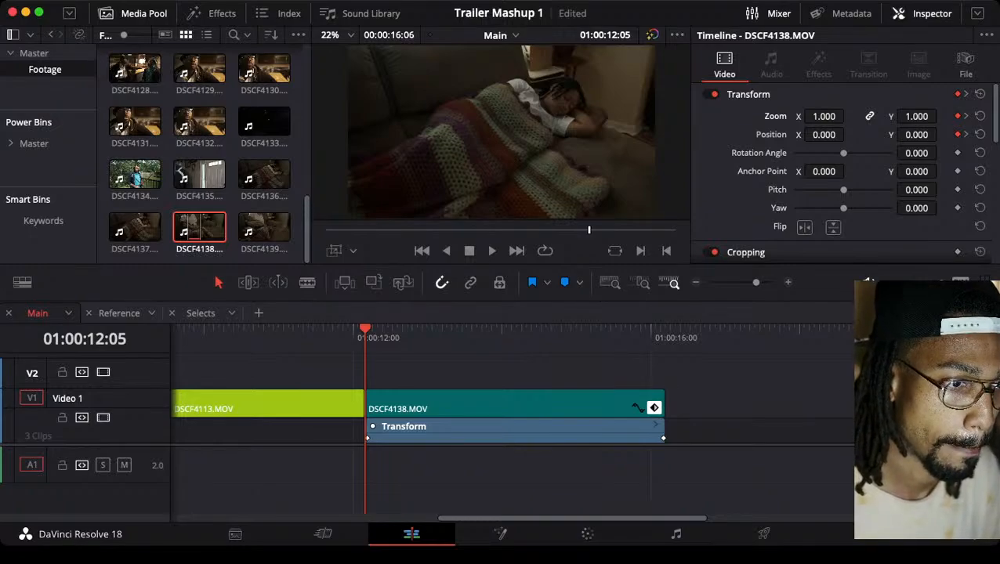
pyautogui.hotkey('shift', 'c')
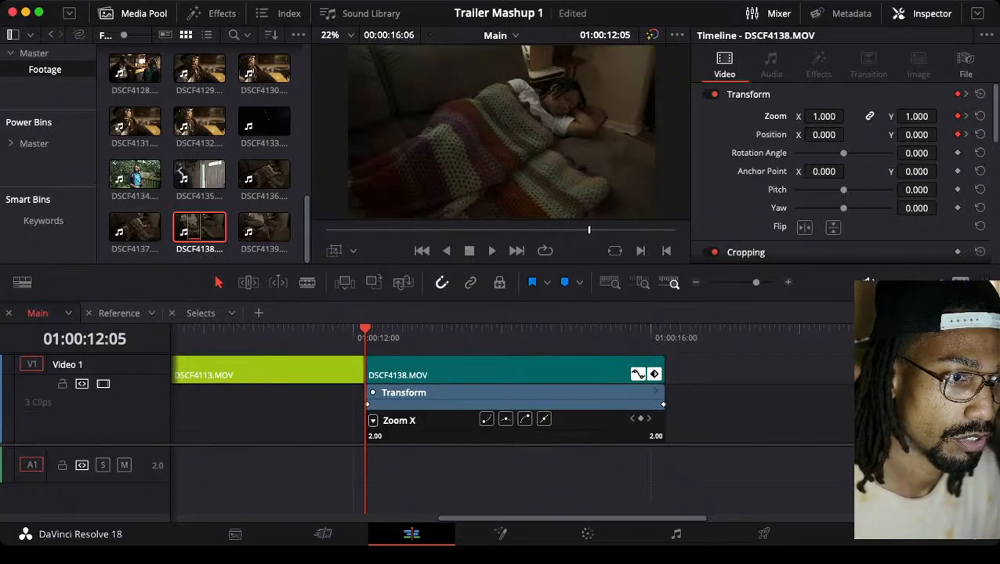
pyautogui.scroll(-5, 515, 400)
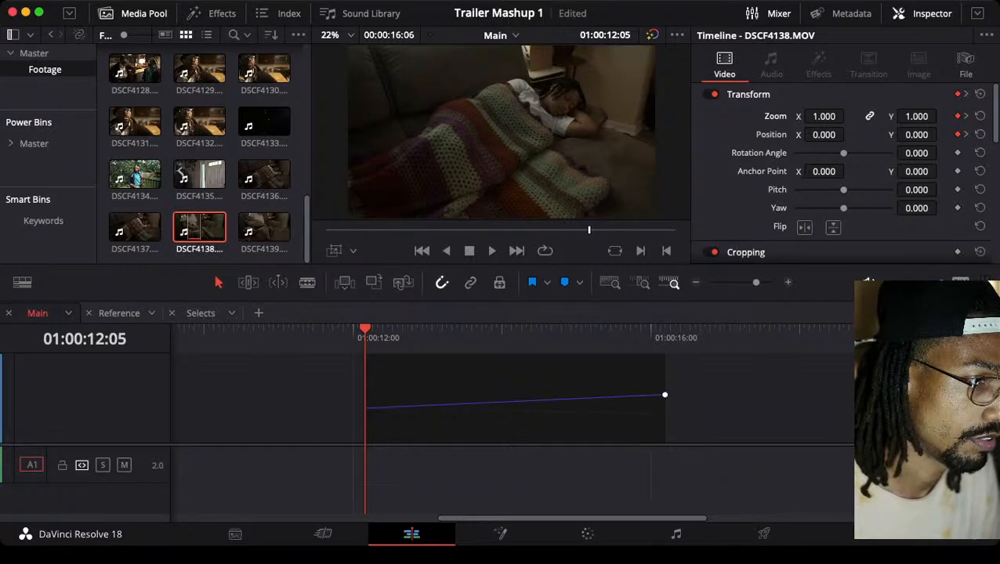
# Ease the Zoom X curve into DSCF4138's end keyframe so the push-in slows smoothly, then deselect the keyframe
pyautogui.click(664, 394)
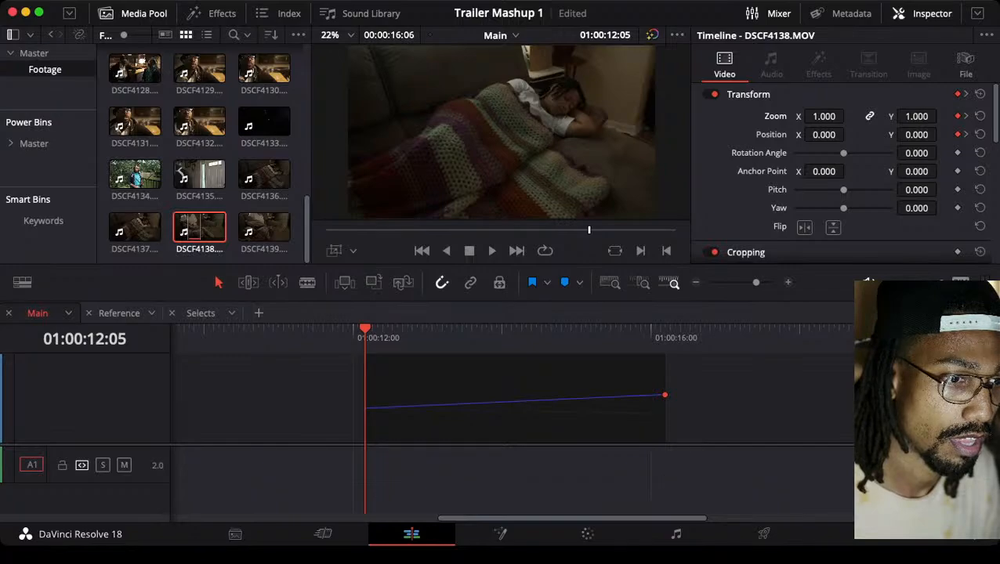
pyautogui.click(664, 395)
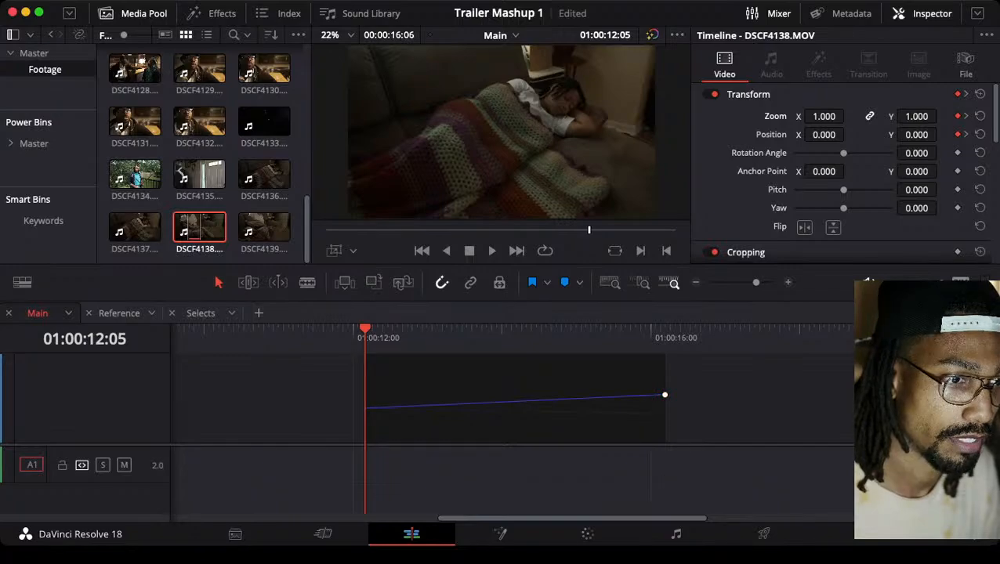
pyautogui.press('super+equal')
pyautogui.press('super+equal')
pyautogui.press('super+equal')
pyautogui.press('super+equal')
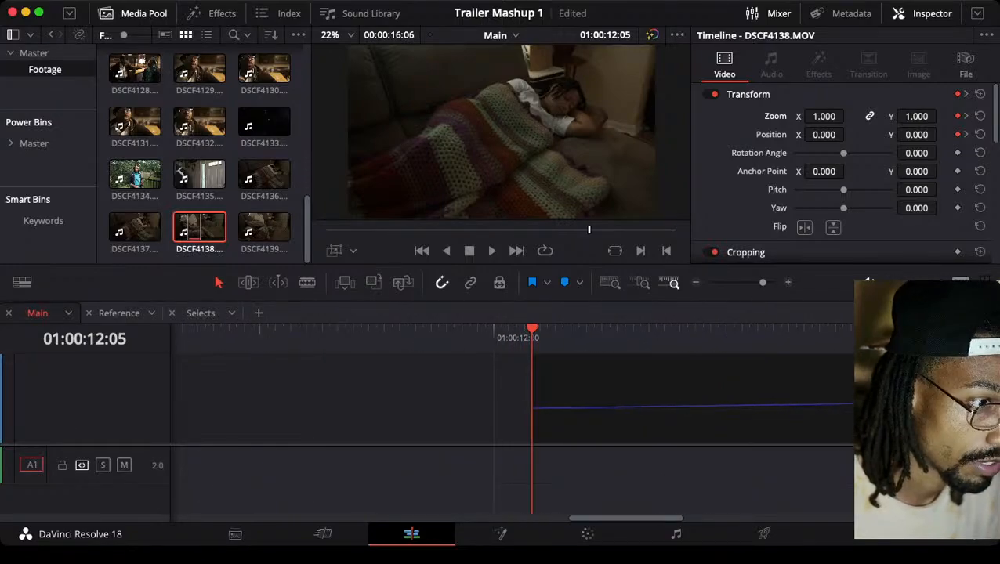
pyautogui.press('super+minus')
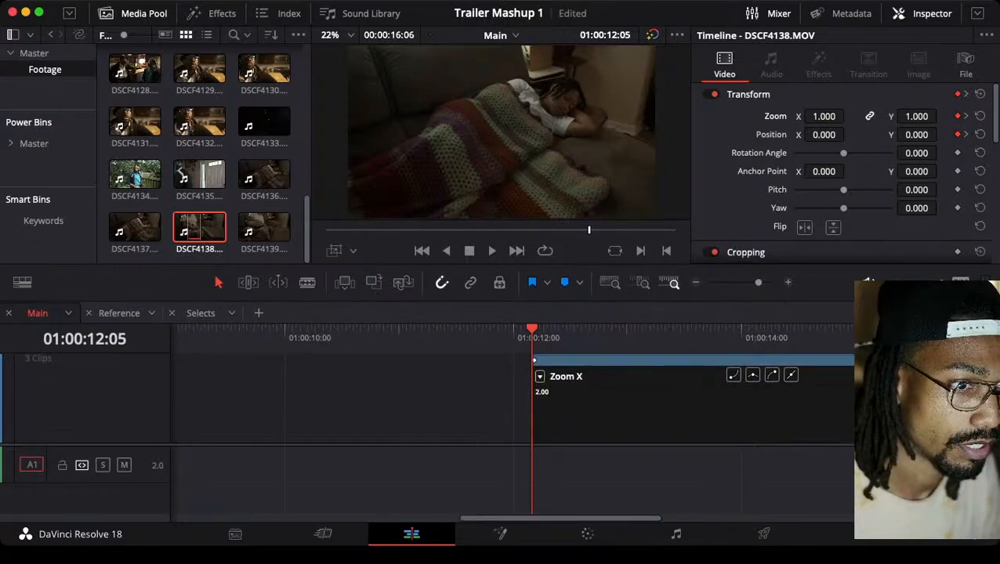
pyautogui.press('super+minus')
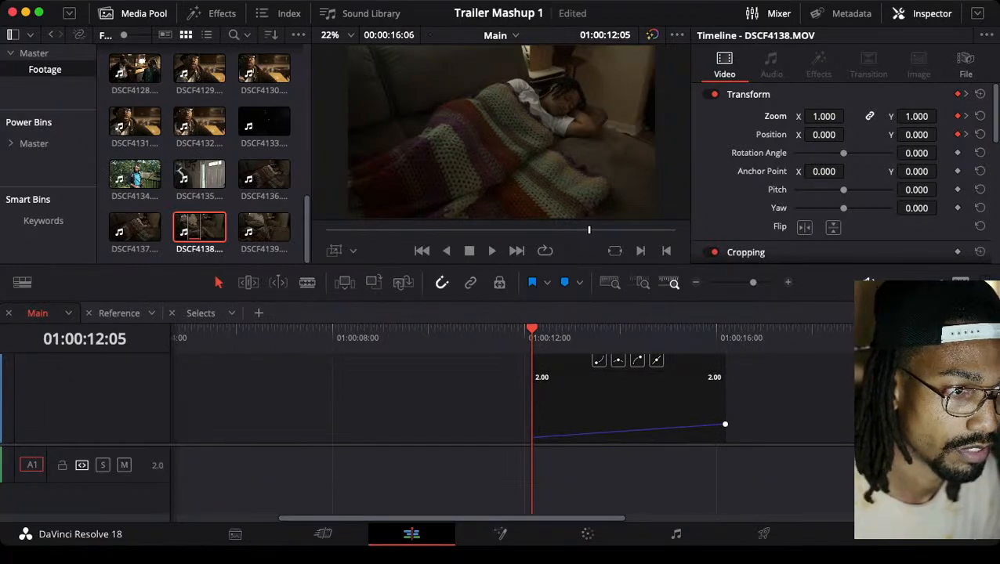
pyautogui.press('super+equal')
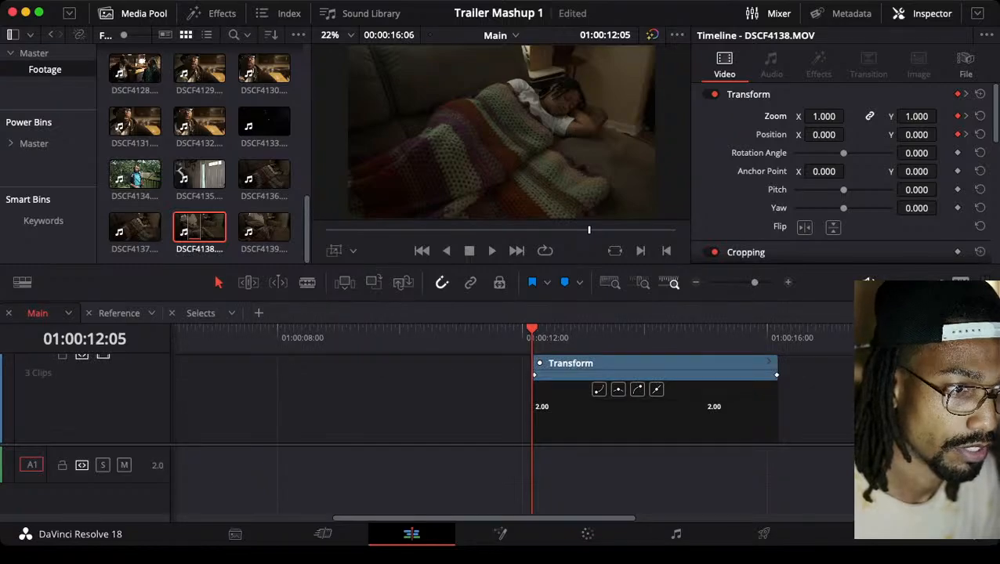
pyautogui.scroll(-1, 654, 400)
pyautogui.scroll(-3, 654, 399)
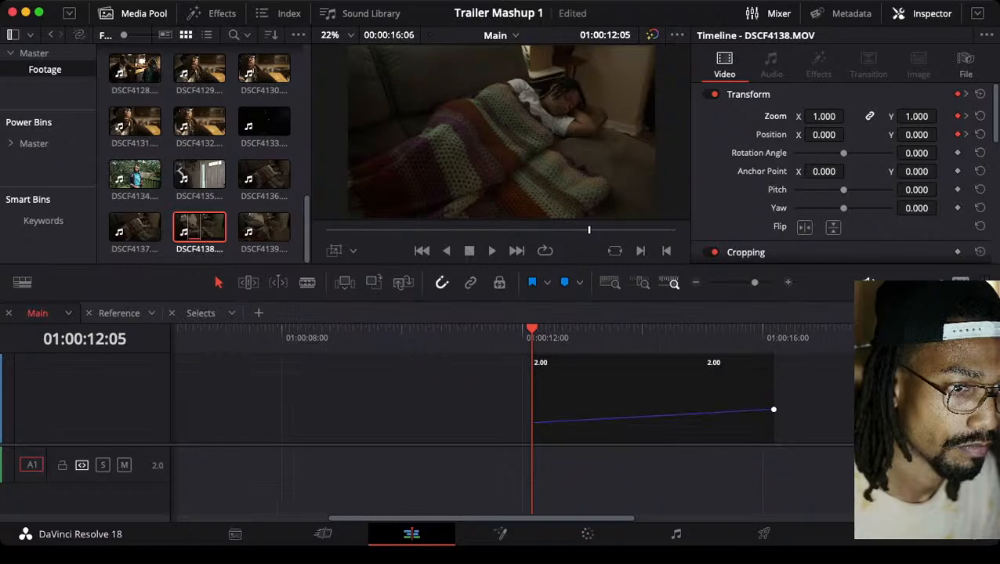
pyautogui.click(773, 409)
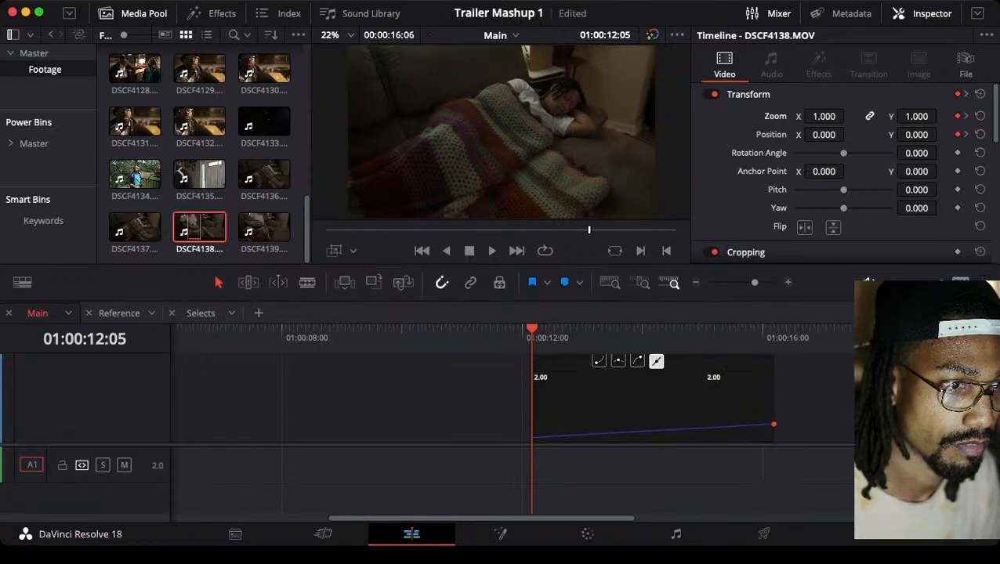
pyautogui.scroll(3, 654, 400)
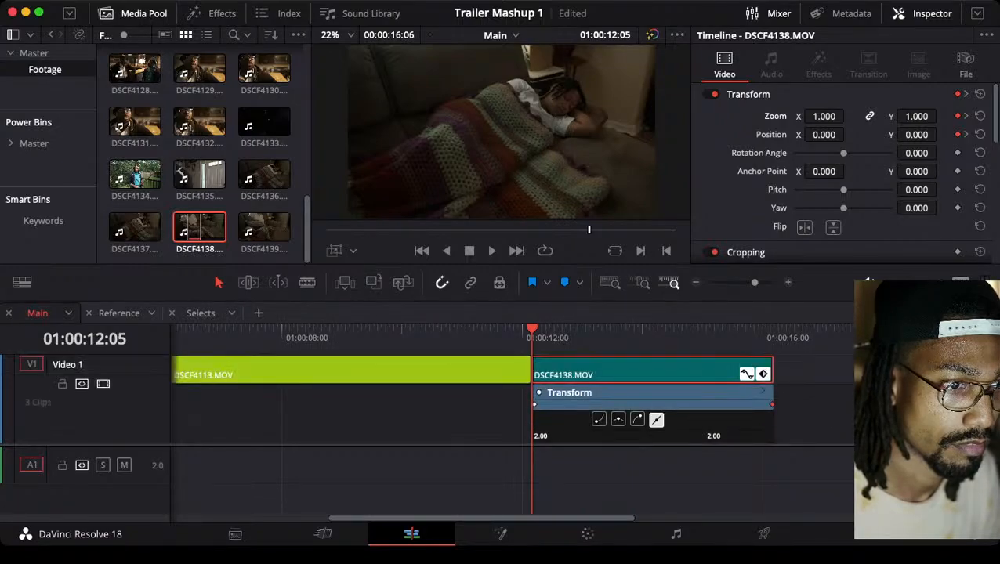
pyautogui.scroll(-3, 654, 400)
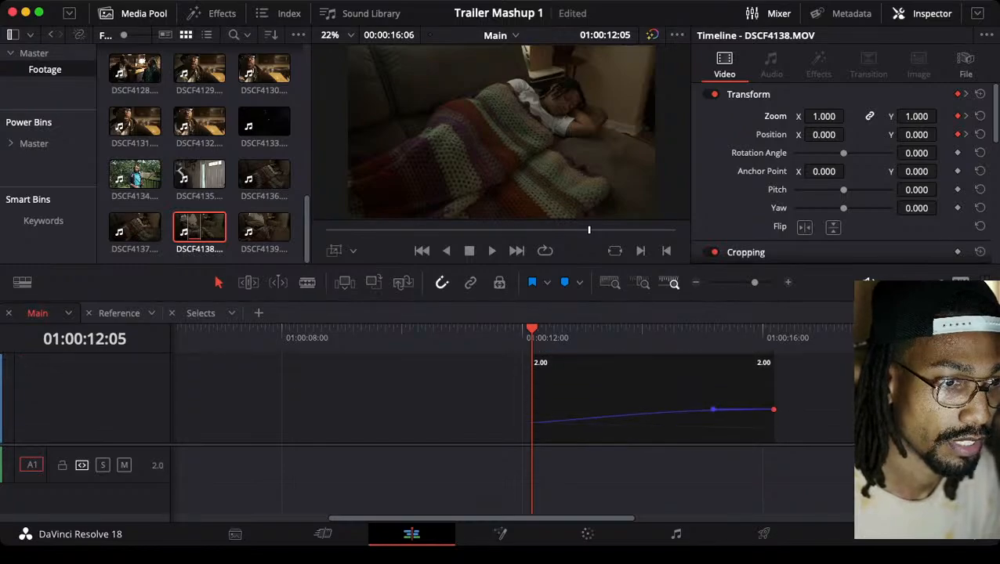
pyautogui.scroll(1, 654, 400)
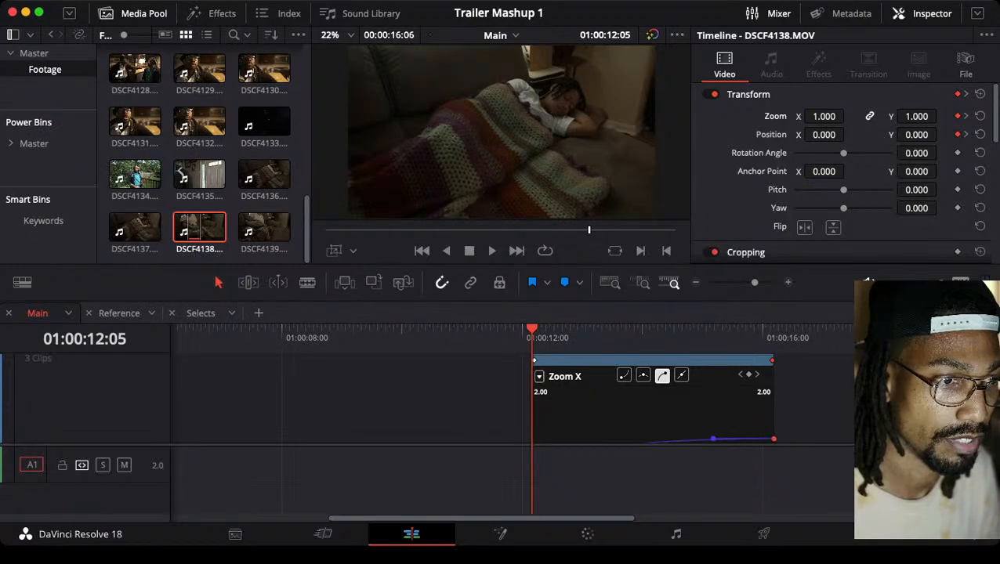
pyautogui.press('Escape')
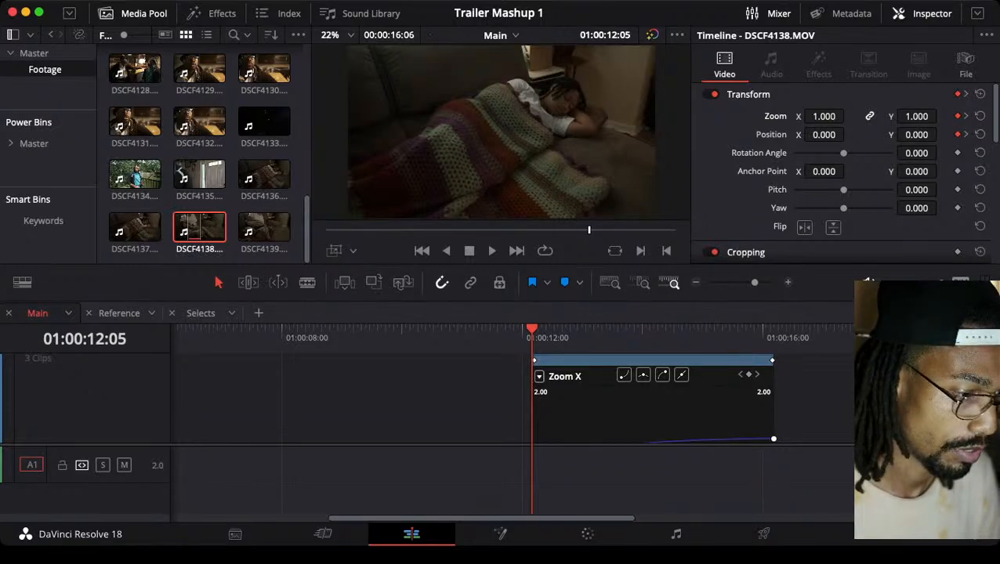
# Review DSCF4138's eased Zoom X curve and hide the clip's curve and Transform keyframe tracks
pyautogui.scroll(-3, 653, 404)
pyautogui.scroll(2, 653, 404)
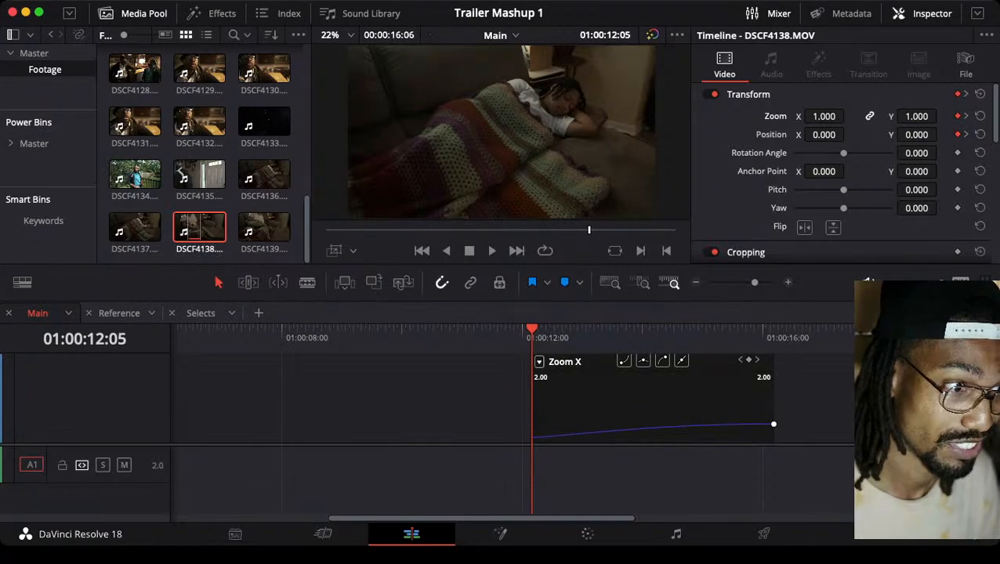
pyautogui.scroll(-3, 654, 402)
pyautogui.scroll(4, 654, 401)
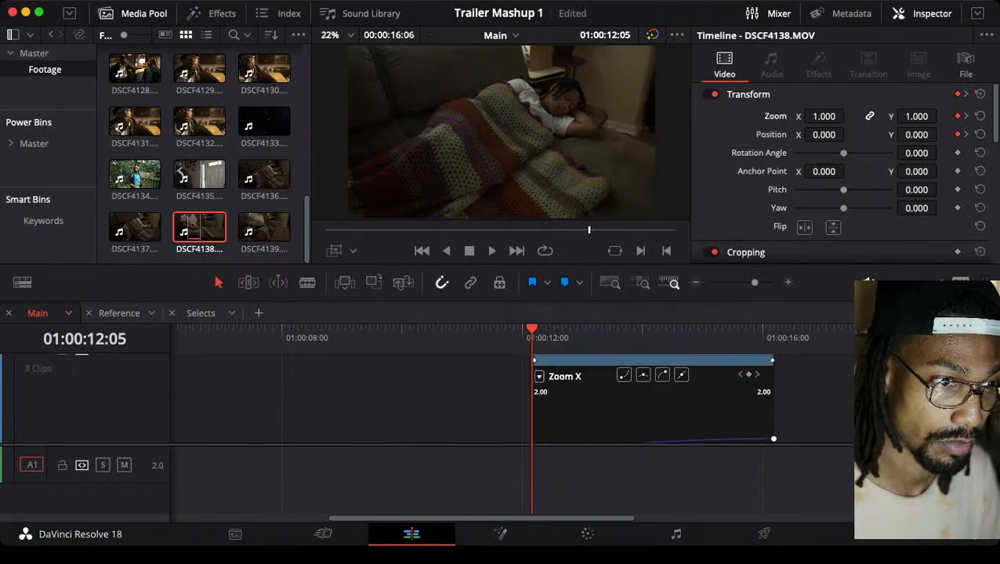
pyautogui.scroll(3, 653, 401)
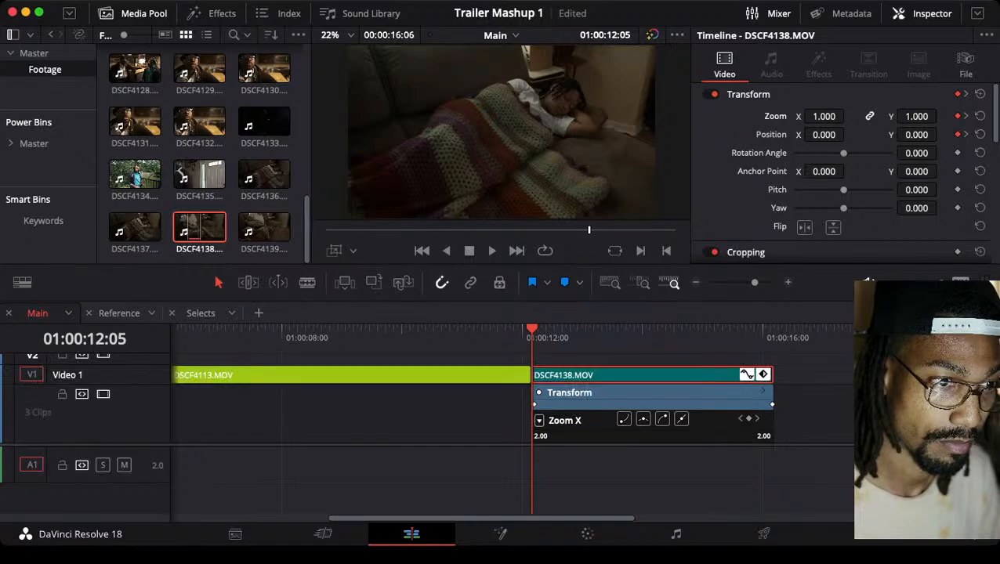
pyautogui.scroll(-2, 470, 404)
pyautogui.scroll(3, 470, 403)
pyautogui.scroll(3, 470, 403)
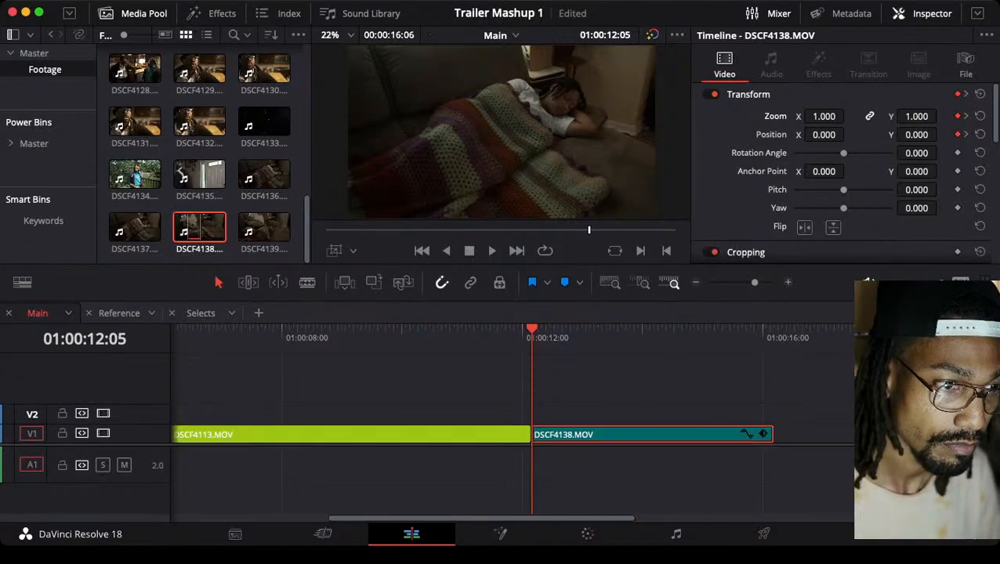
# Deselect all clips, play DSCF4138 from 01:00:12:05 to check the eased push-in, and return to the clip's start
pyautogui.press('super+shift+a')
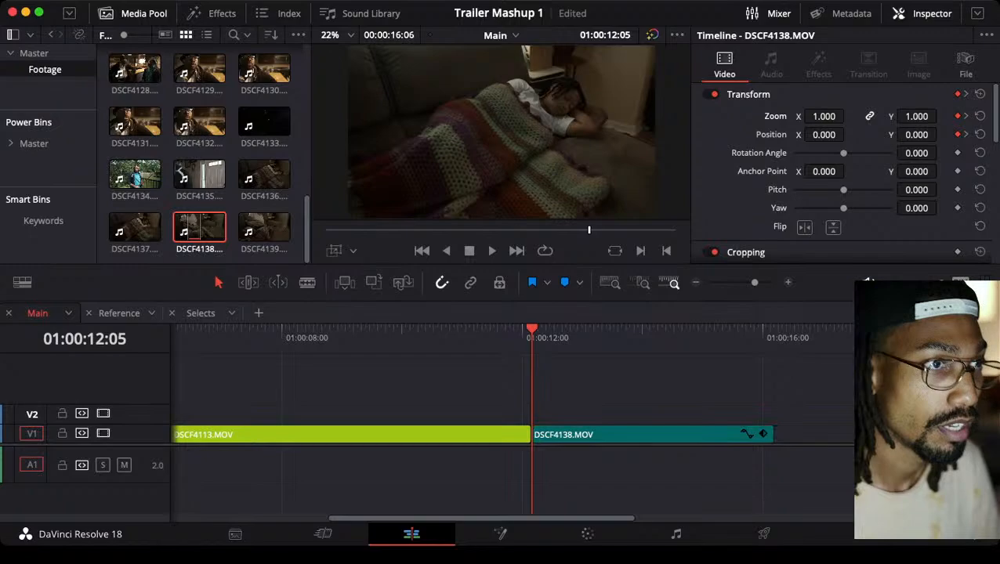
pyautogui.press('space')
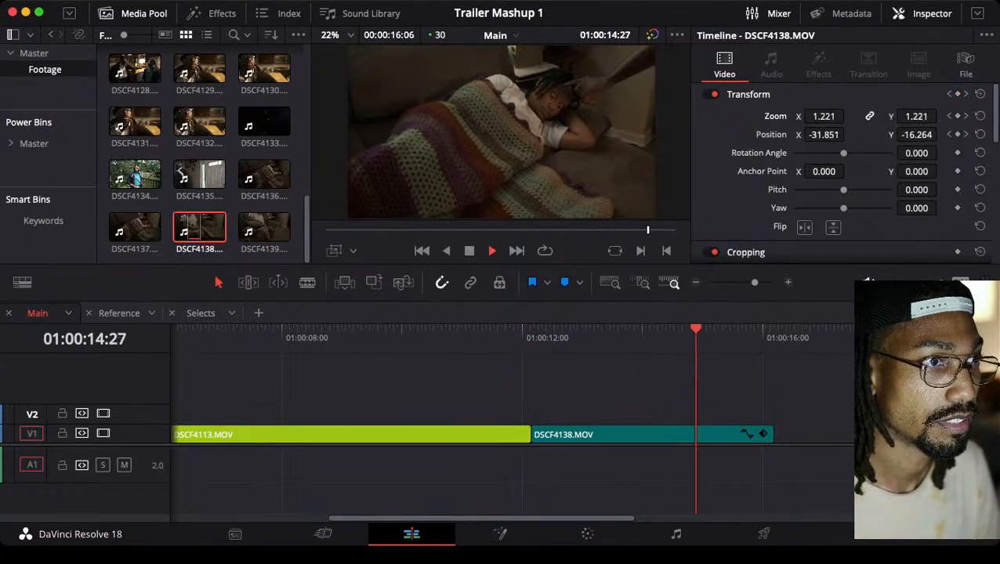
pyautogui.press('space')
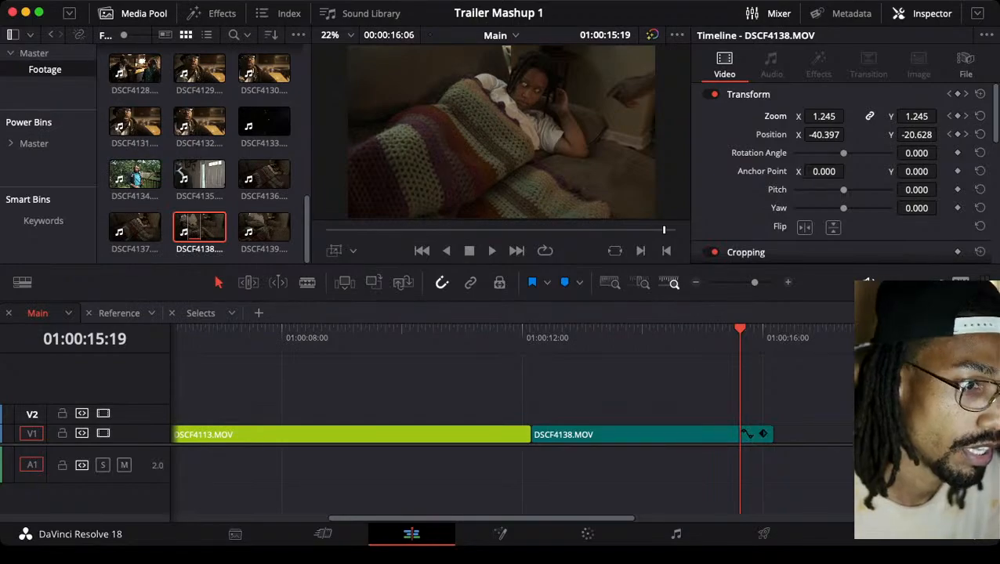
pyautogui.press('super+minus')
pyautogui.press('Up')
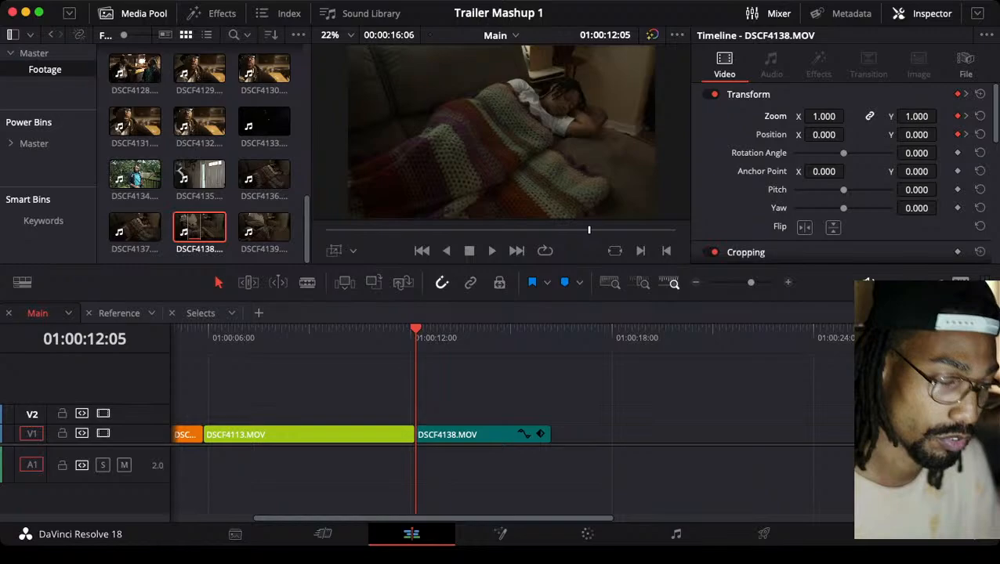
# Place the Main playhead at DSCF4138's end, 01:00:16:06, and check the shot at 01:00:05:28 in the Reference timeline
pyautogui.press('Down')
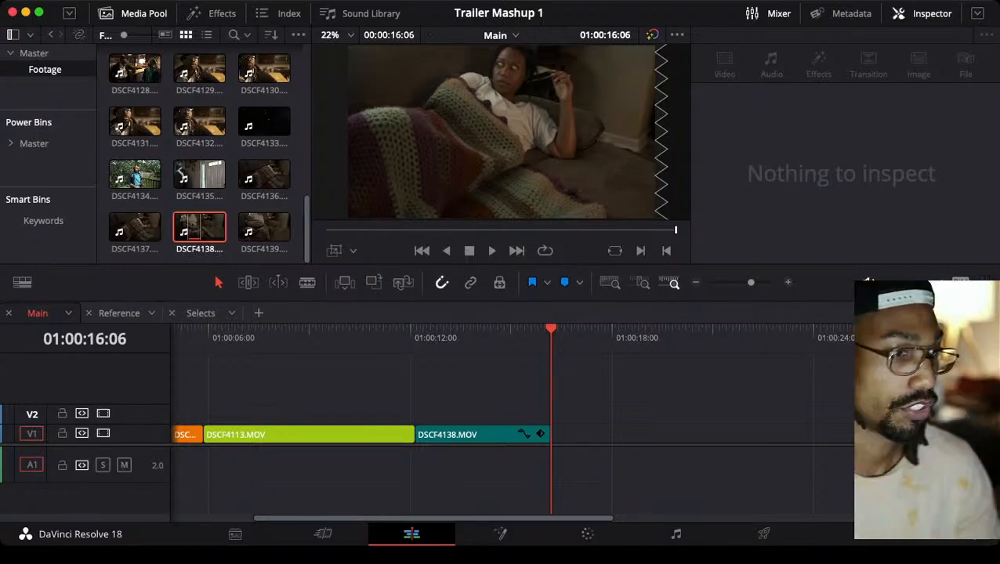
pyautogui.press('super+minus')
pyautogui.press('super+minus')
pyautogui.click(119, 314)
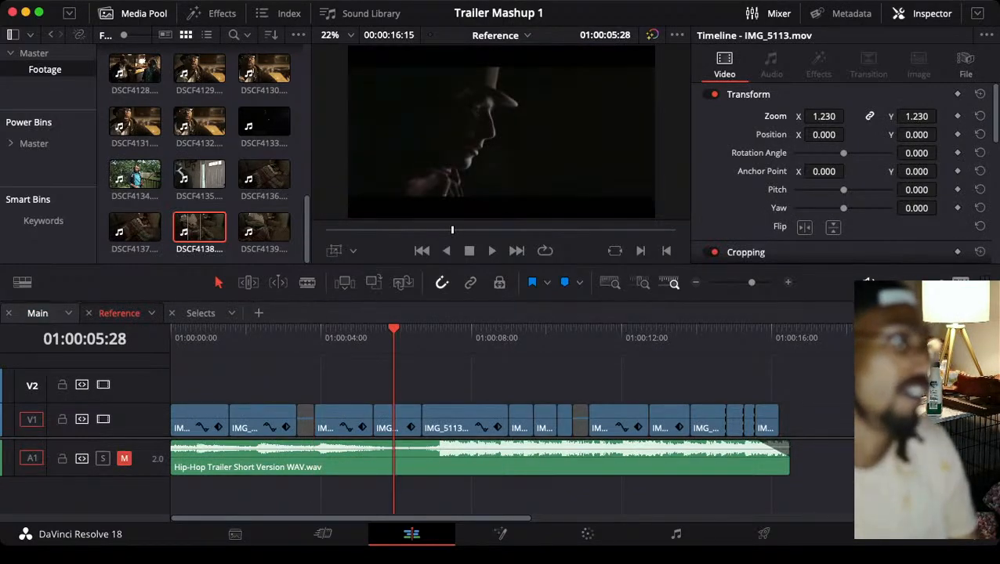
pyautogui.click(38, 313)
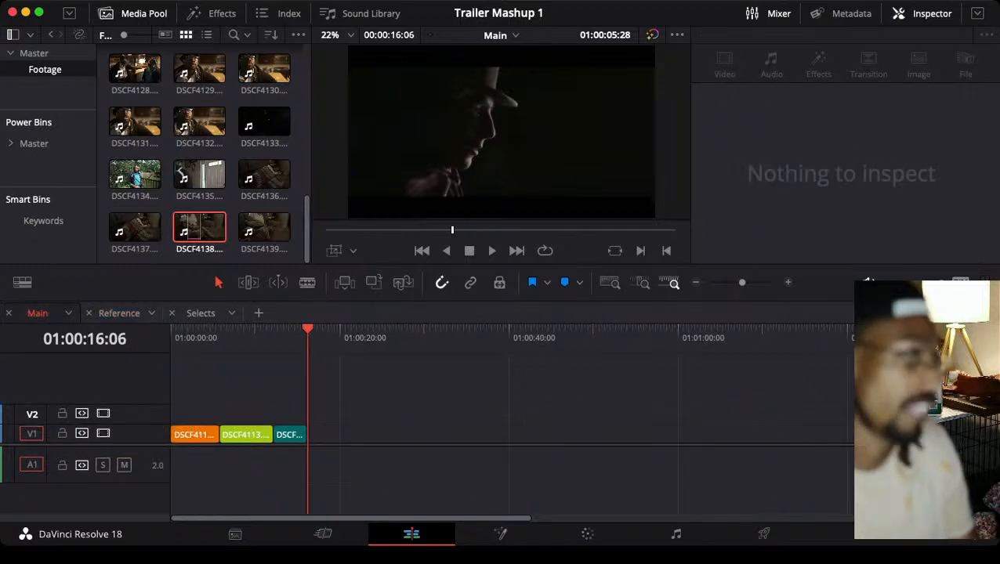
# Find the dark profile shot DSCF4133 in the Footage bin and load it for previewing with the Selects timeline open
pyautogui.scroll(3, 199, 216)
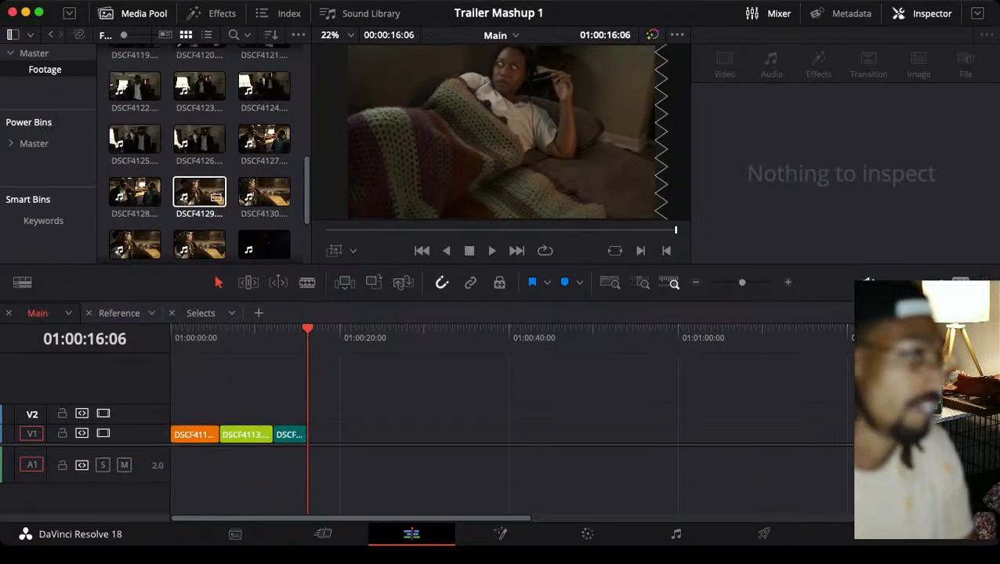
pyautogui.scroll(-2, 264, 188)
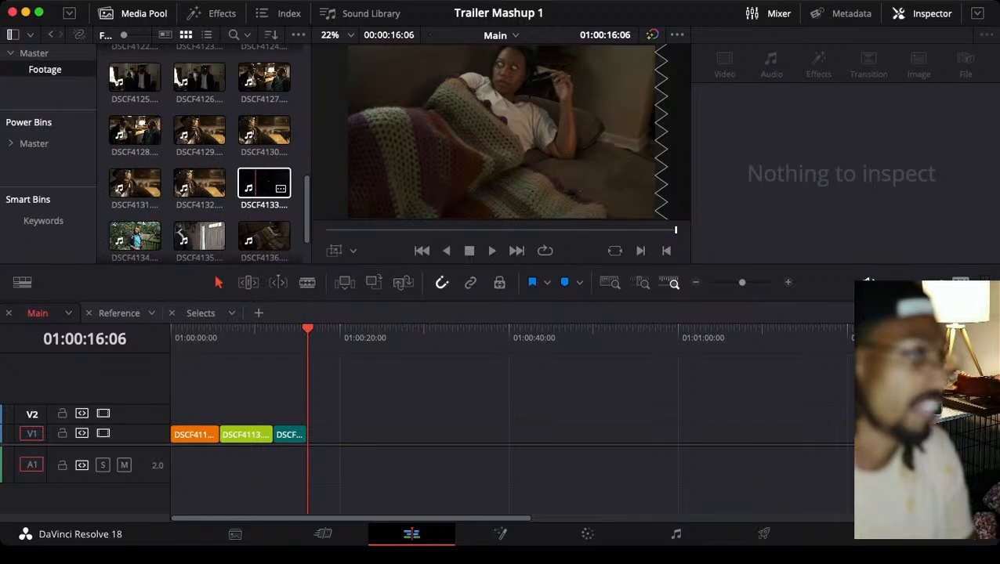
pyautogui.click(200, 313)
pyautogui.click(265, 183)
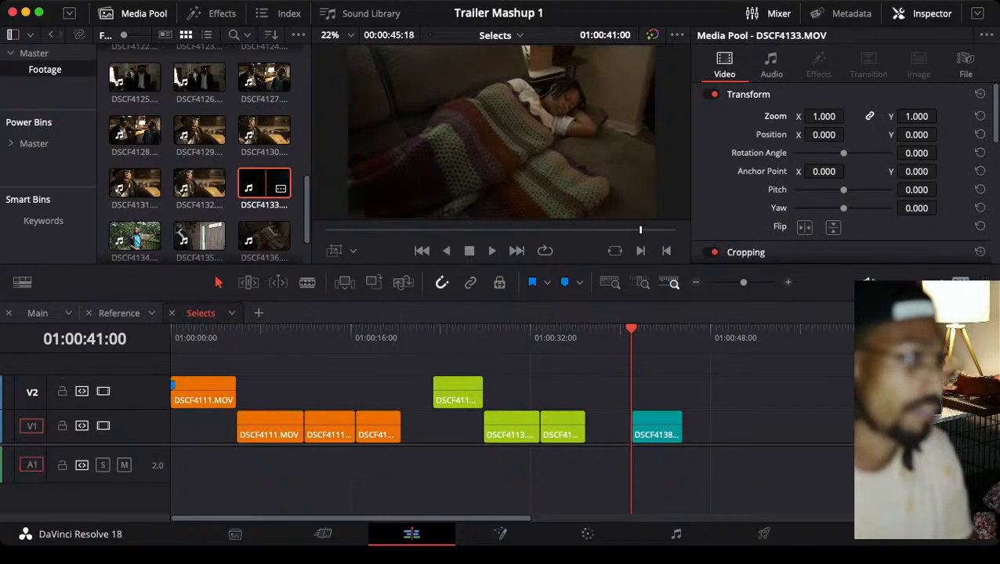
pyautogui.doubleClick(266, 183)
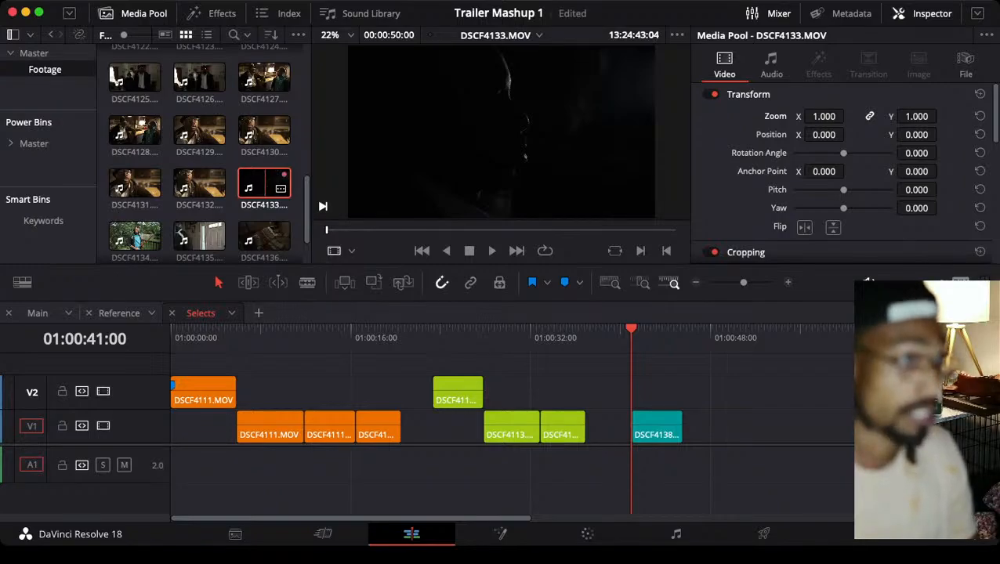
# Mark a short range of DSCF4133 starting at 13:25:21:16 and place its video on Selects track V1 at 01:00:51:04
pyautogui.moveTo(327, 229); pyautogui.dragTo(547, 229)
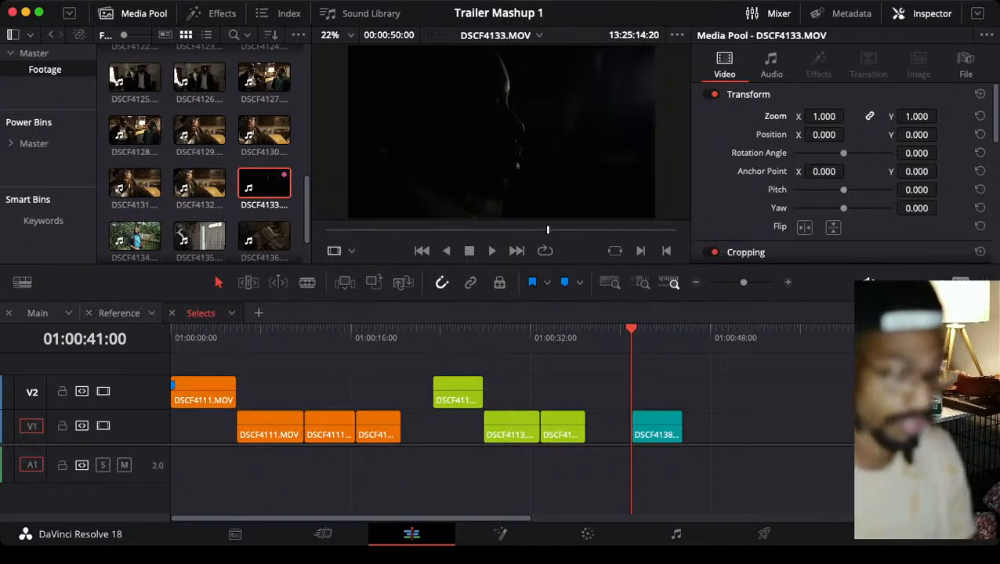
pyautogui.press('i')
pyautogui.press('l')
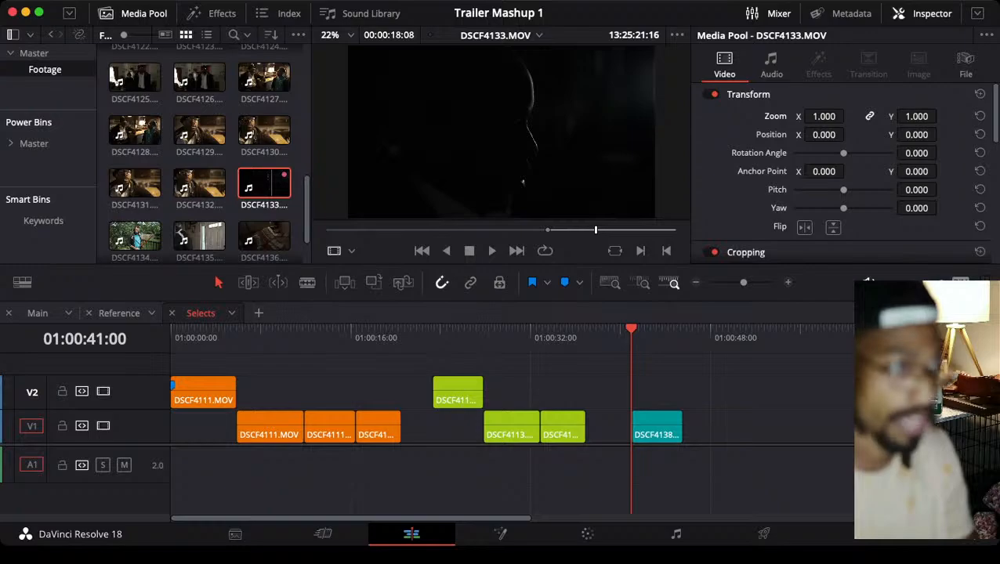
pyautogui.press('i')
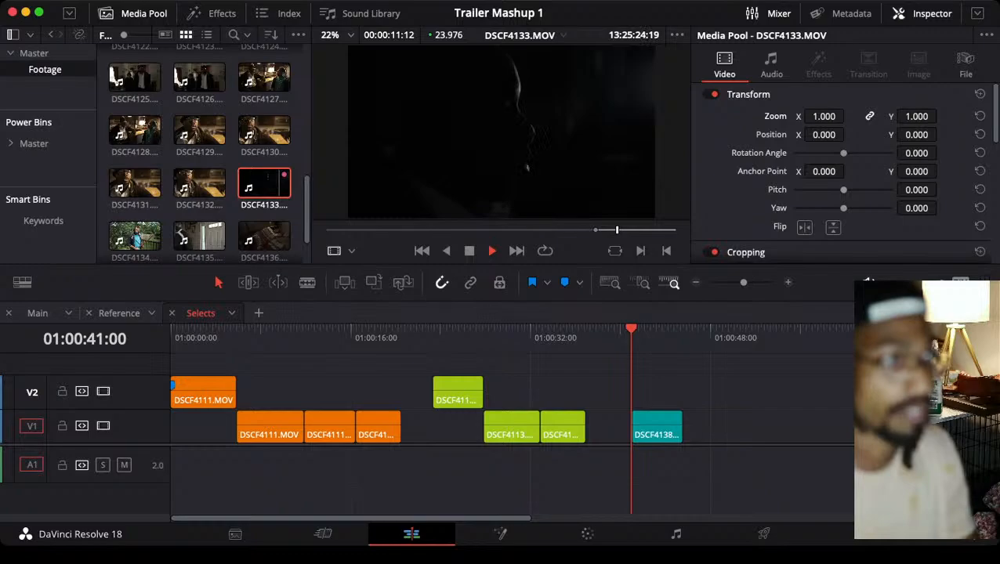
pyautogui.press('o')
pyautogui.moveTo(482, 204); pyautogui.dragTo(752, 426)
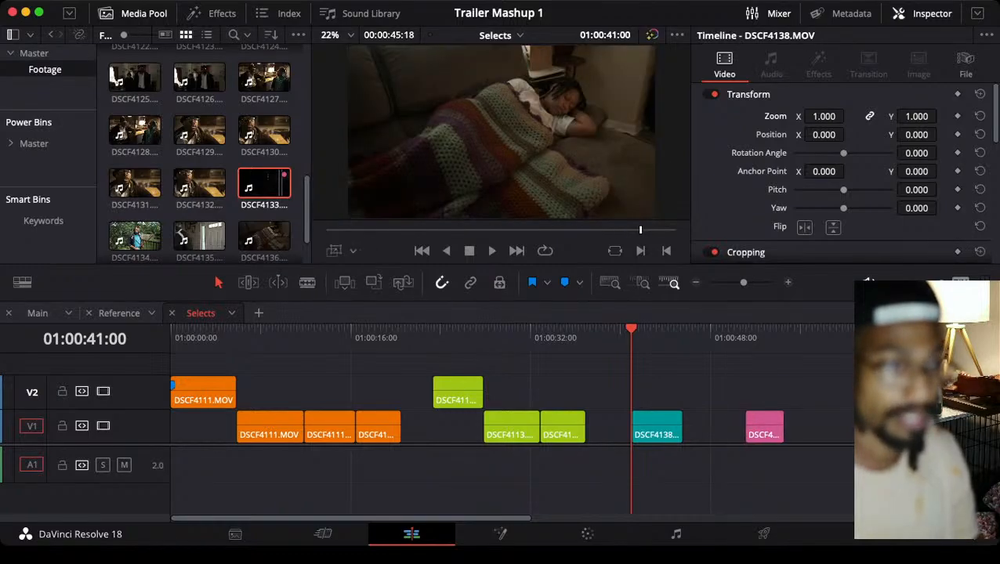
# Copy the DSCF4133 clip from Selects into Main at 01:00:16:06 and move the playhead to its start
pyautogui.moveTo(802, 369); pyautogui.dragTo(774, 405)
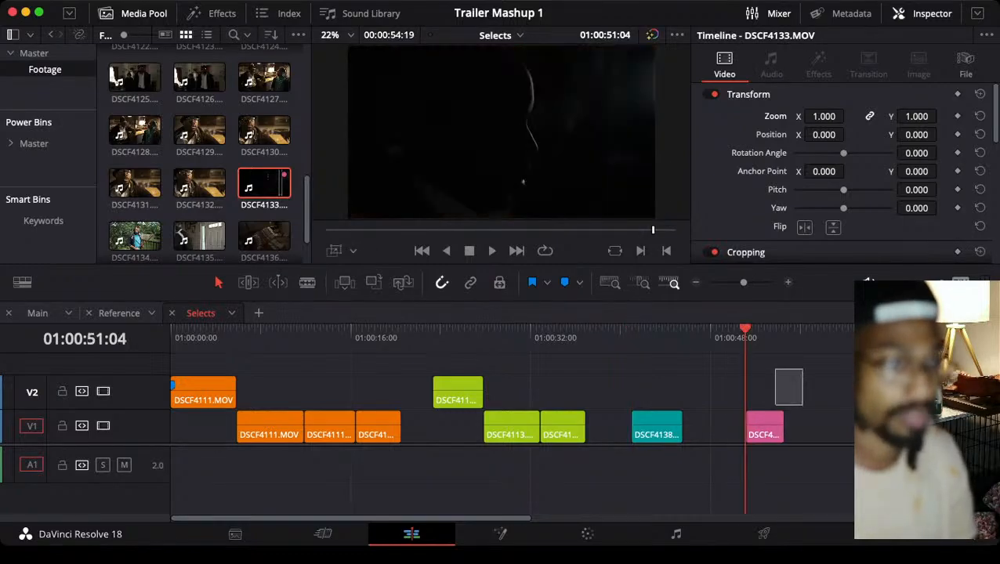
pyautogui.click(38, 314)
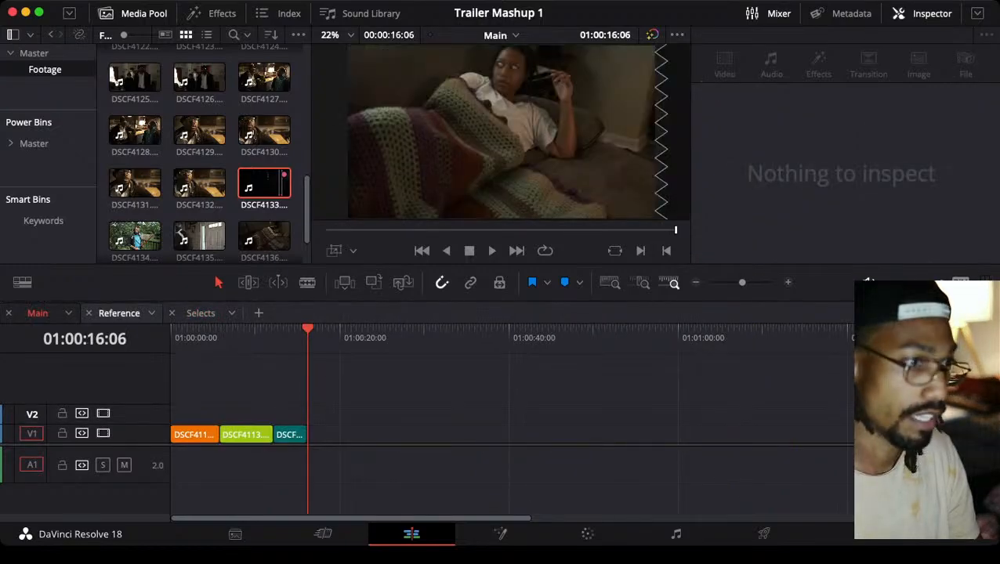
pyautogui.press('super+v')
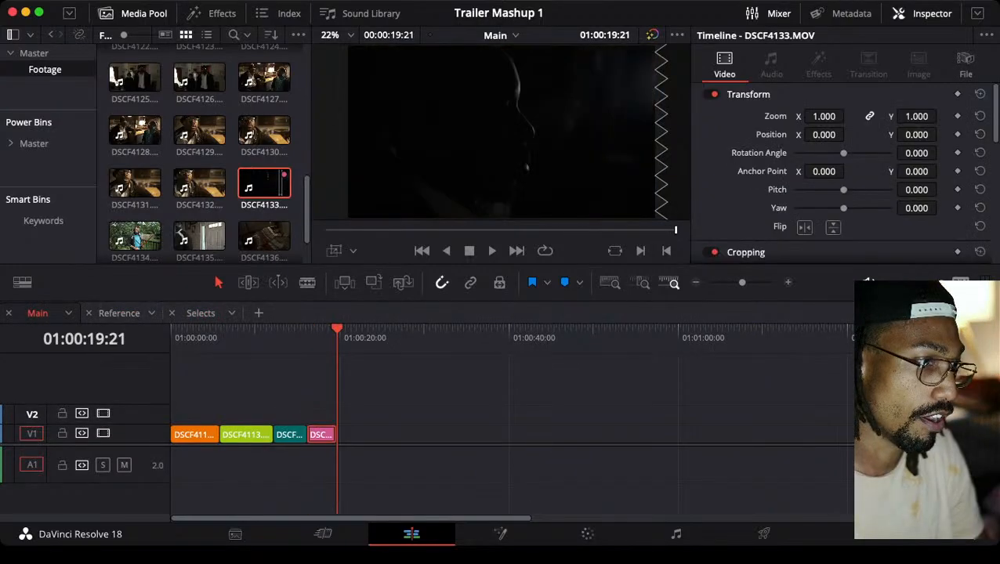
pyautogui.press('Up')
pyautogui.press('super+equal')
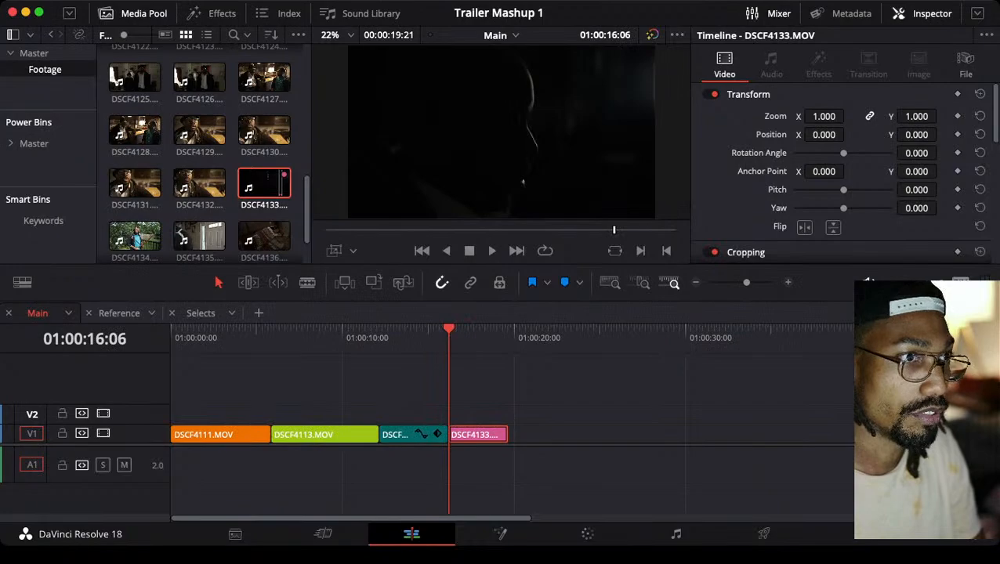
# Play the start of DSCF4133 in Main and compare it with the dark profile shot at 01:00:05:28 in Reference
pyautogui.press('space')
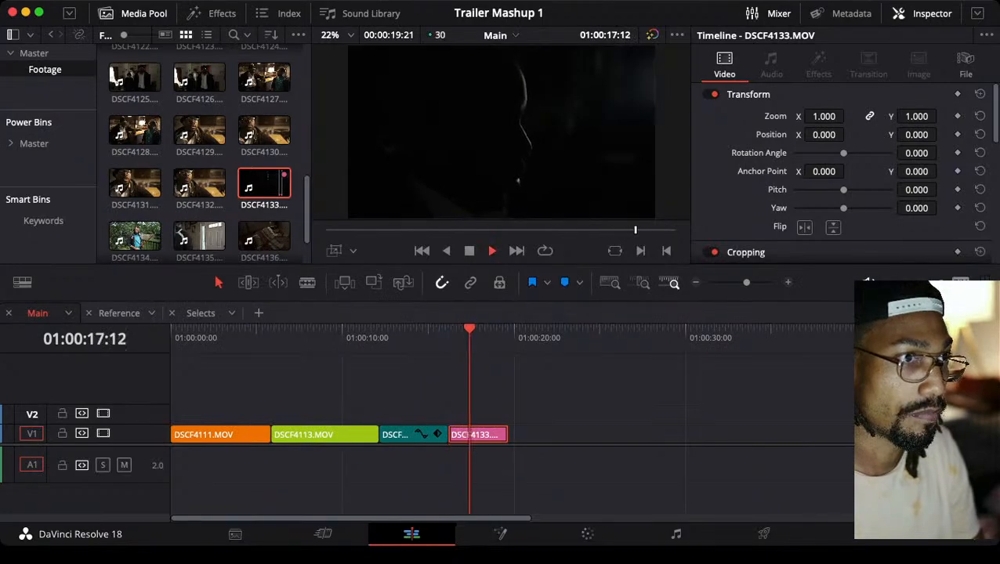
pyautogui.press('space')
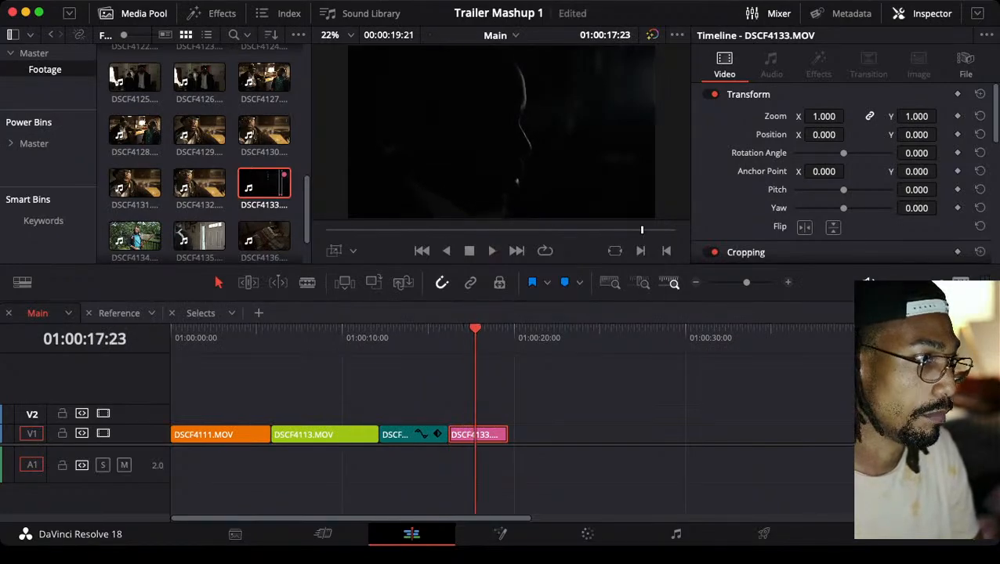
pyautogui.click(119, 313)
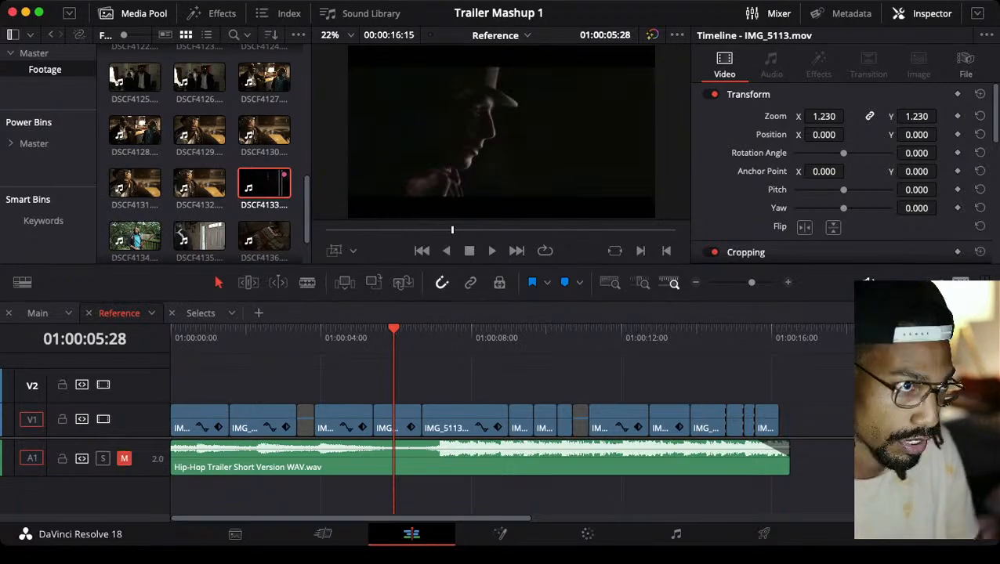
pyautogui.click(38, 312)
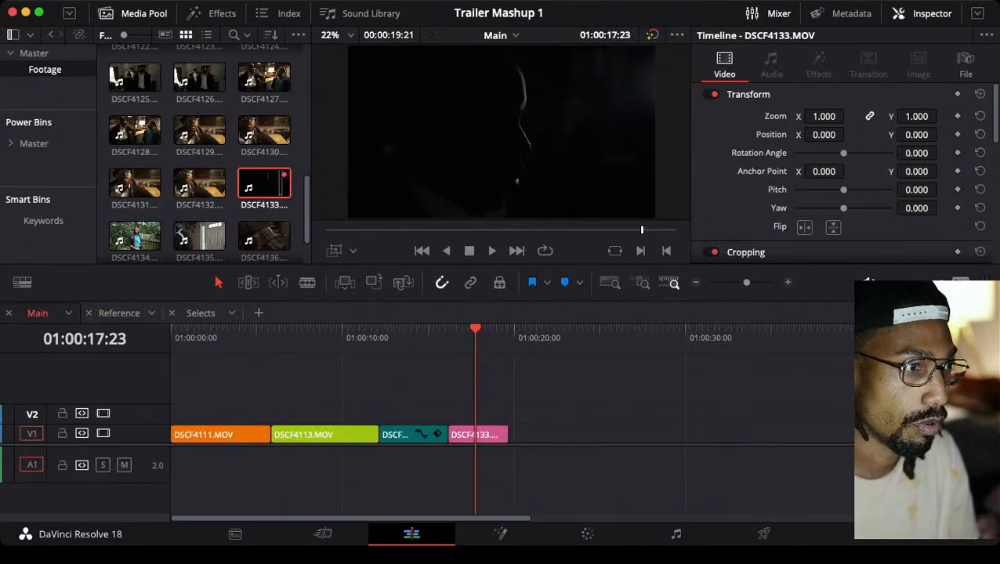
# Examine the following shots in the Reference timeline, going from 01:00:07:22 cut by cut to 01:00:12:22
pyautogui.click(119, 313)
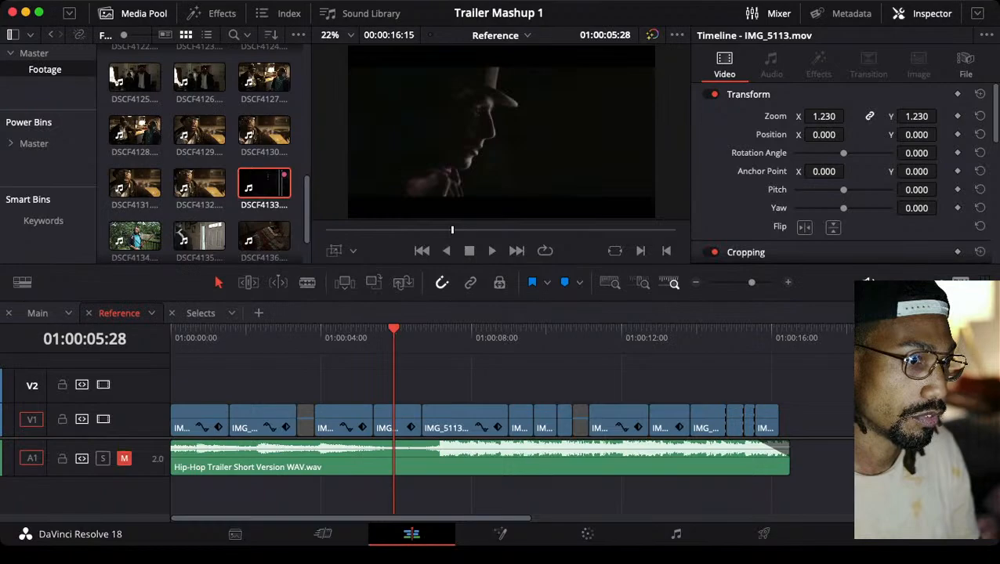
pyautogui.click(462, 329)
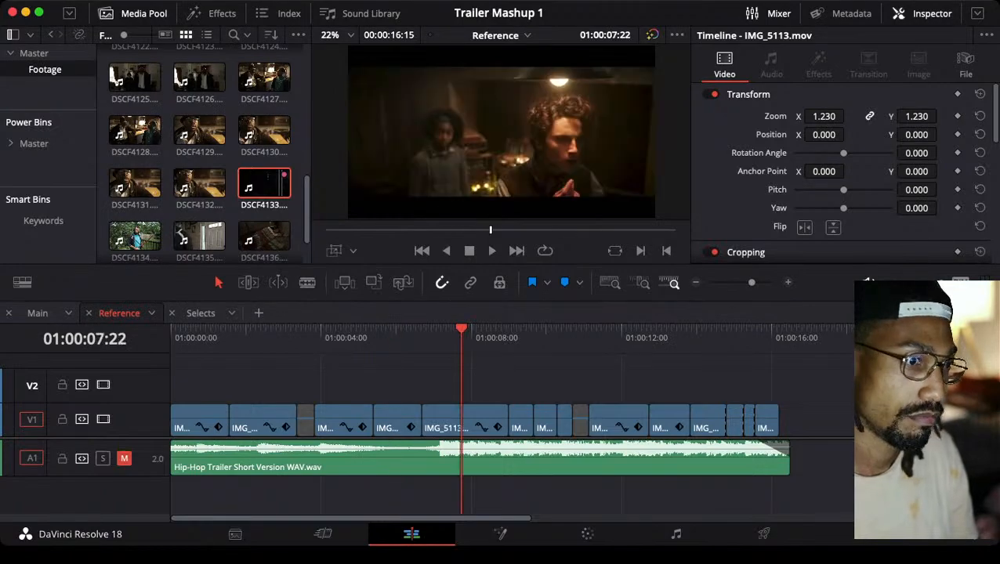
pyautogui.press('Down')
pyautogui.press('Down')
pyautogui.press('Down')
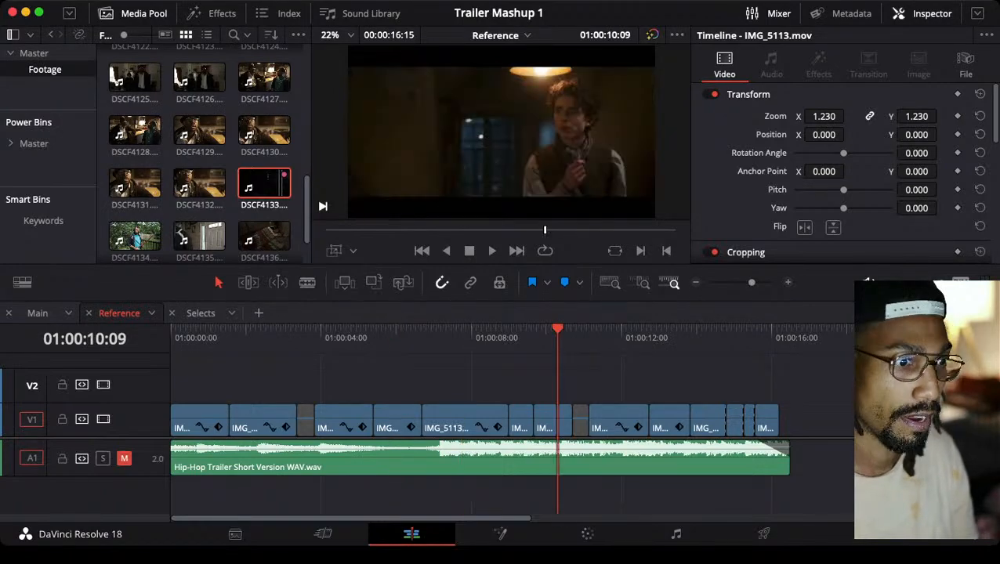
pyautogui.press('Down')
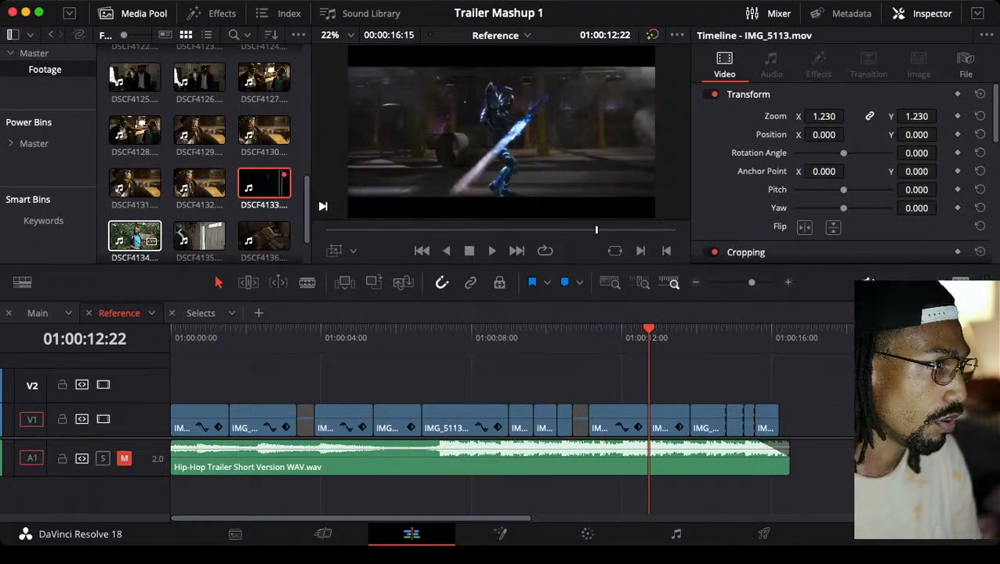
# Review the whole Main timeline by playing it from 01:00:00:00 through the end of DSCF4133, and return to the start
pyautogui.click(38, 314)
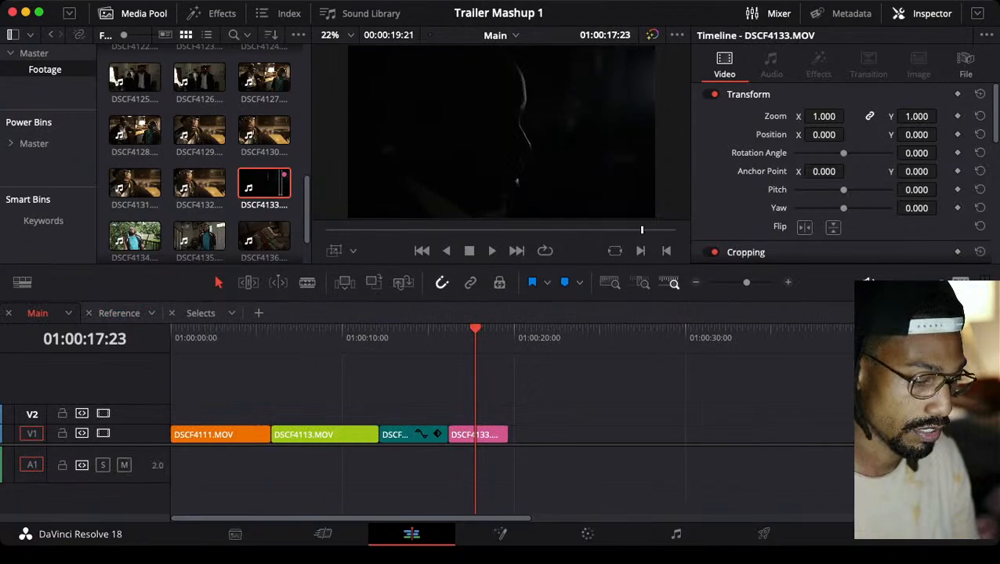
pyautogui.press('super+minus')
pyautogui.moveTo(322, 329); pyautogui.dragTo(171, 329)
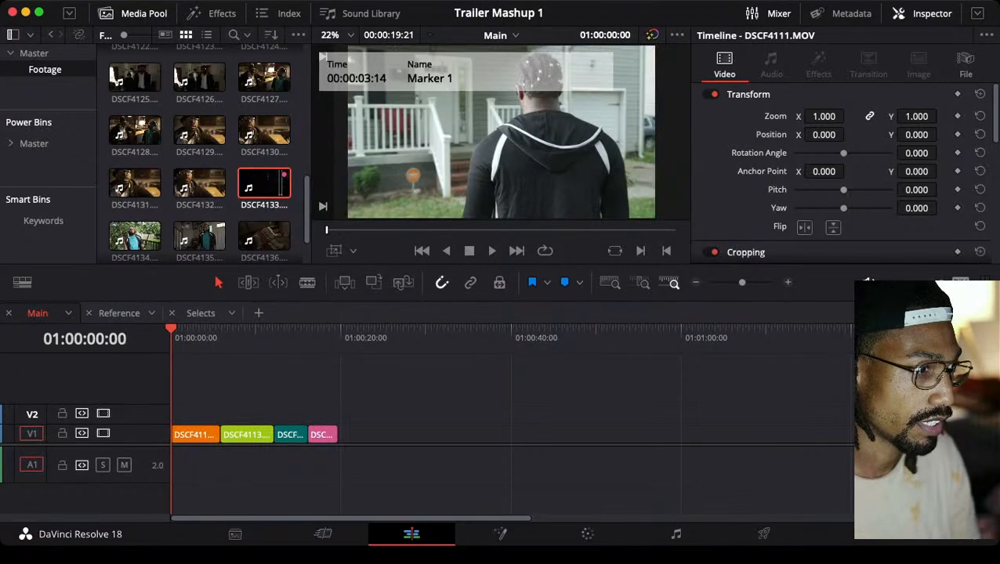
pyautogui.press('space')
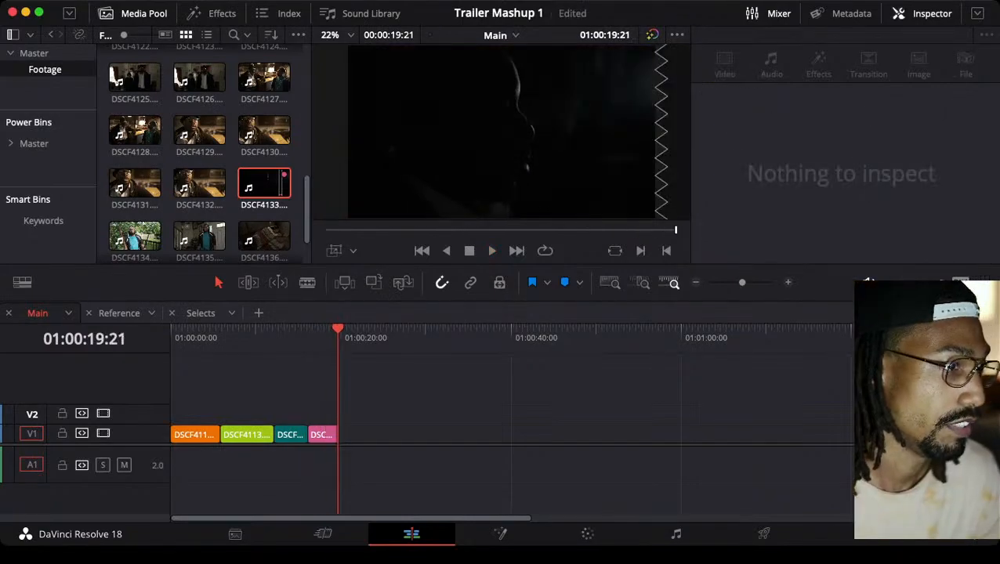
pyautogui.press('Home')
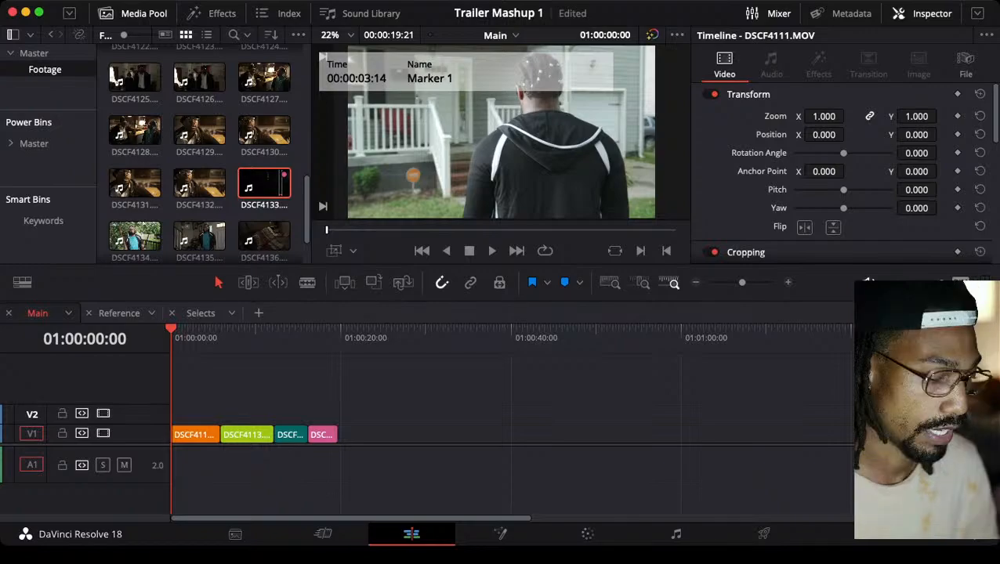
# Scrub Main to the start of DSCF4138, return to 01:00:00:00 and play the opening DSCF4111 shot up to 01:00:02:05
pyautogui.scroll(-3, 510, 423)
pyautogui.scroll(1, 511, 423)
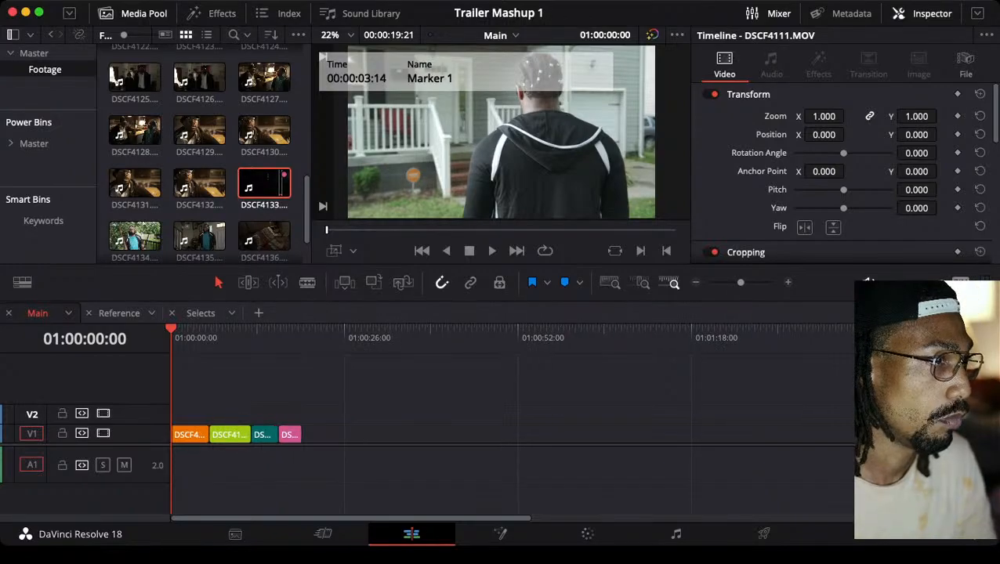
pyautogui.scroll(2, 511, 423)
pyautogui.scroll(-1, 511, 424)
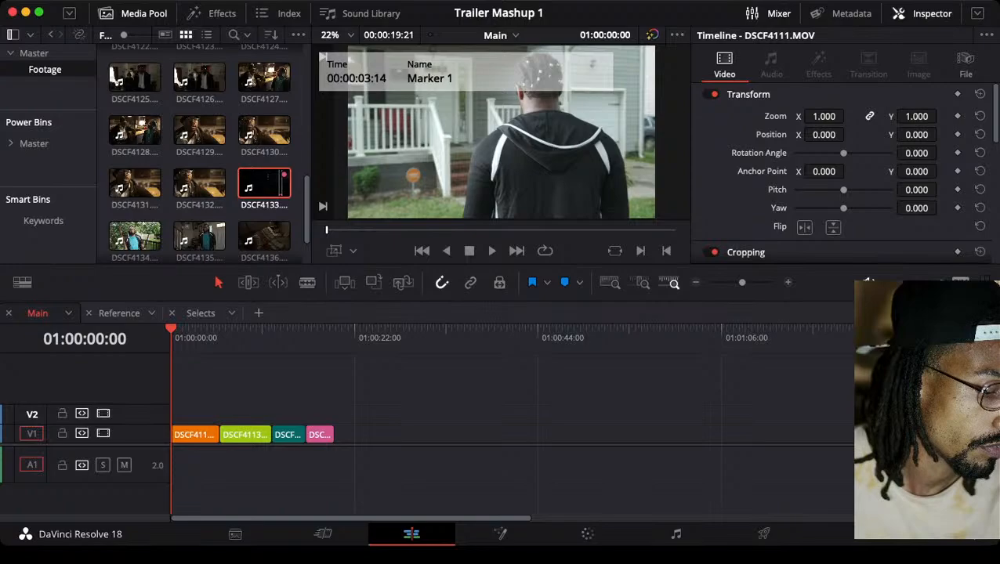
pyautogui.click(194, 332)
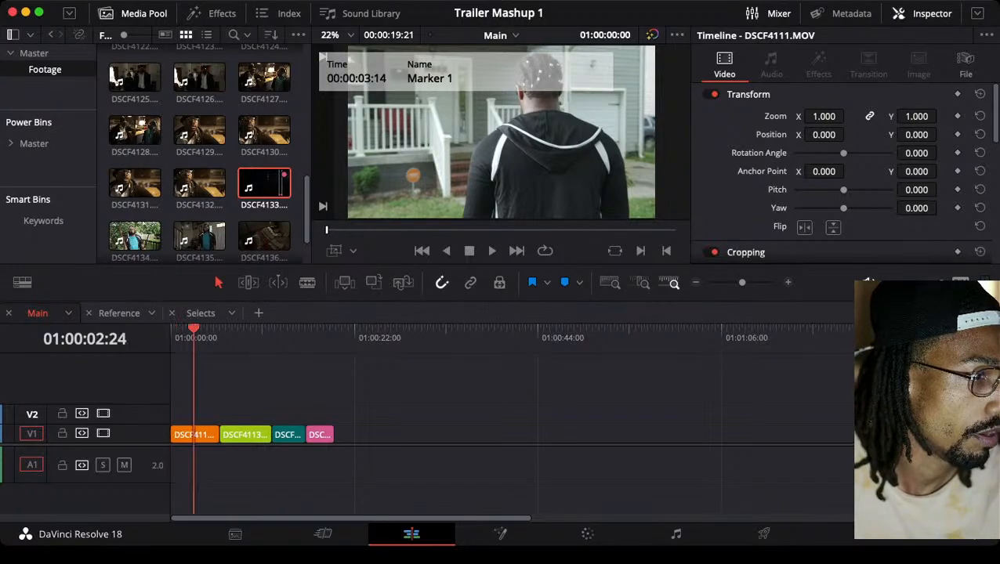
pyautogui.moveTo(194, 329); pyautogui.dragTo(272, 329)
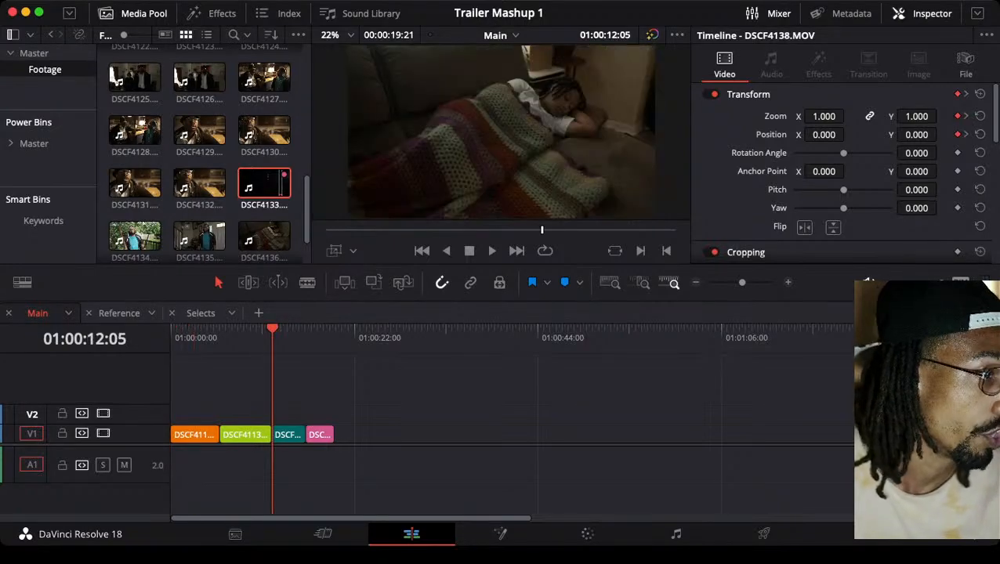
pyautogui.press('Home')
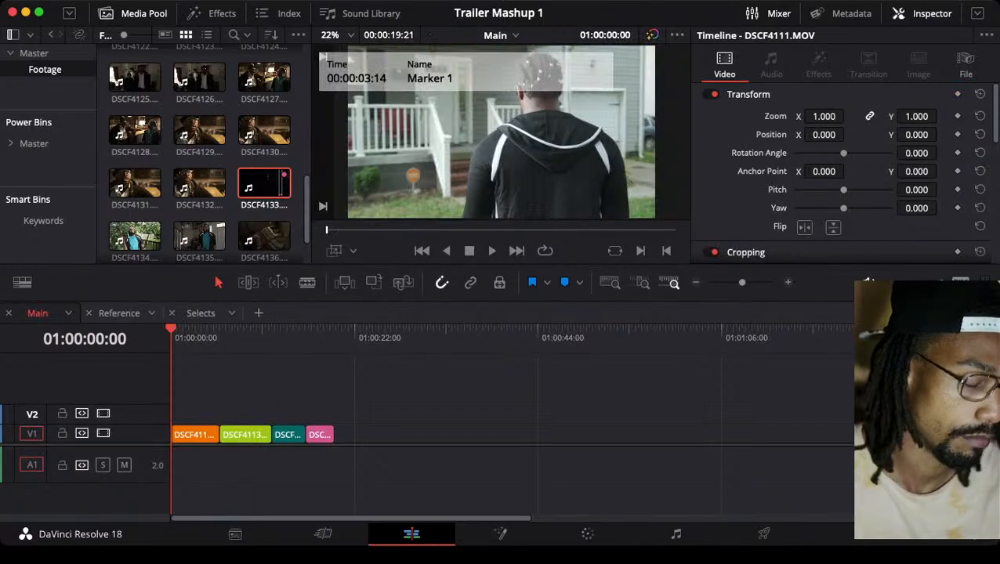
pyautogui.press('space')
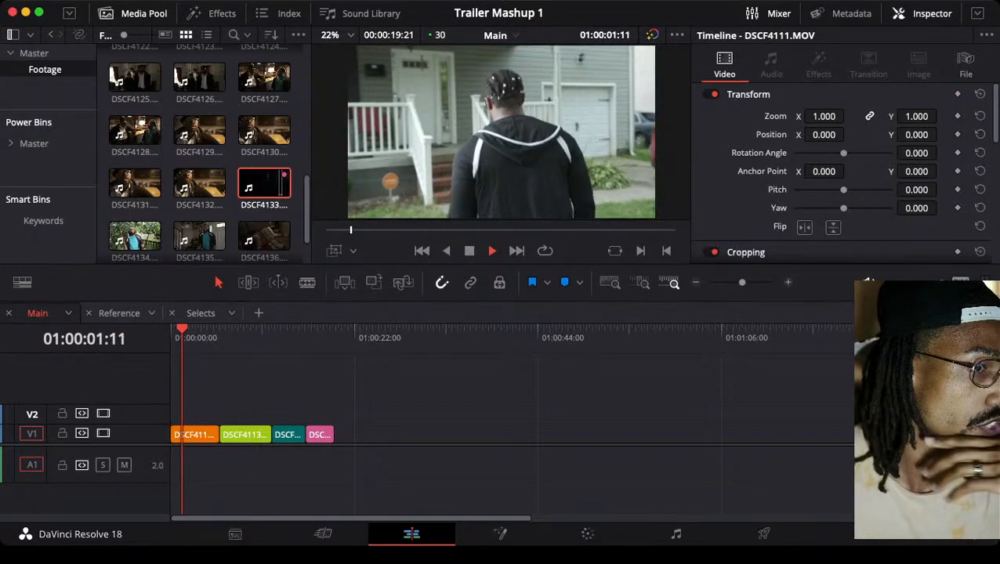
pyautogui.press('space')
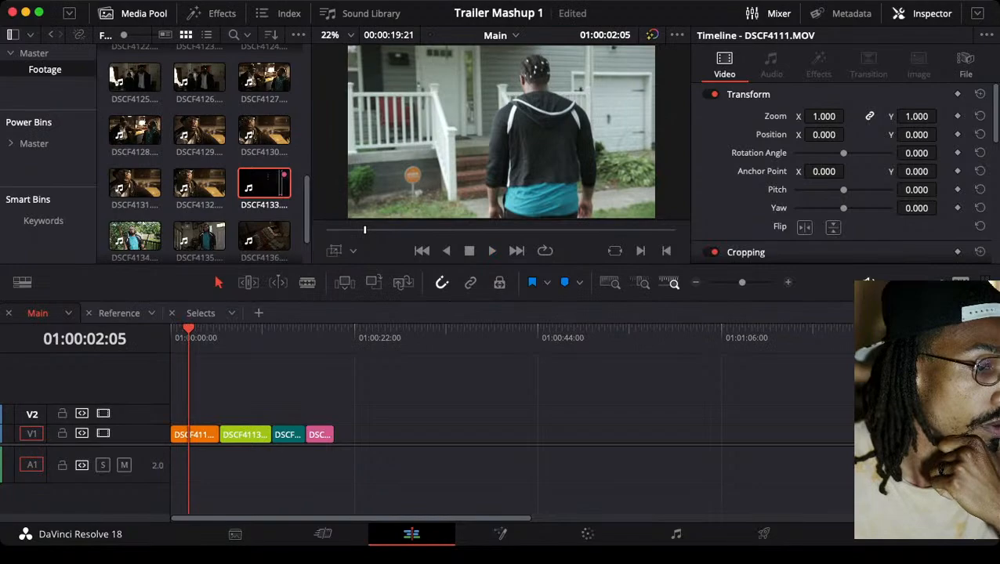